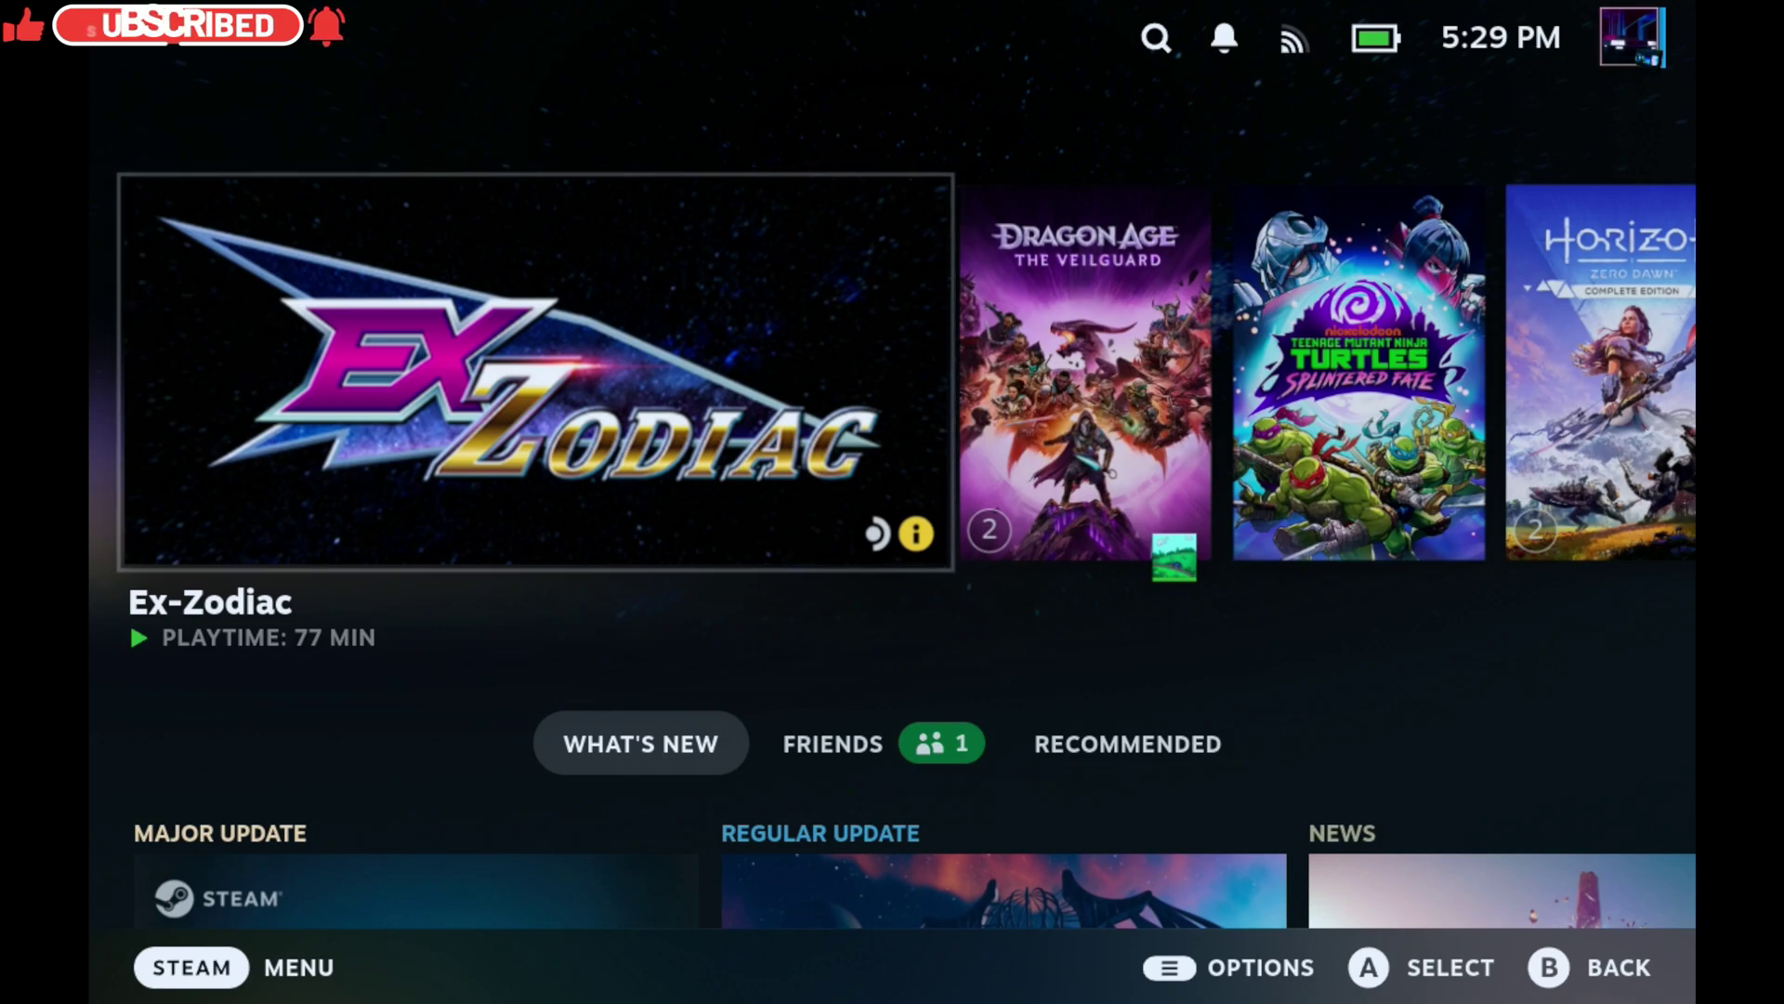
- Open Settings > System and read OS Version 3.6.20 and OS Build 20241030.1 under About
{"action": "key", "text": "super"}
{"action": "key", "text": "Down"}
{"action": "key", "text": "Down"}
{"action": "key", "text": "Down"}
{"action": "key", "text": "Down"}
{"action": "key", "text": "Down"}
{"action": "key", "text": "Down"}
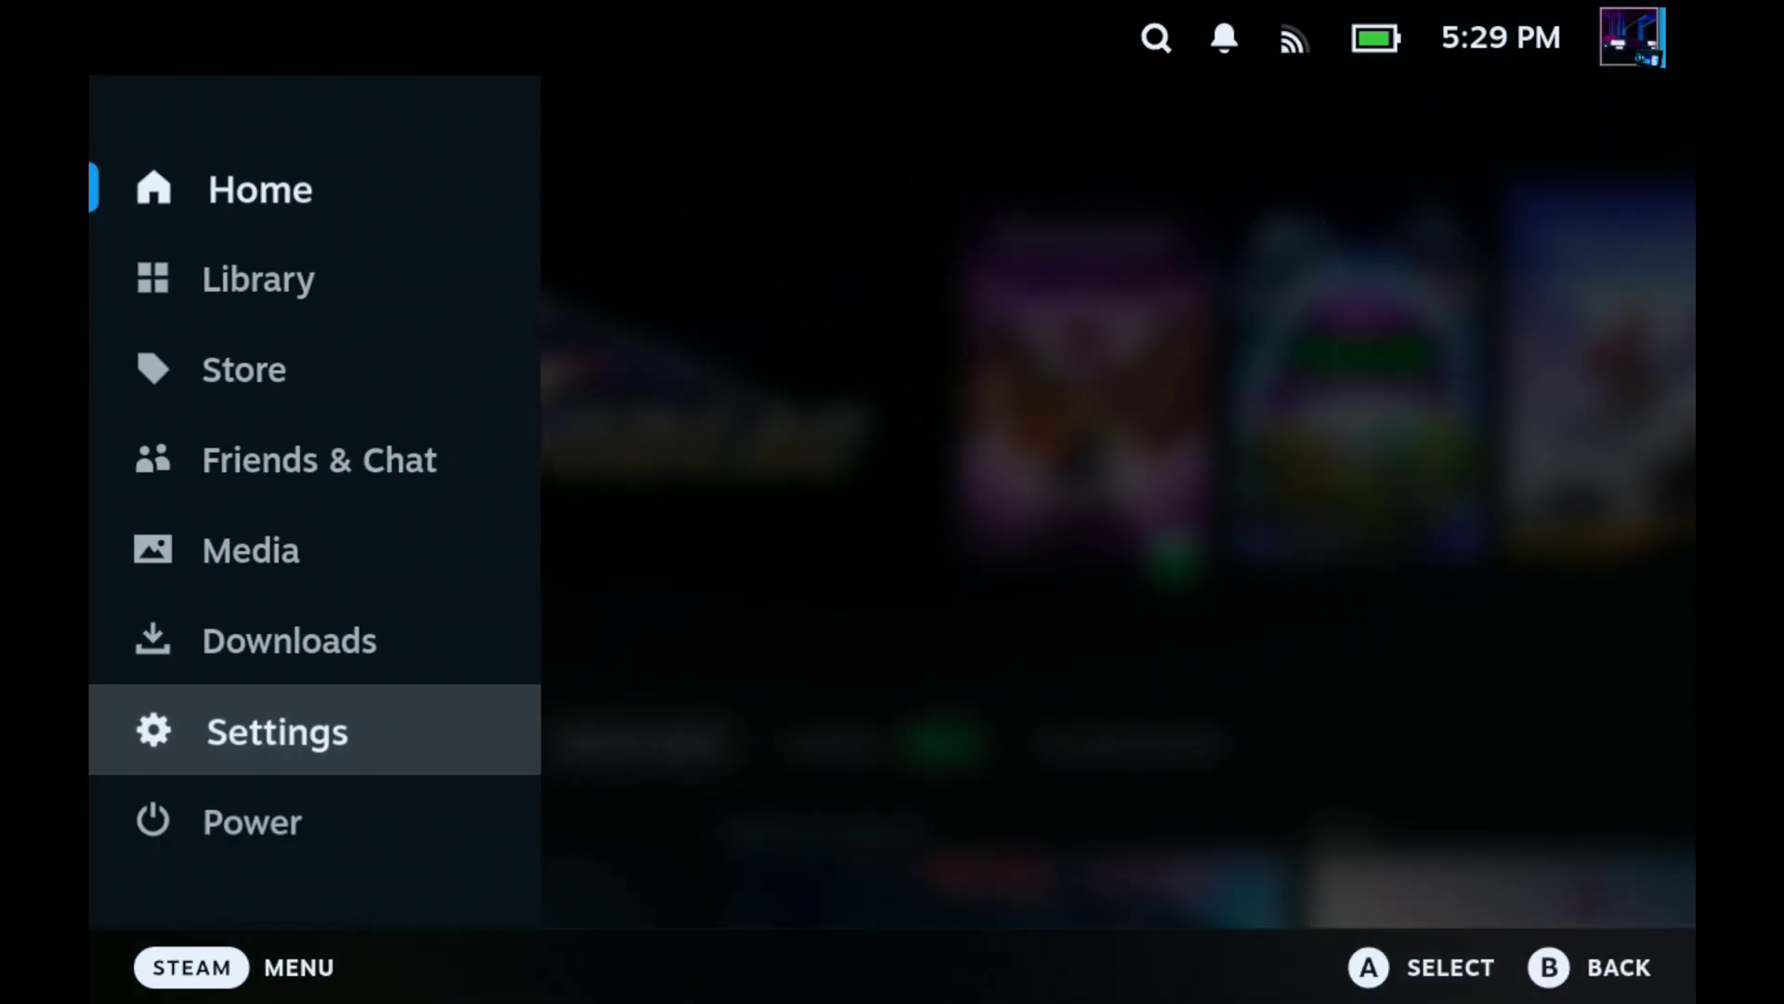
{"action": "key", "text": "Return"}
{"action": "key", "text": "Down"}
{"action": "key", "text": "Right"}
{"action": "key", "text": "Down"}
{"action": "key", "text": "Down"}
{"action": "key", "text": "Down"}
{"action": "key", "text": "Down"}
{"action": "key", "text": "Down"}
{"action": "key", "text": "Down"}
{"action": "key", "text": "Down"}
{"action": "key", "text": "Down"}
{"action": "key", "text": "Down"}
{"action": "key", "text": "Down"}
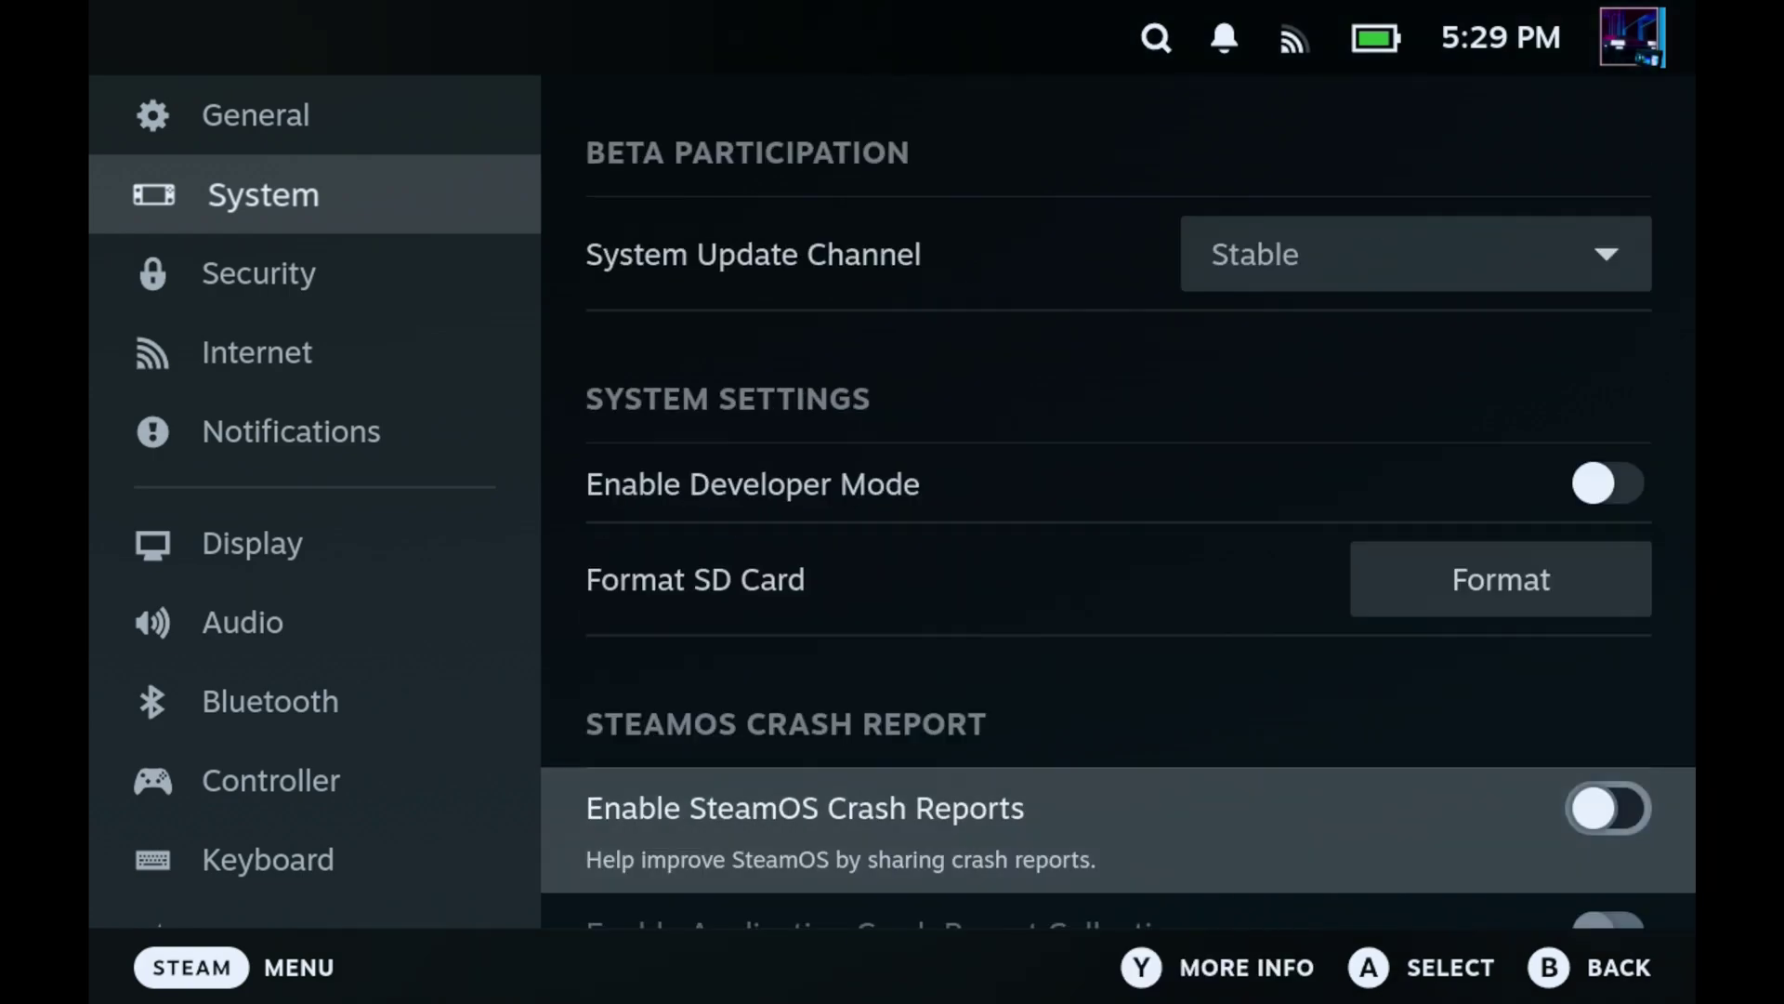
{"action": "key", "text": "Down"}
{"action": "key", "text": "Down"}
{"action": "key", "text": "Down"}
{"action": "key", "text": "Down"}
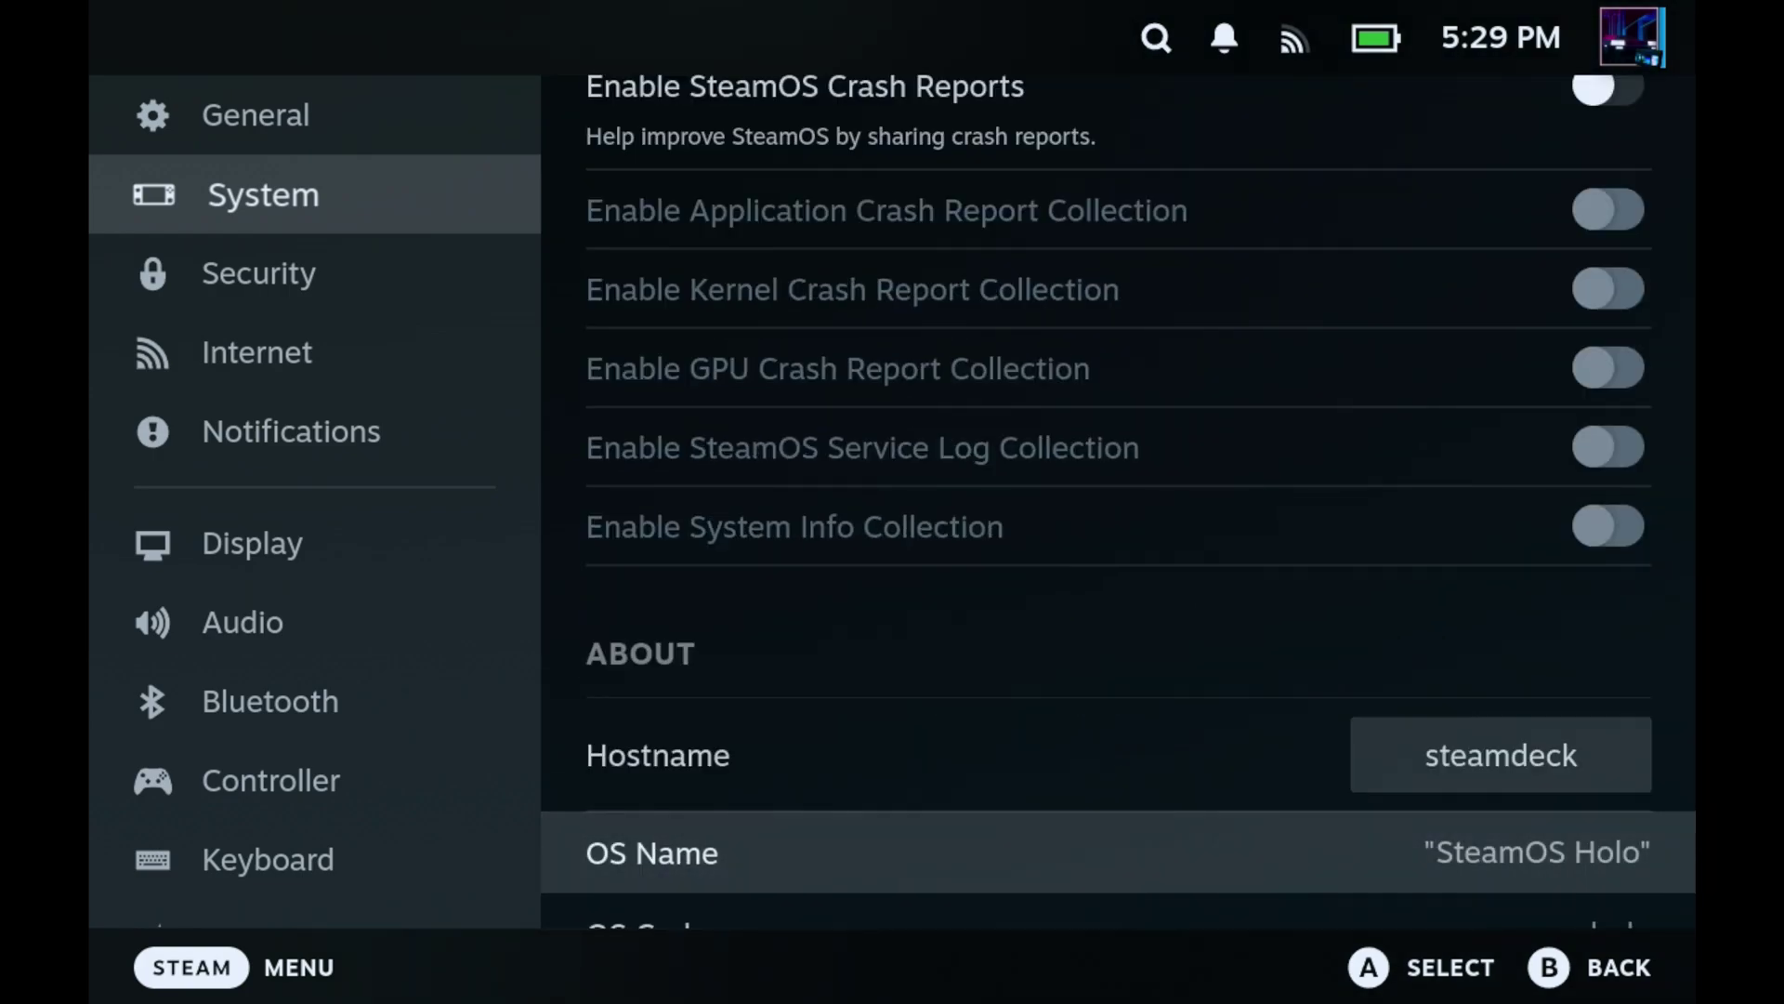
{"action": "key", "text": "Down"}
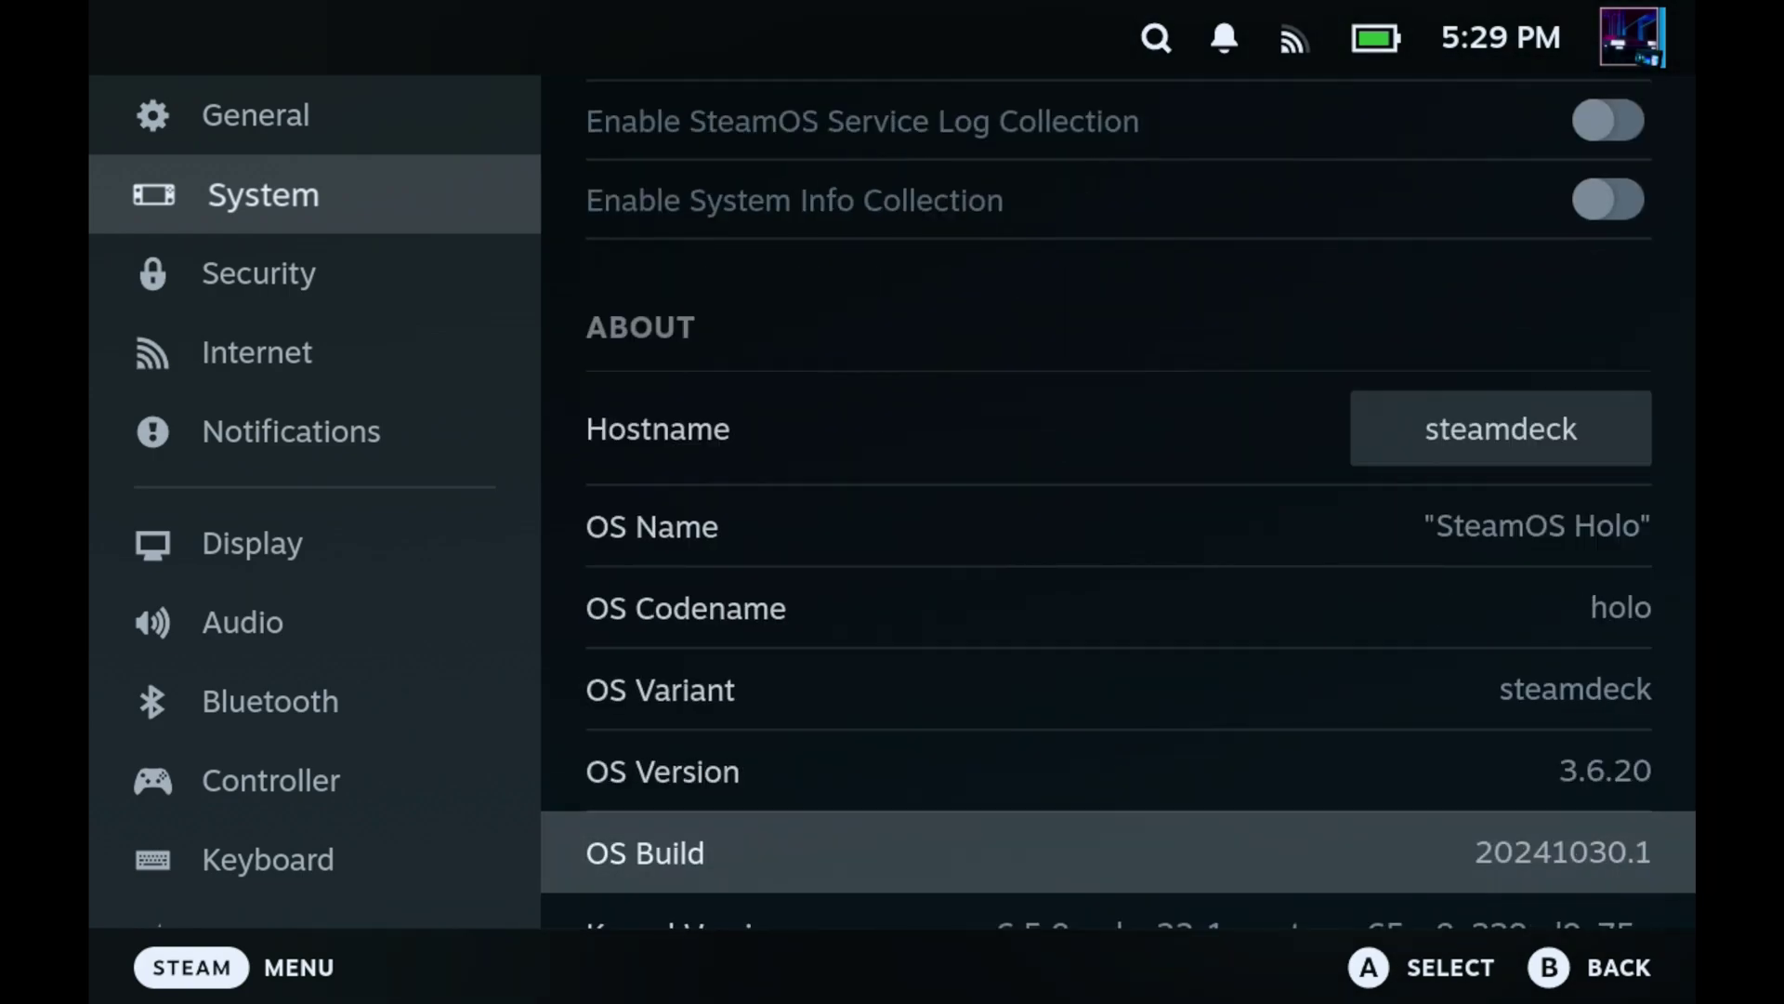
{"action": "key", "text": "Up"}
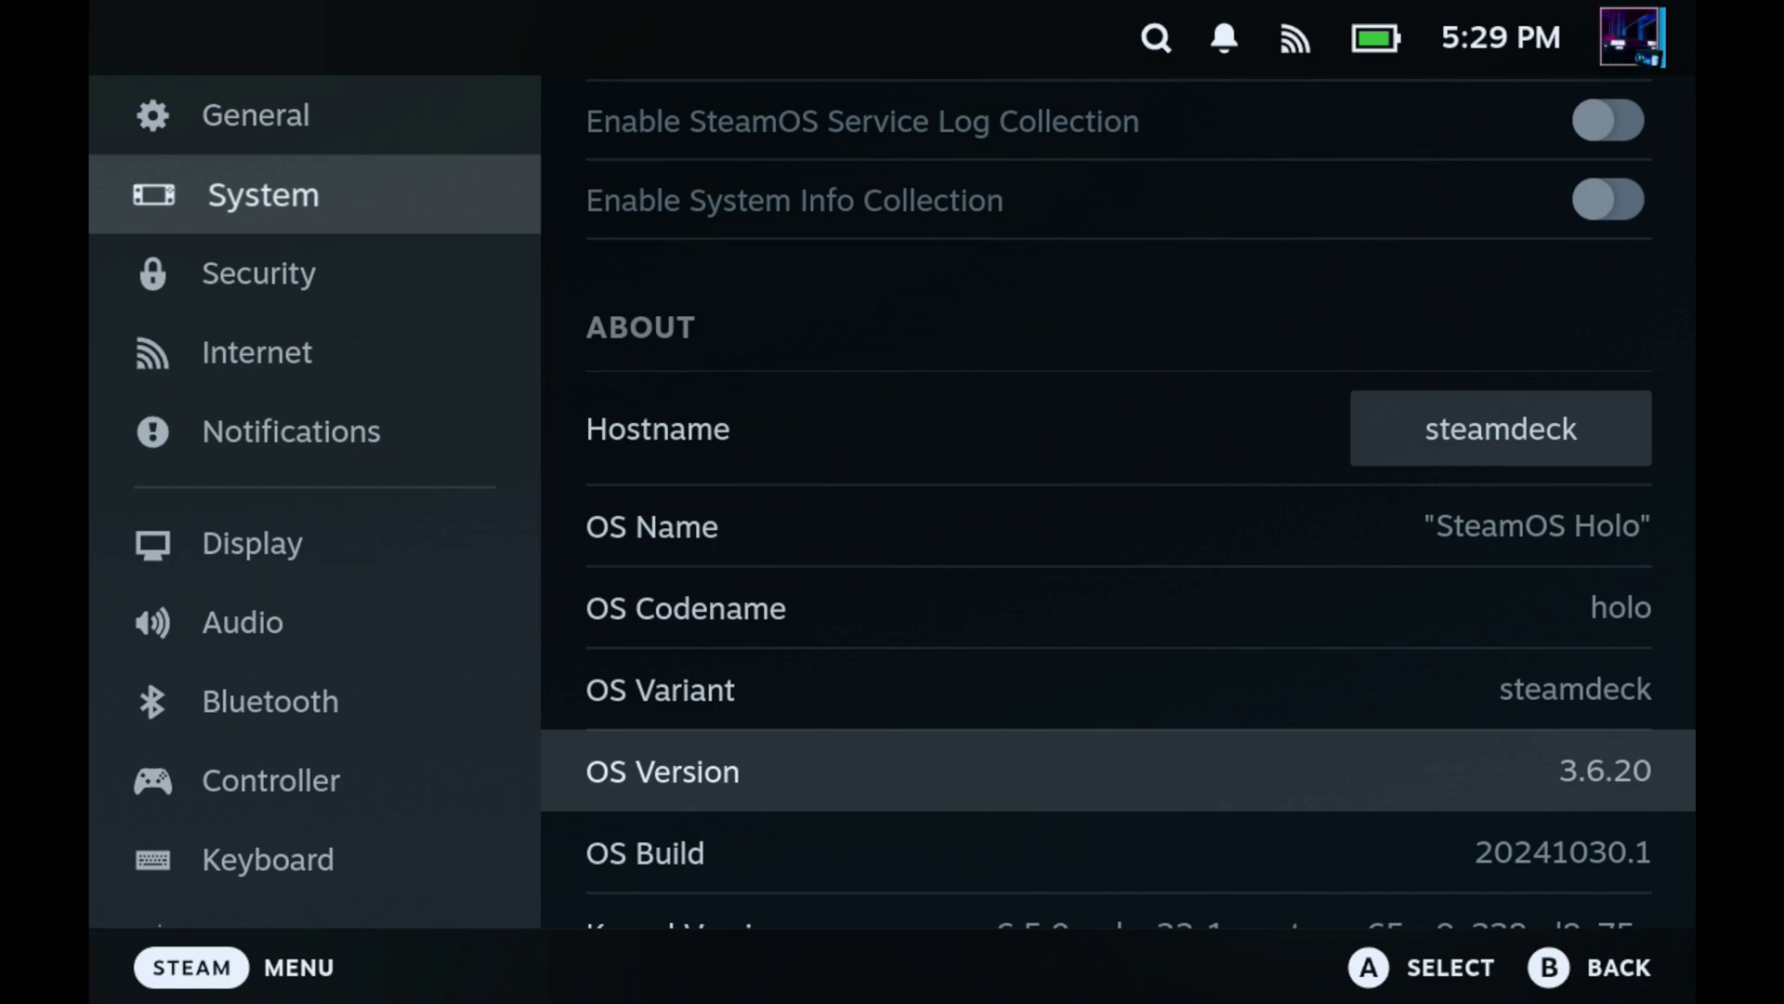
{"action": "key", "text": "Home"}
- Read the November 5th client update notes on Game Recording, then go back Home
{"action": "key", "text": "y"}
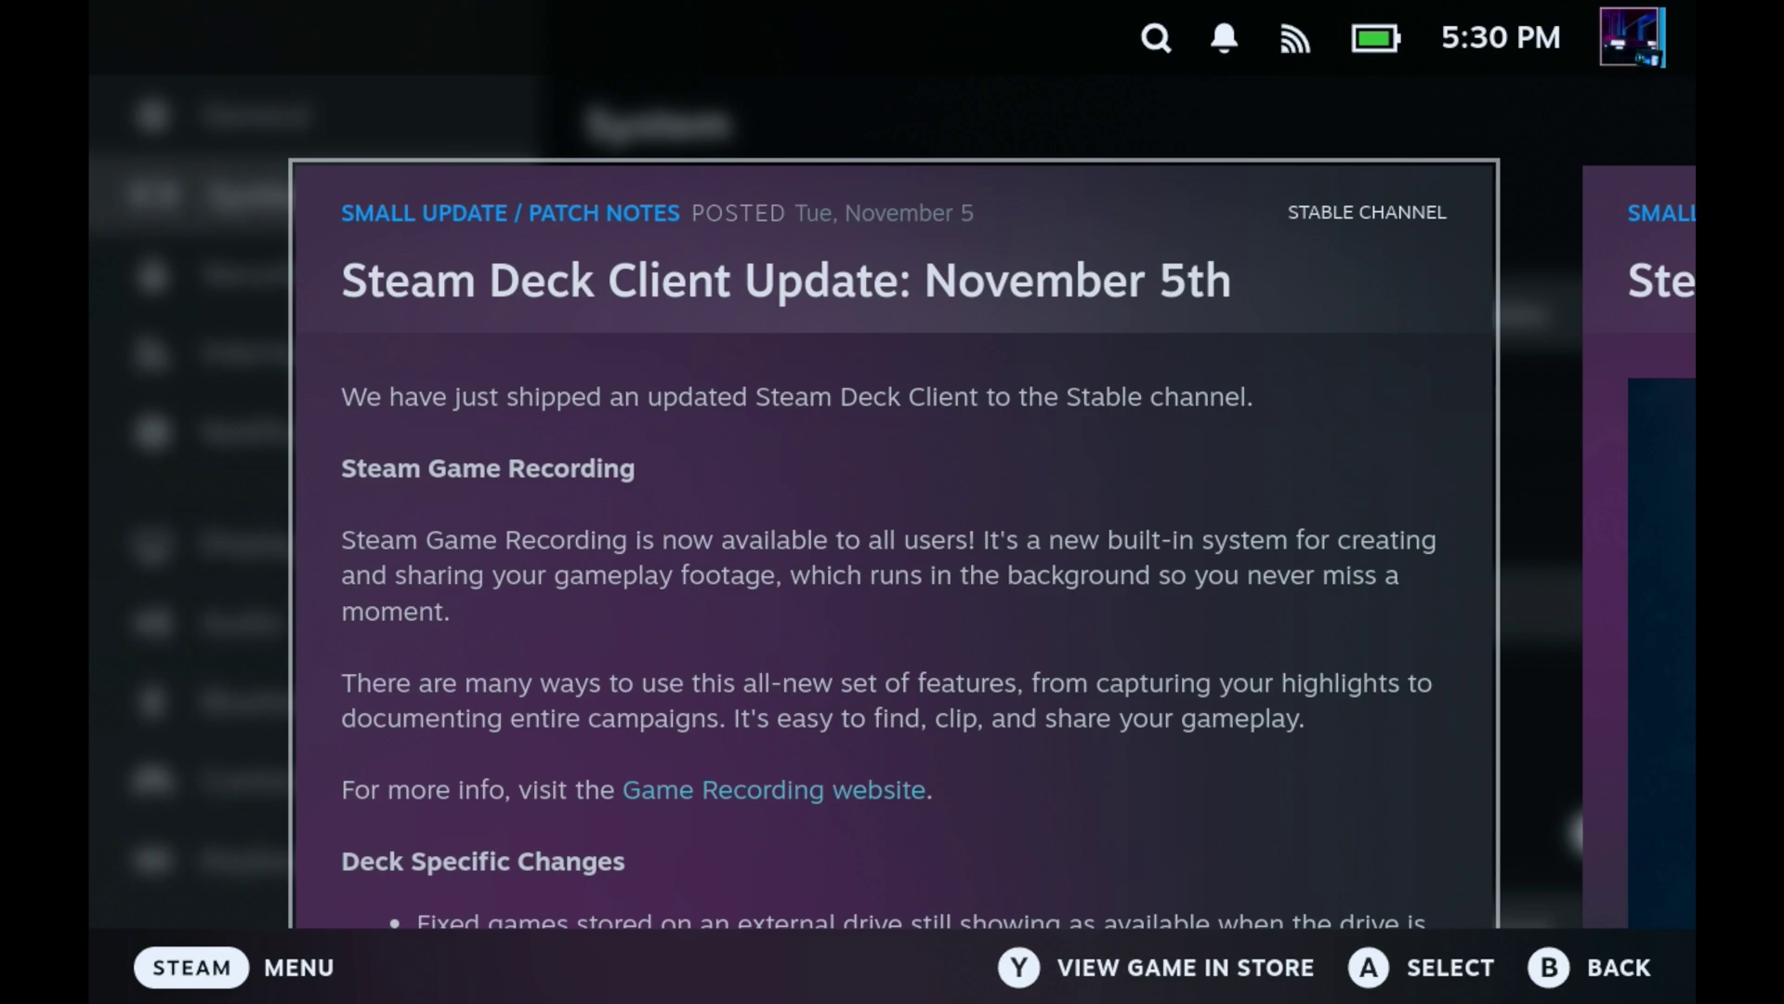
{"action": "key", "text": "Down"}
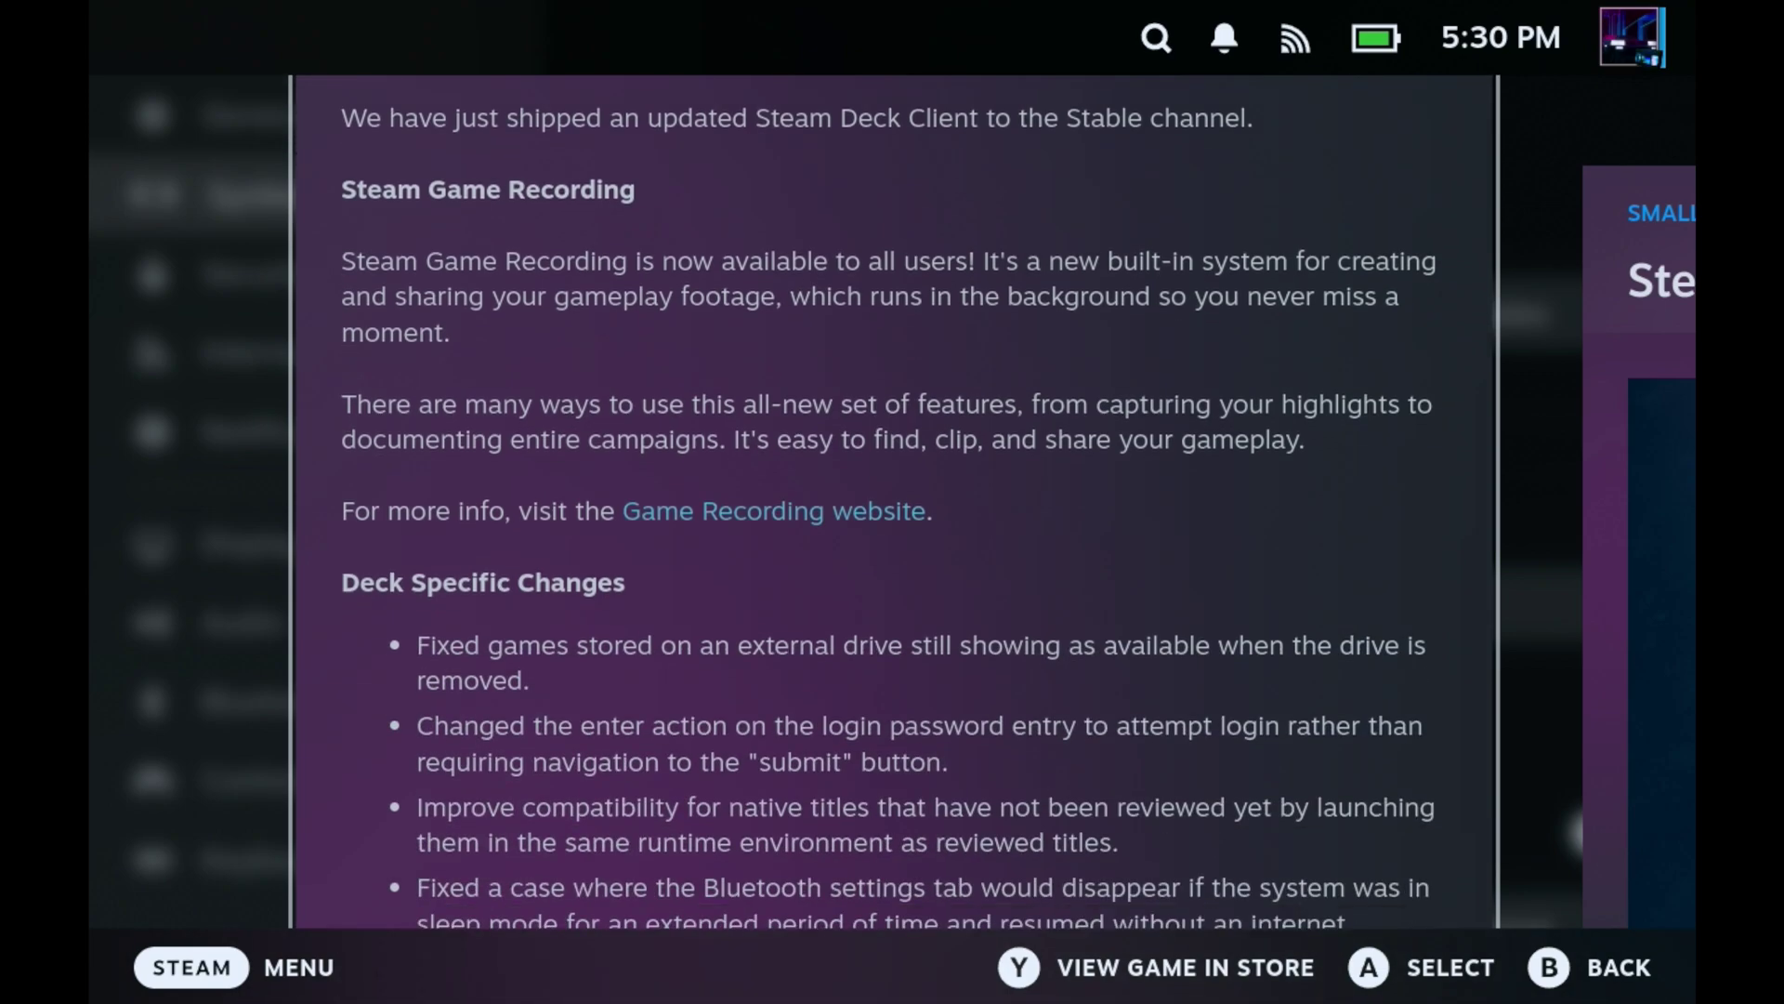
{"action": "key", "text": "Down"}
{"action": "key", "text": "Down"}
{"action": "key", "text": "Down"}
{"action": "key", "text": "Down"}
{"action": "key", "text": "Down"}
{"action": "key", "text": "Down"}
{"action": "key", "text": "Down"}
{"action": "key", "text": "Escape"}
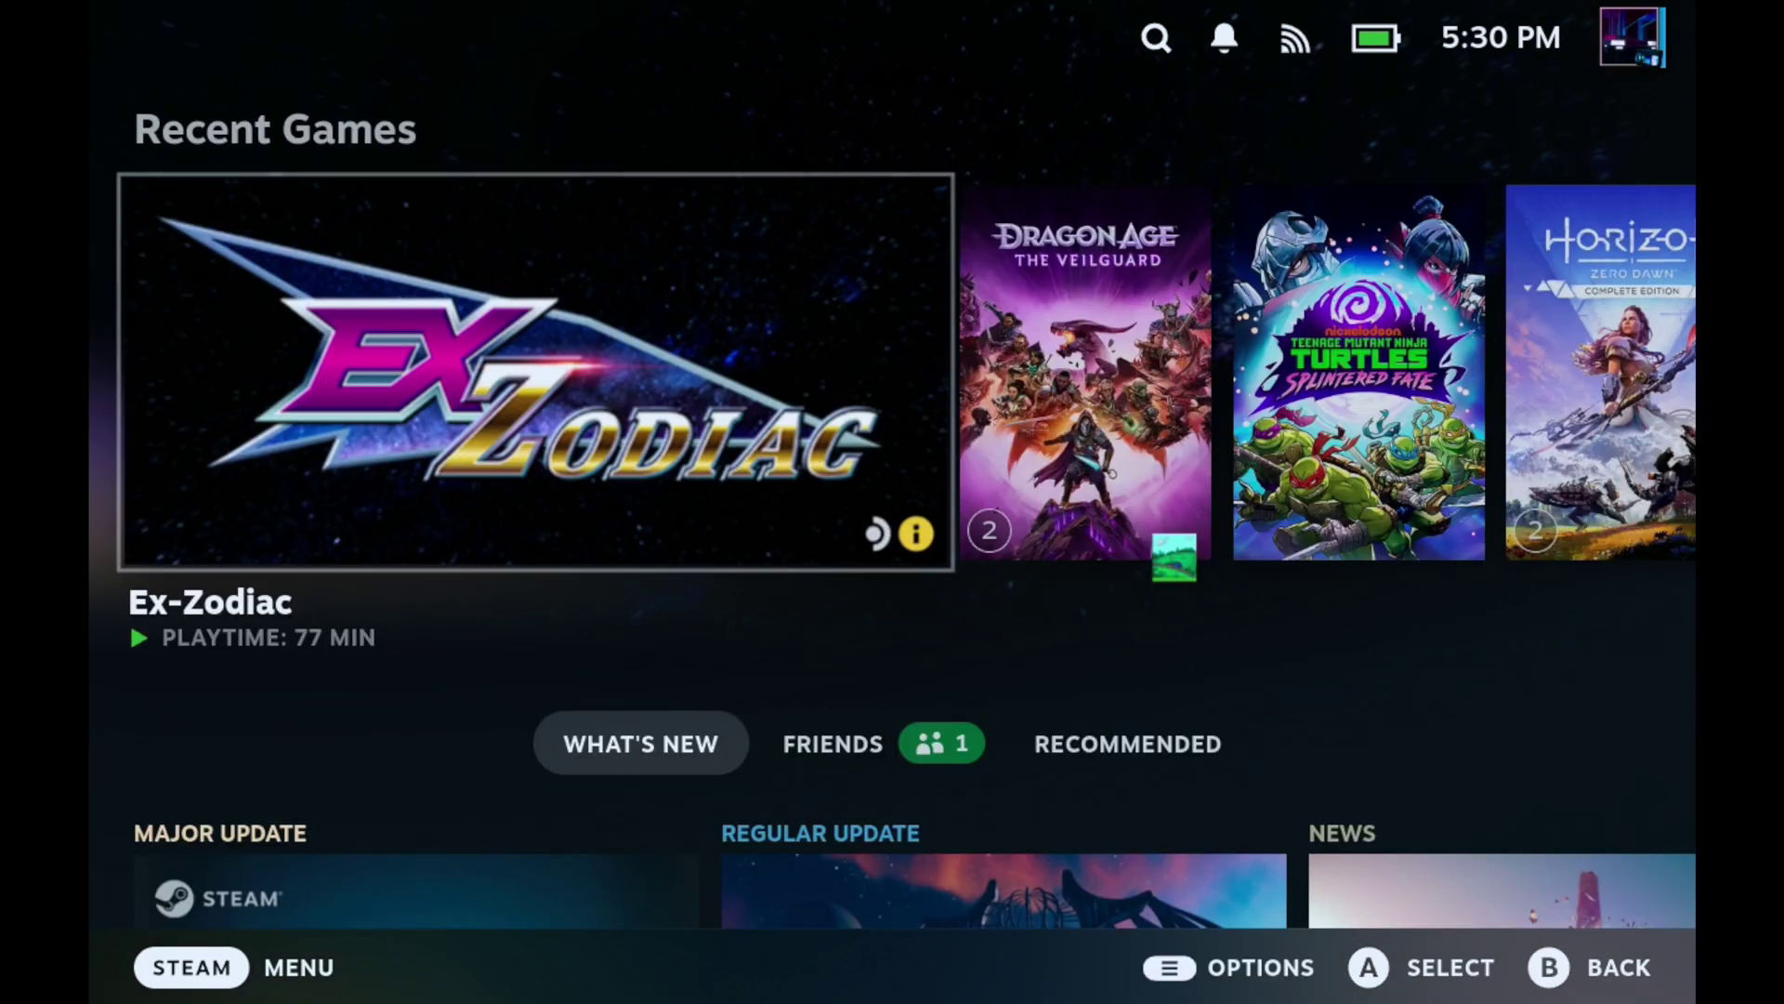
- Go to the Game Recording page in Settings, where the mode is Record Manually
{"action": "key", "text": "super"}
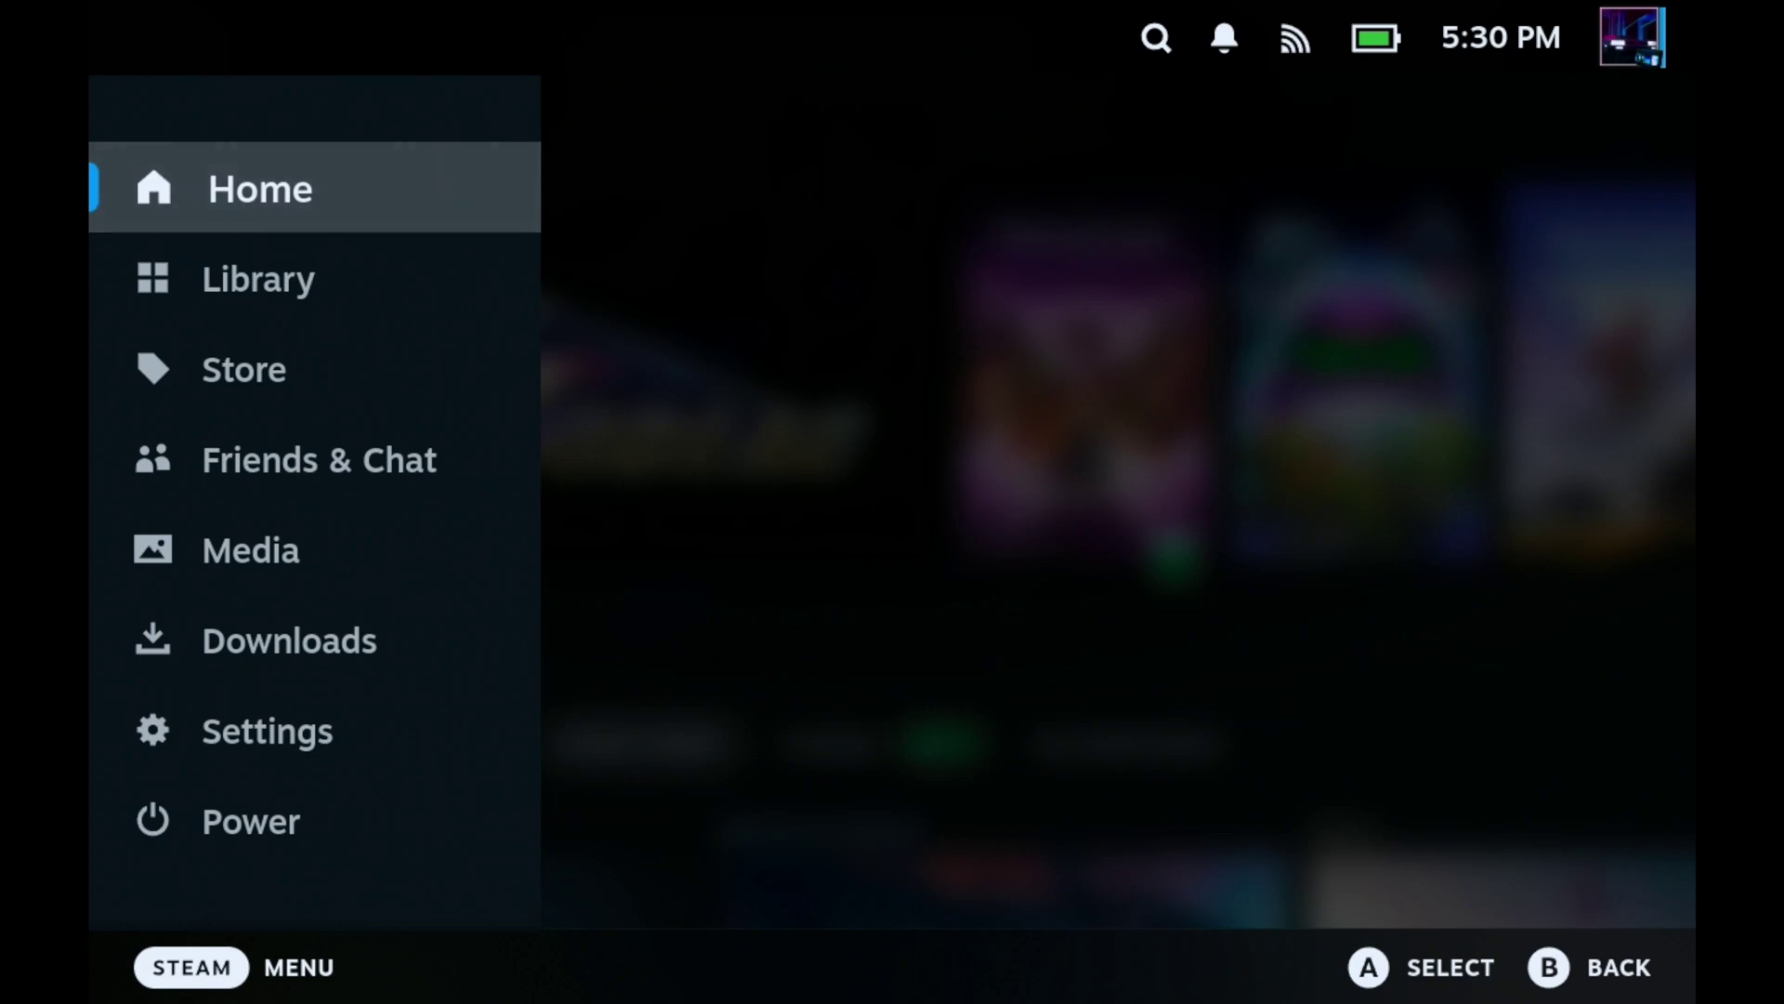
{"action": "key", "text": "Up"}
{"action": "key", "text": "Up"}
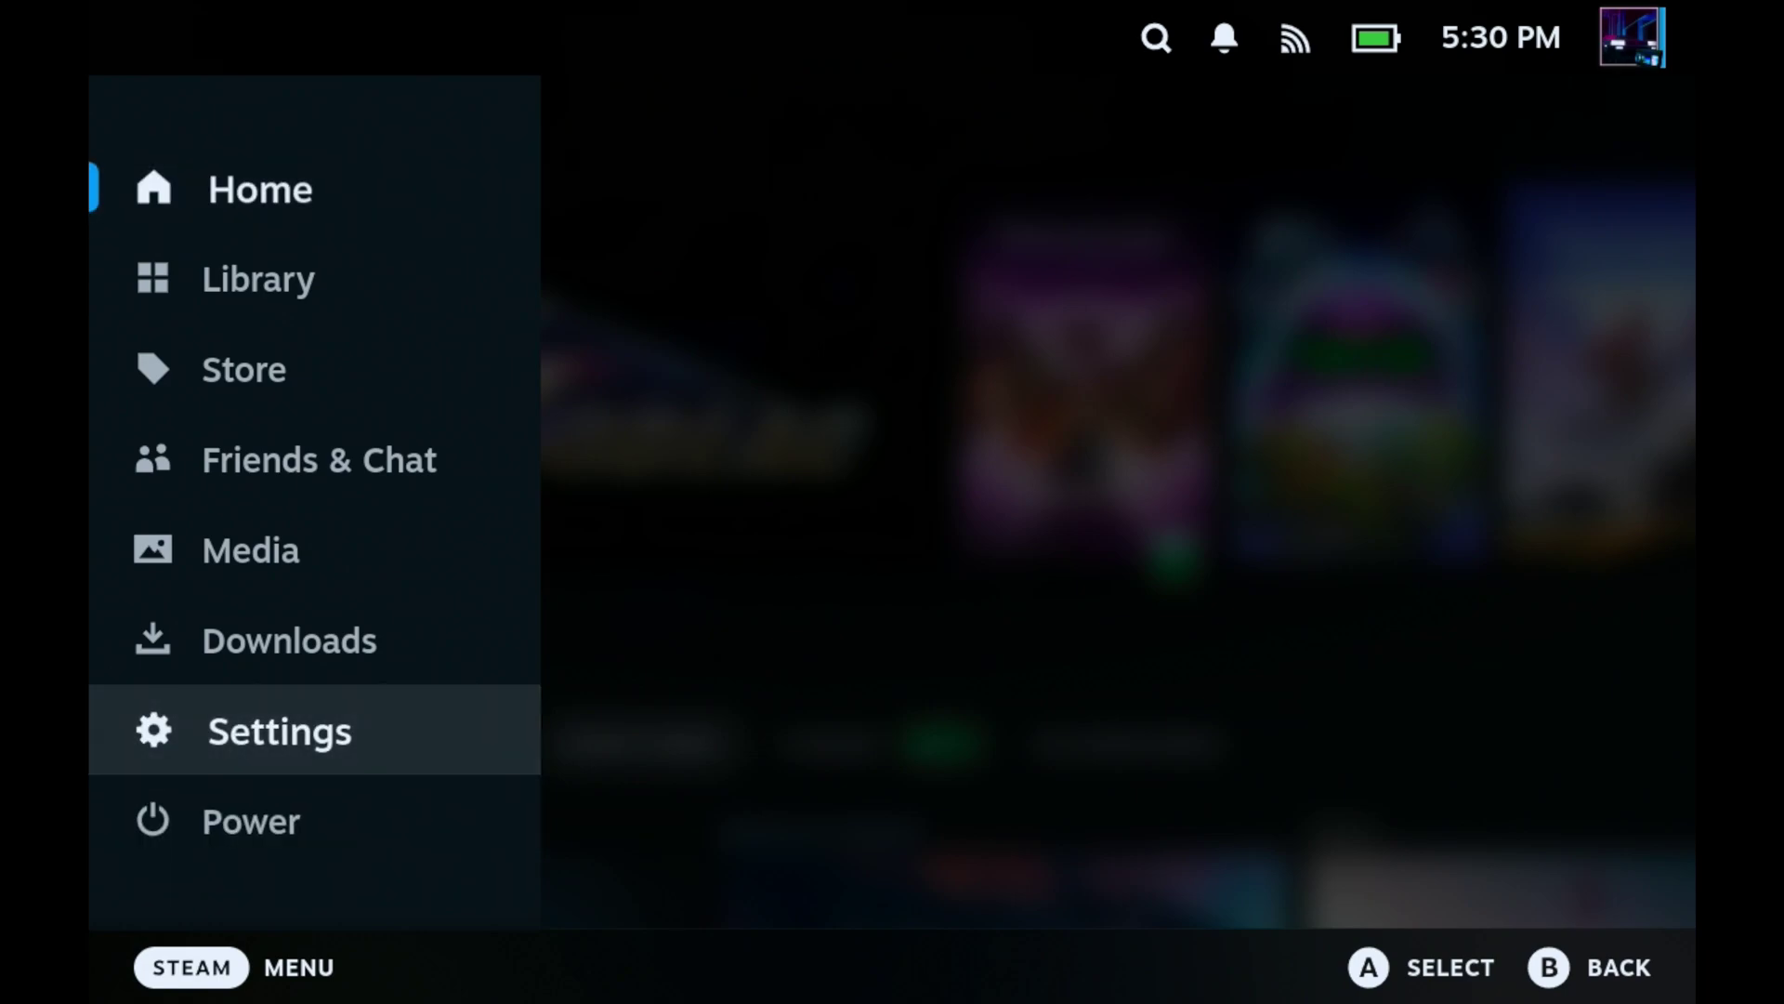
{"action": "key", "text": "Return"}
{"action": "key", "text": "Down"}
{"action": "key", "text": "Down"}
{"action": "key", "text": "Down"}
{"action": "key", "text": "Down"}
{"action": "key", "text": "Down"}
{"action": "key", "text": "Down"}
{"action": "key", "text": "Down"}
{"action": "key", "text": "Down"}
{"action": "key", "text": "Down"}
{"action": "key", "text": "Down"}
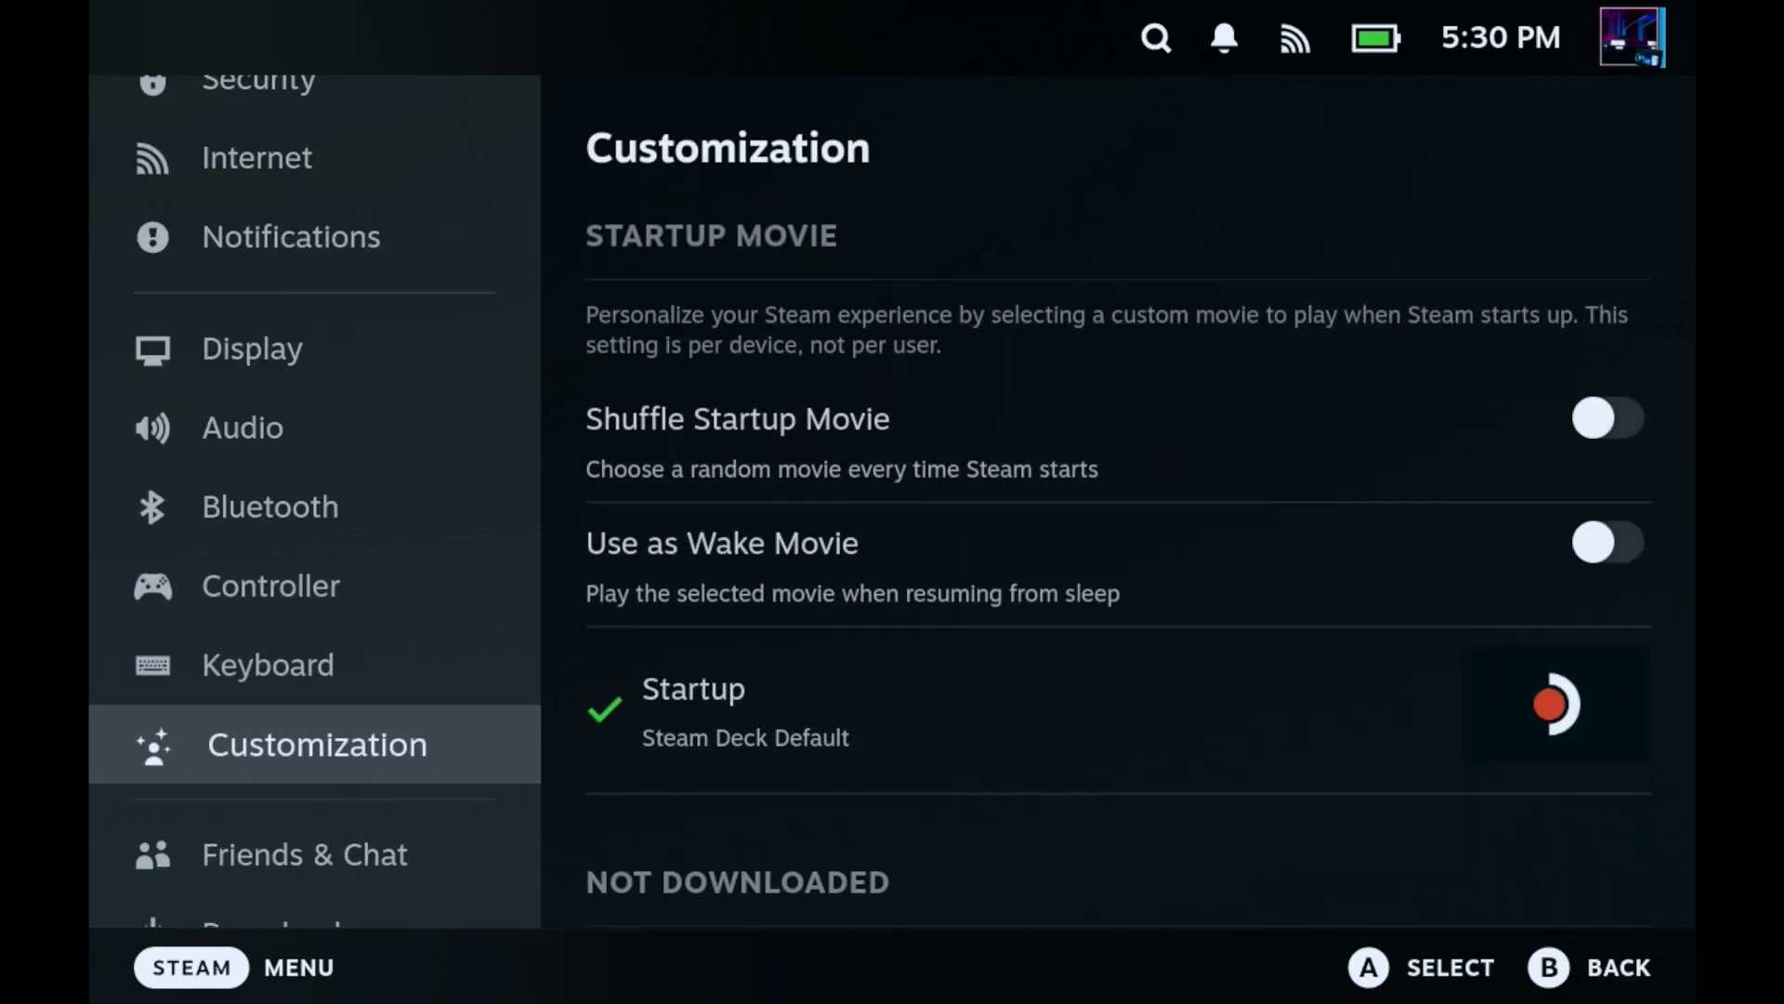
{"action": "key", "text": "Down"}
{"action": "key", "text": "Down"}
{"action": "key", "text": "Down"}
{"action": "key", "text": "Down"}
{"action": "key", "text": "Down"}
{"action": "key", "text": "Down"}
{"action": "key", "text": "Down"}
{"action": "key", "text": "Down"}
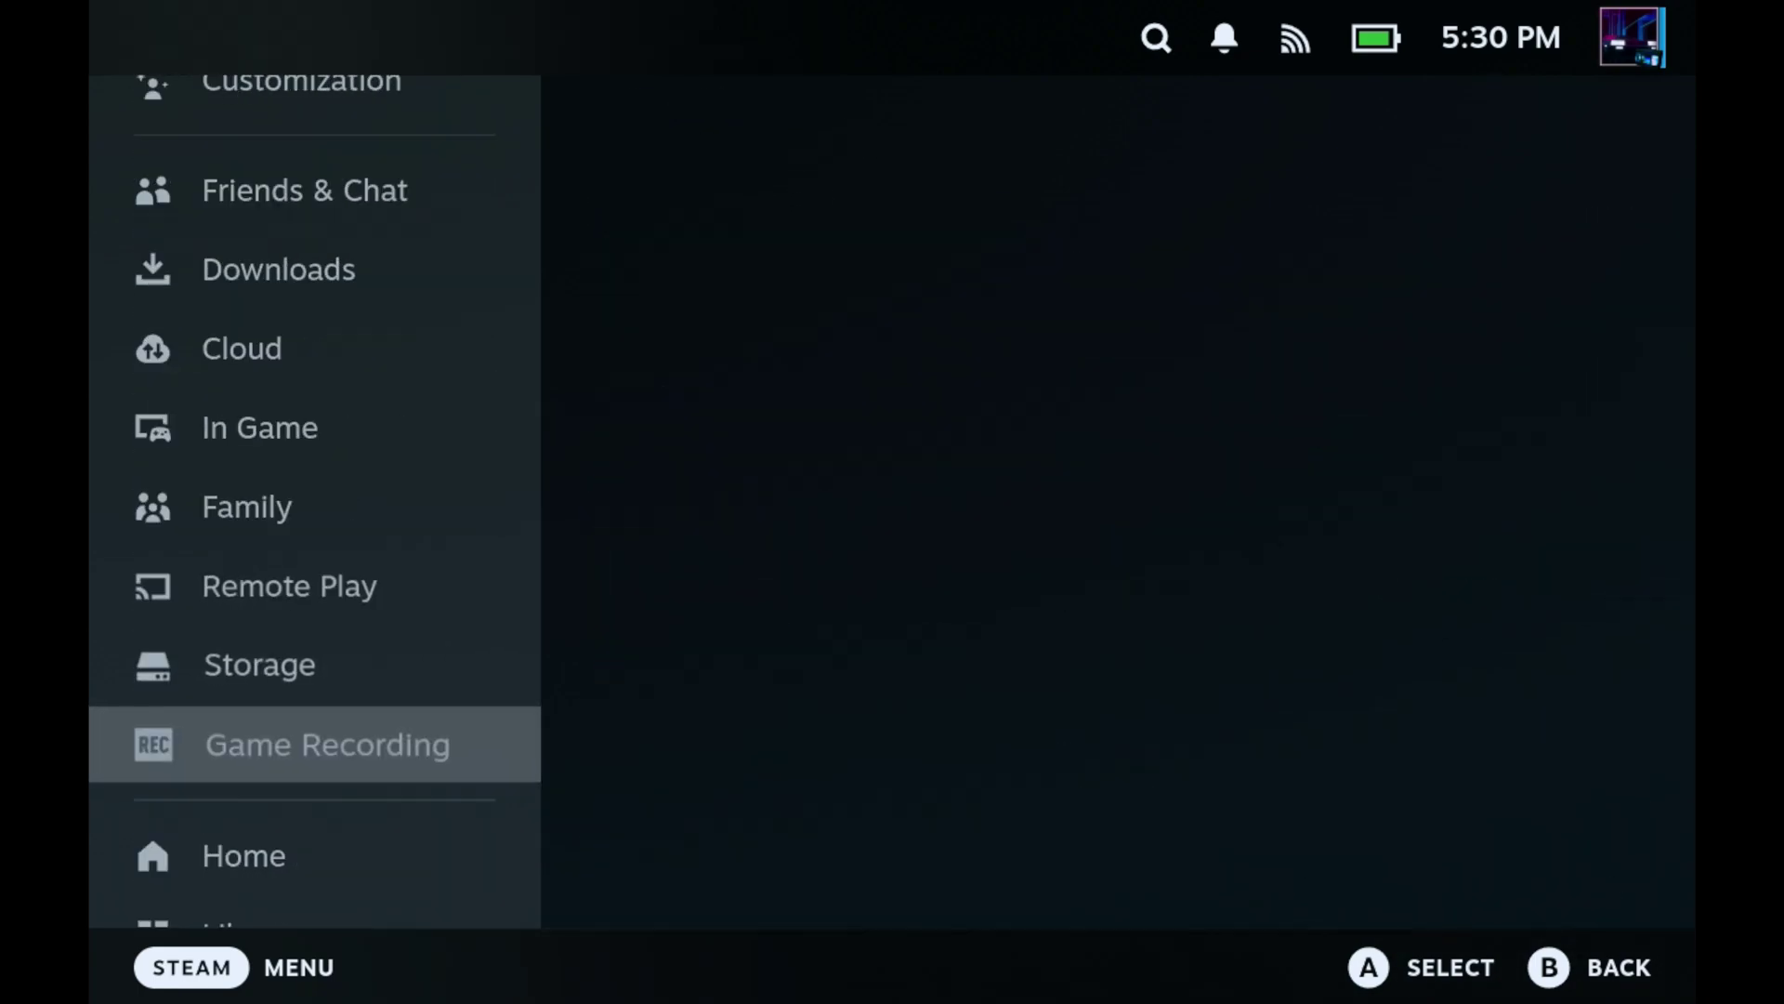
{"action": "key", "text": "Right"}
{"action": "key", "text": "Down"}
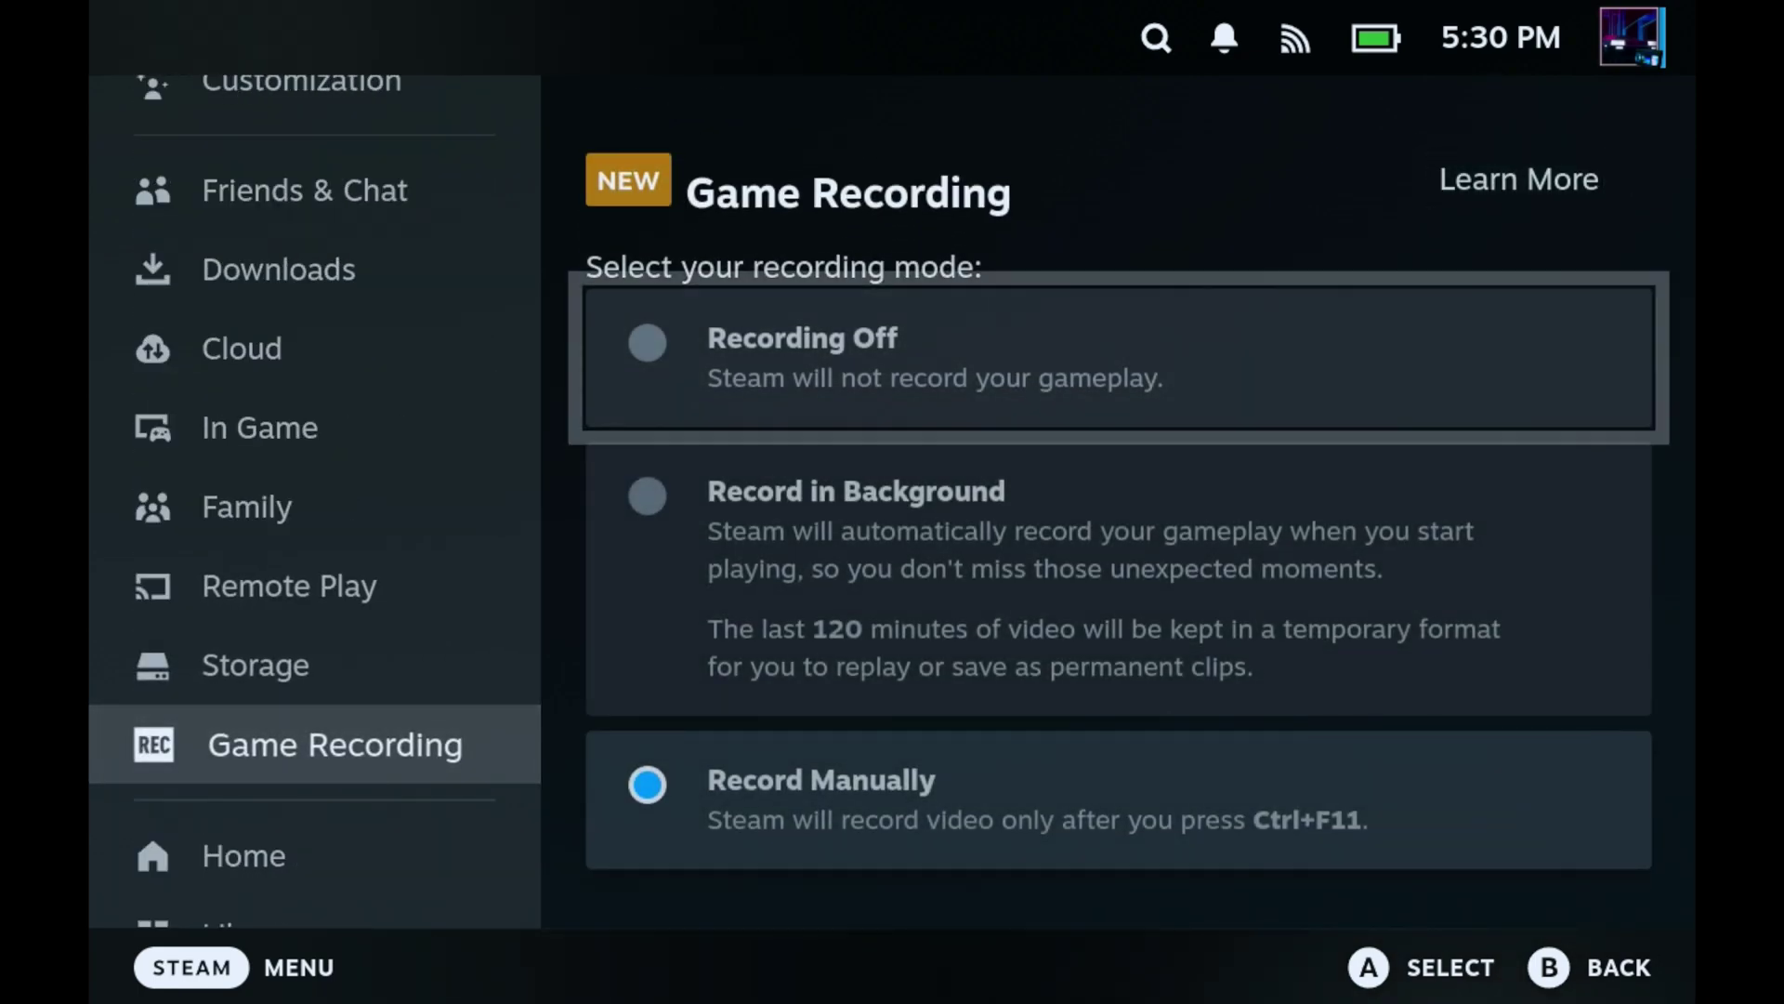
{"action": "key", "text": "Down"}
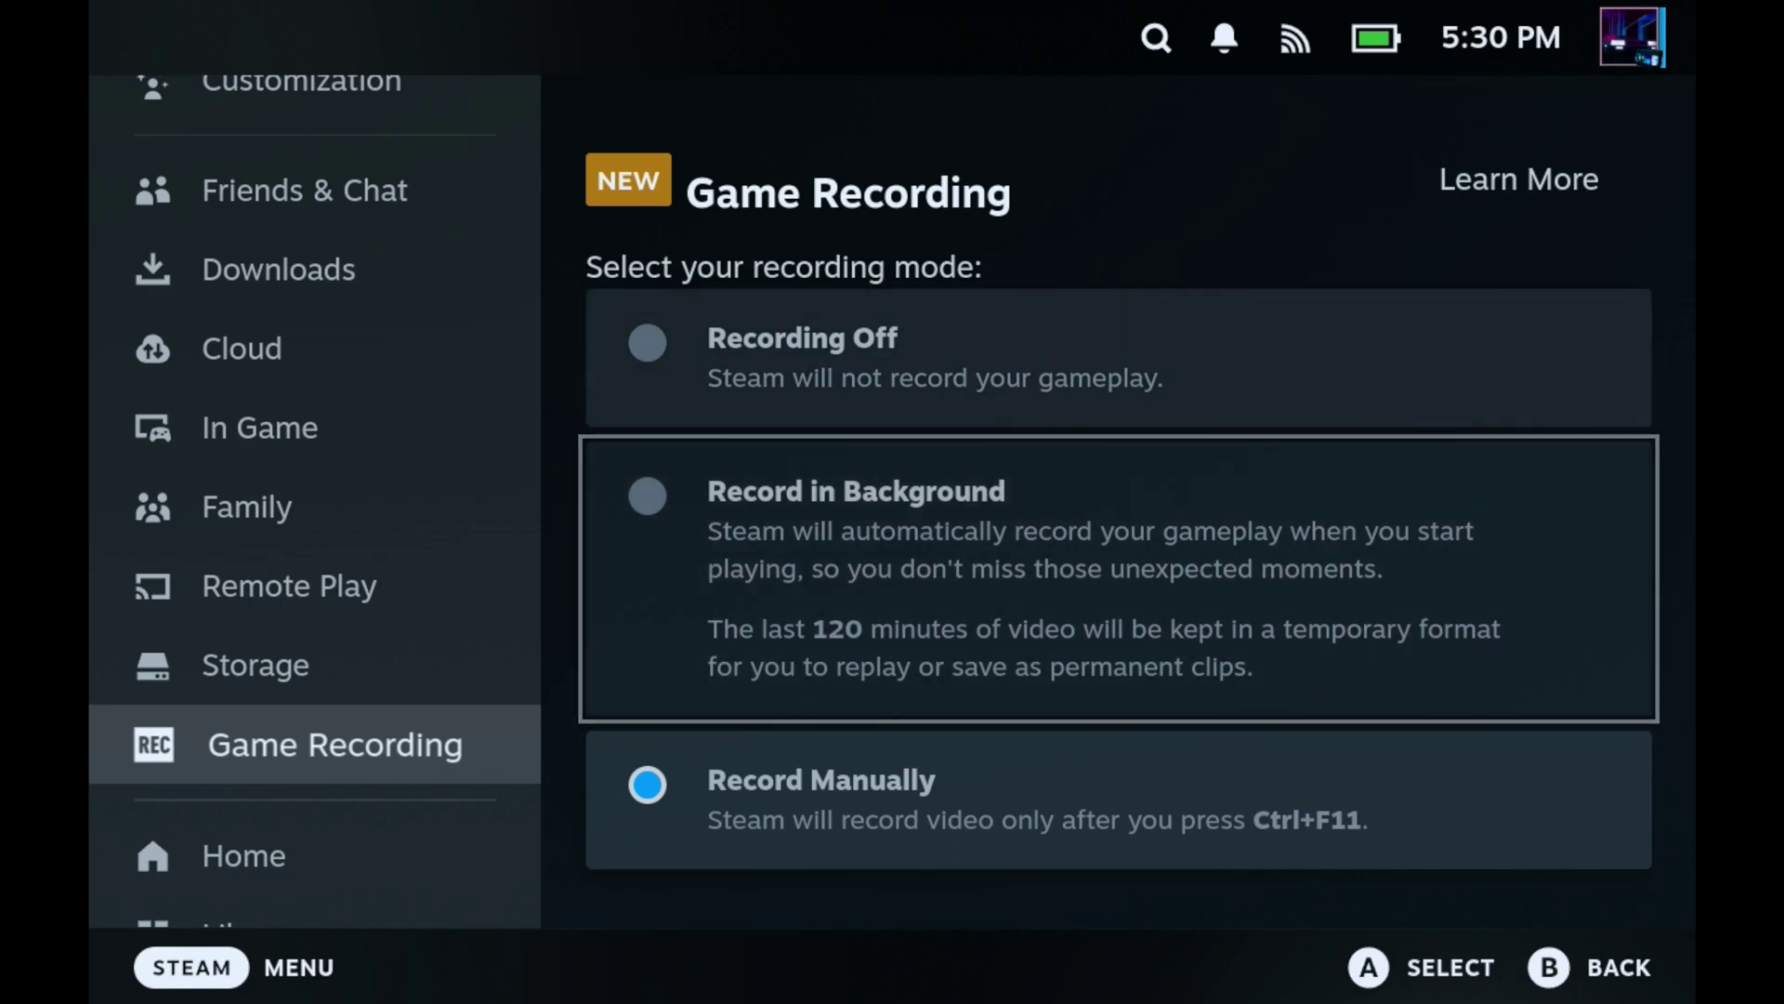
{"action": "key", "text": "Down"}
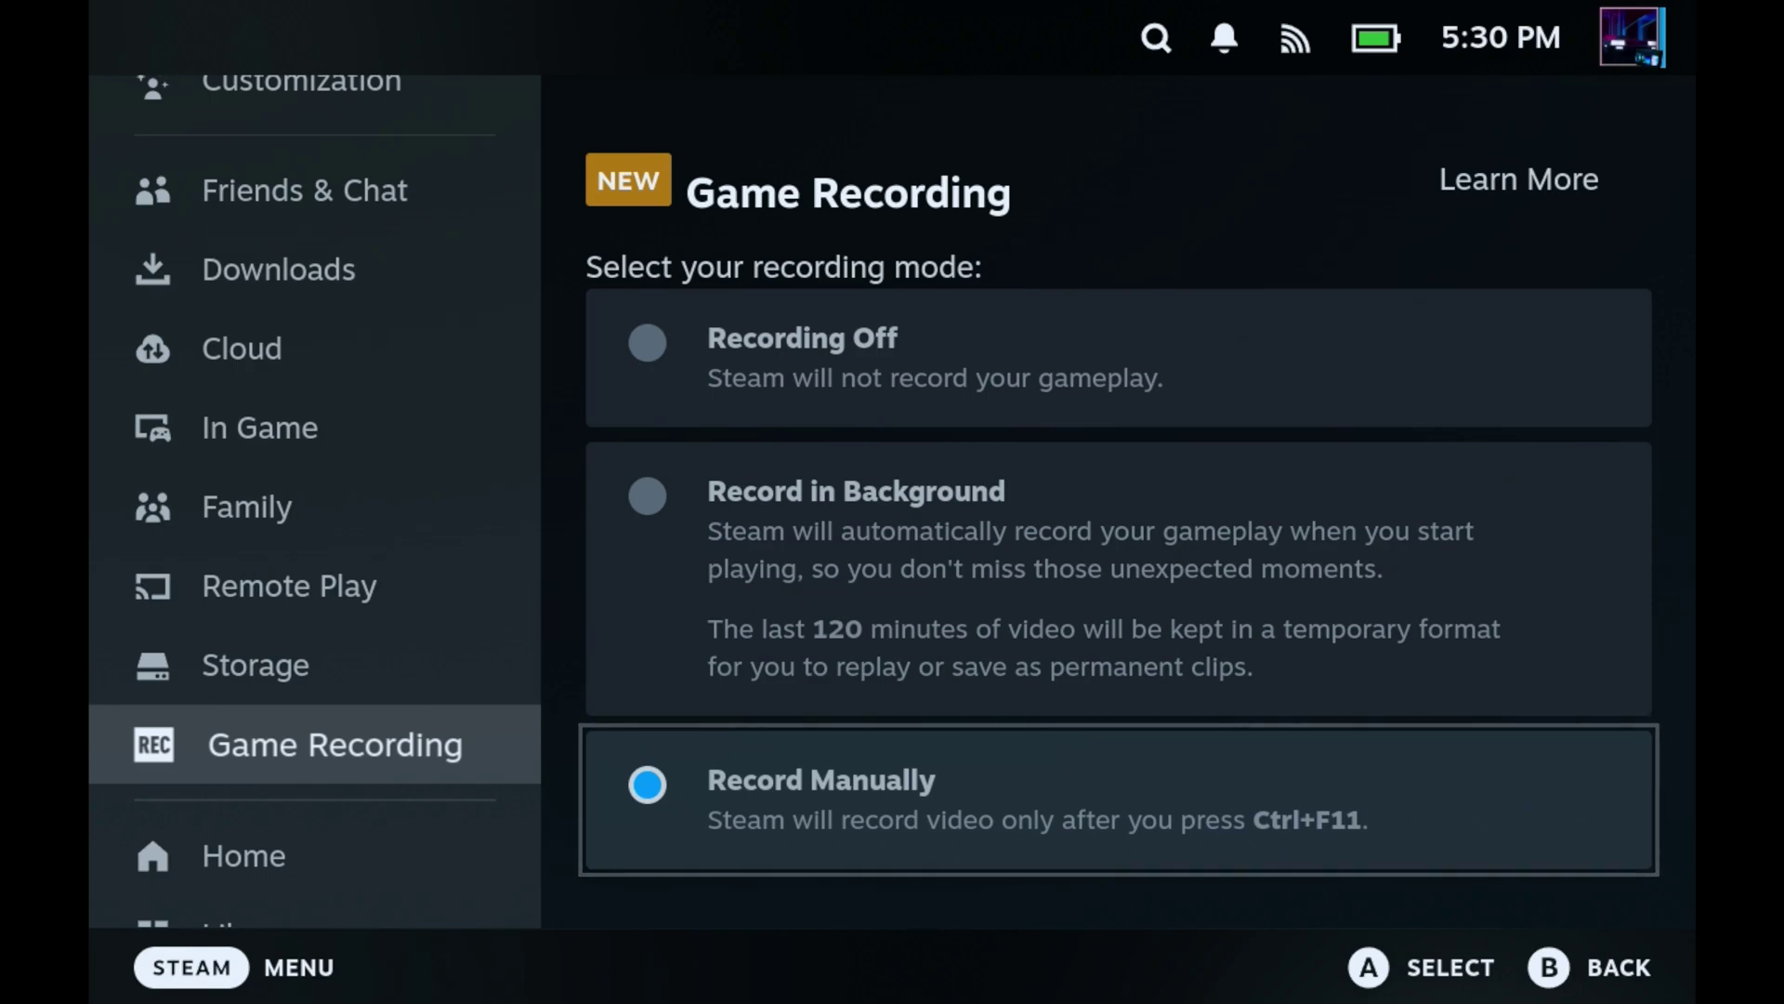
- Review the recording shortcut keys and Recording Quality options without changing them
{"action": "key", "text": "Down"}
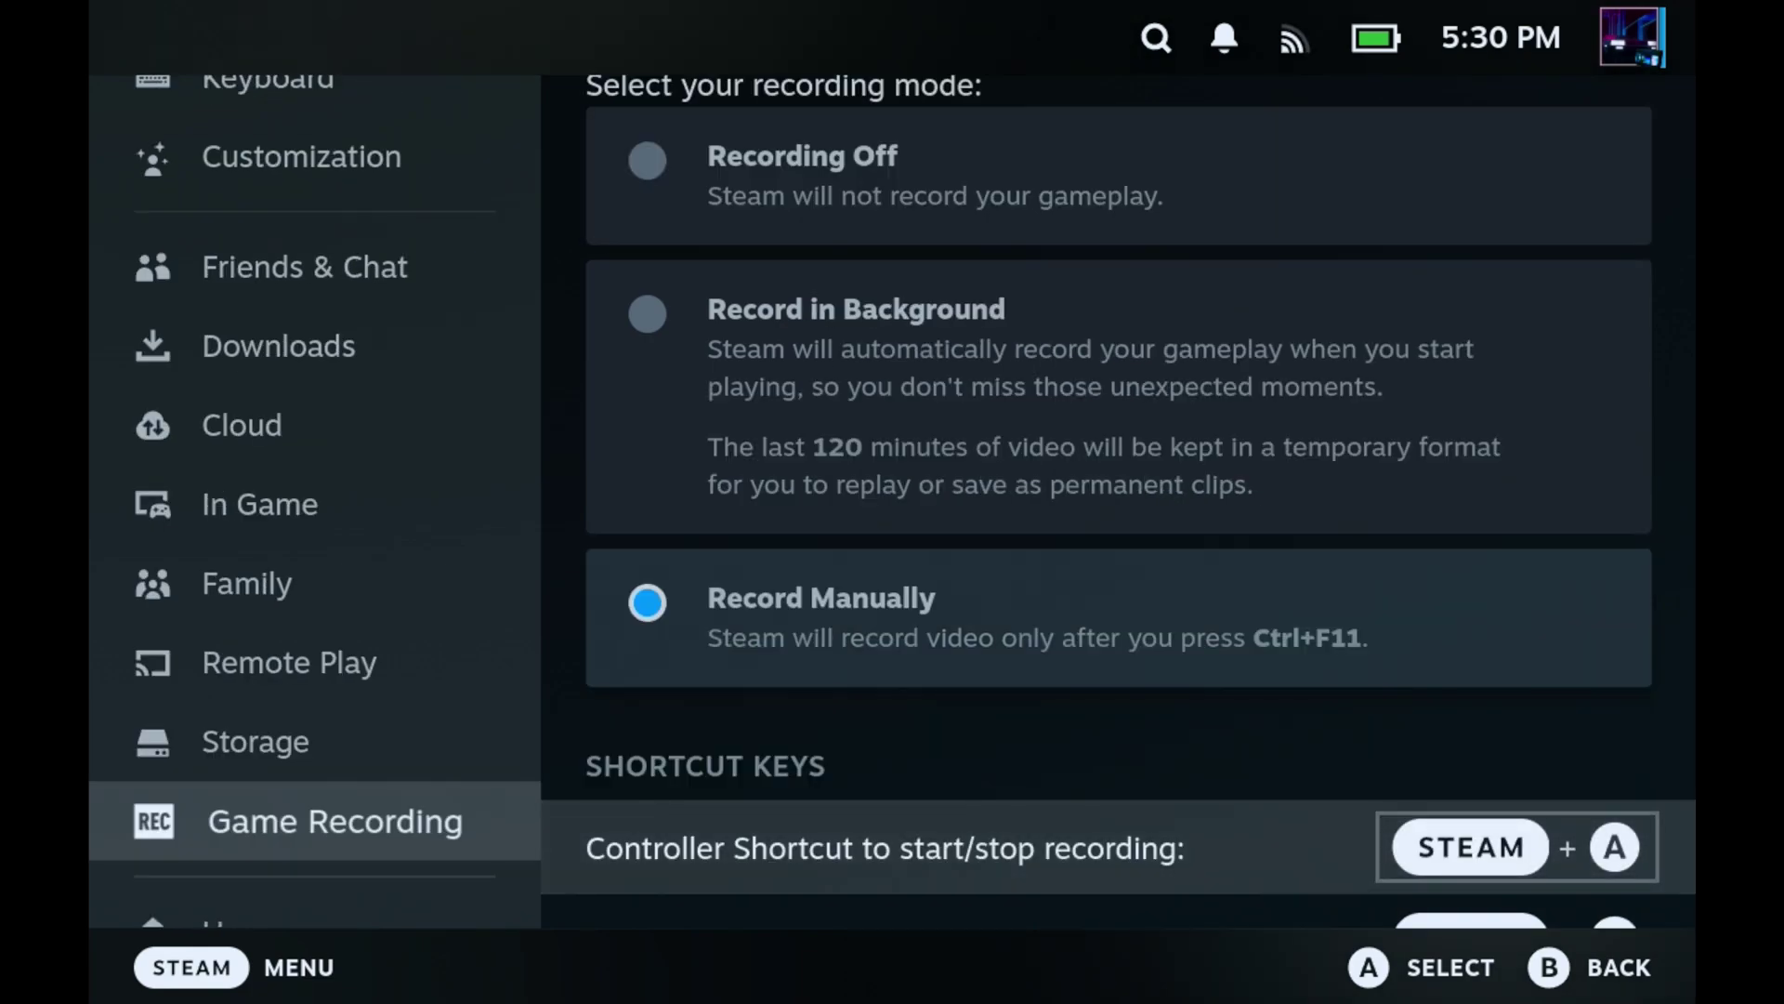
{"action": "key", "text": "Down"}
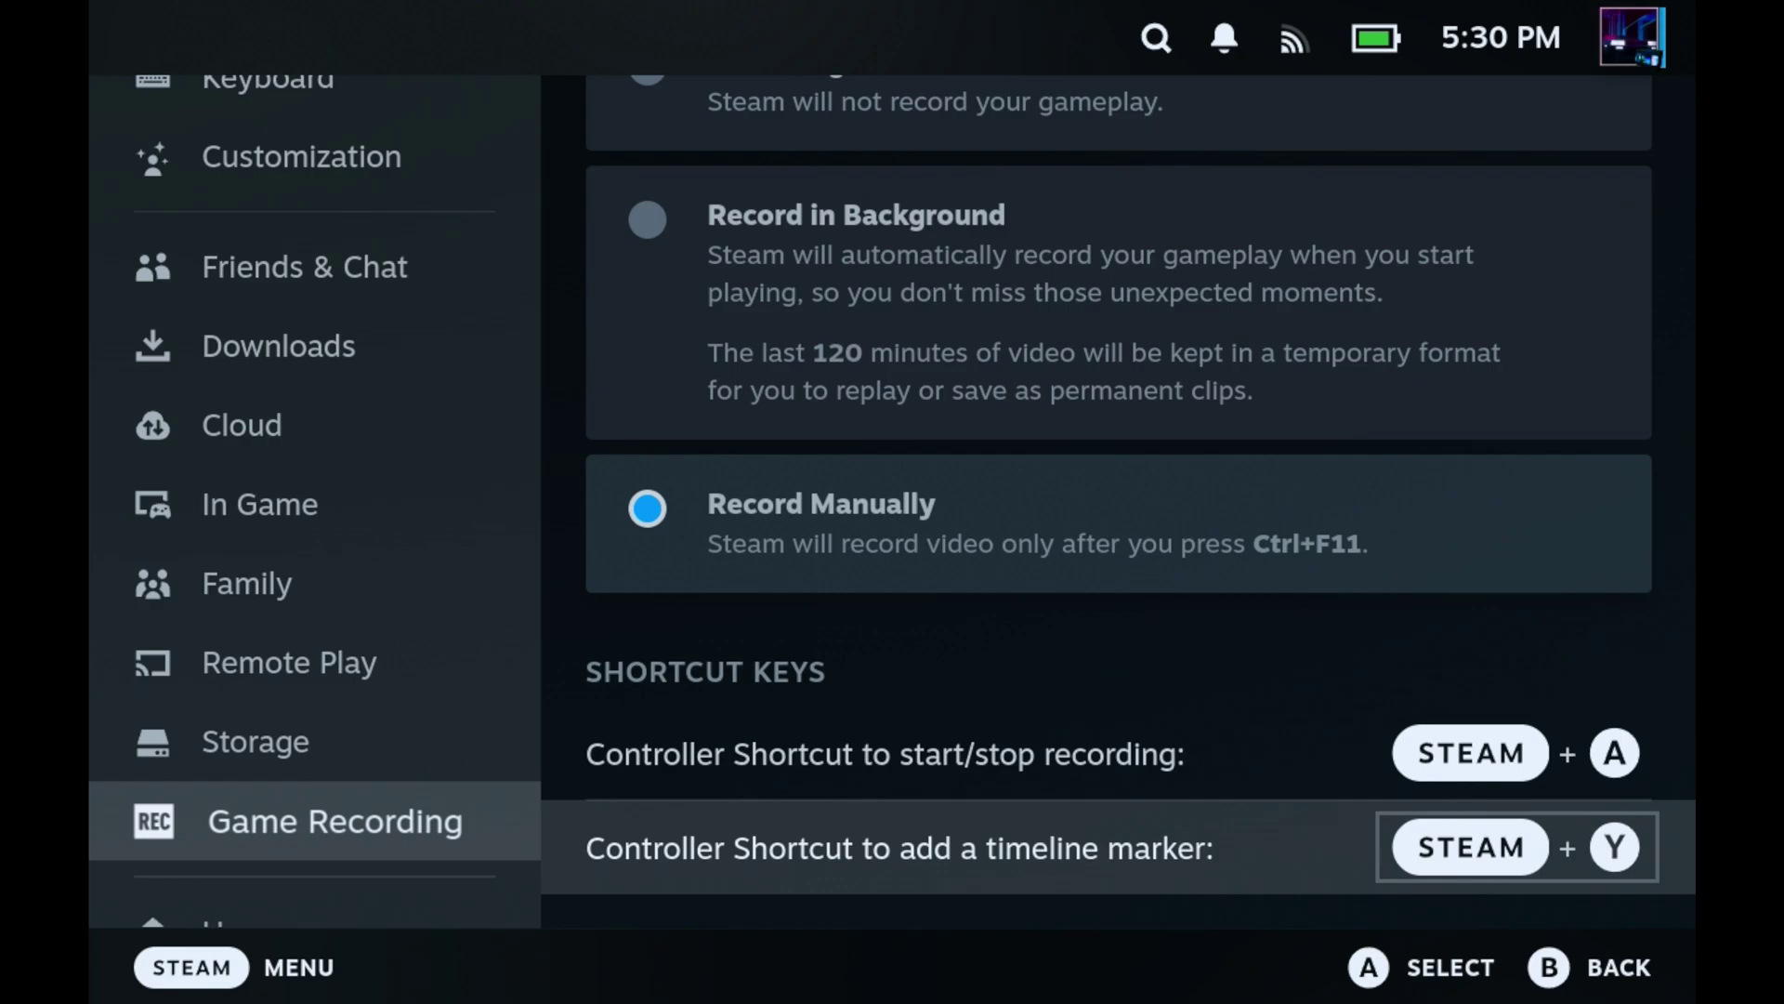
{"action": "key", "text": "Down"}
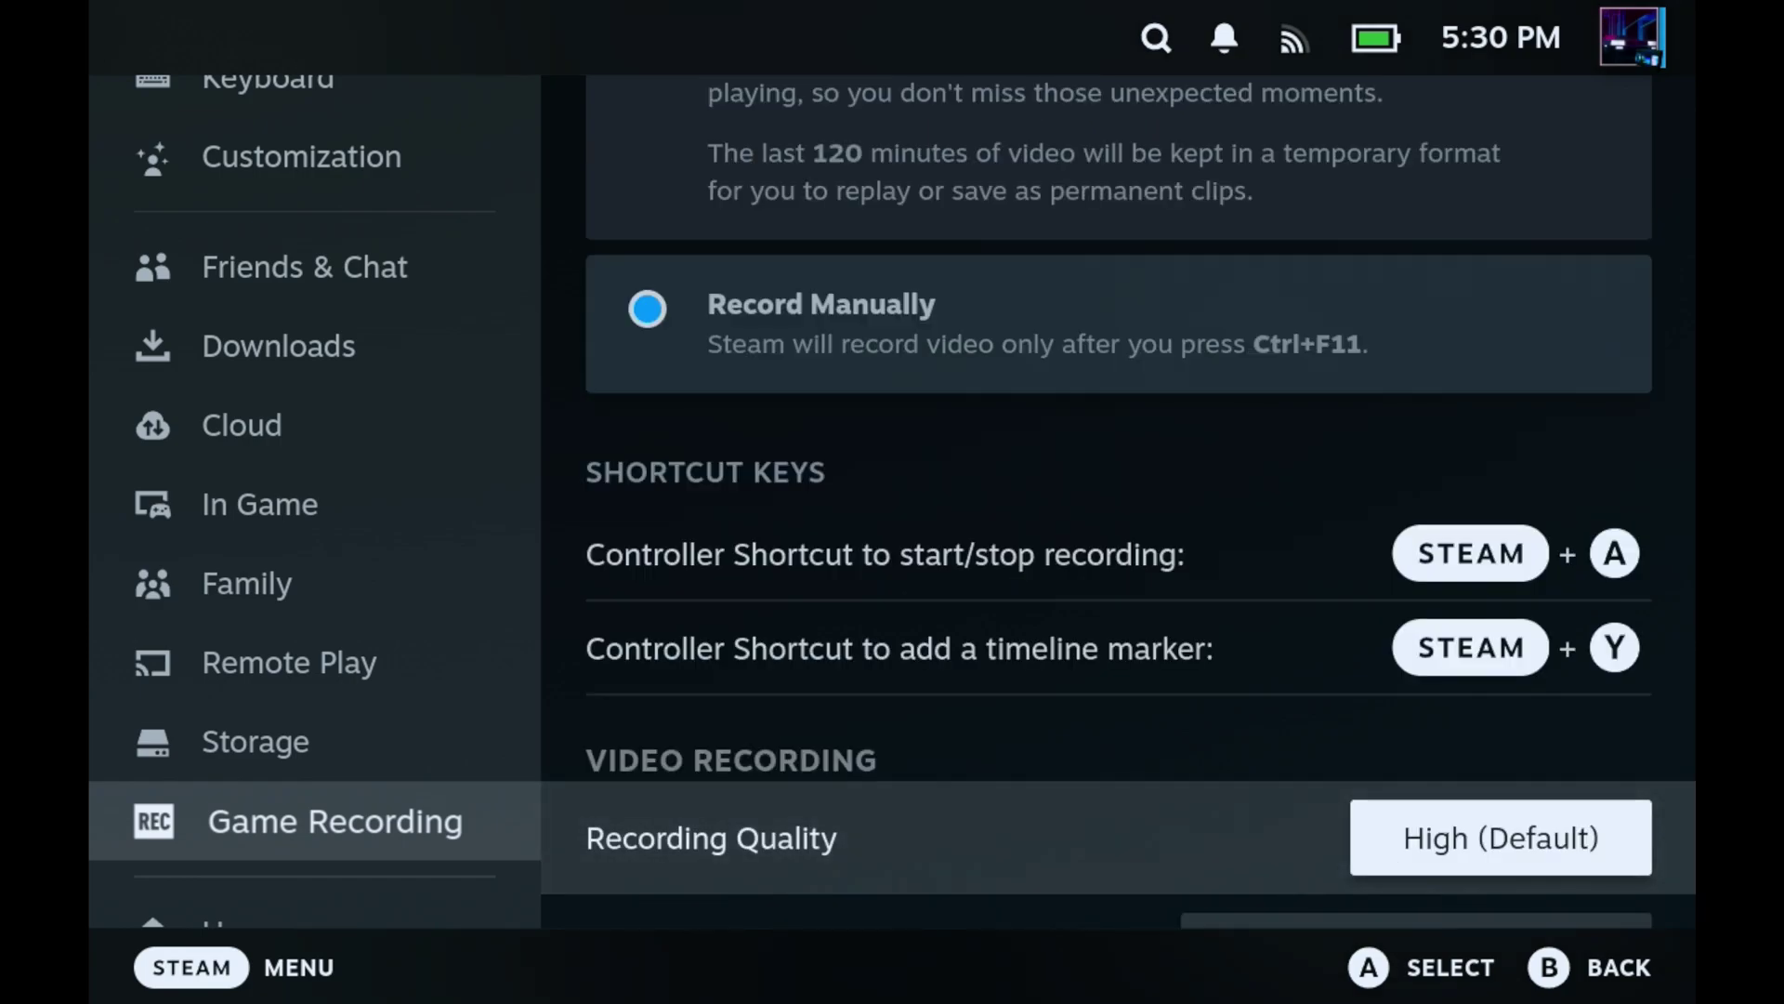
{"action": "key", "text": "Return"}
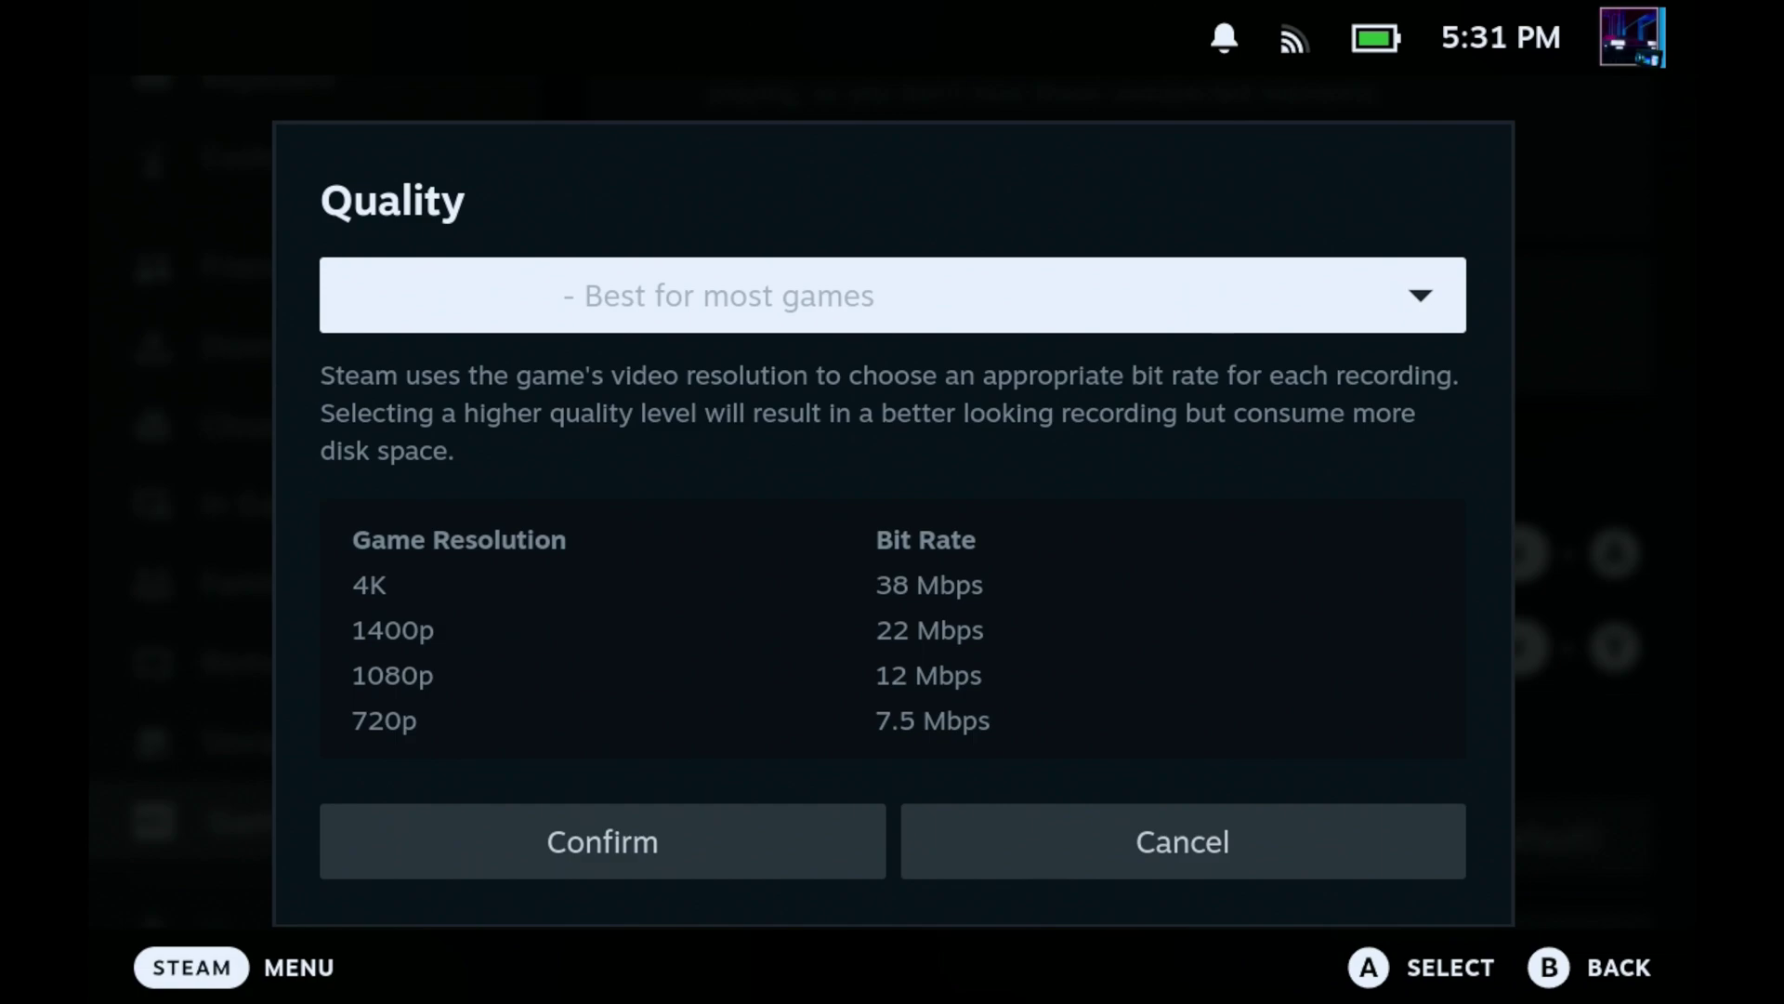
{"action": "key", "text": "Escape"}
- Keep the maximum frame rate at 60 and maximum video height at No Limit
{"action": "key", "text": "Down"}
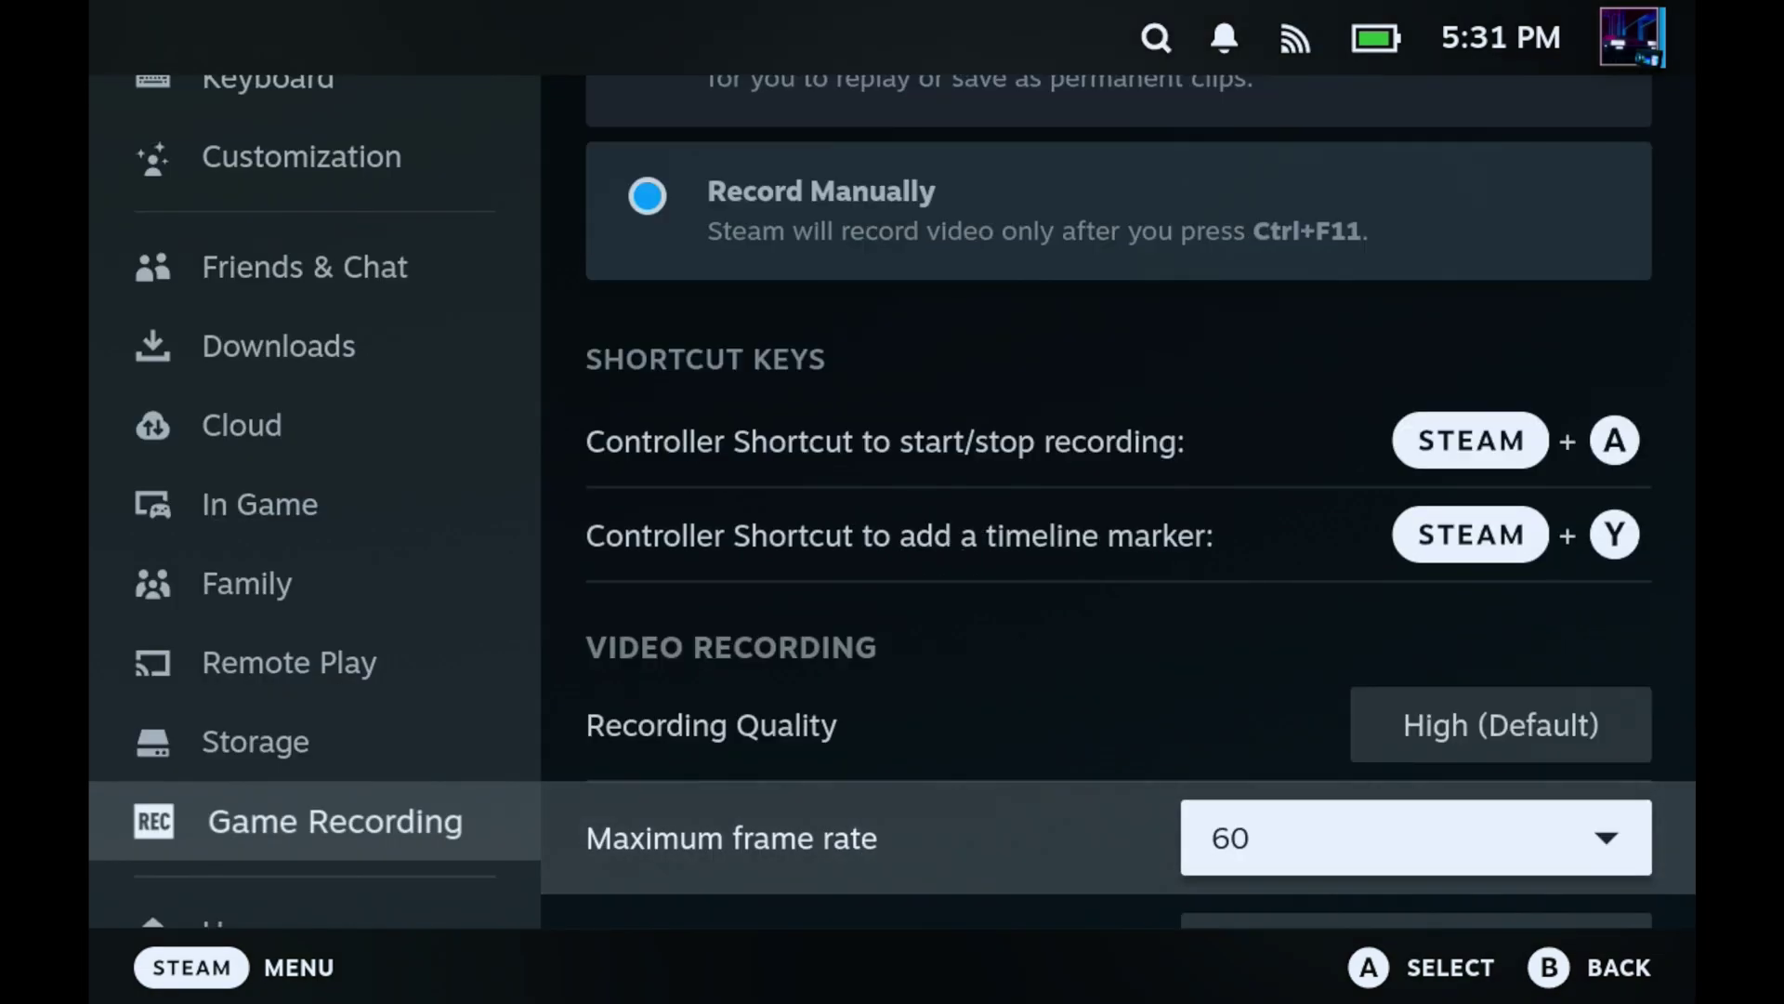
{"action": "key", "text": "Return"}
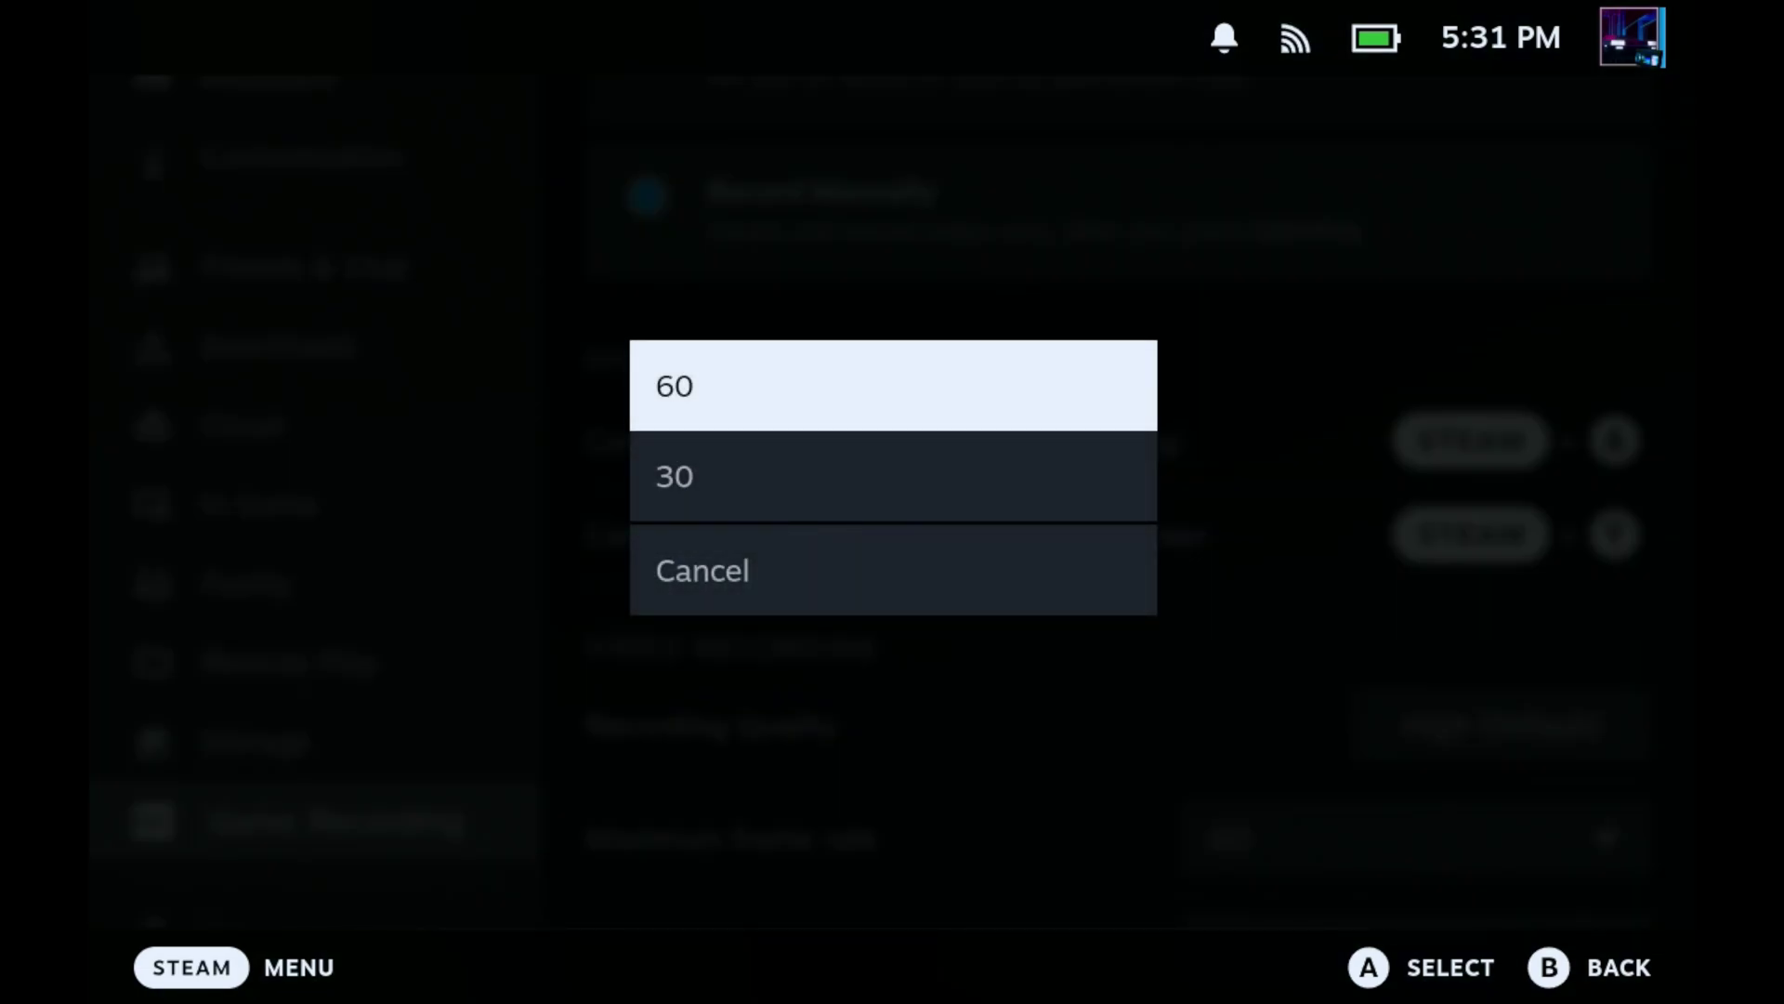
{"action": "key", "text": "Return"}
{"action": "key", "text": "Down"}
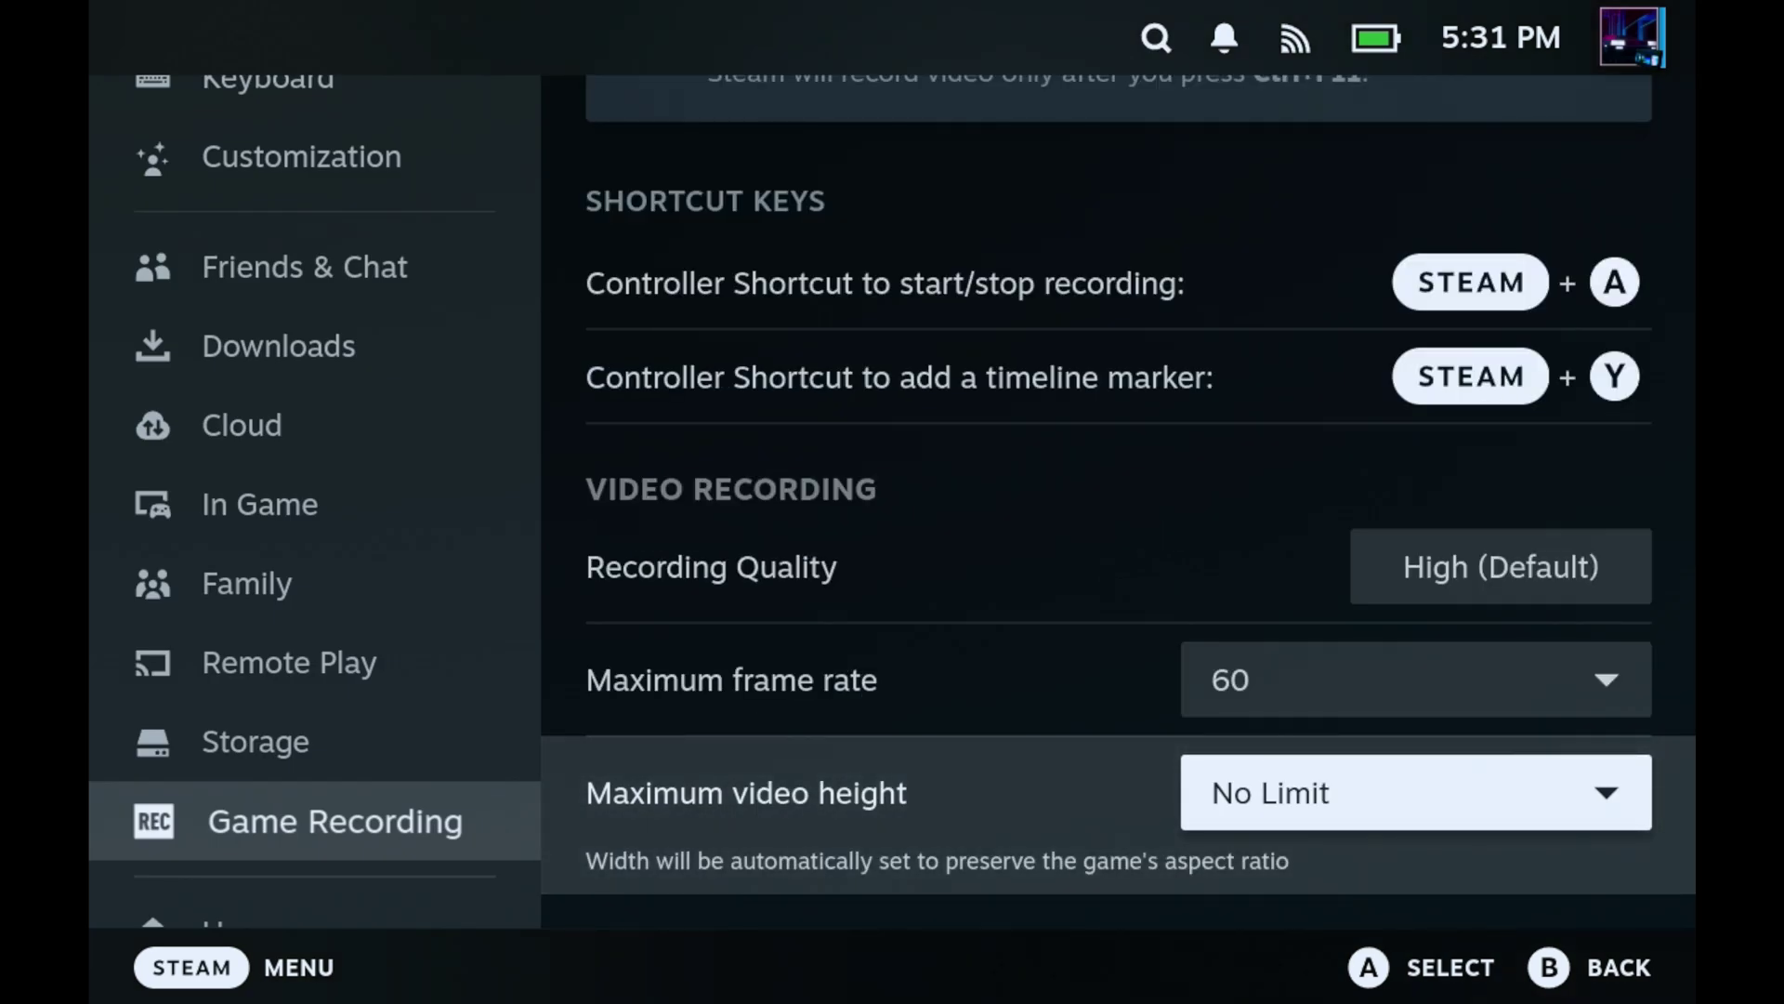
{"action": "key", "text": "Return"}
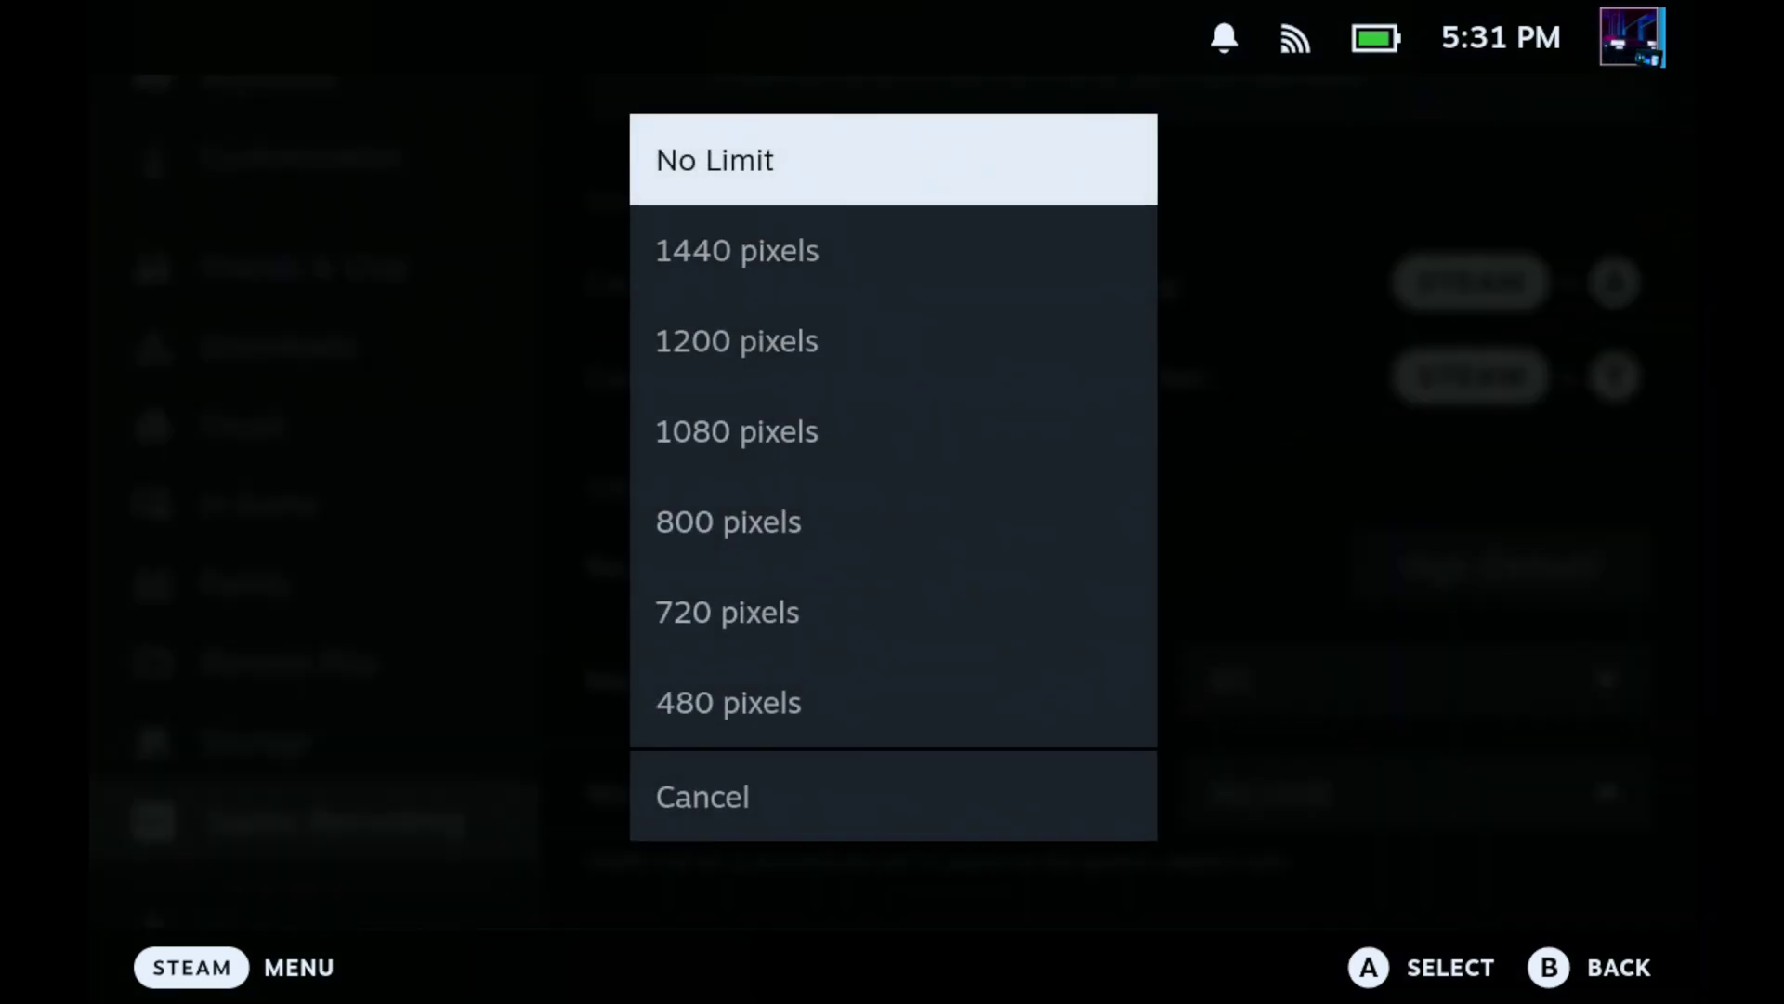
{"action": "key", "text": "Return"}
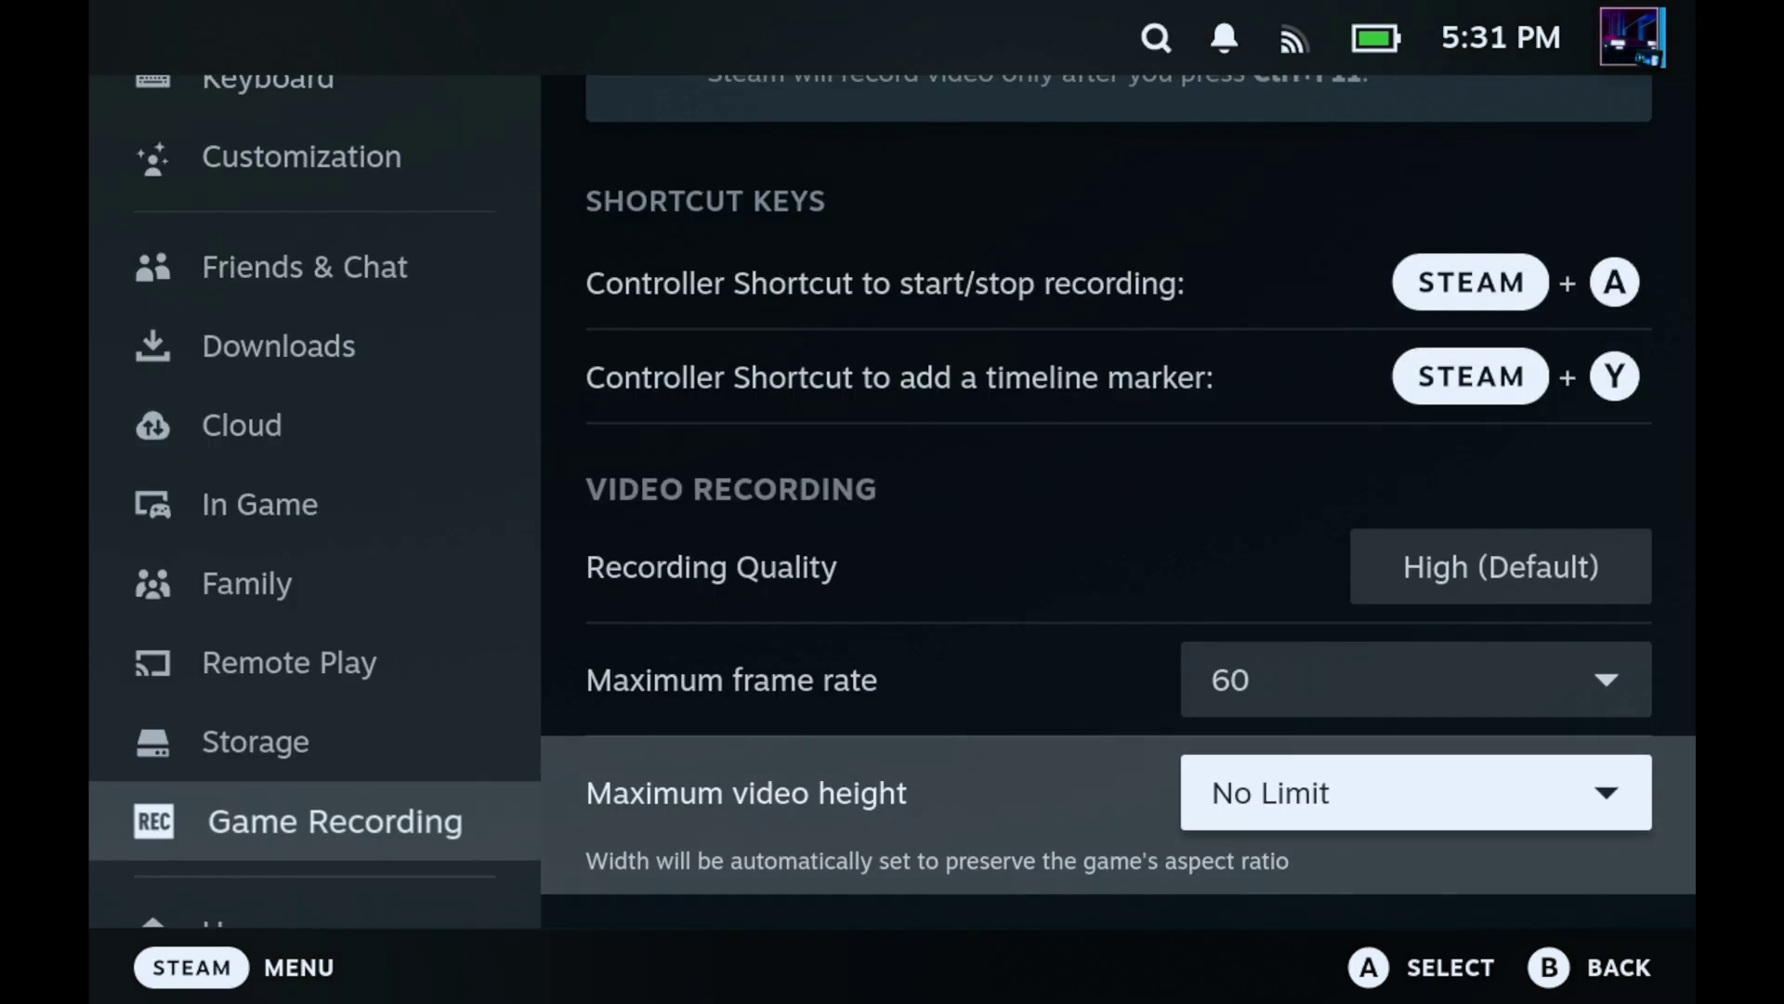
- Check the audio recording options, then exit Settings to the Home screen
{"action": "key", "text": "Down"}
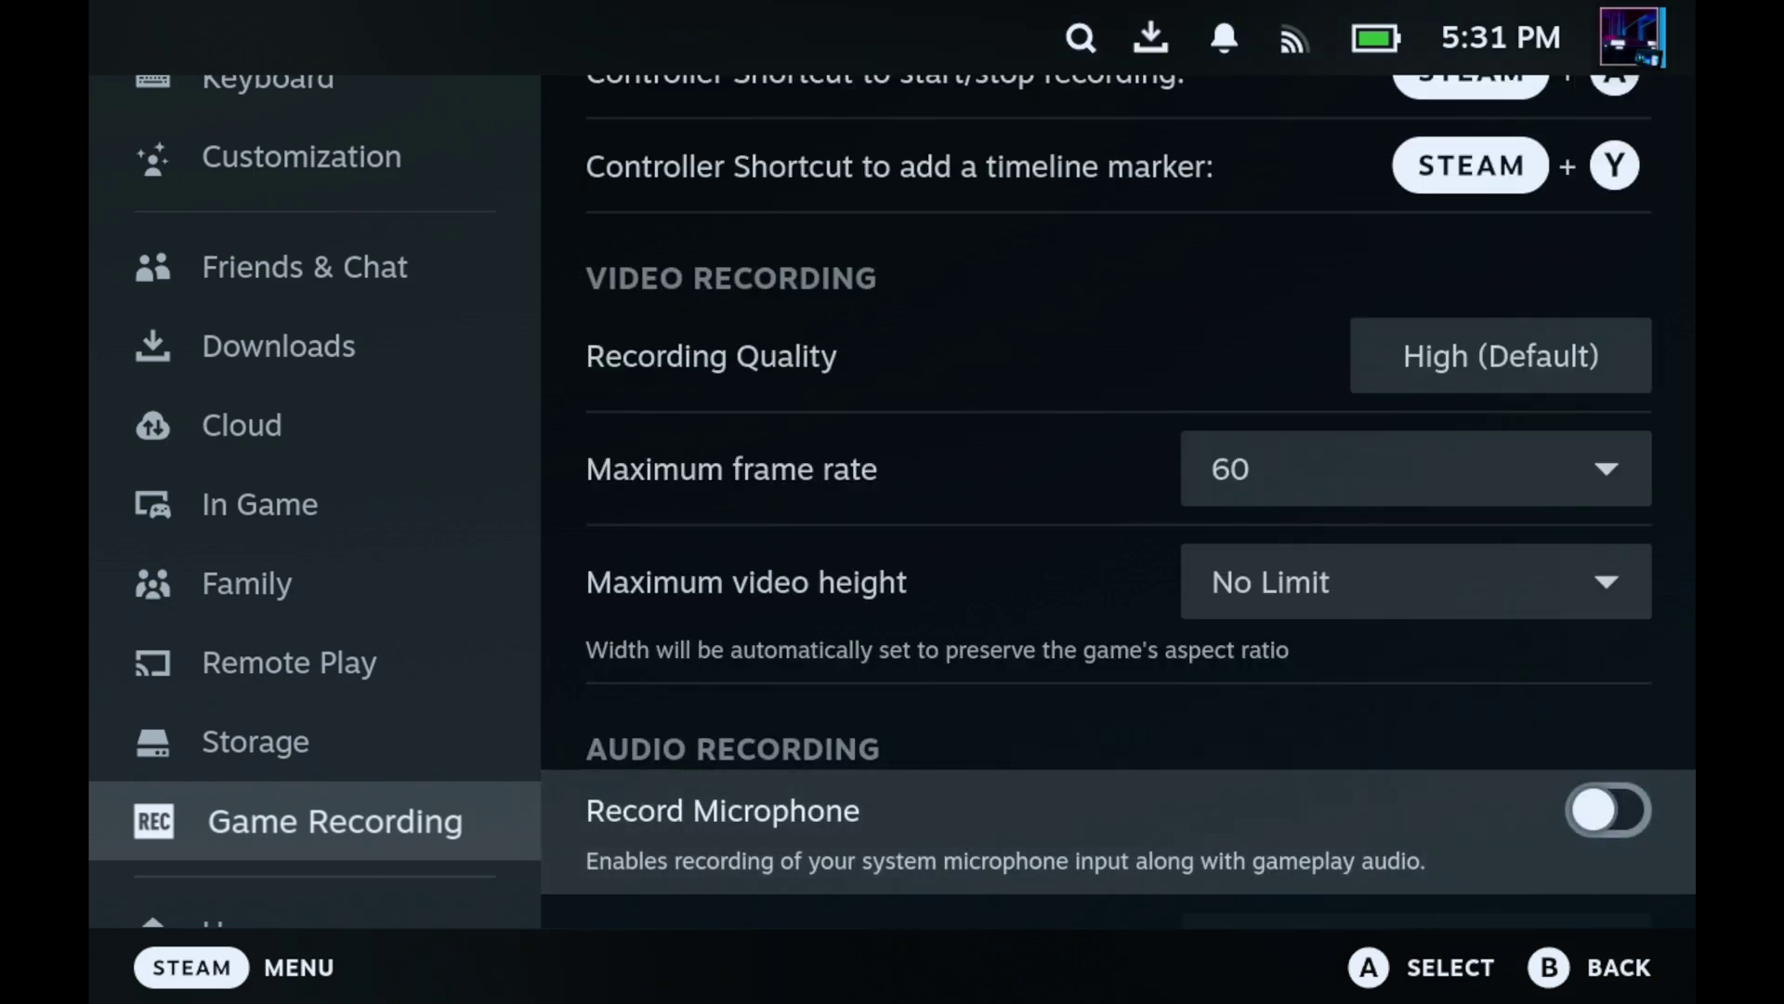
{"action": "key", "text": "Down"}
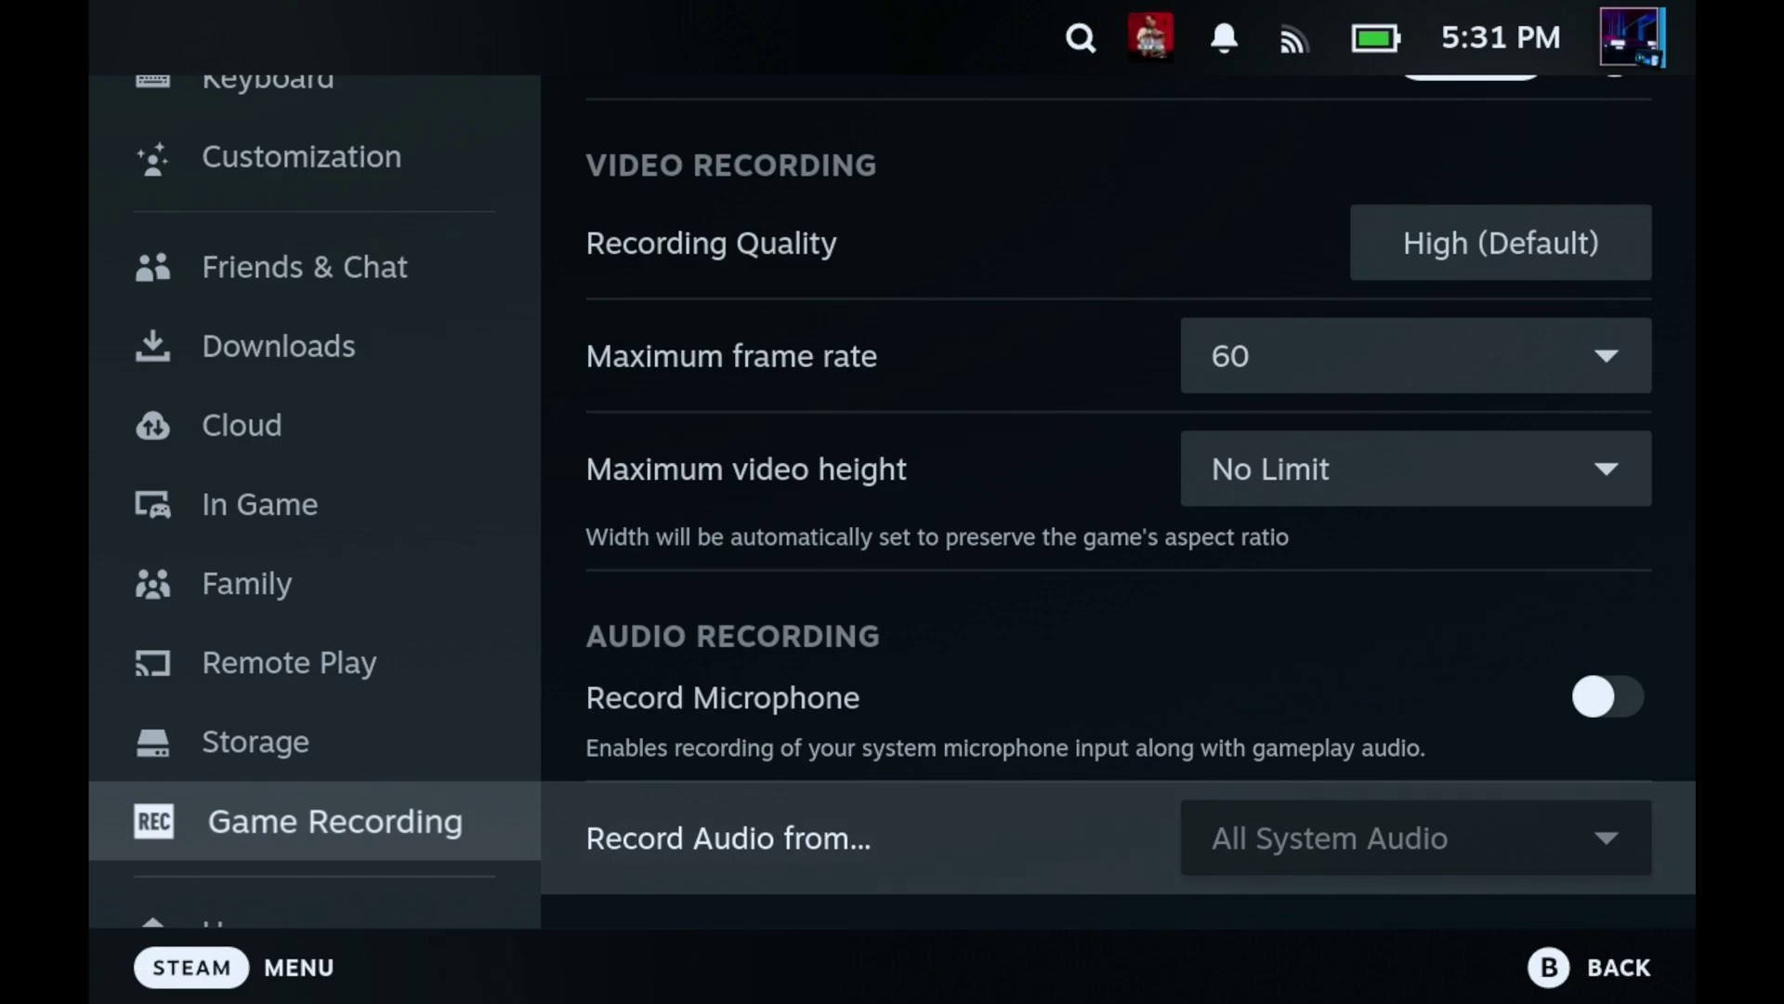
{"action": "key", "text": "Up"}
{"action": "key", "text": "Up"}
{"action": "key", "text": "Up"}
{"action": "key", "text": "Up"}
{"action": "key", "text": "Up"}
{"action": "key", "text": "Up"}
{"action": "key", "text": "Up"}
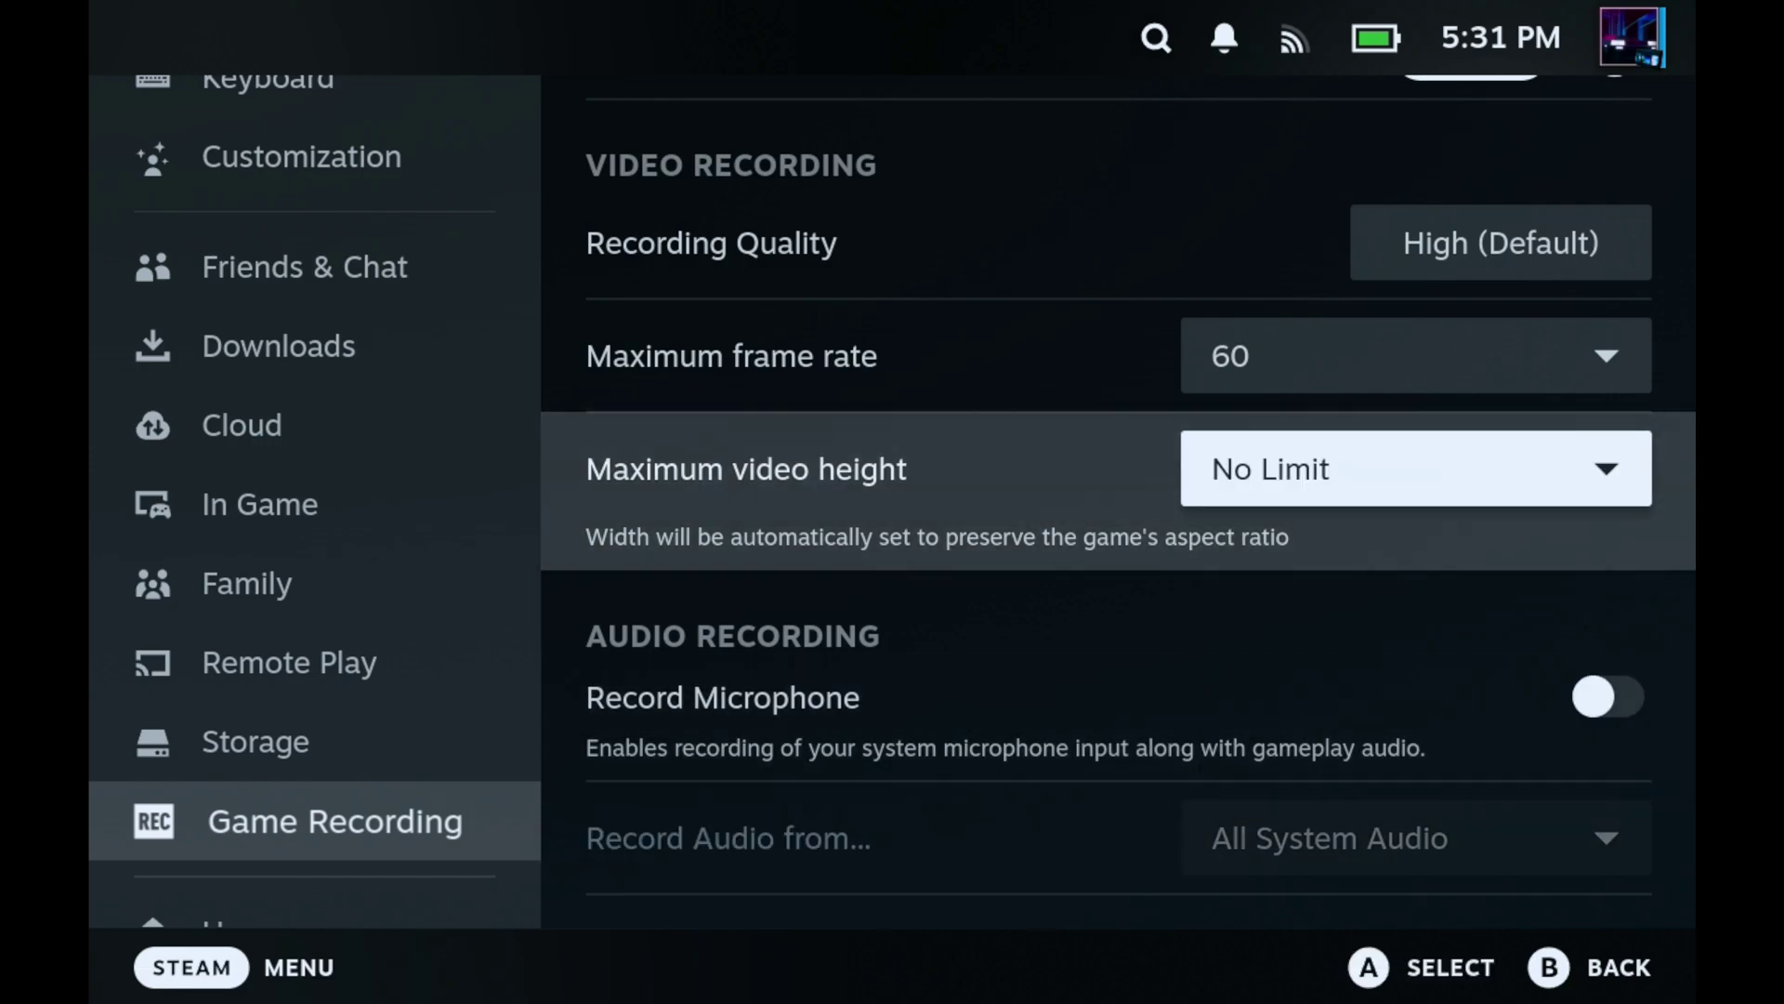
{"action": "key", "text": "Up"}
{"action": "key", "text": "Up"}
{"action": "key", "text": "Up"}
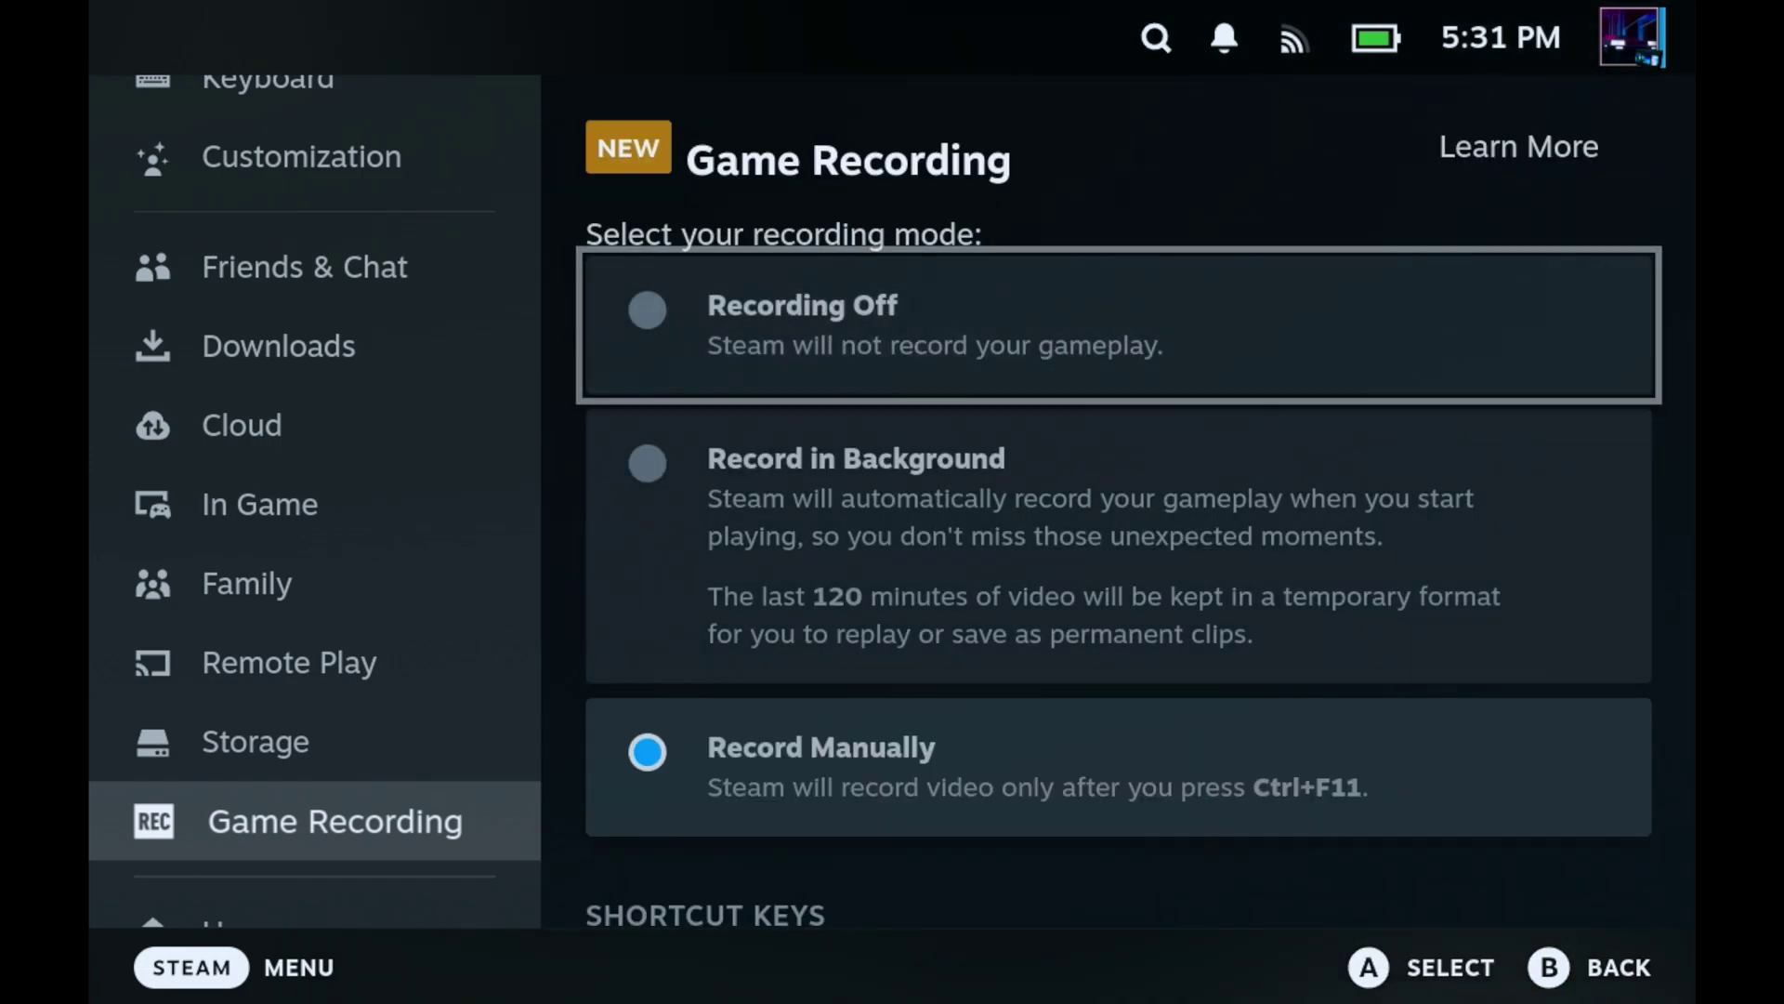
{"action": "key", "text": "Escape"}
{"action": "key", "text": "Escape"}
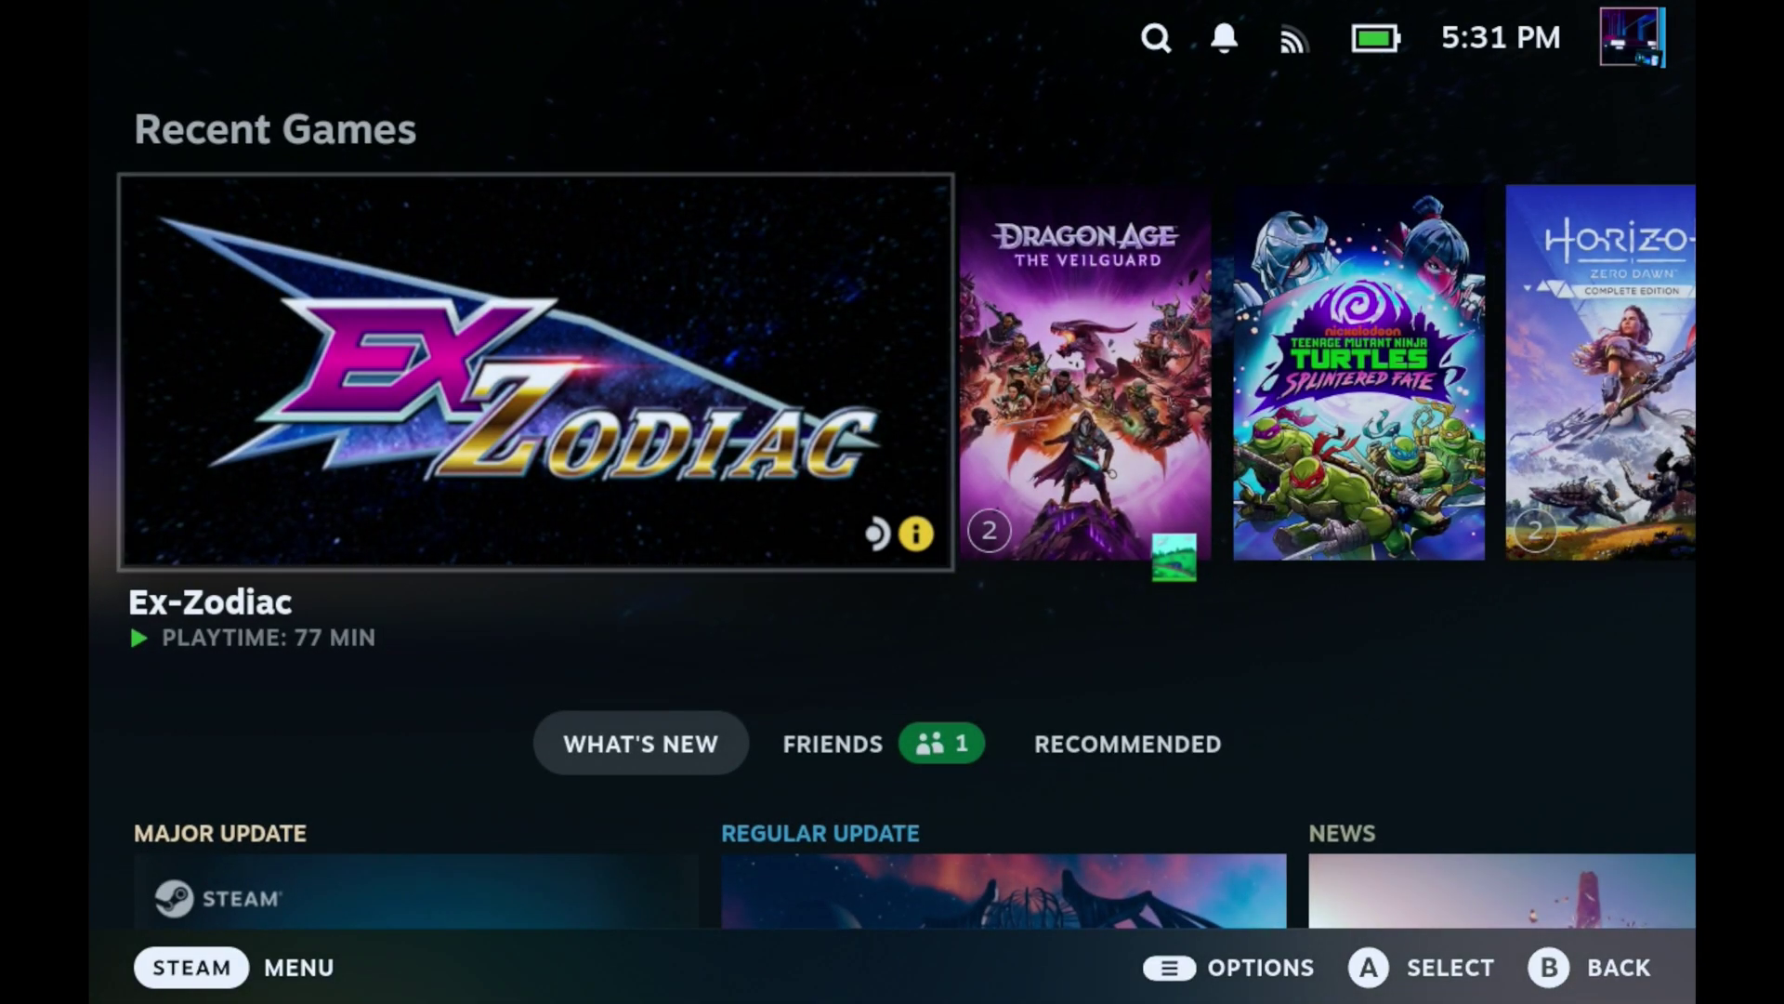
- Open Ex-Zodiac's Properties to its Game Recording section
{"action": "key", "text": "Menu"}
{"action": "key", "text": "Down"}
{"action": "key", "text": "Down"}
{"action": "key", "text": "Down"}
{"action": "key", "text": "Down"}
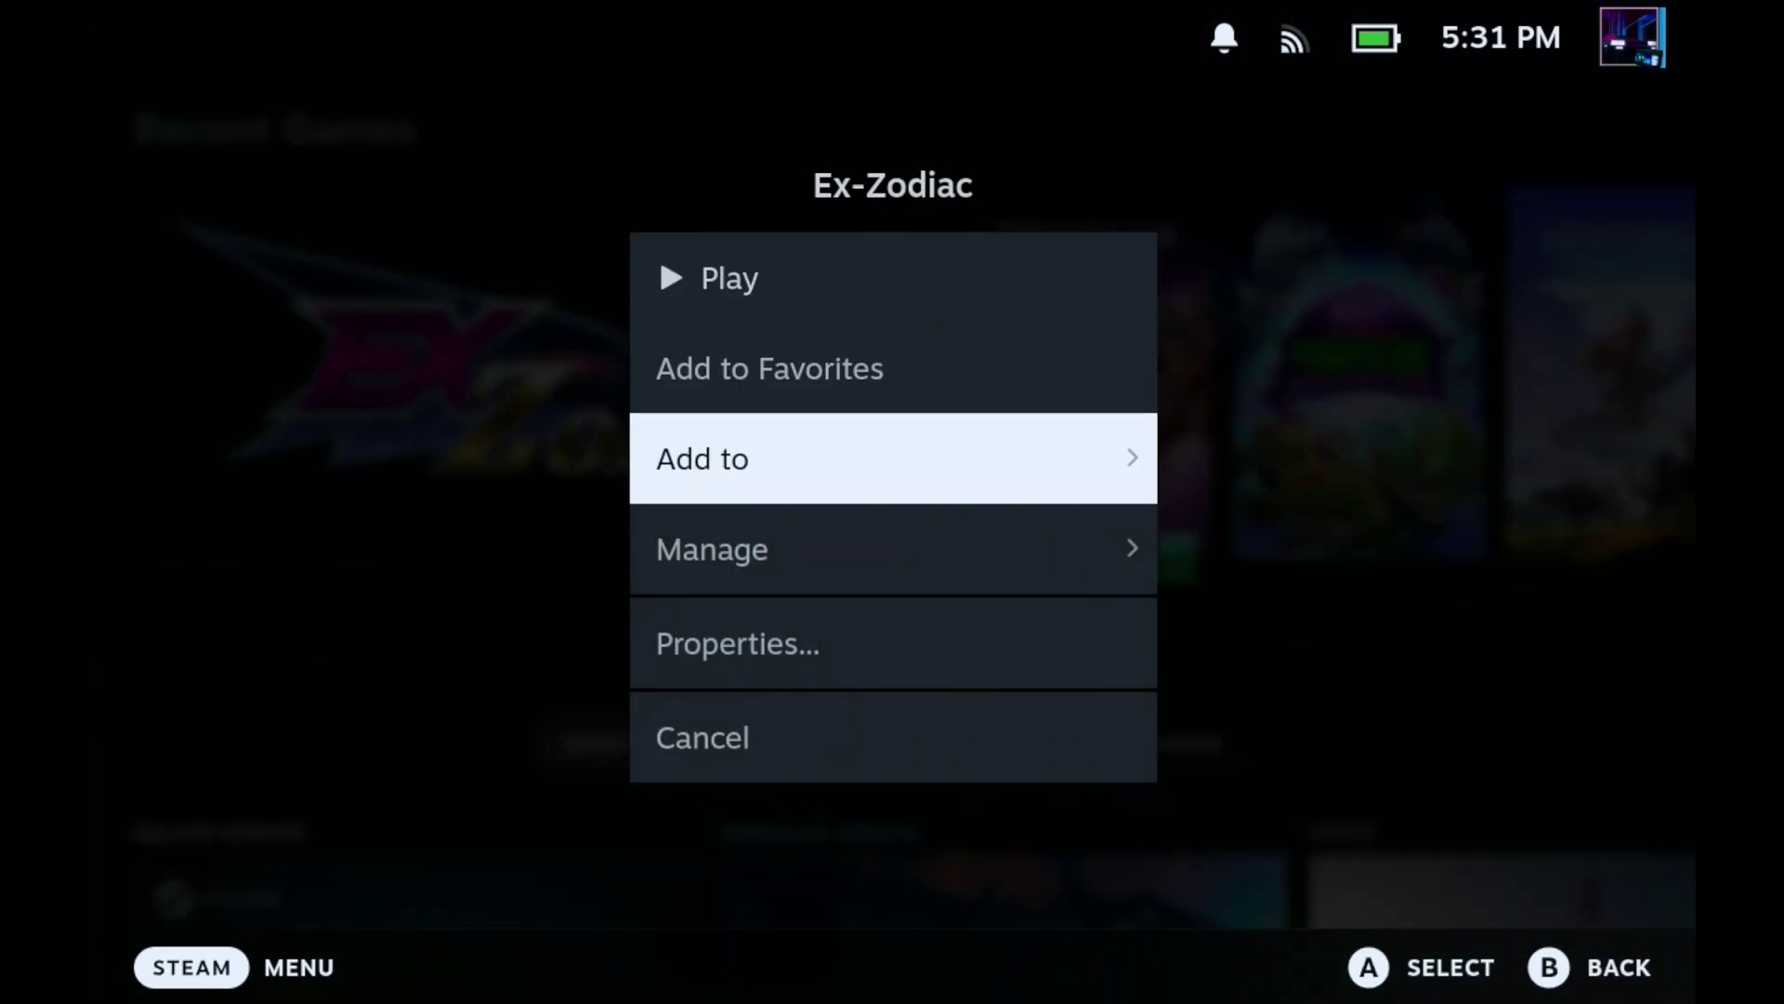
{"action": "key", "text": "Return"}
{"action": "key", "text": "Down"}
{"action": "key", "text": "Down"}
{"action": "key", "text": "Down"}
{"action": "key", "text": "Down"}
{"action": "key", "text": "Down"}
{"action": "key", "text": "Down"}
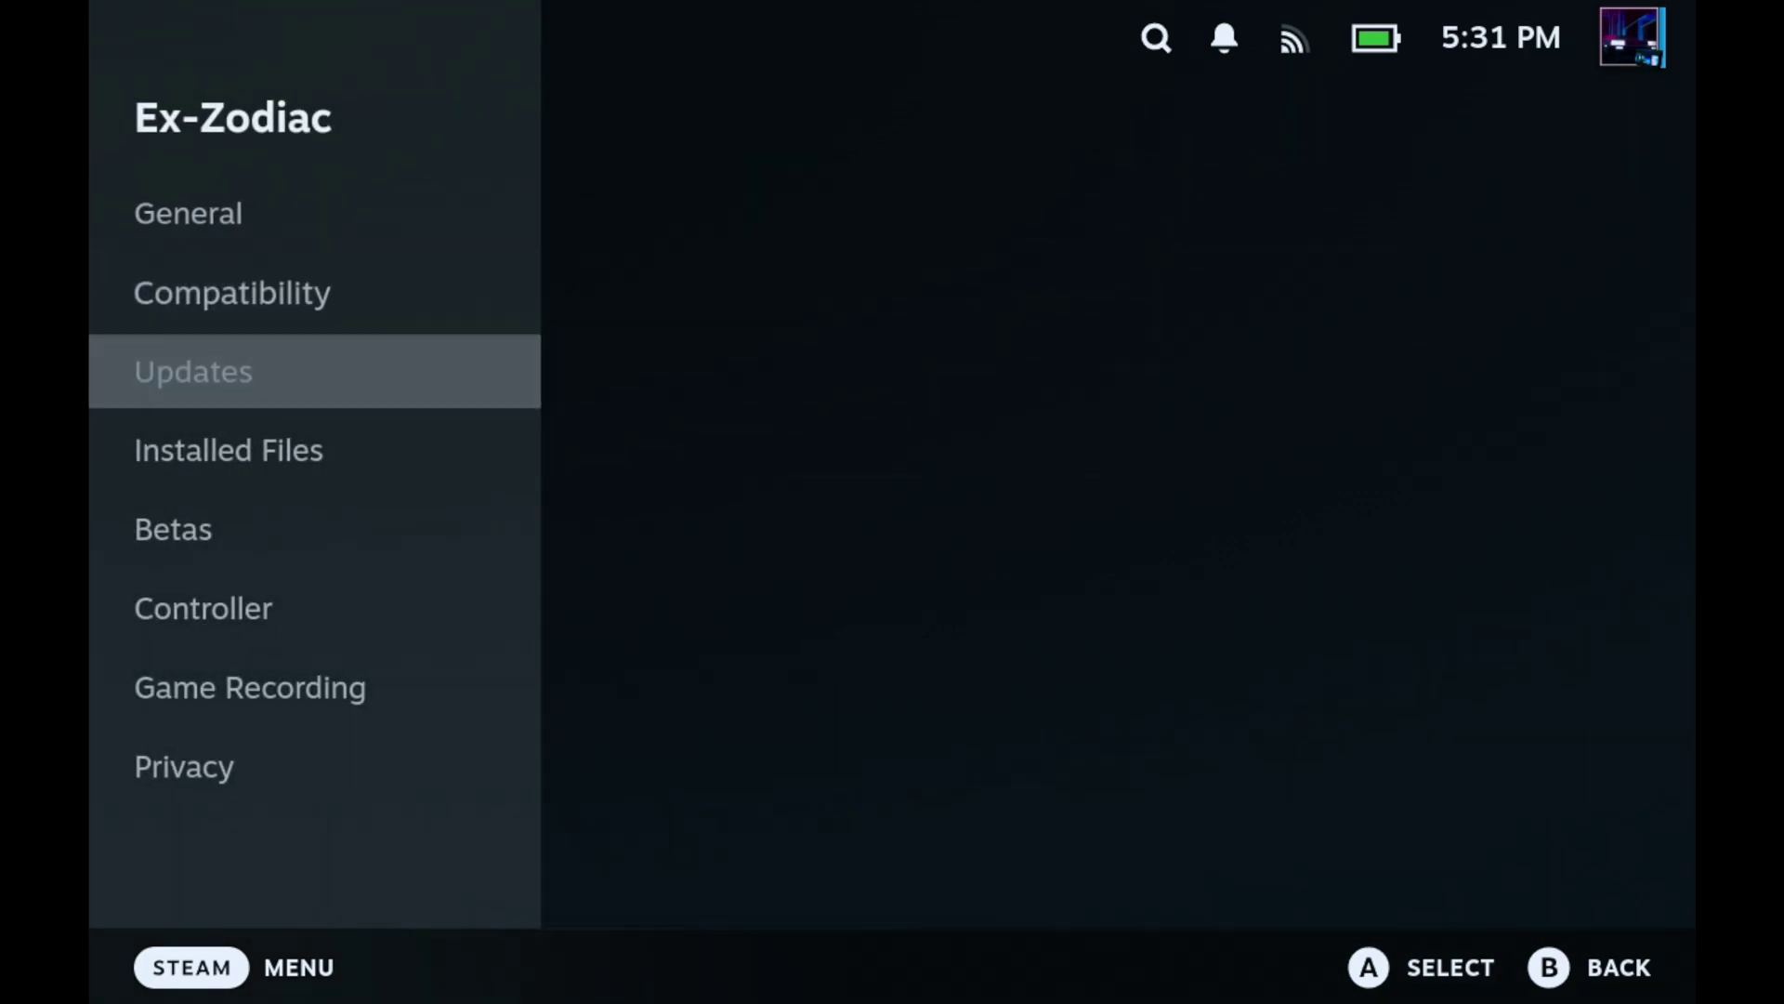
{"action": "key", "text": "Right"}
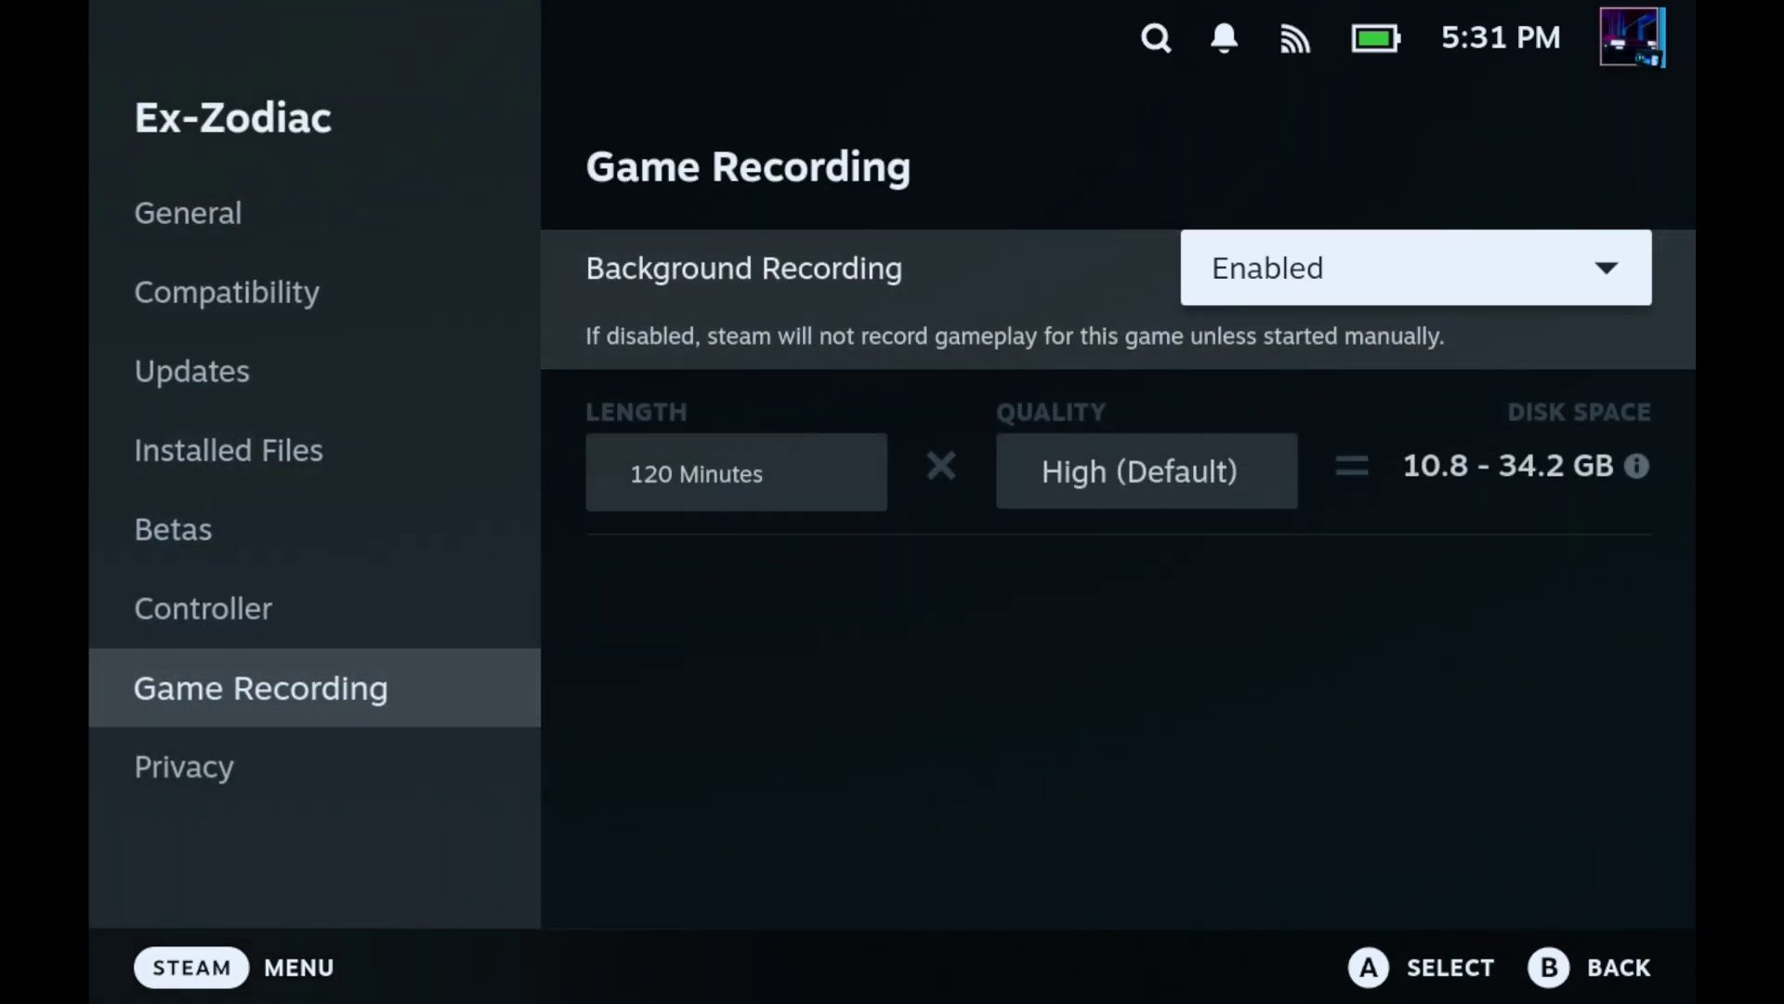
- Keep Ex-Zodiac's Background Recording Enabled at 120 minutes, High quality, and close Properties
{"action": "key", "text": "Down"}
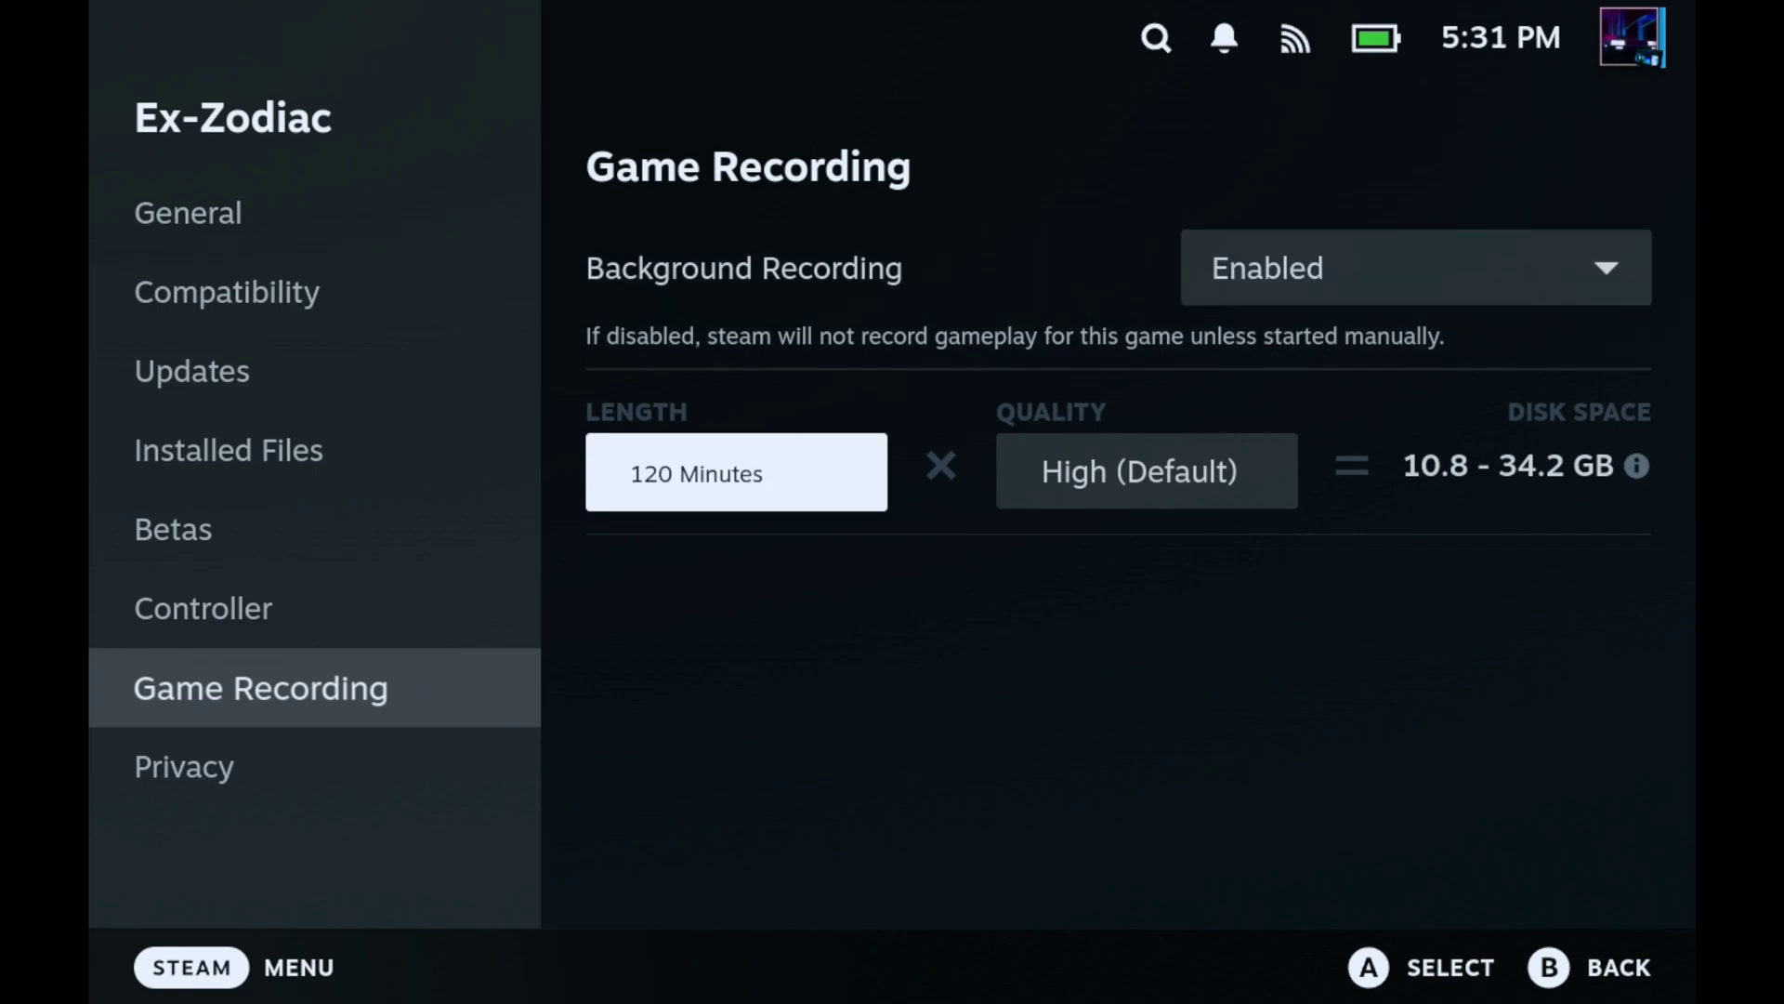
{"action": "key", "text": "Up"}
{"action": "key", "text": "Return"}
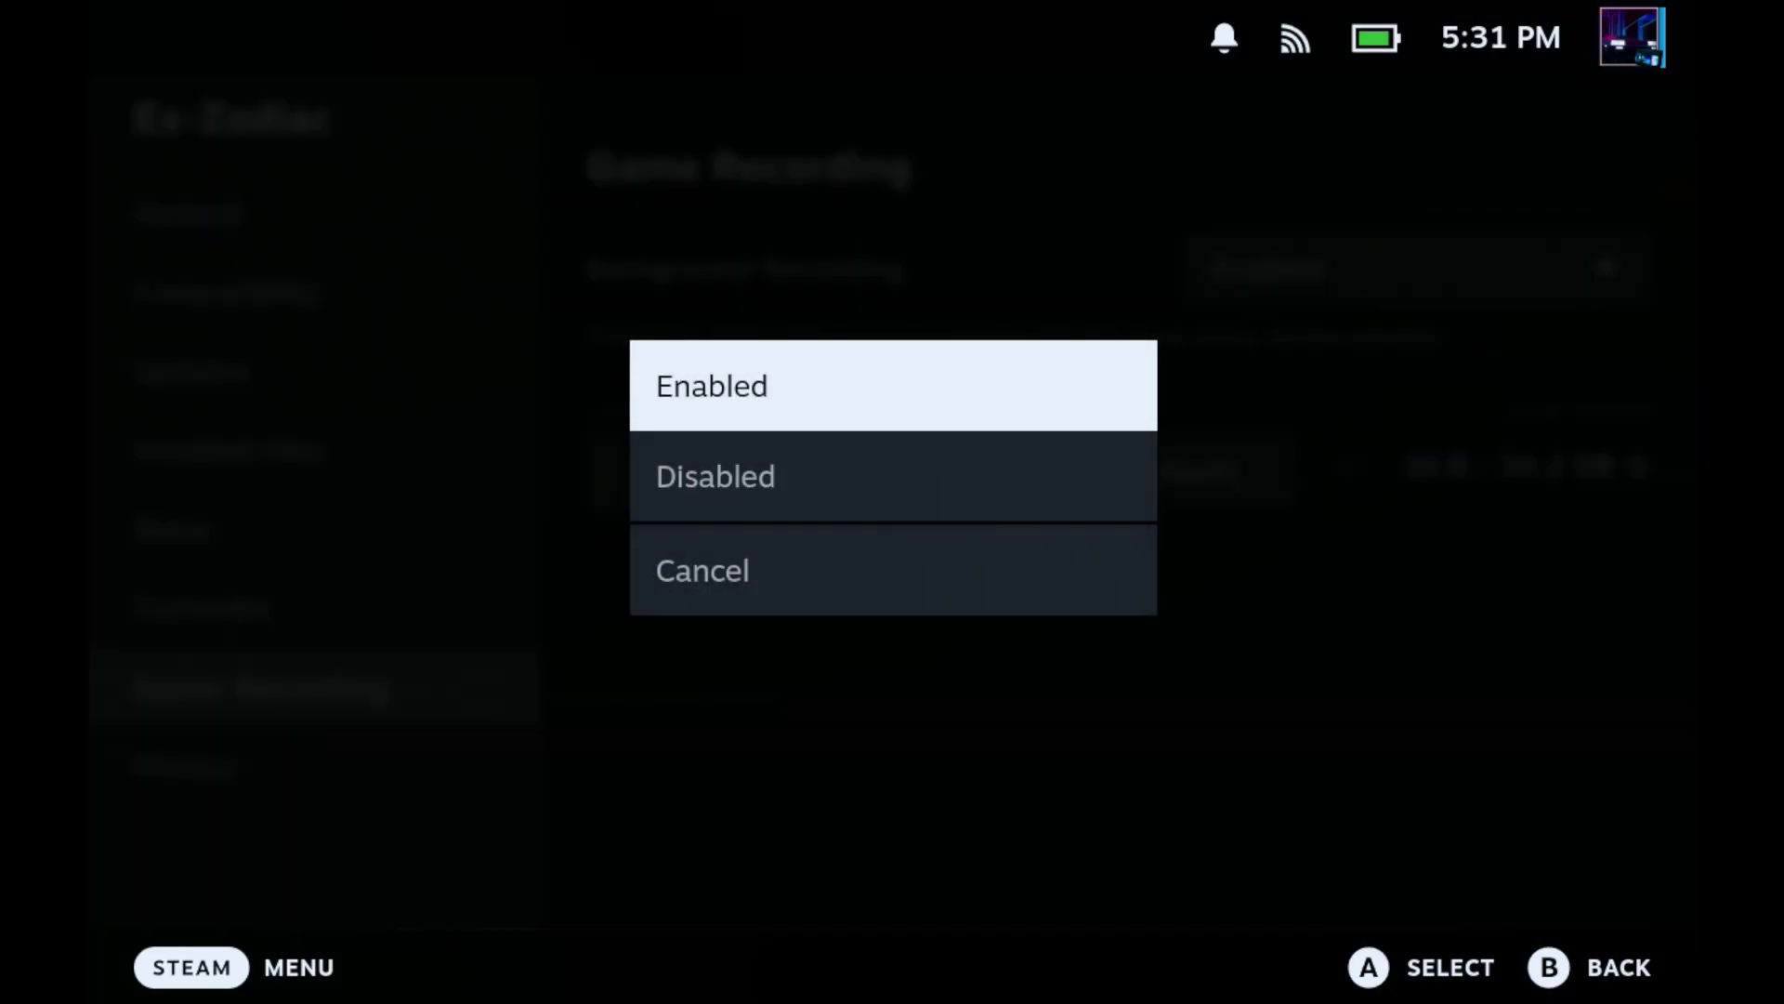
{"action": "key", "text": "Down"}
{"action": "key", "text": "Down"}
{"action": "key", "text": "Up"}
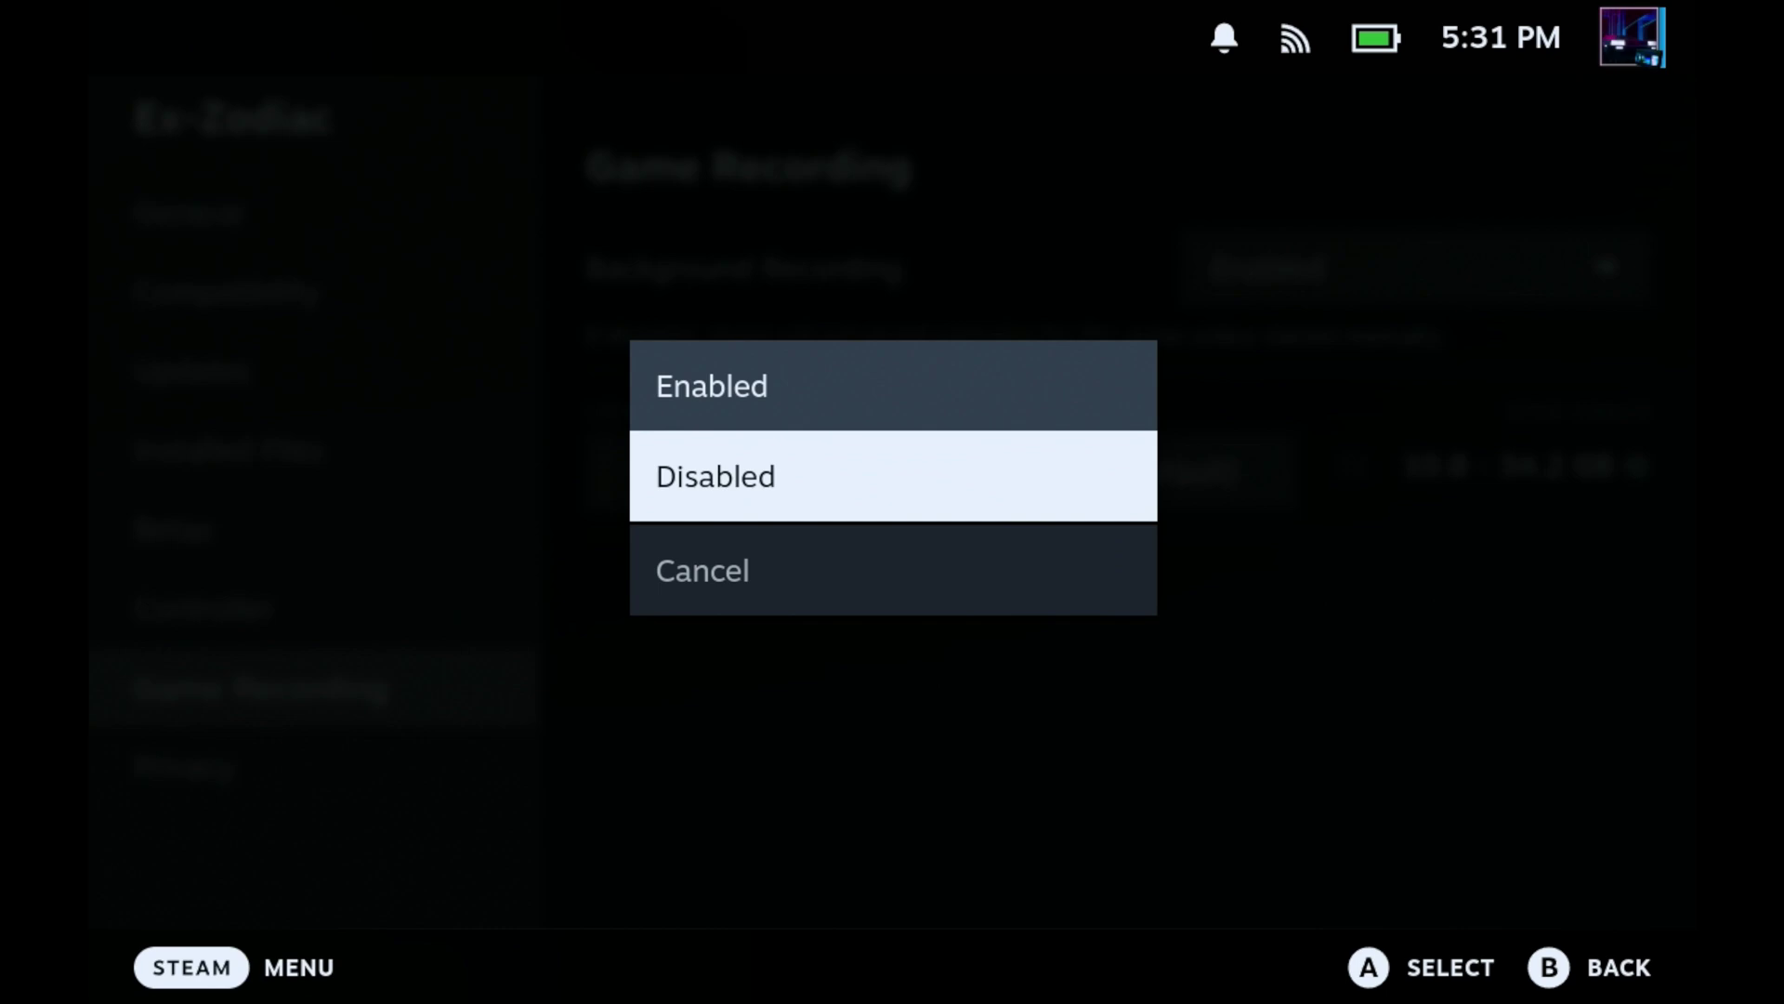
{"action": "key", "text": "Up"}
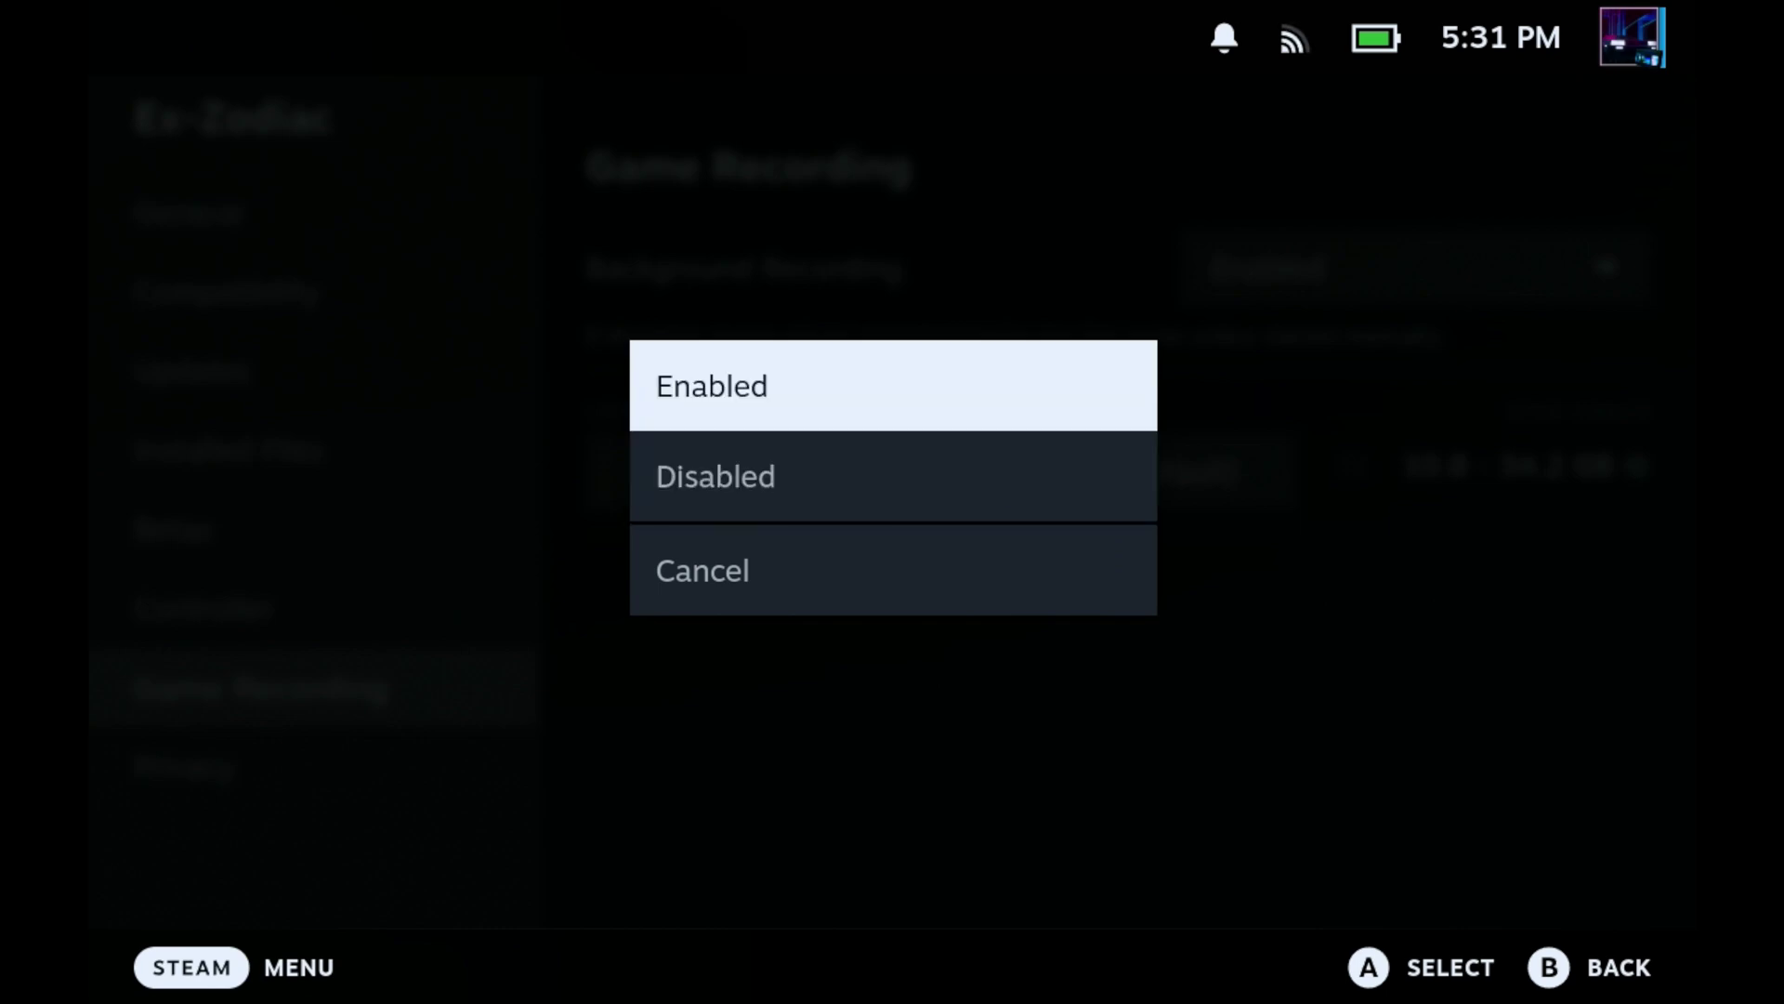
{"action": "key", "text": "Return"}
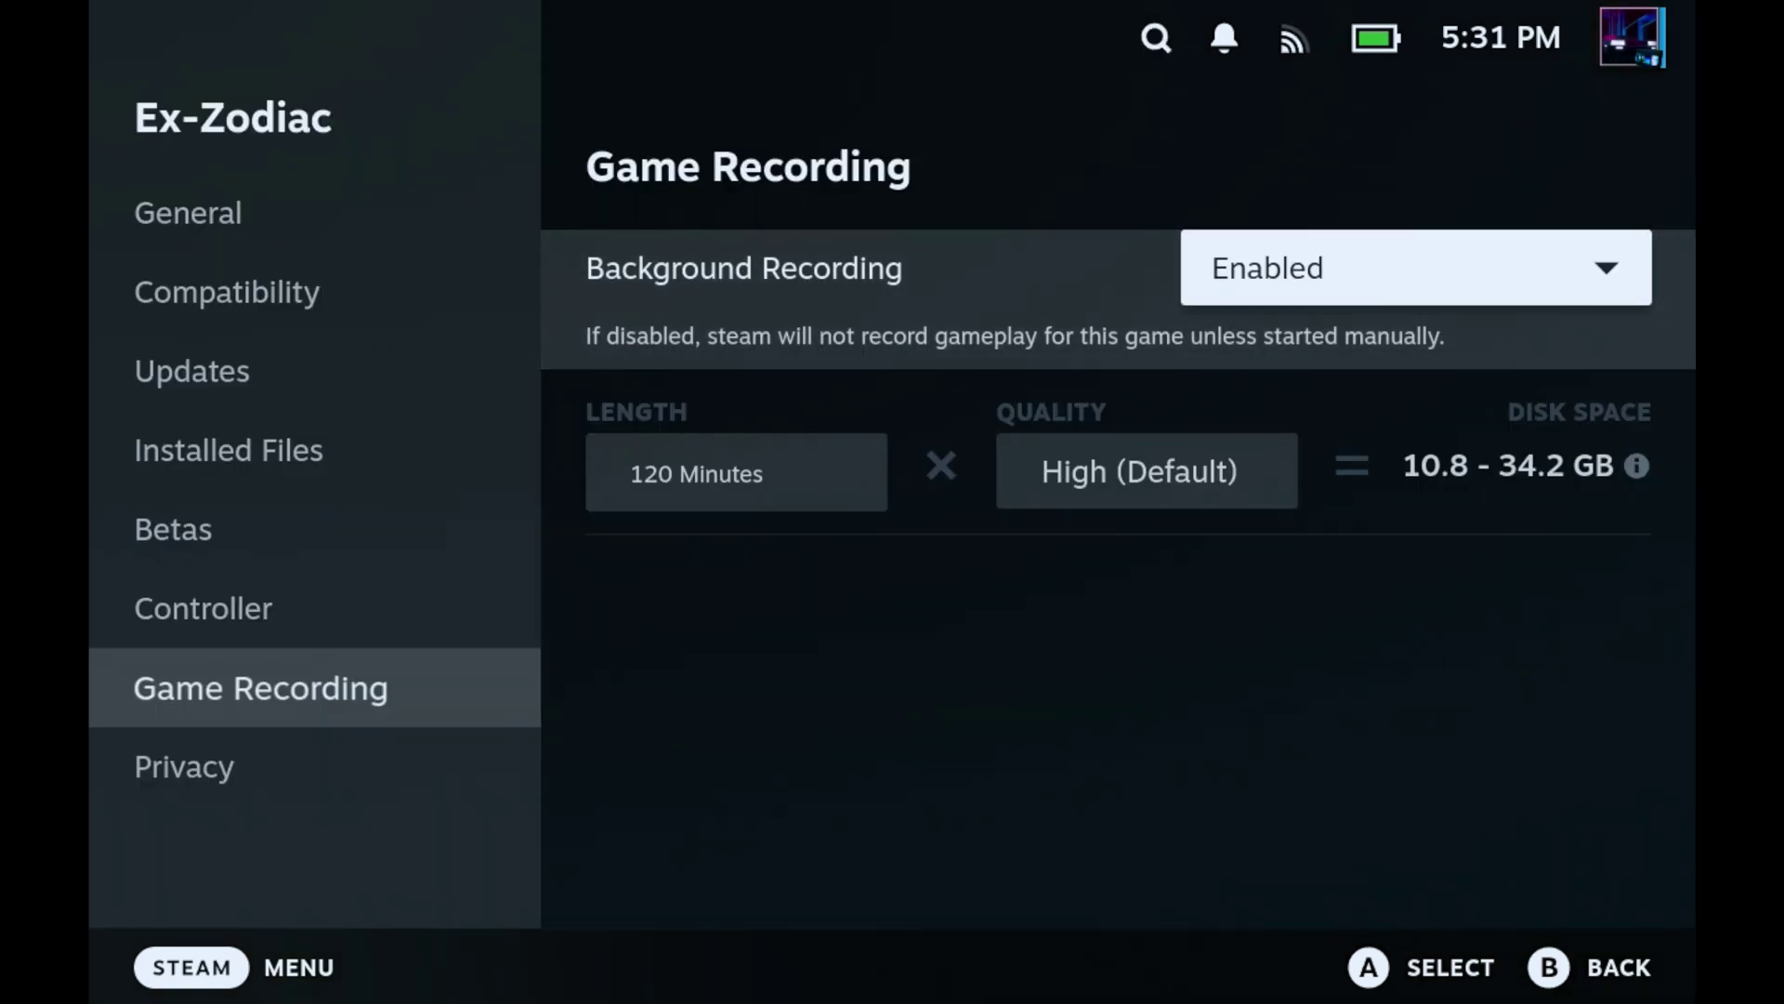
{"action": "key", "text": "Down"}
{"action": "key", "text": "Up"}
{"action": "key", "text": "Left"}
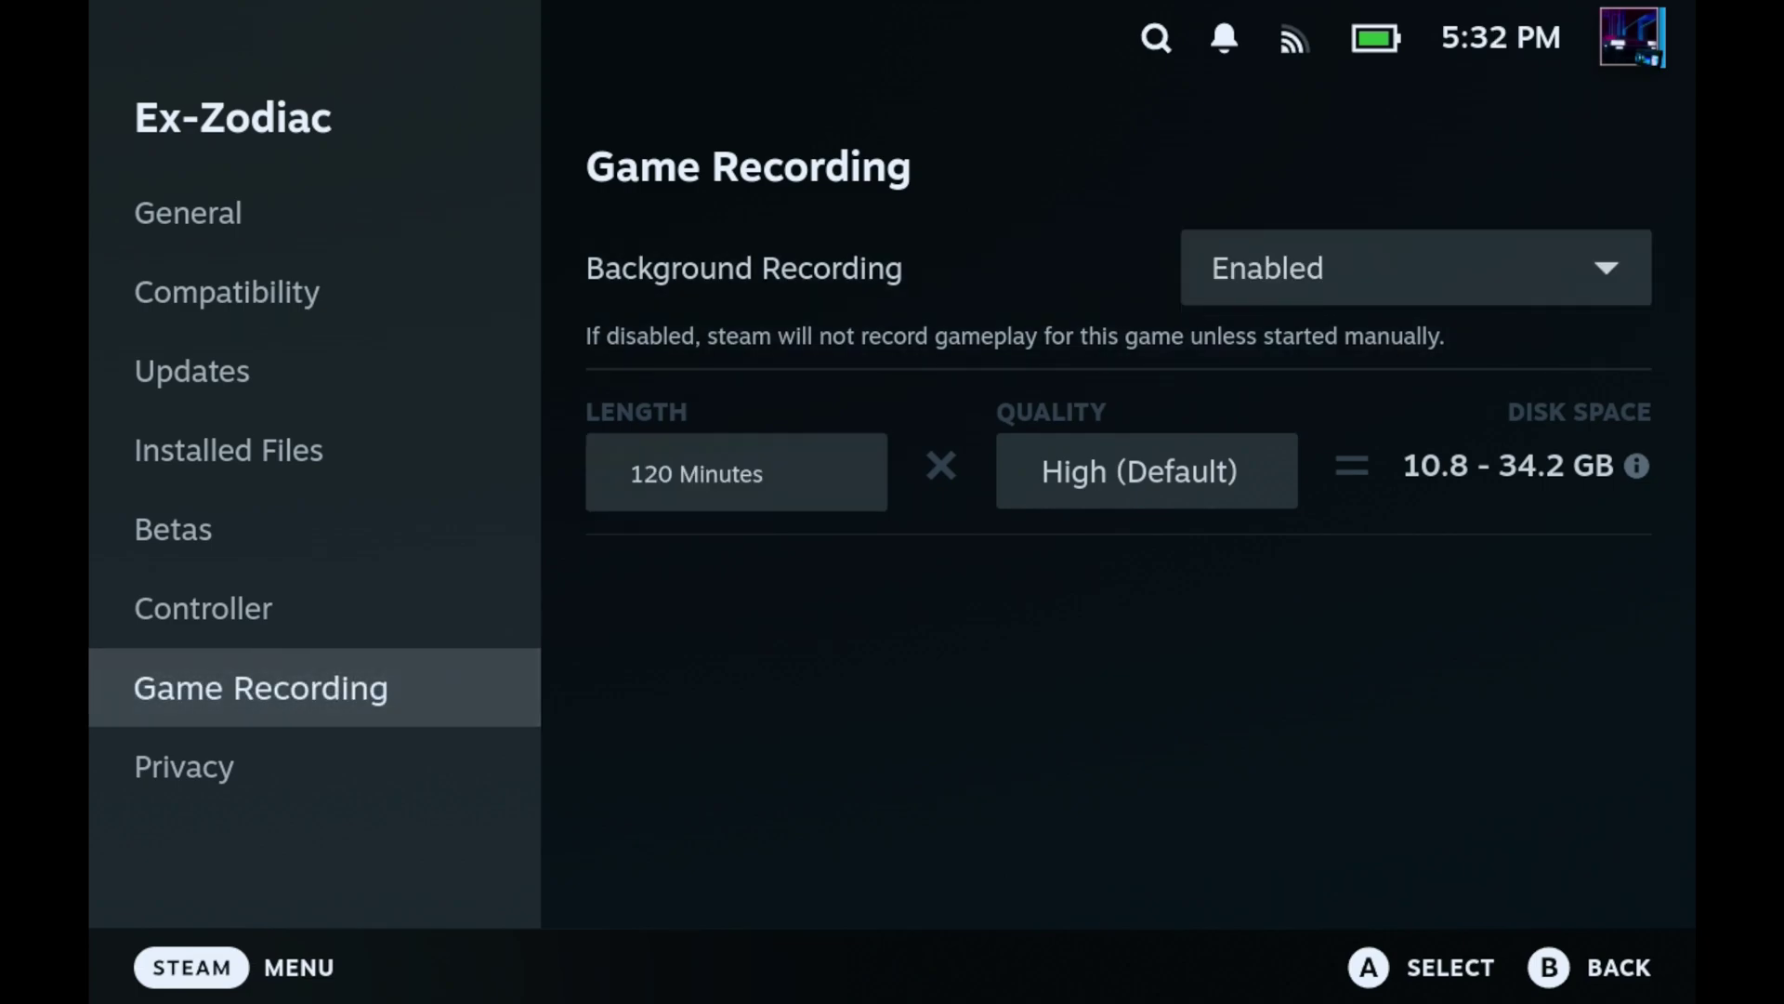
{"action": "key", "text": "Escape"}
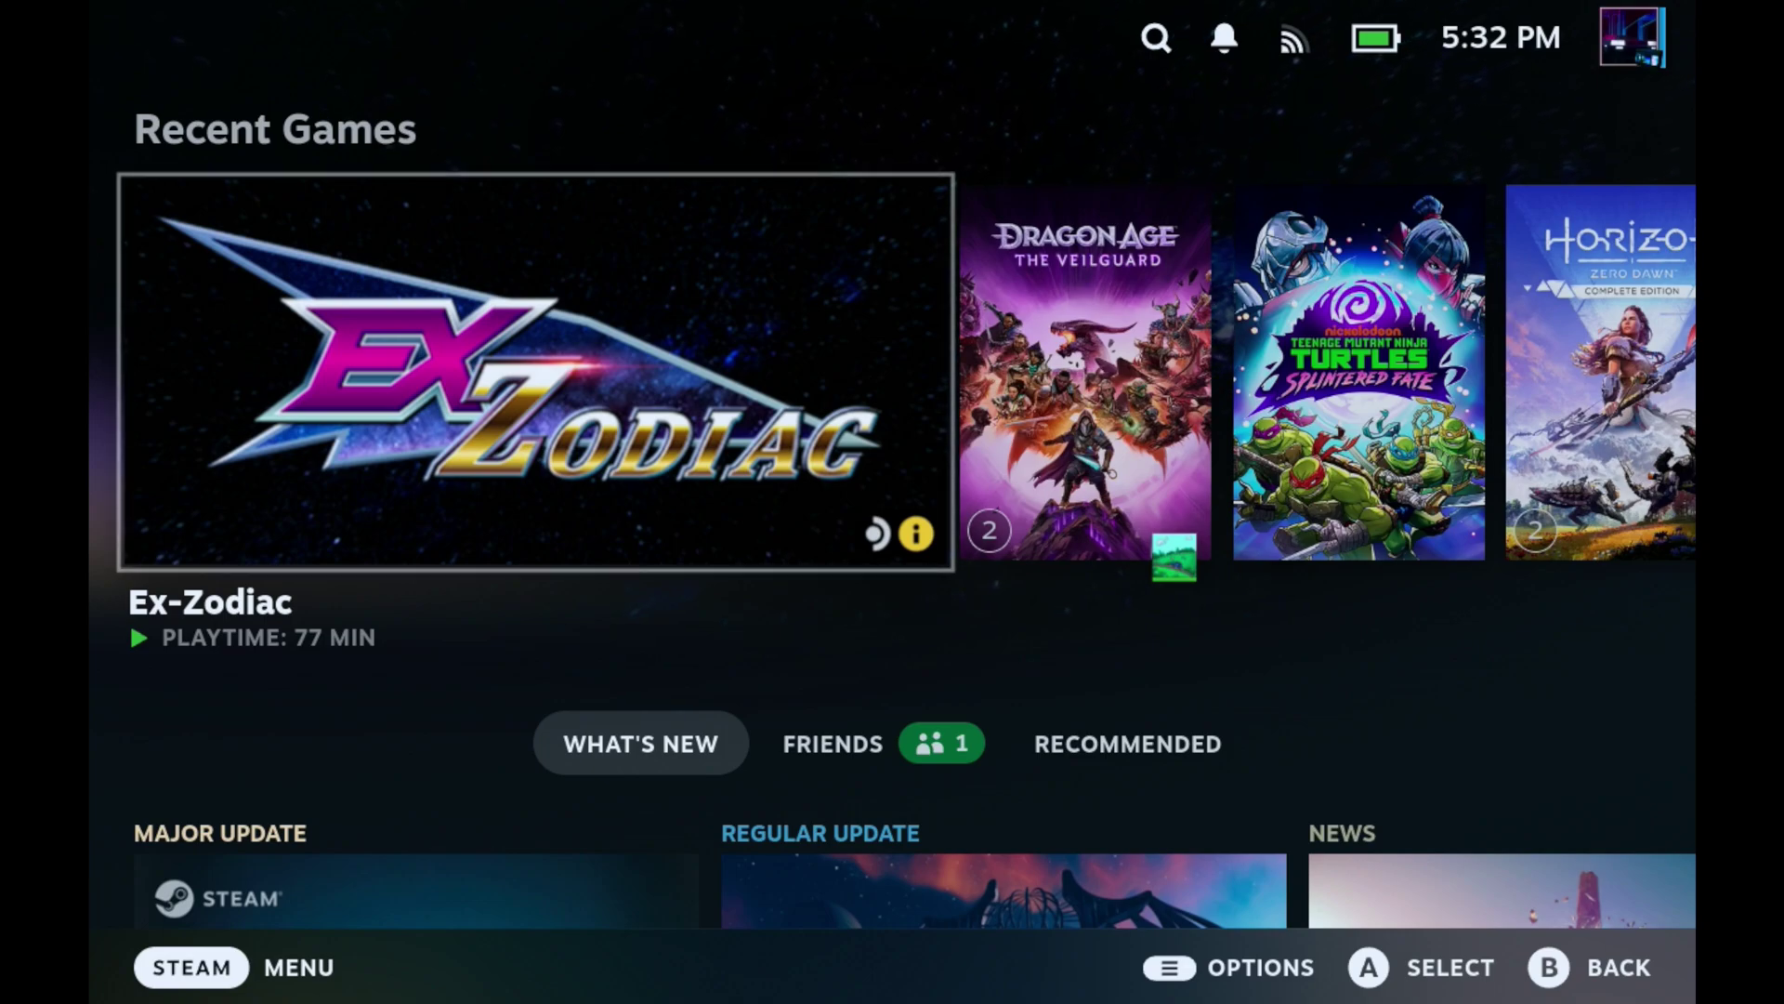
- Open the Media gallery of recordings from the Steam menu
{"action": "key", "text": "ctrl+1"}
{"action": "key", "text": "Down"}
{"action": "key", "text": "Down"}
{"action": "key", "text": "Down"}
{"action": "key", "text": "Down"}
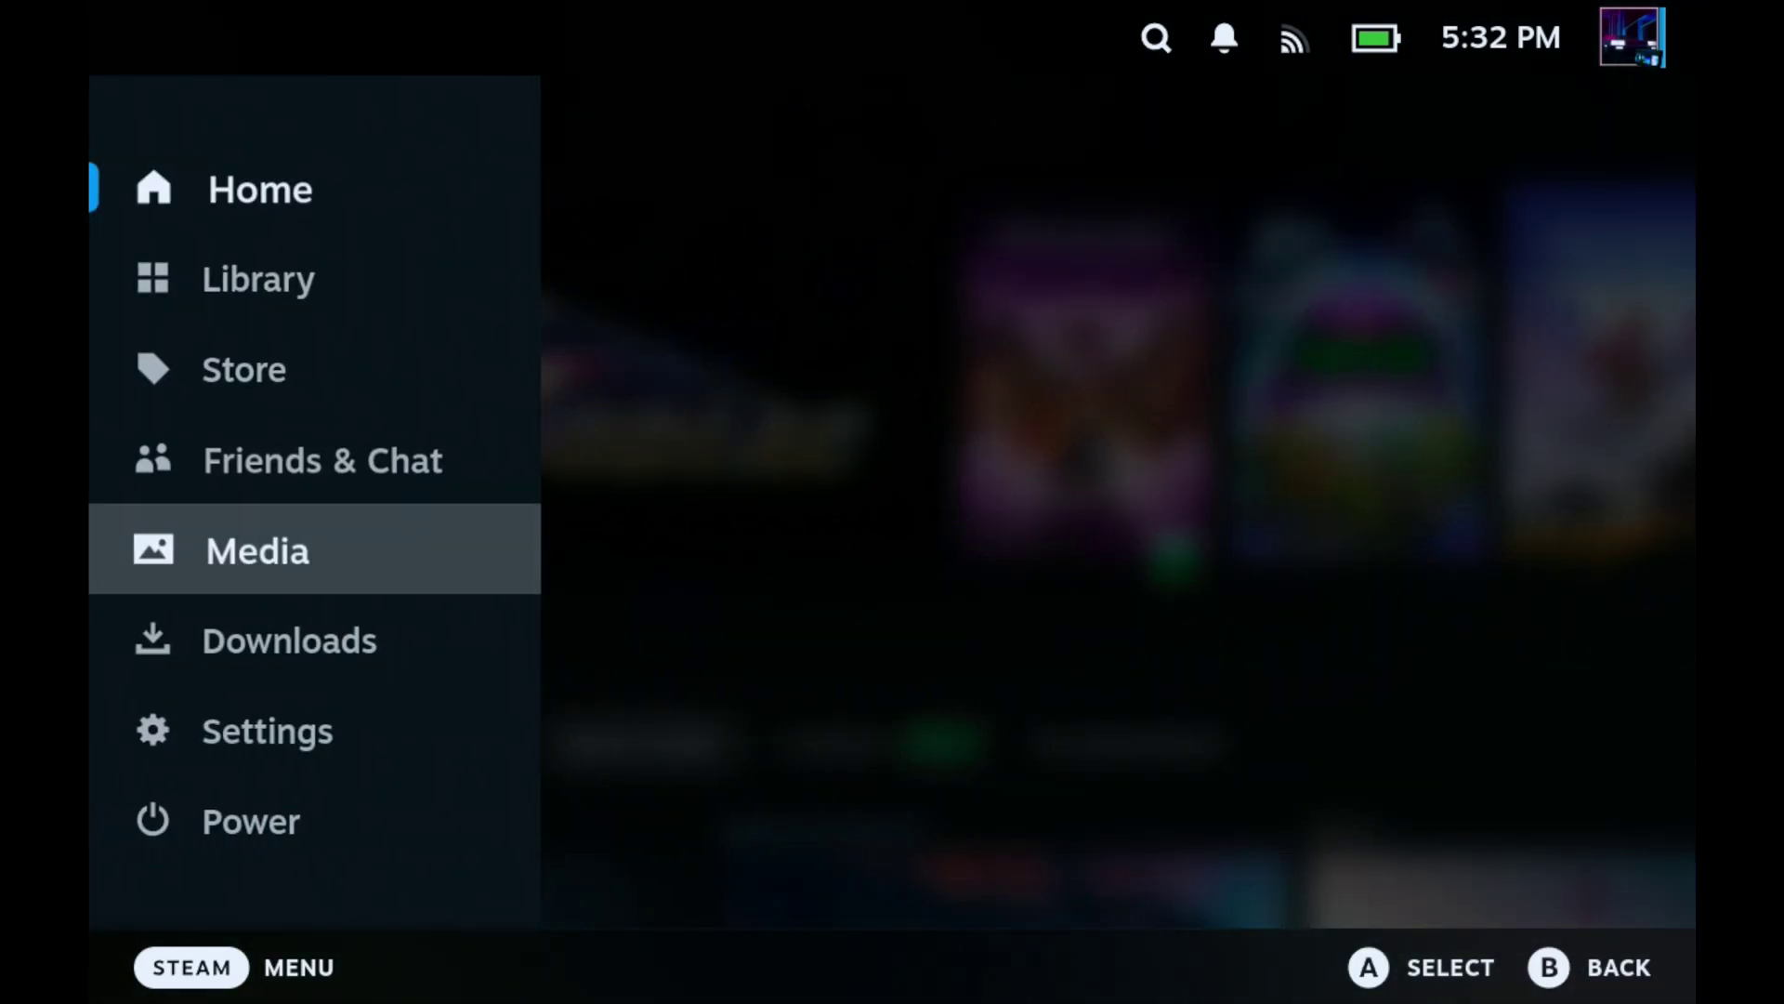
{"action": "key", "text": "Return"}
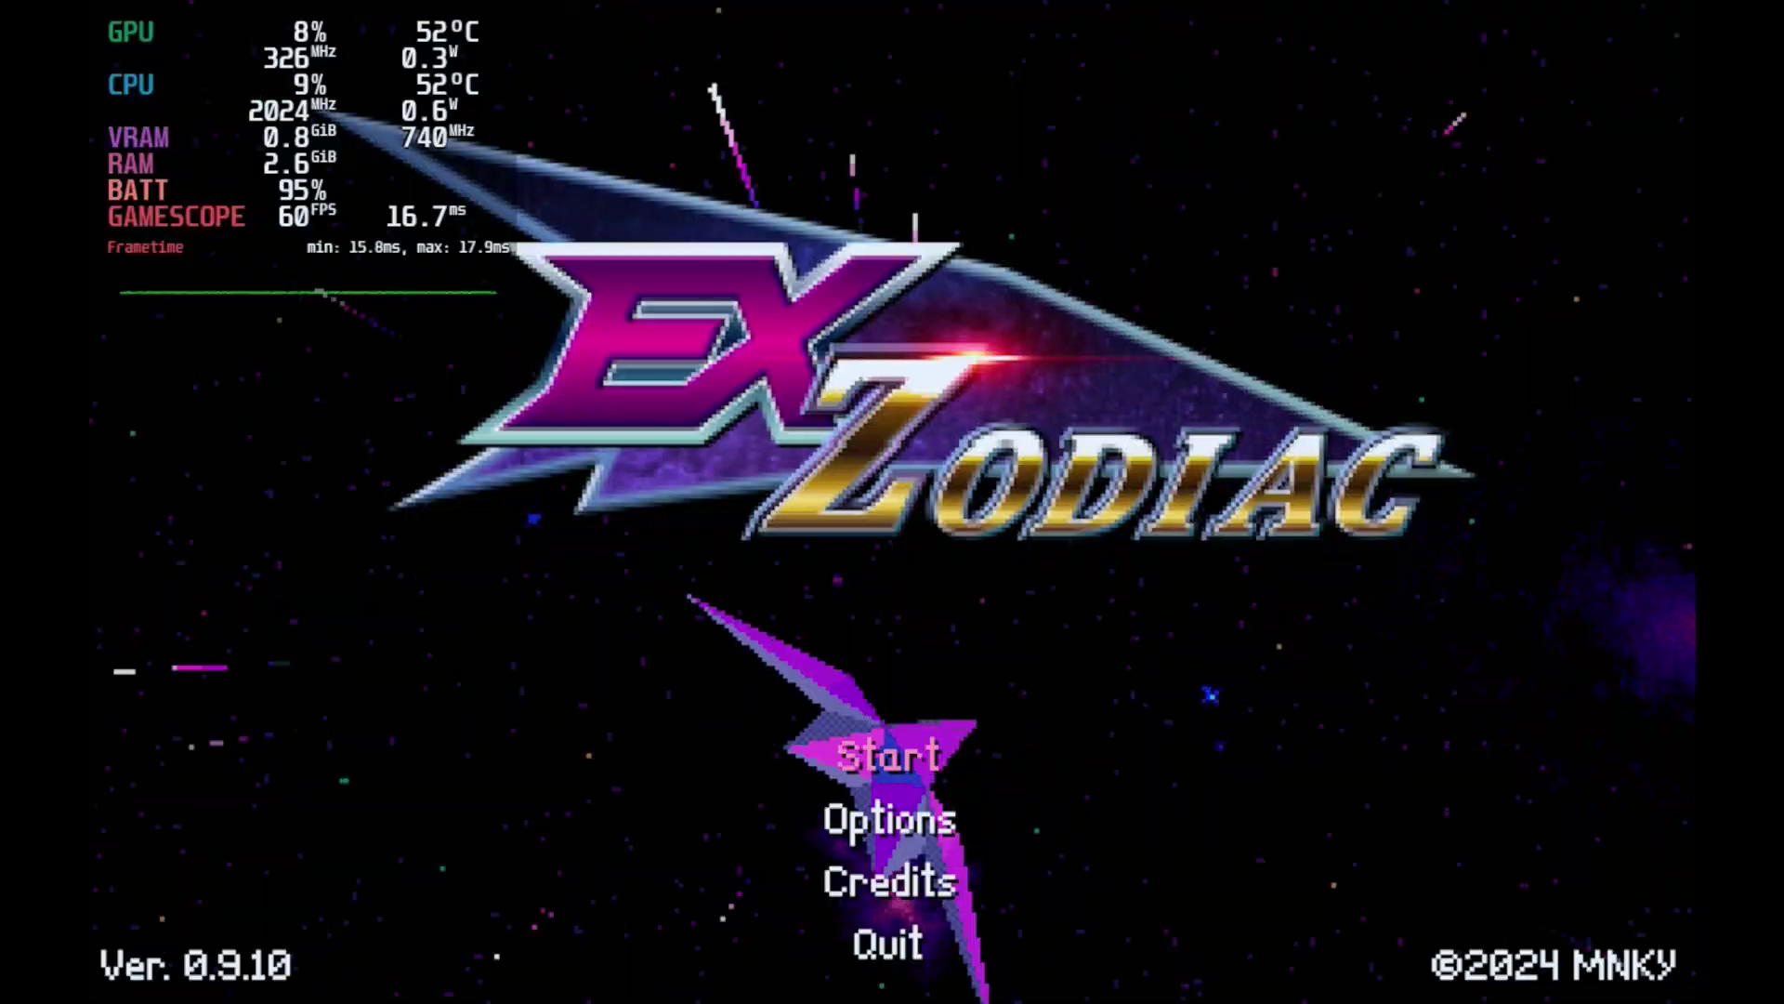
- Bring up Ex-Zodiac's in-game Game Recording panel and reach Start Recording
{"action": "key", "text": "super"}
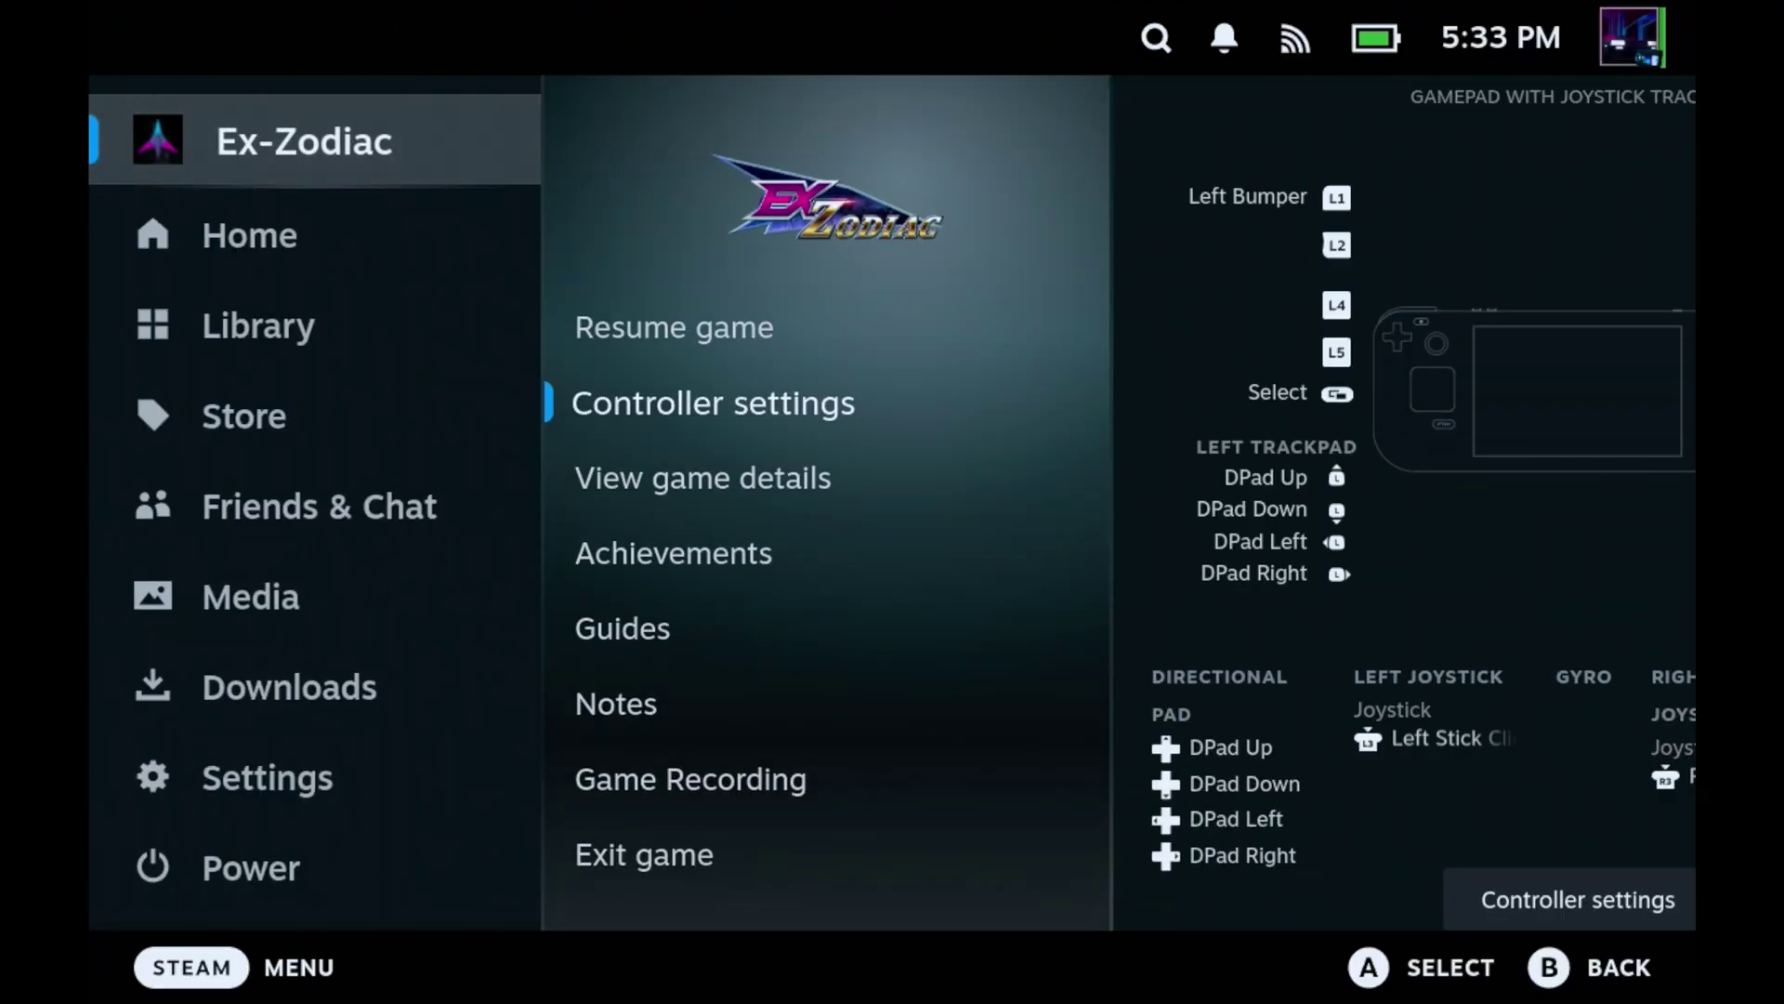
{"action": "key", "text": "Right"}
{"action": "key", "text": "Down"}
{"action": "key", "text": "Down"}
{"action": "key", "text": "Down"}
{"action": "key", "text": "Down"}
{"action": "key", "text": "Down"}
{"action": "key", "text": "Down"}
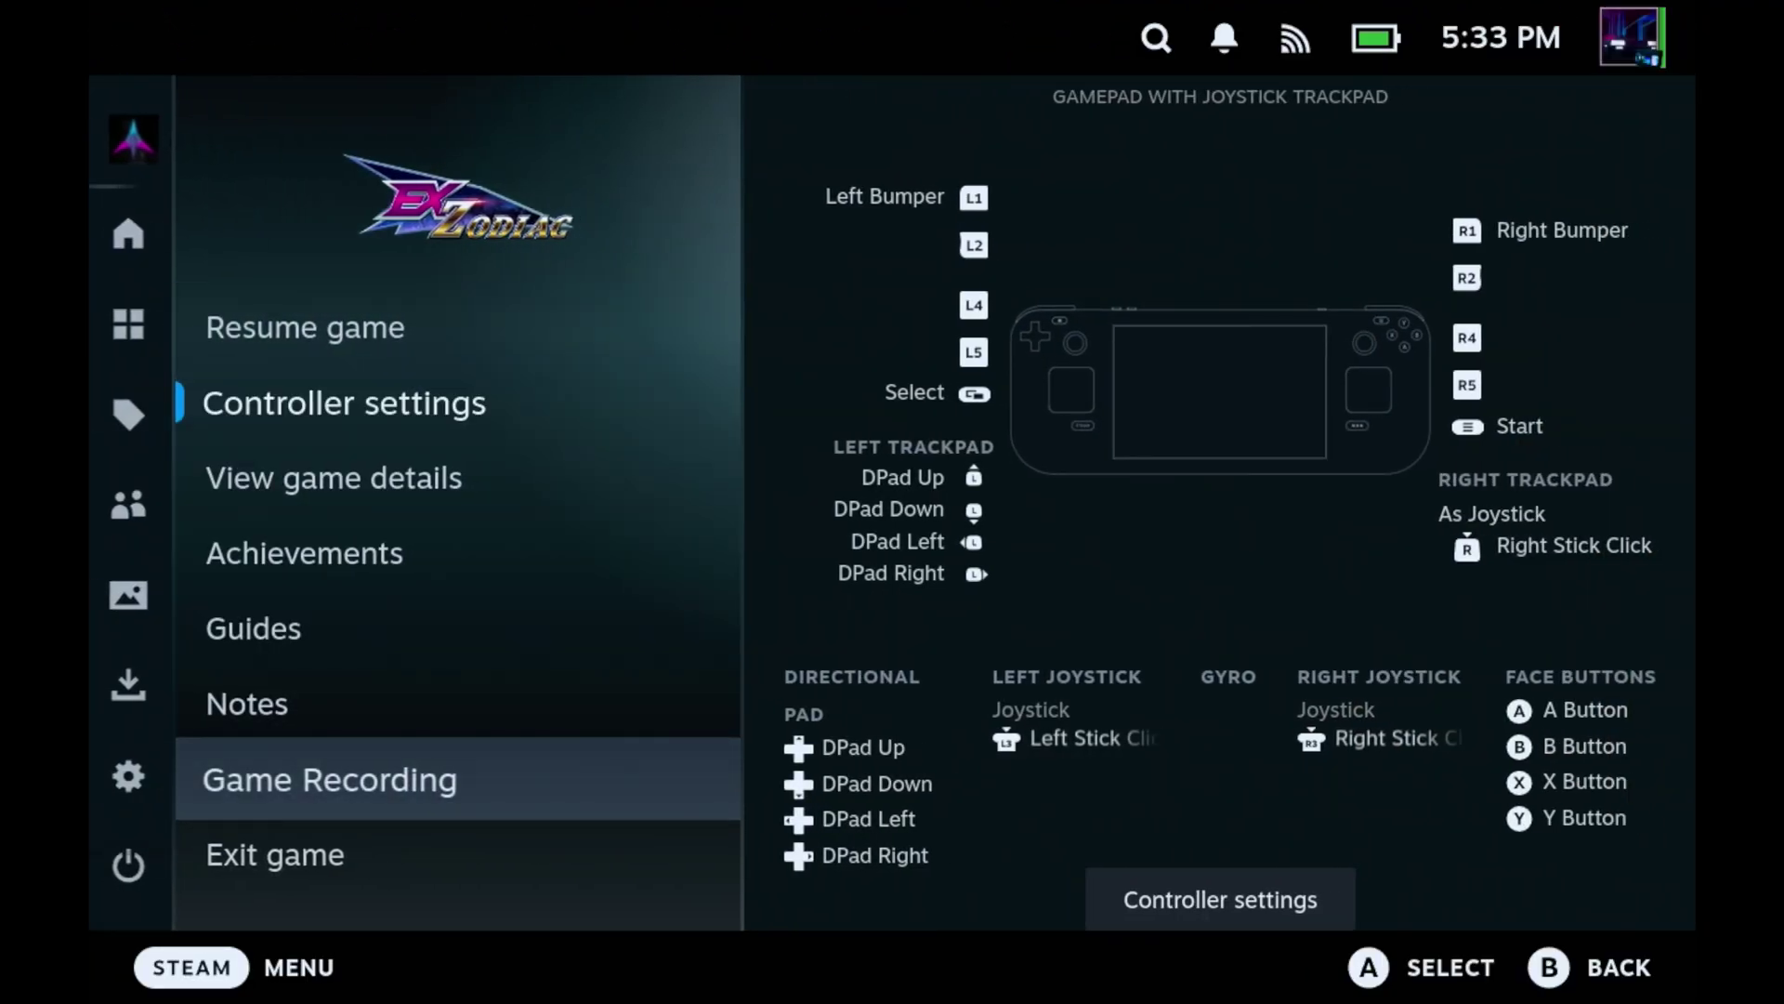
{"action": "key", "text": "Return"}
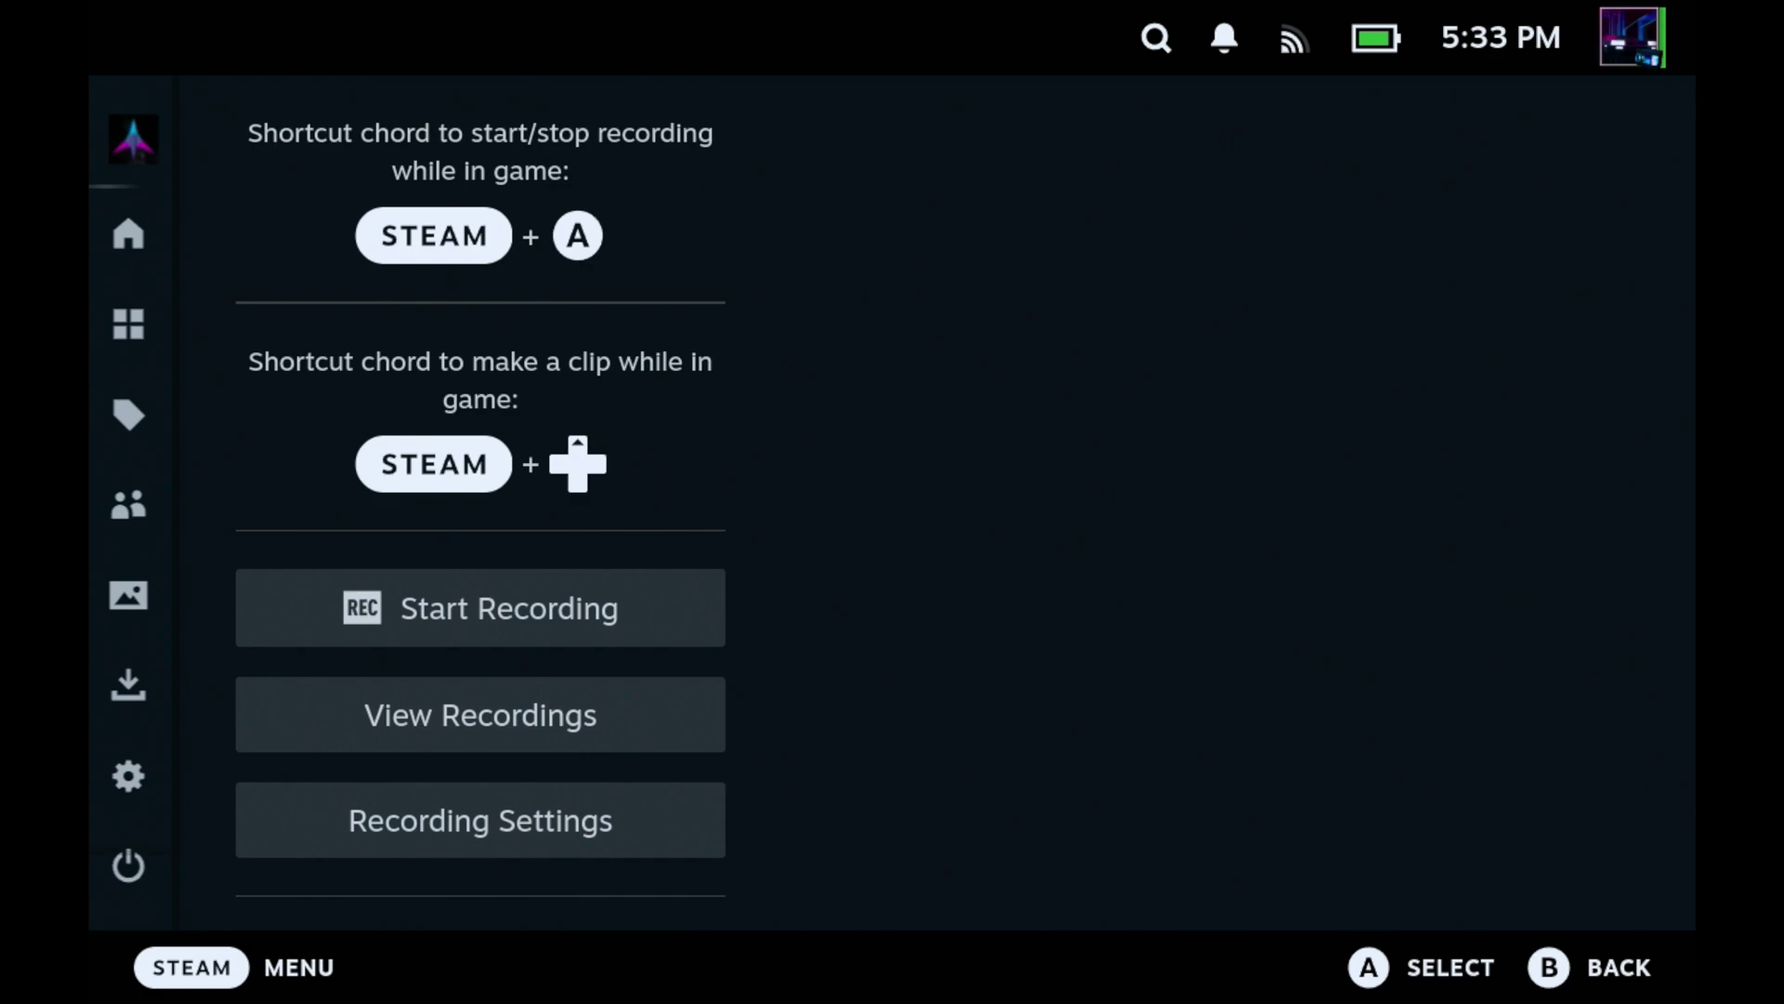
{"action": "key", "text": "Down"}
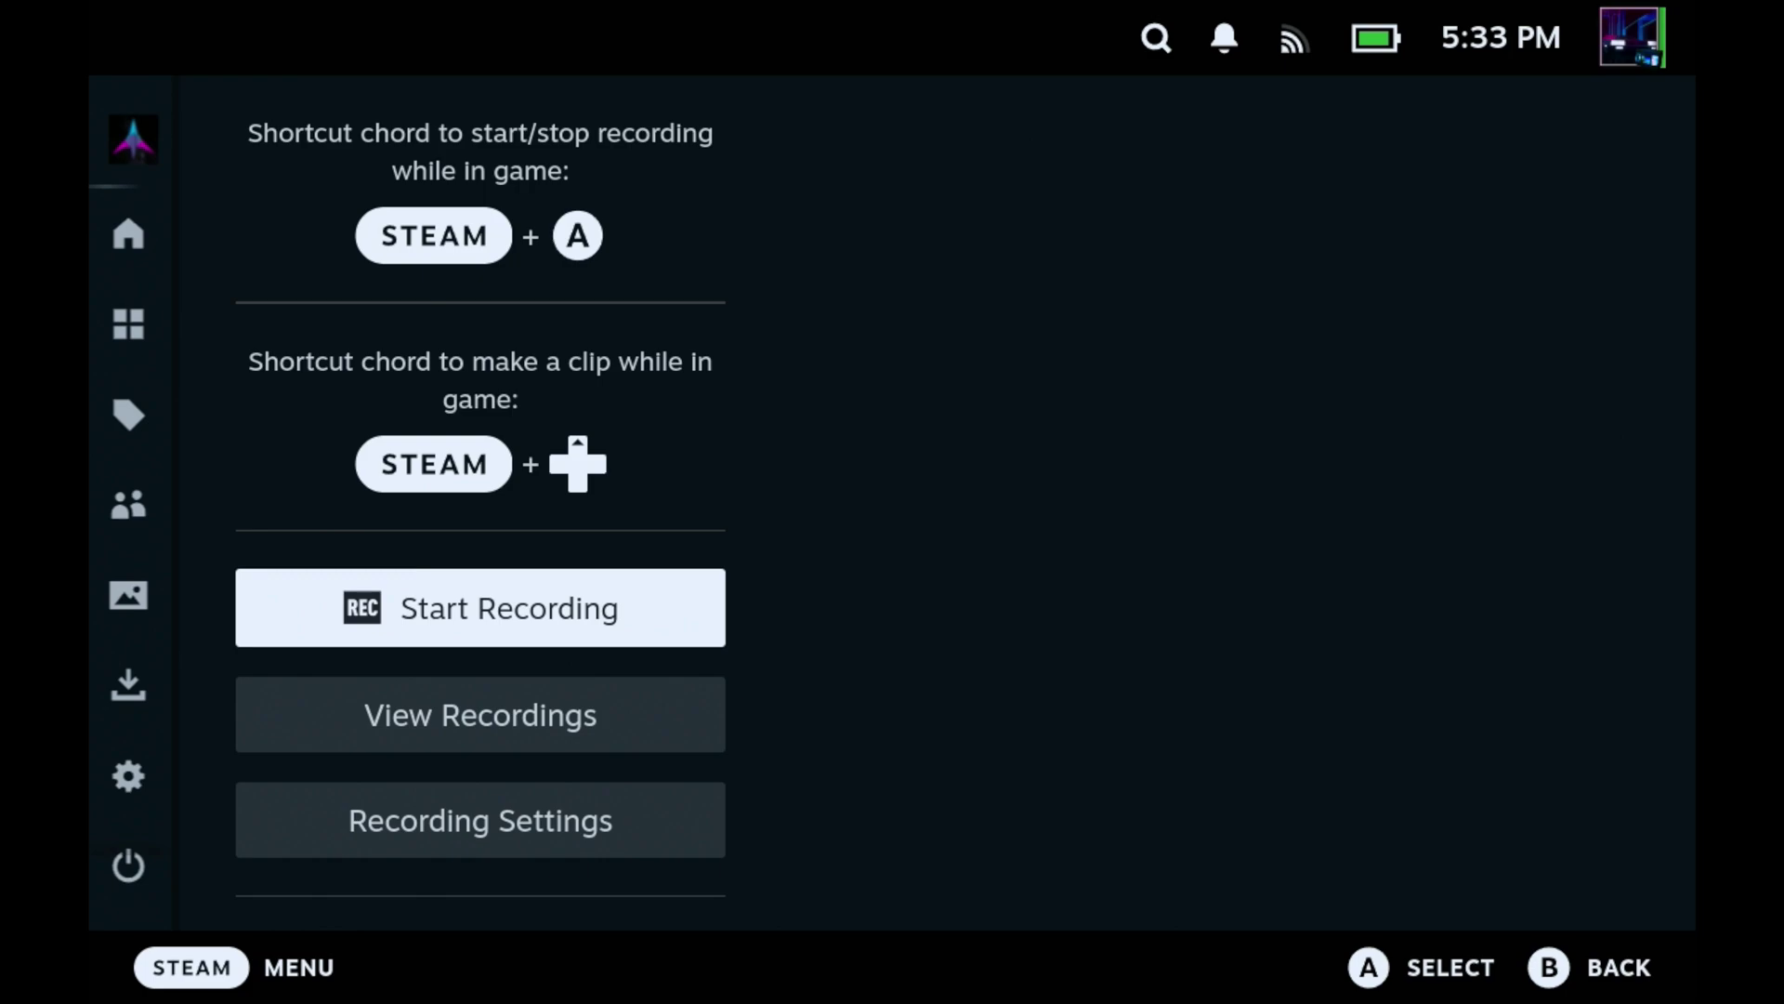
{"action": "key", "text": "super"}
{"action": "key", "text": "super"}
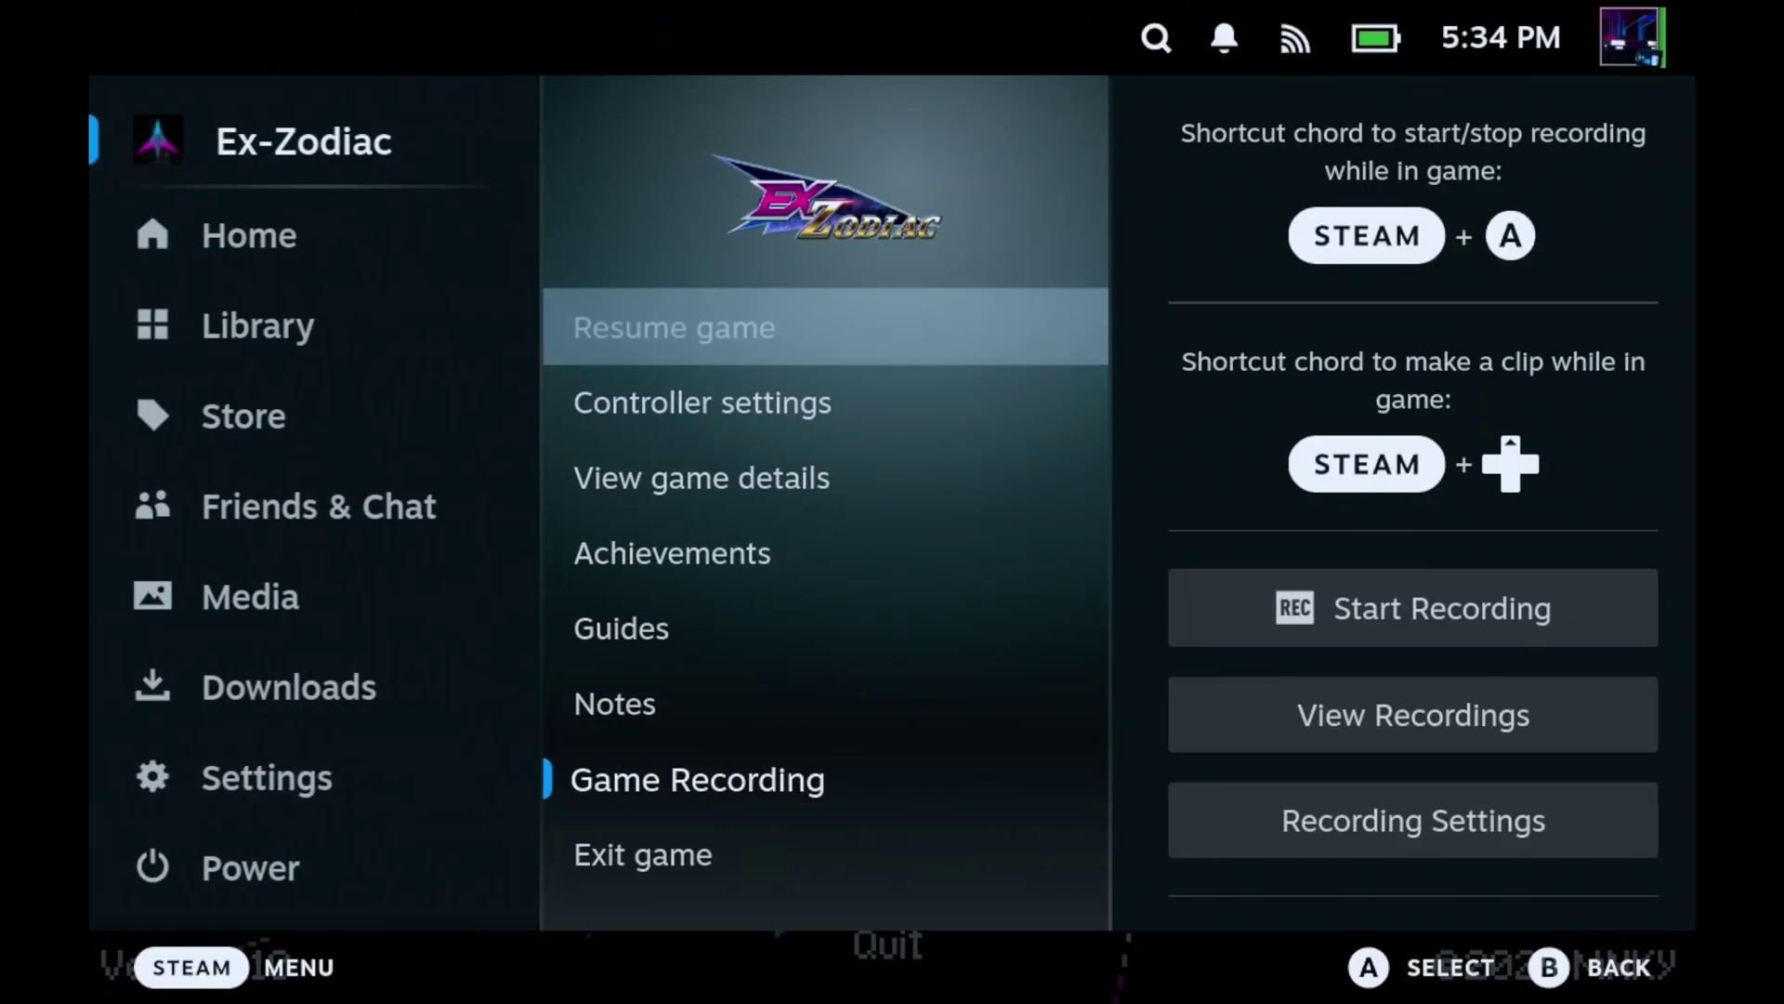
{"action": "key", "text": "Down"}
{"action": "key", "text": "Down"}
{"action": "key", "text": "Down"}
{"action": "key", "text": "Down"}
{"action": "key", "text": "Down"}
{"action": "key", "text": "Down"}
{"action": "key", "text": "Right"}
- Switch the recording mode to Record in Background, then return to Ex-Zodiac
{"action": "key", "text": "Down"}
{"action": "key", "text": "Down"}
{"action": "key", "text": "Return"}
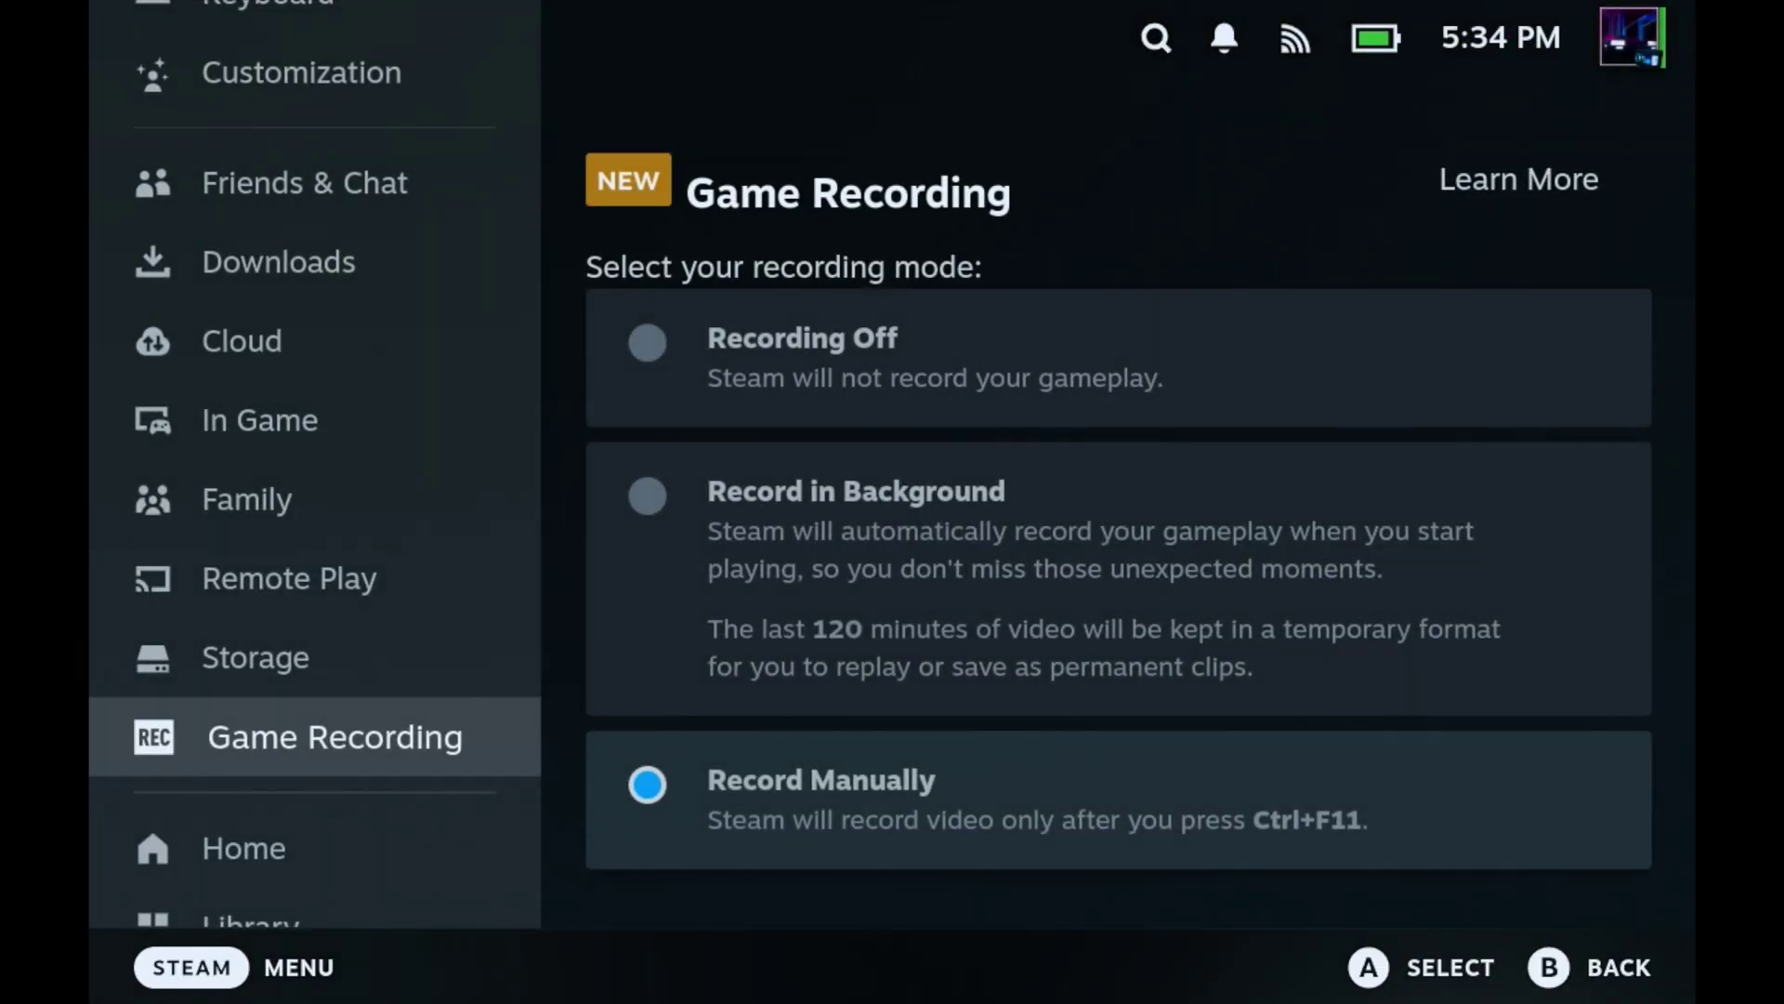
{"action": "key", "text": "Down"}
{"action": "key", "text": "Down"}
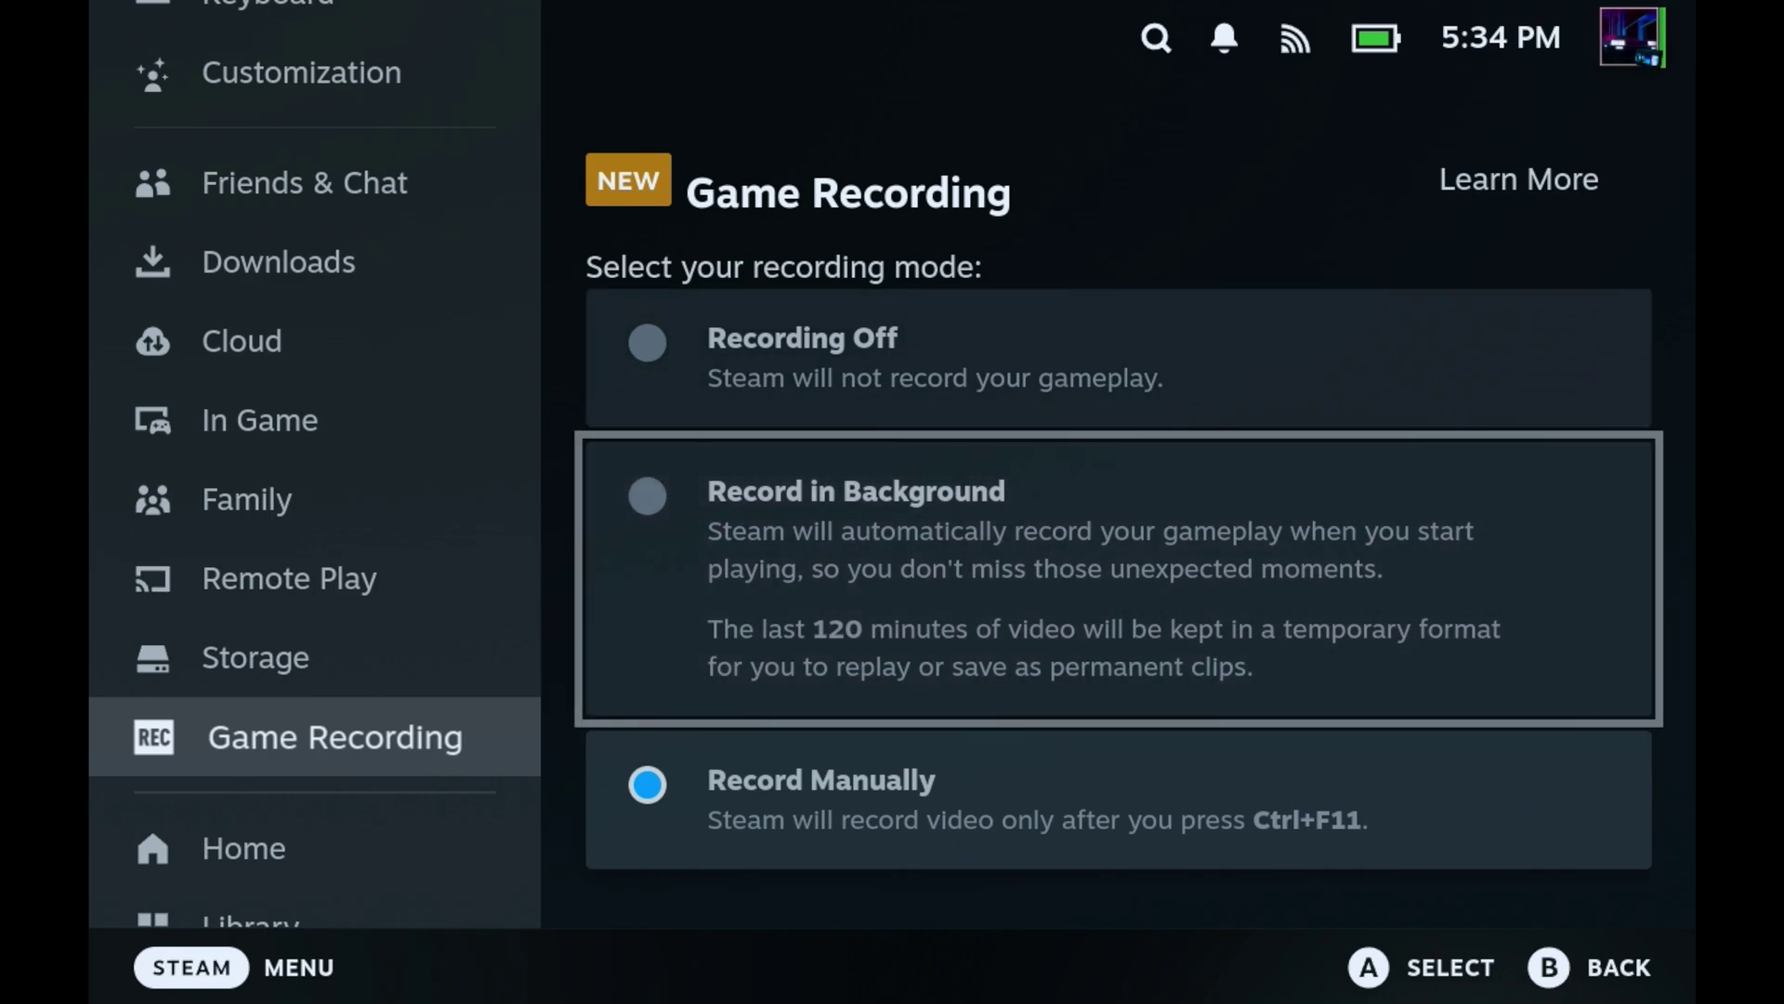
{"action": "key", "text": "Return"}
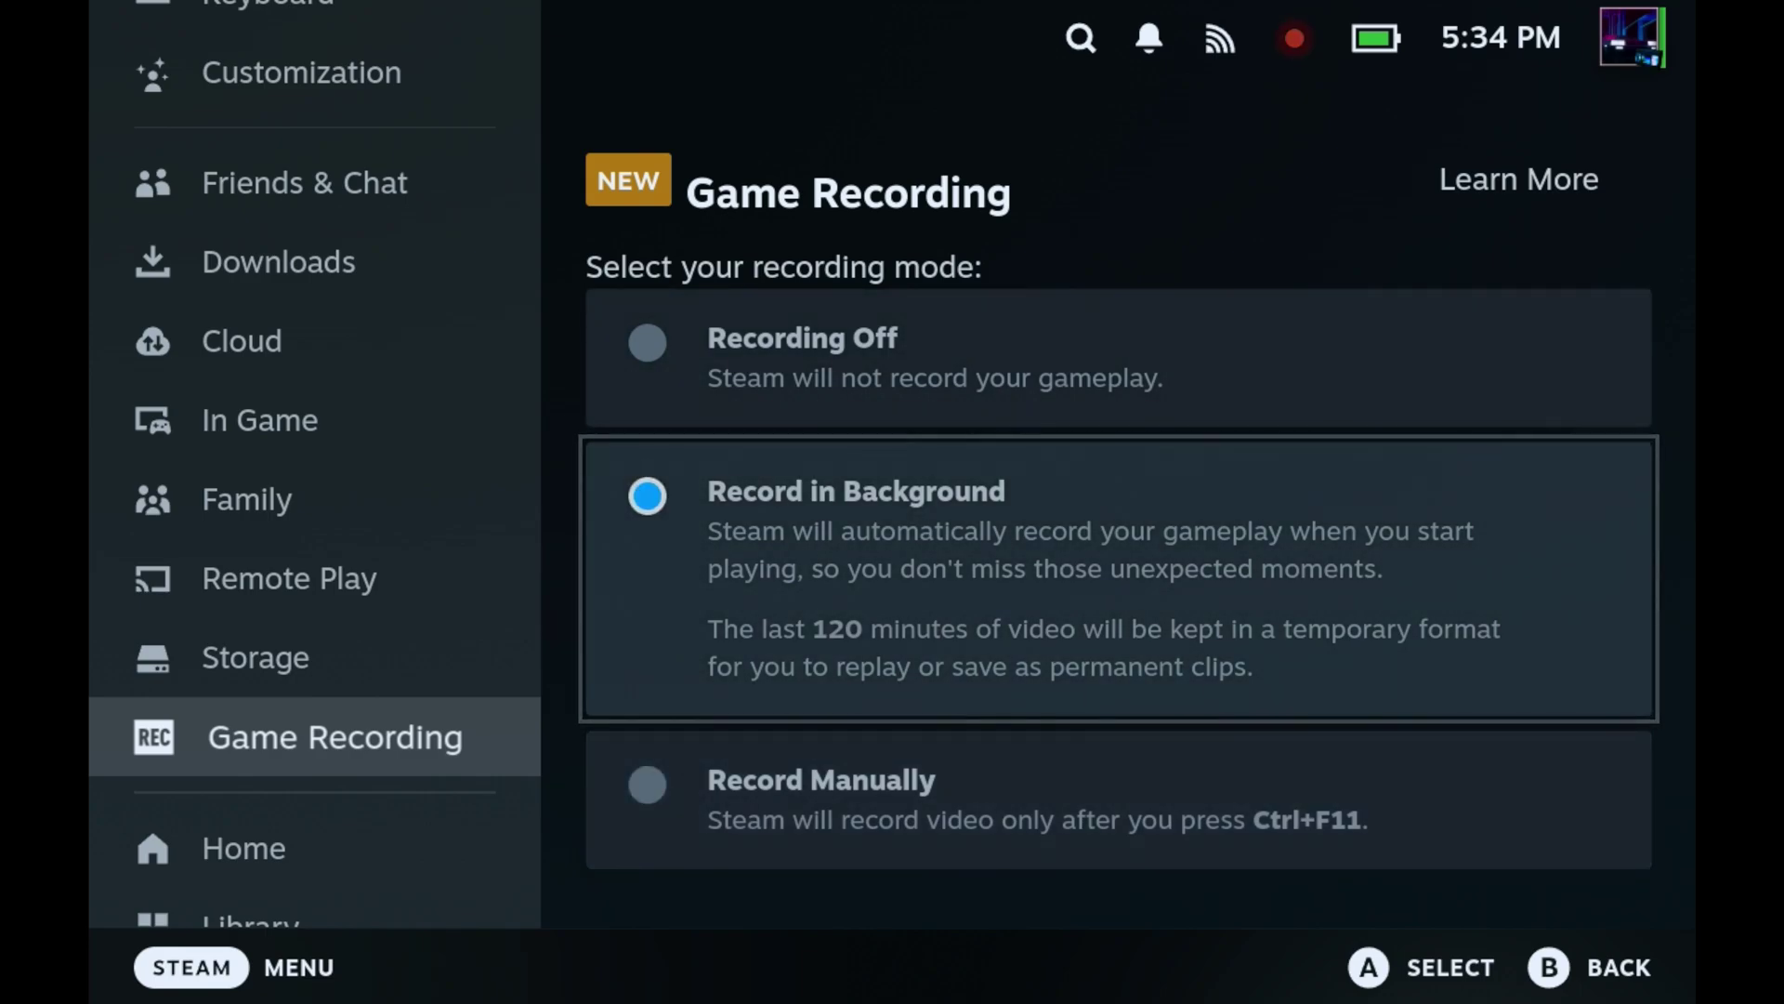
{"action": "key", "text": "Left"}
{"action": "key", "text": "Escape"}
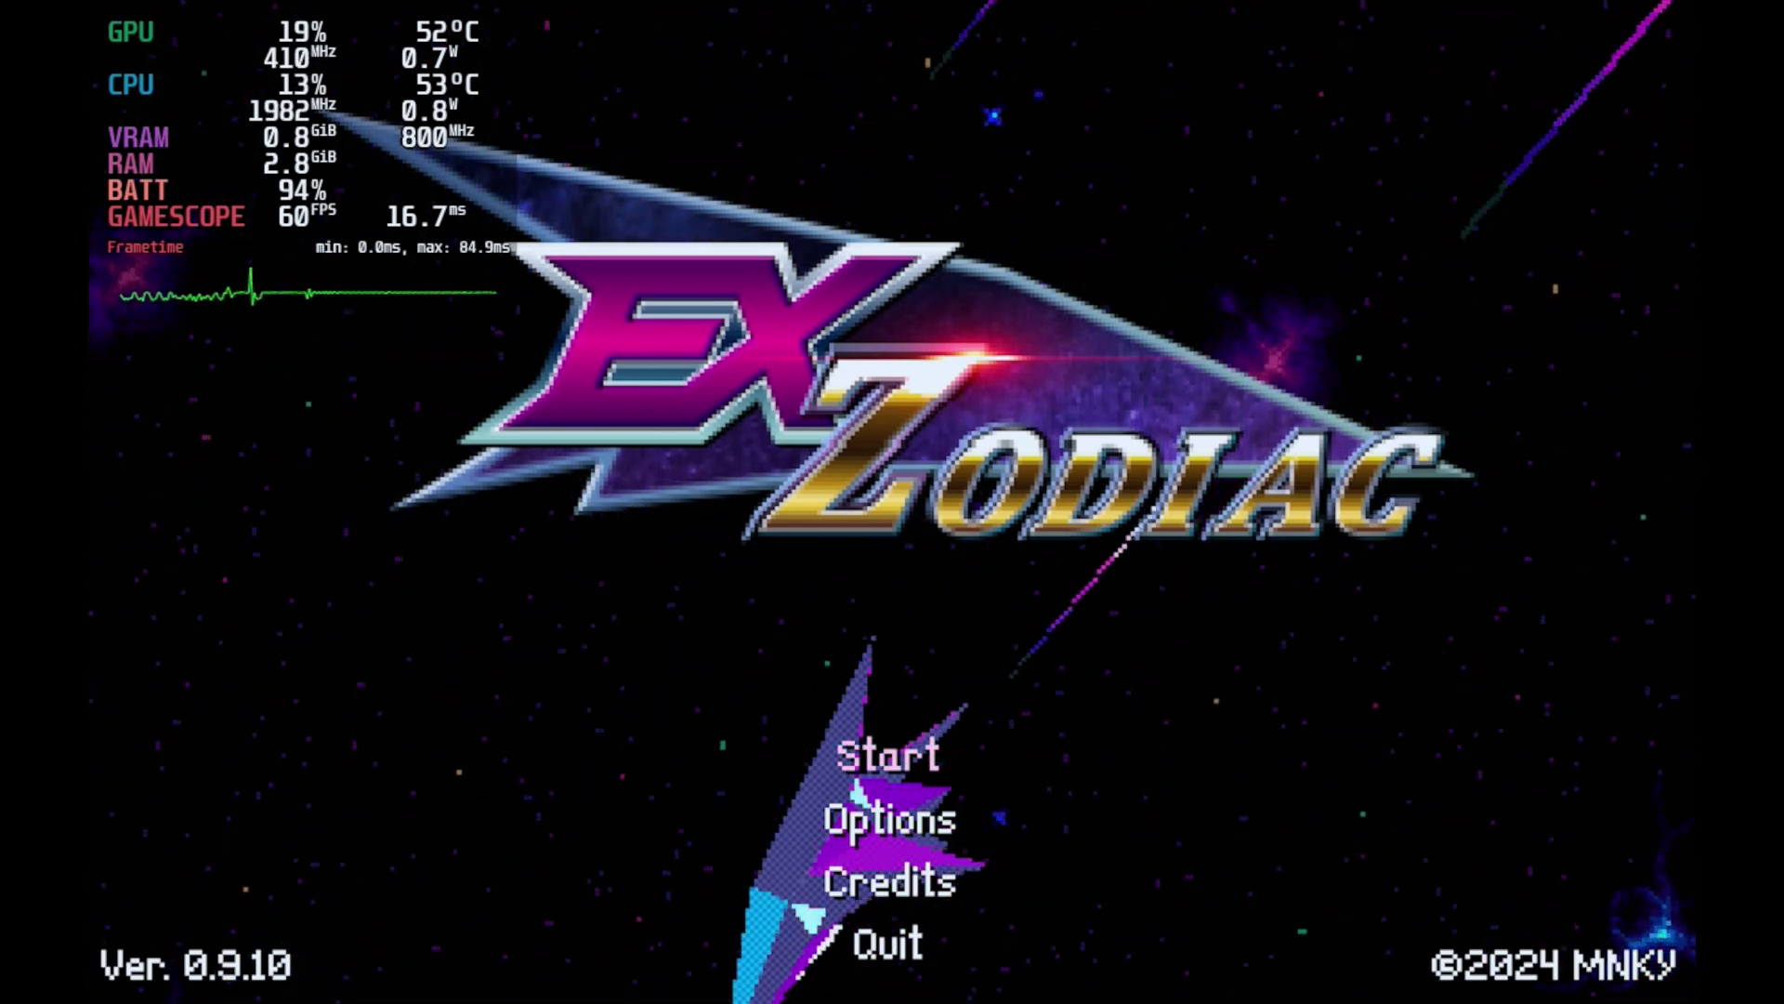
- Browse the background recording viewer, then quit Ex-Zodiac
{"action": "key", "text": "super"}
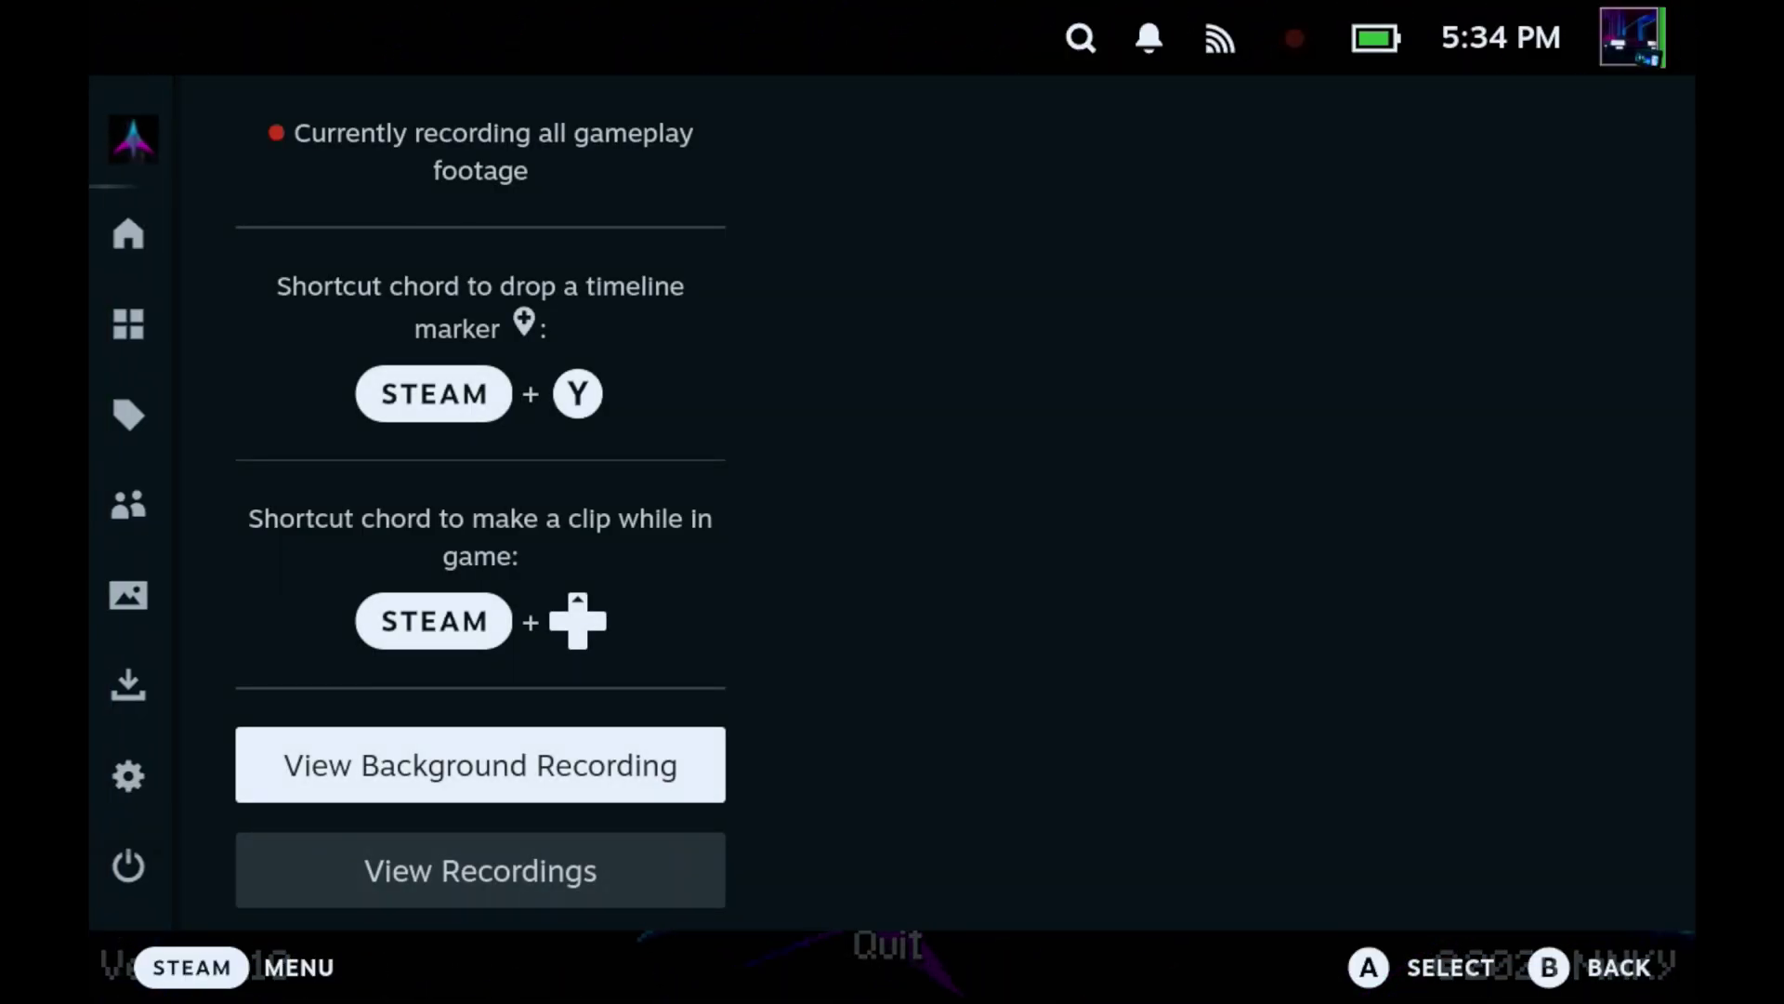
{"action": "key", "text": "Up"}
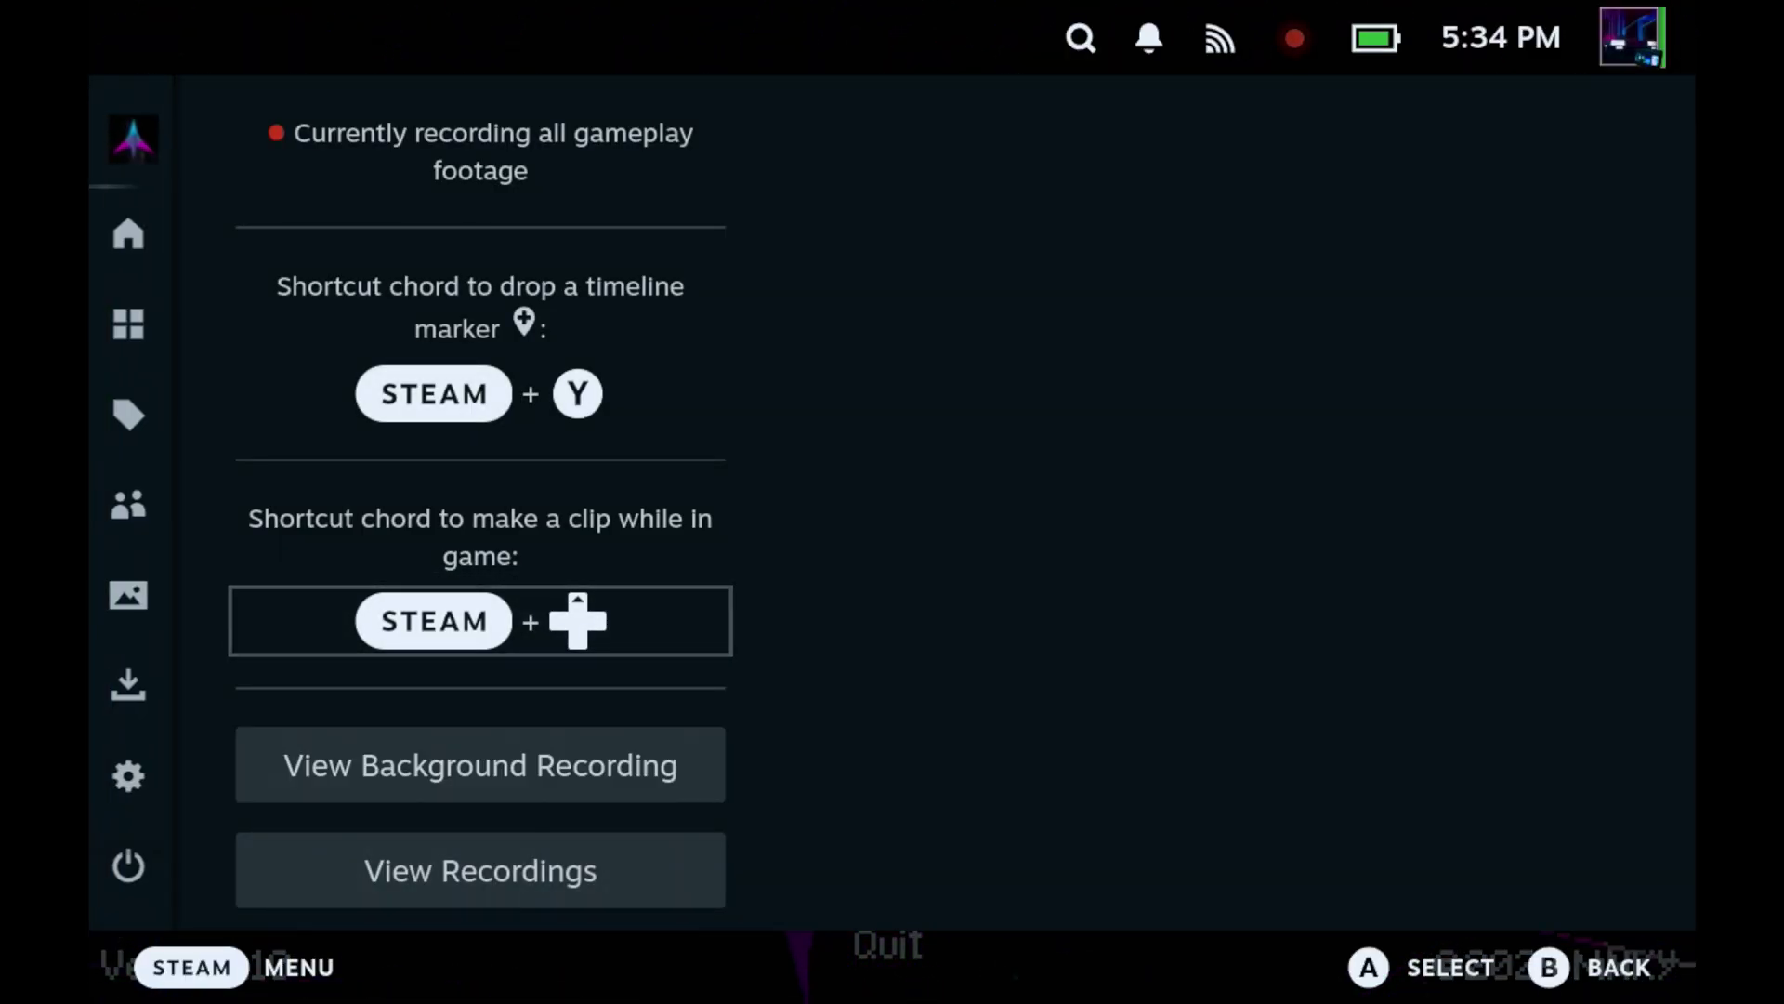
{"action": "key", "text": "Down"}
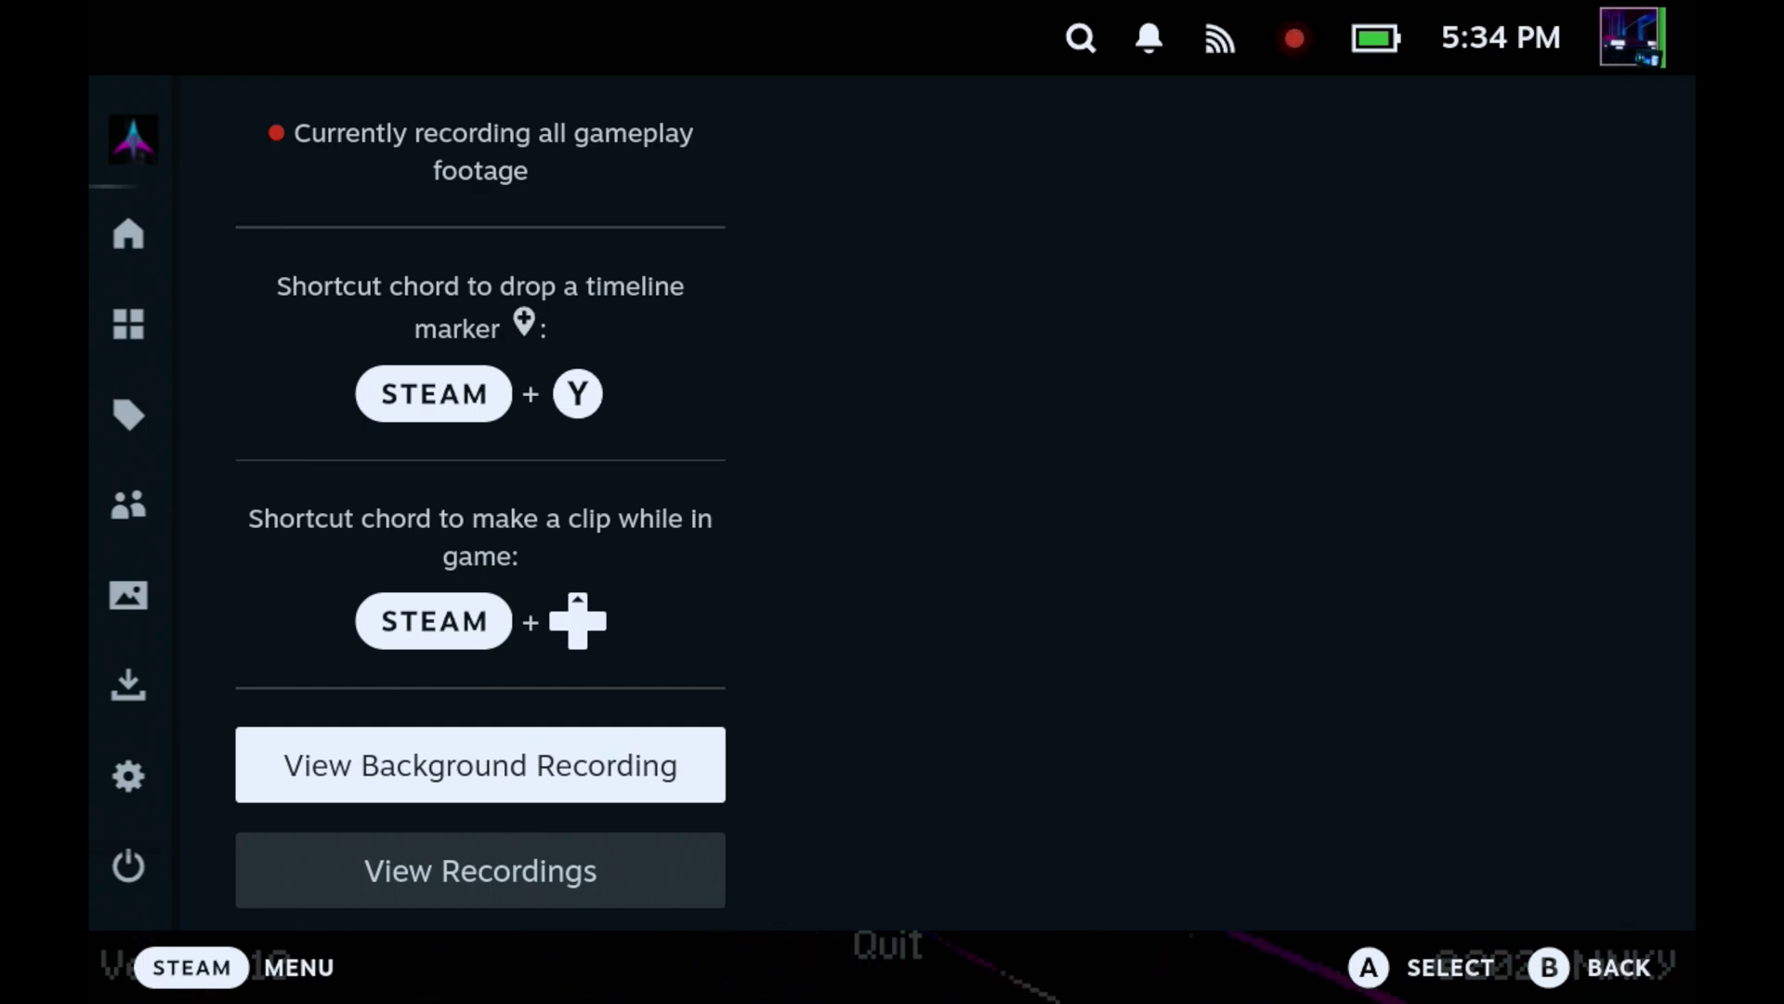
{"action": "key", "text": "Return"}
{"action": "key", "text": "Right"}
{"action": "key", "text": "Left"}
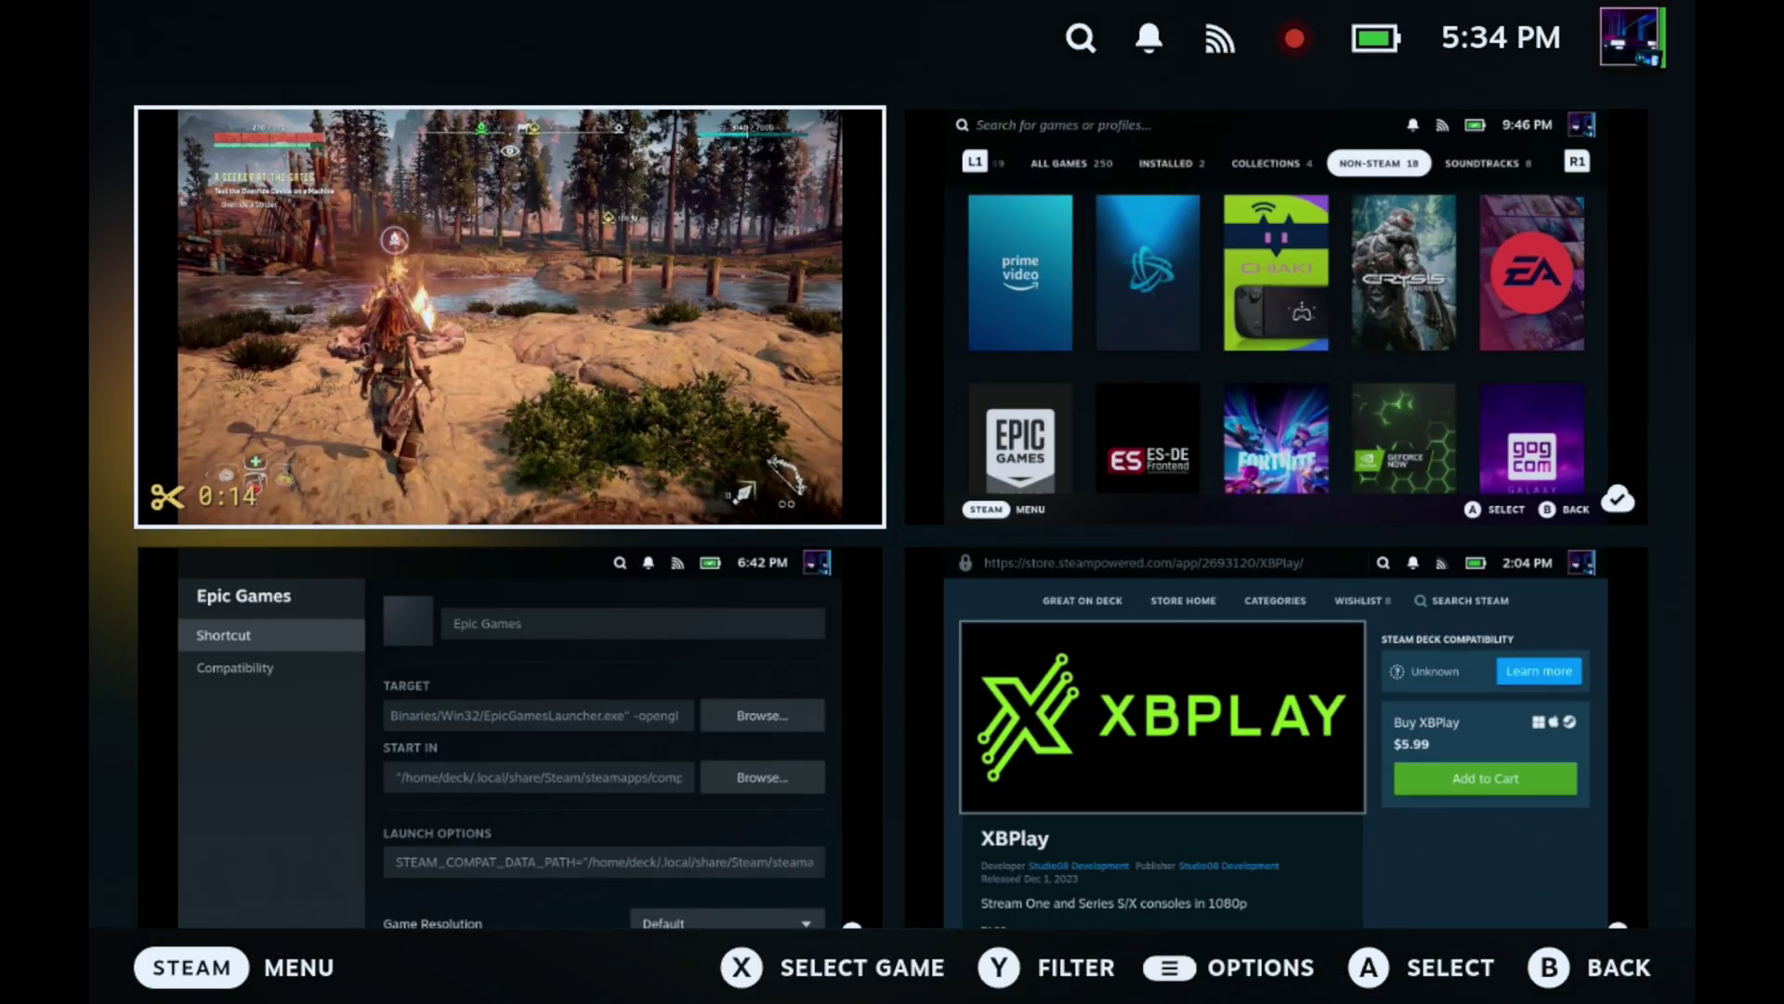
{"action": "key", "text": "Down"}
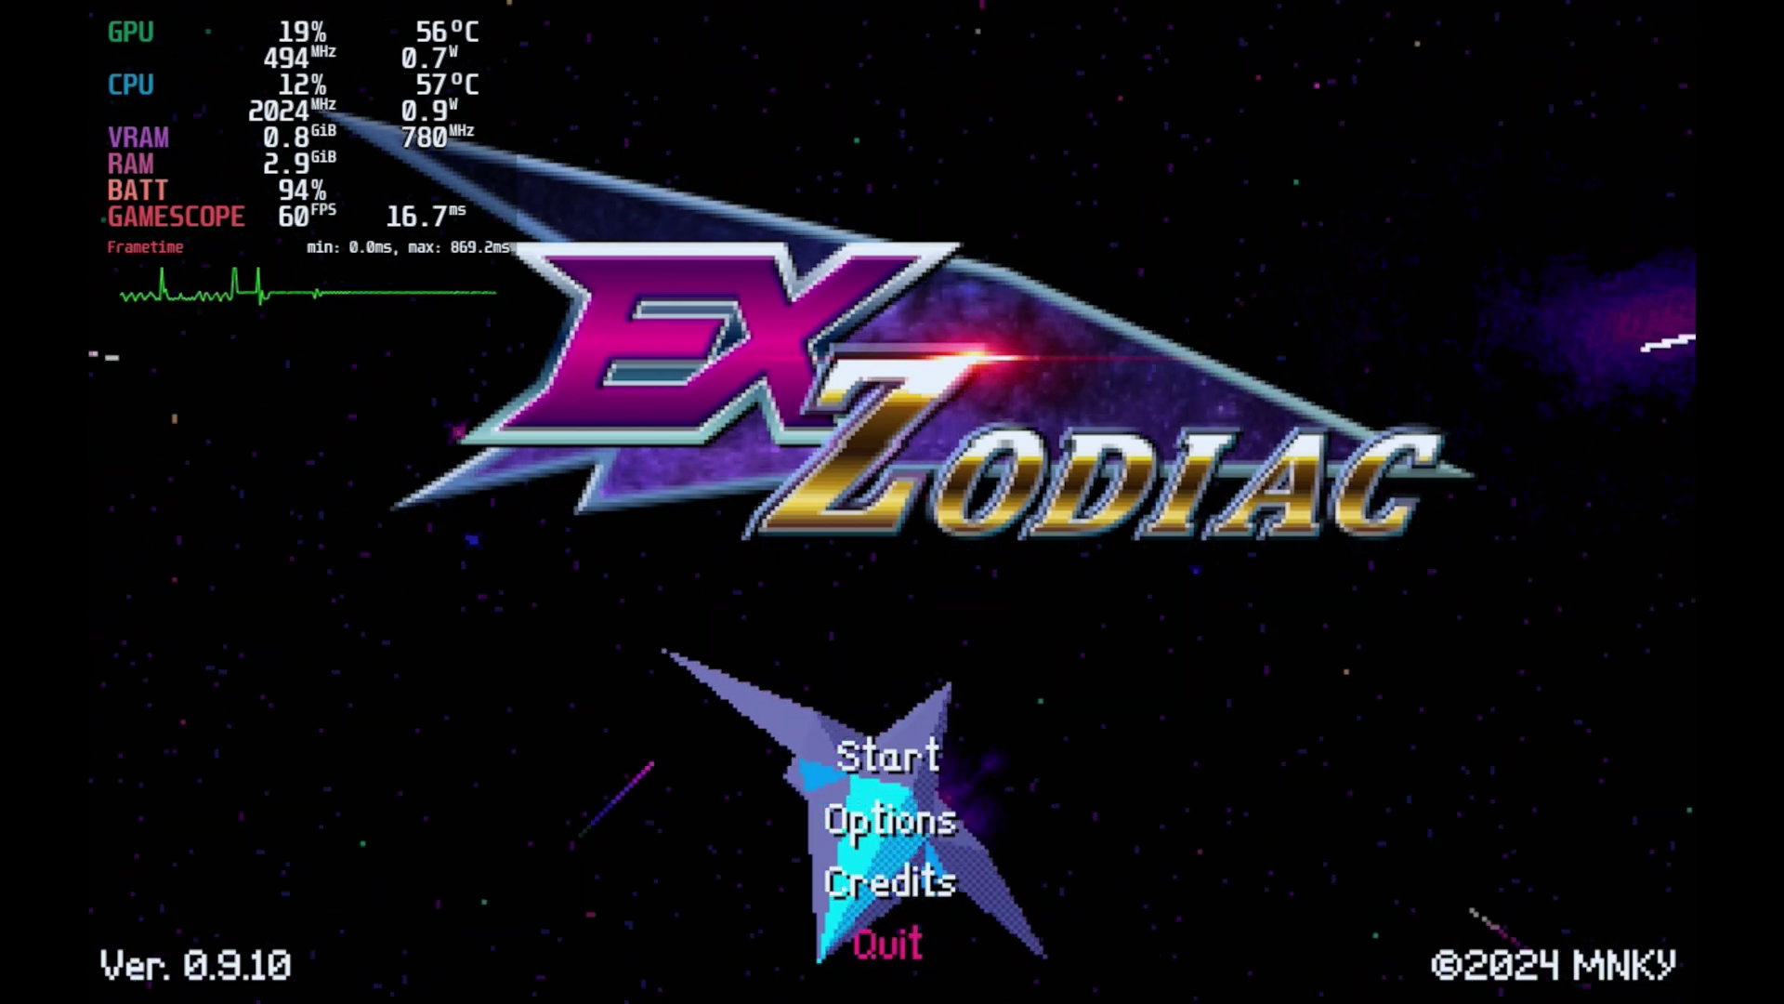
{"action": "key", "text": "Return"}
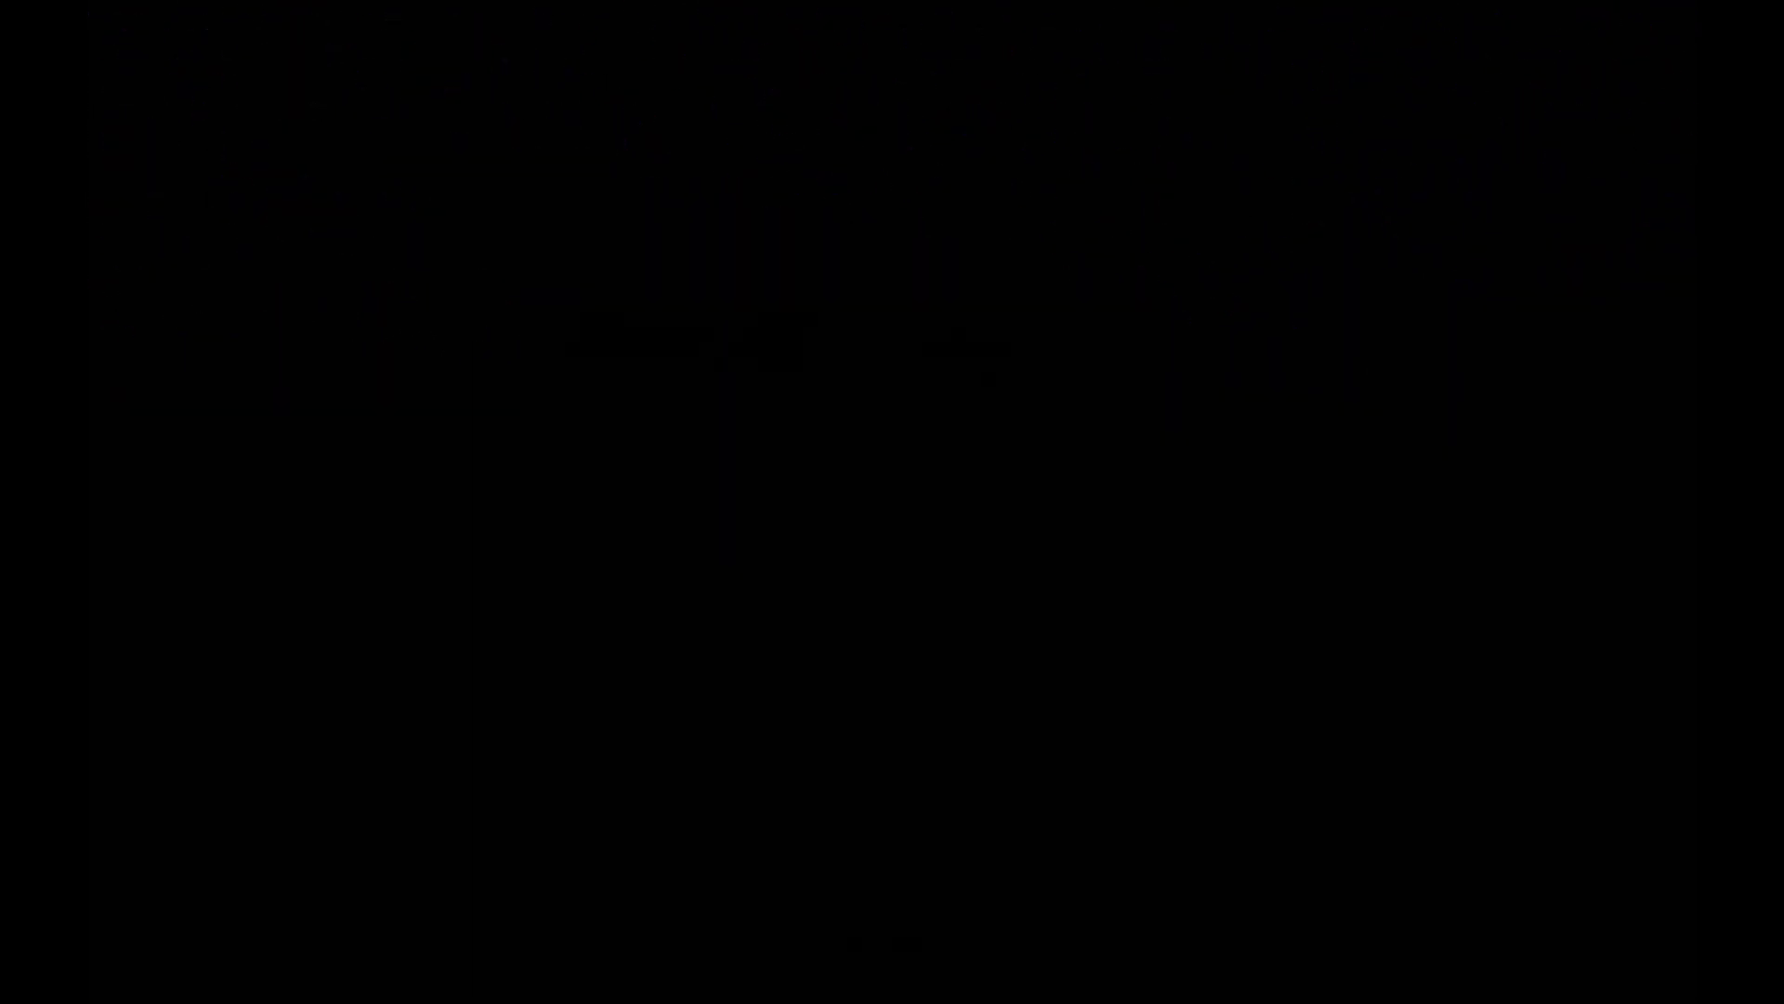
- Delete the 51-second recording from Media and return to Ex-Zodiac's game page
{"action": "key", "text": "super"}
{"action": "key", "text": "Down"}
{"action": "key", "text": "Down"}
{"action": "key", "text": "Down"}
{"action": "key", "text": "Down"}
{"action": "key", "text": "Return"}
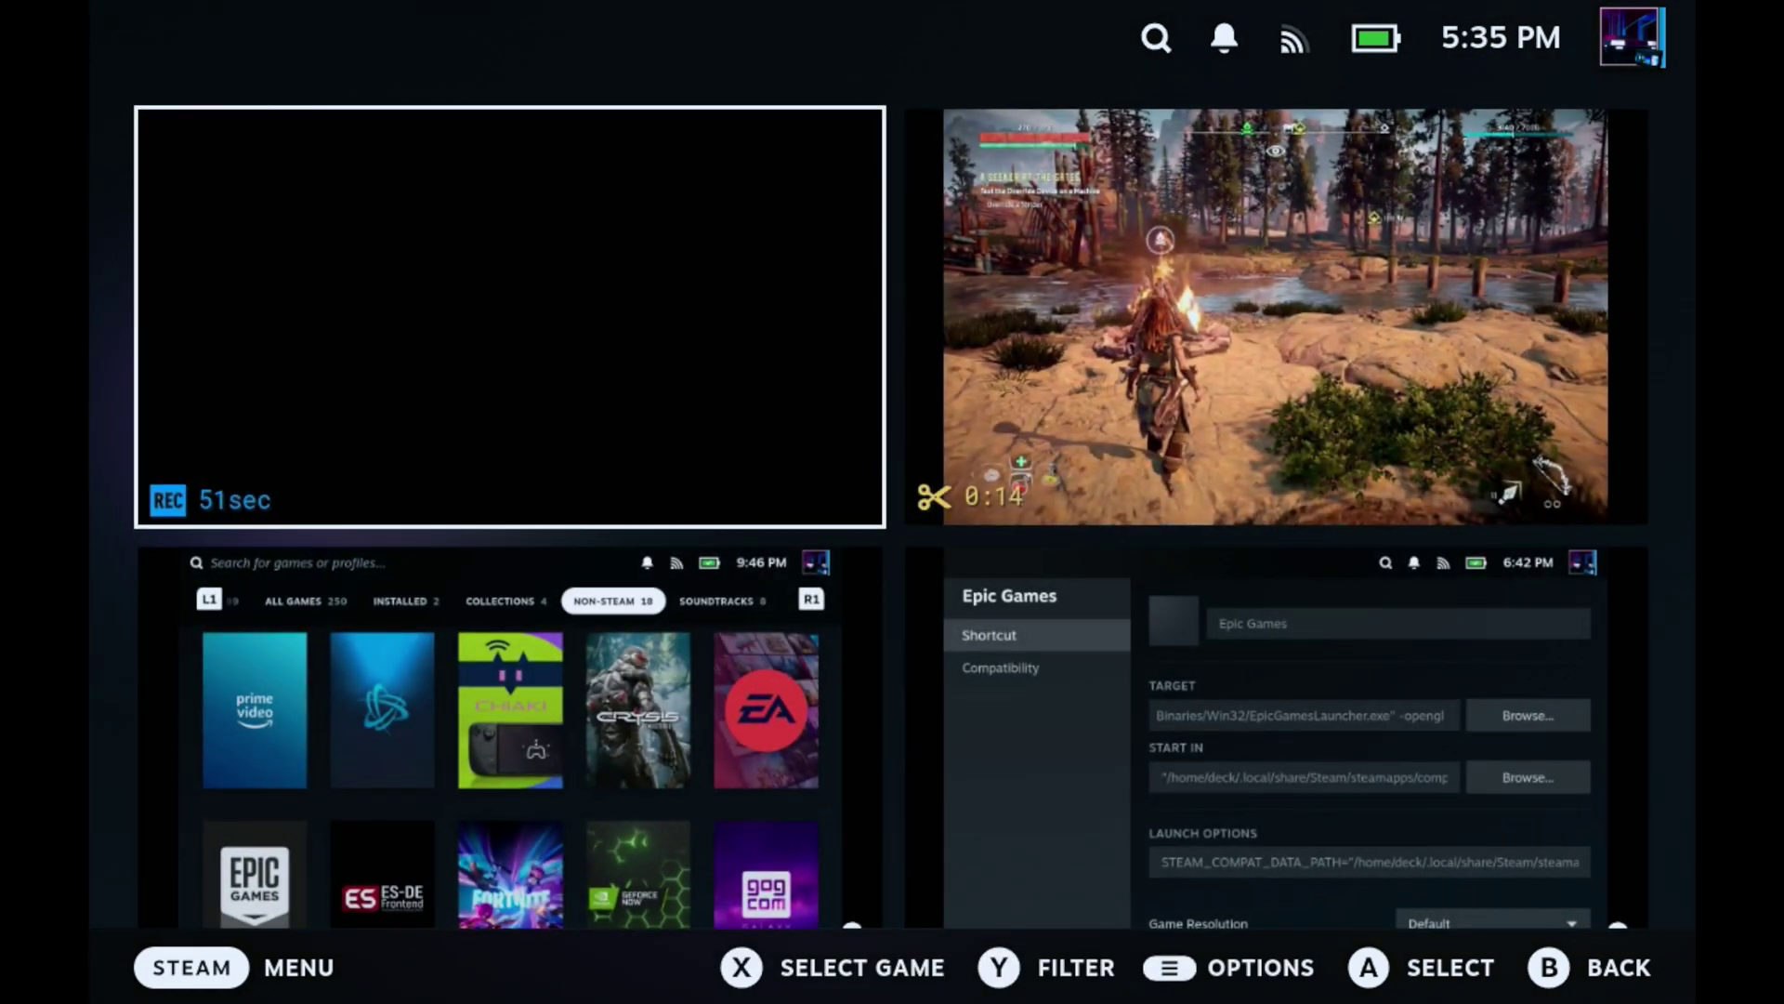
{"action": "key", "text": "Menu"}
{"action": "key", "text": "Down"}
{"action": "key", "text": "Return"}
{"action": "key", "text": "Return"}
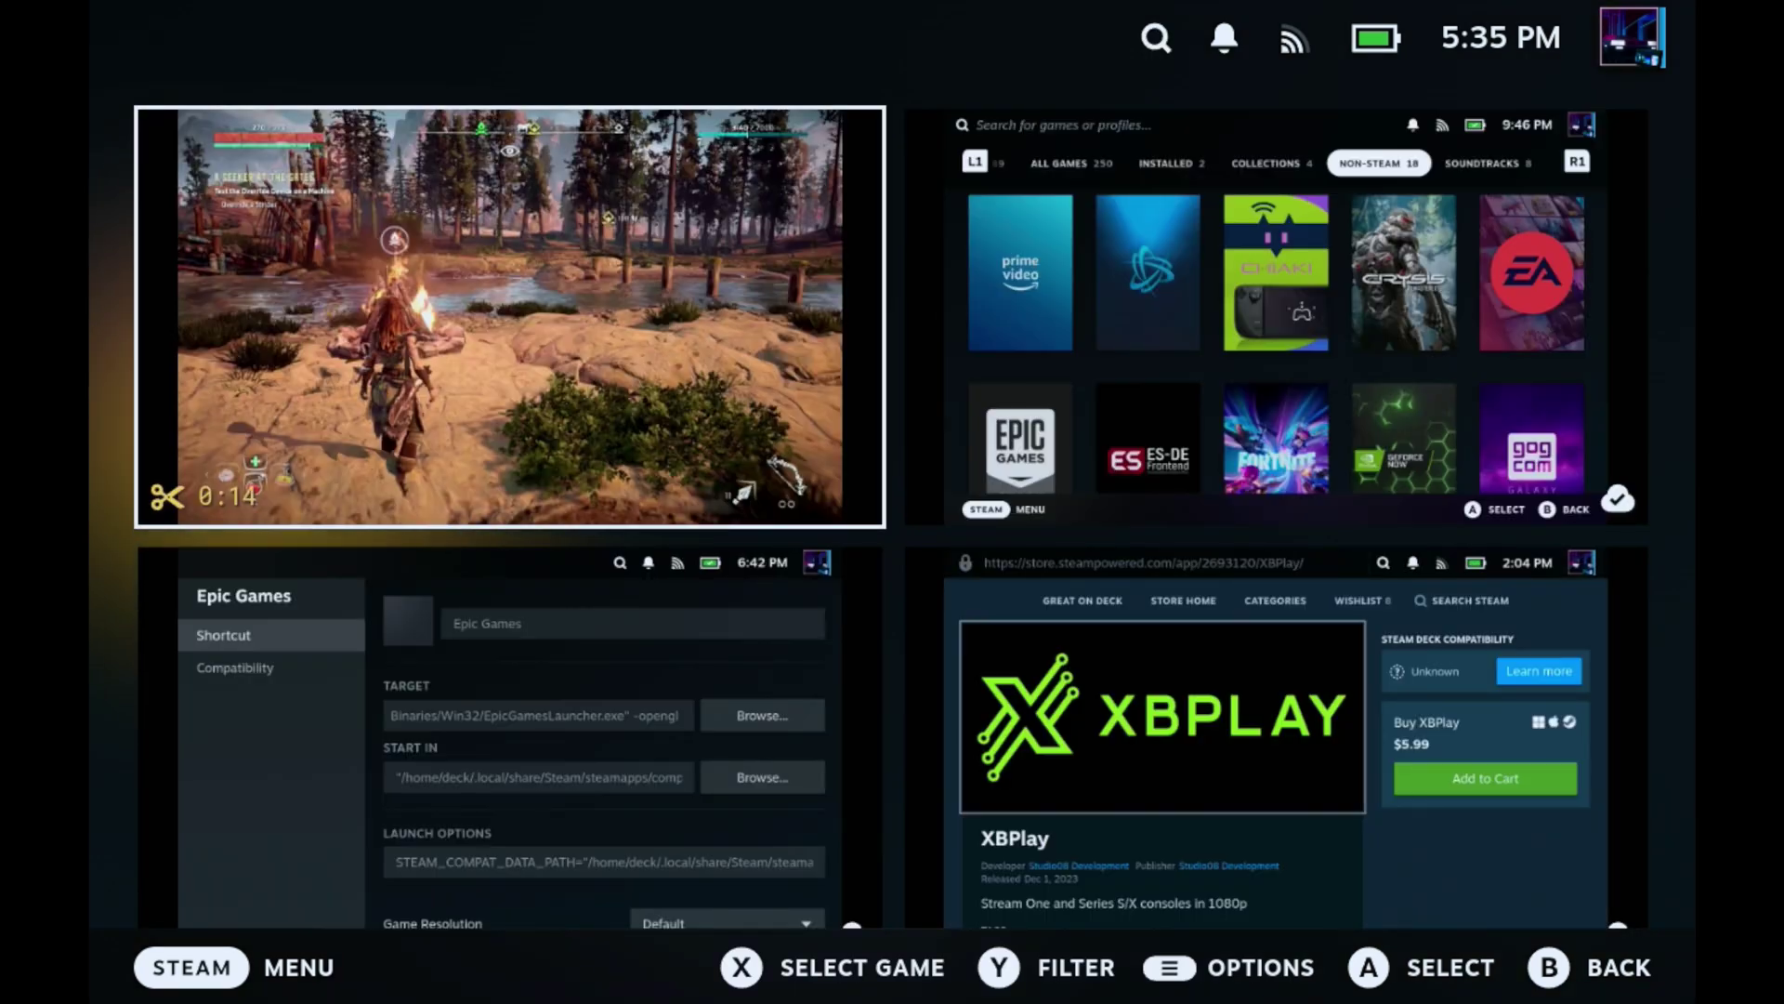
{"action": "key", "text": "Escape"}
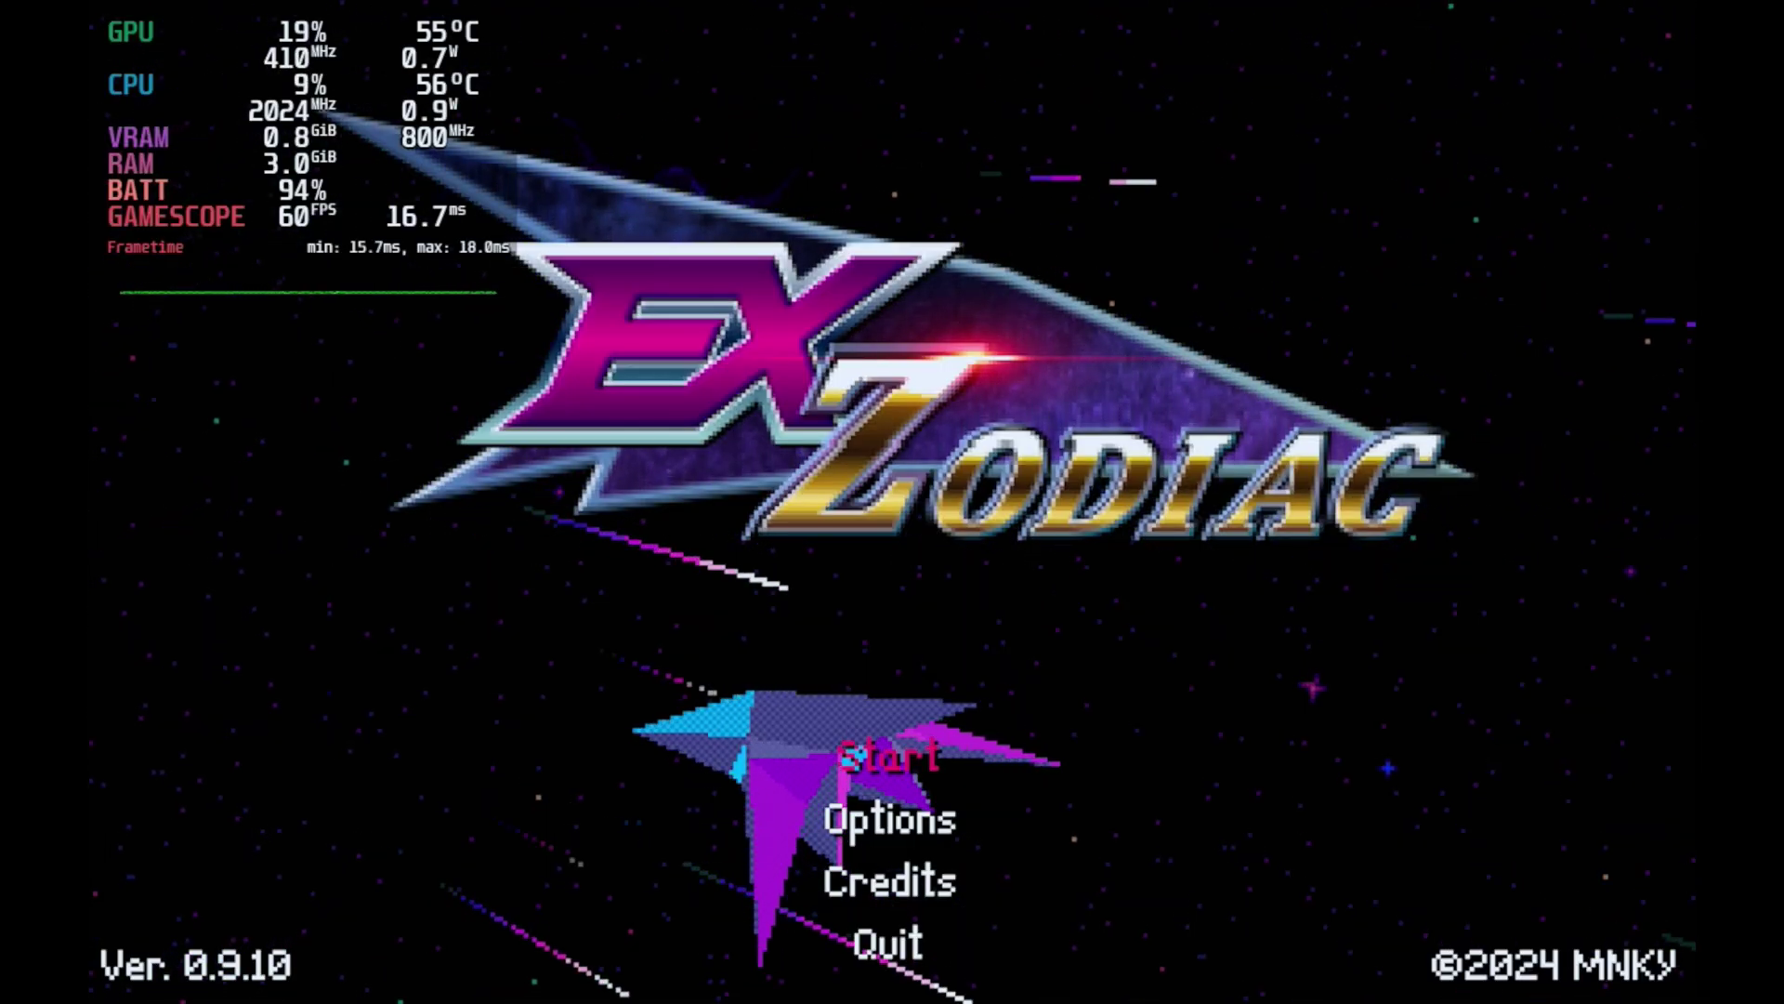
- Open Media and play the Ex Zodiac clip, then replay it full screen
{"action": "key", "text": "super"}
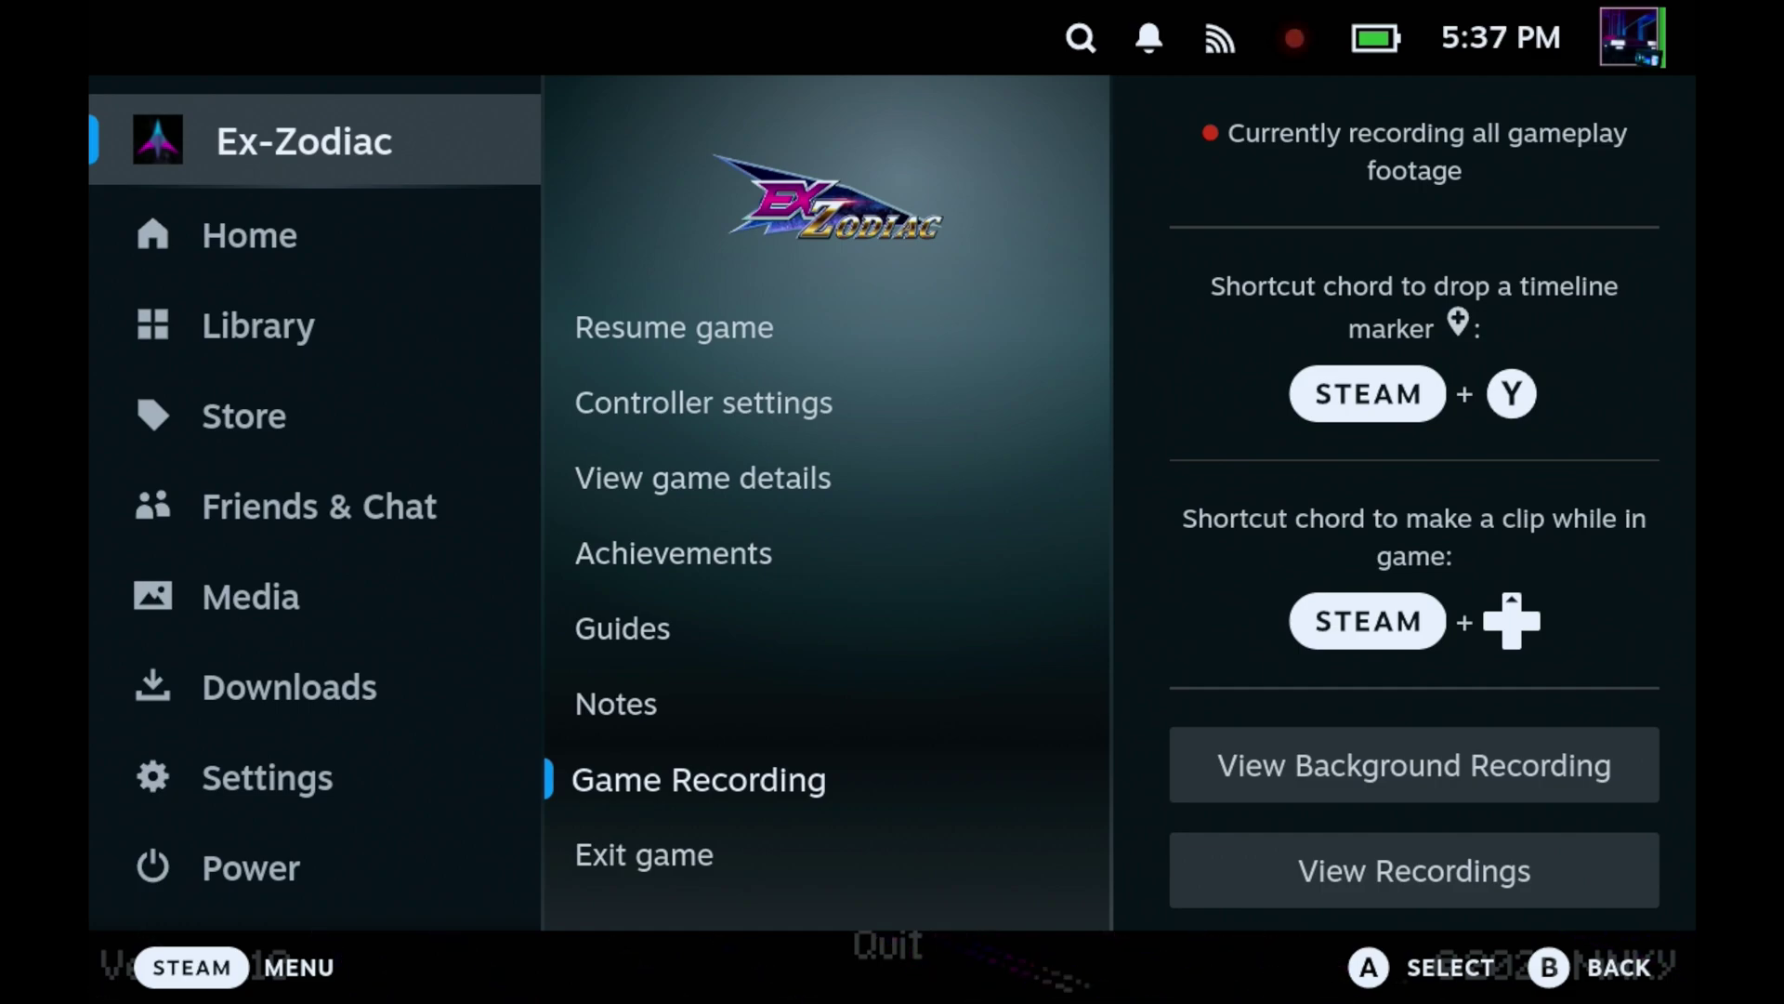
{"action": "key", "text": "Escape"}
{"action": "key", "text": "Down"}
{"action": "key", "text": "Down"}
{"action": "key", "text": "Down"}
{"action": "key", "text": "Down"}
{"action": "key", "text": "Down"}
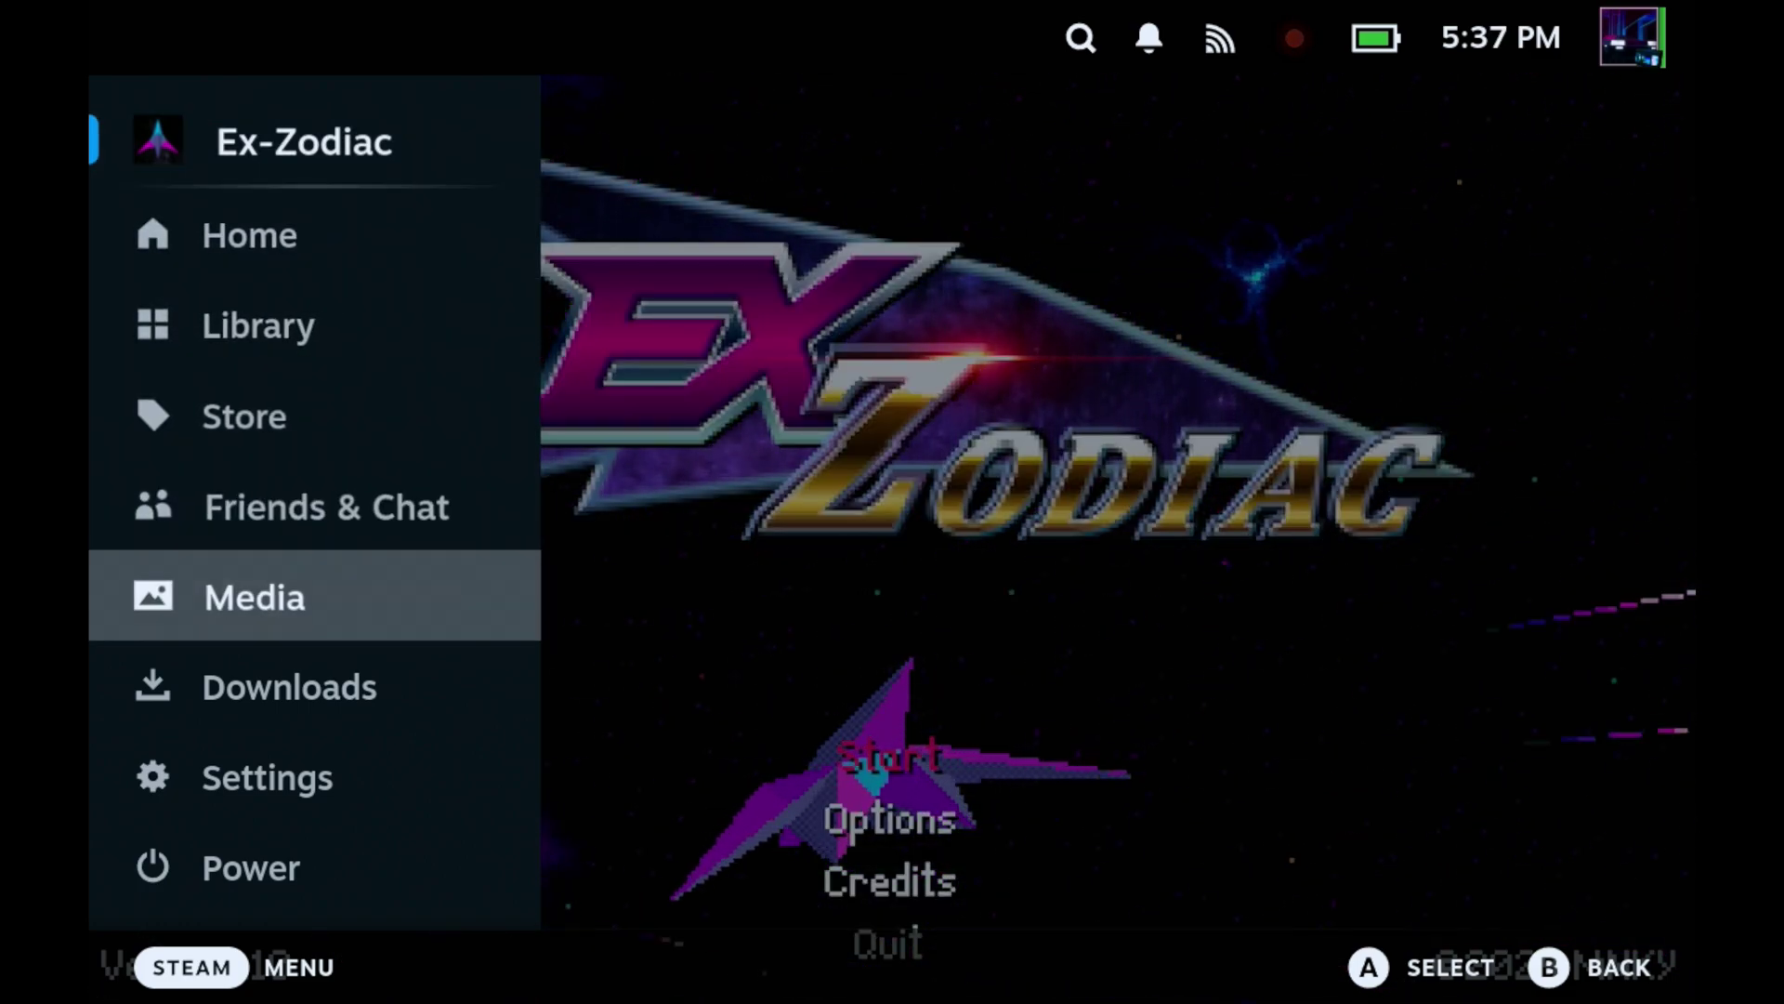
{"action": "key", "text": "Return"}
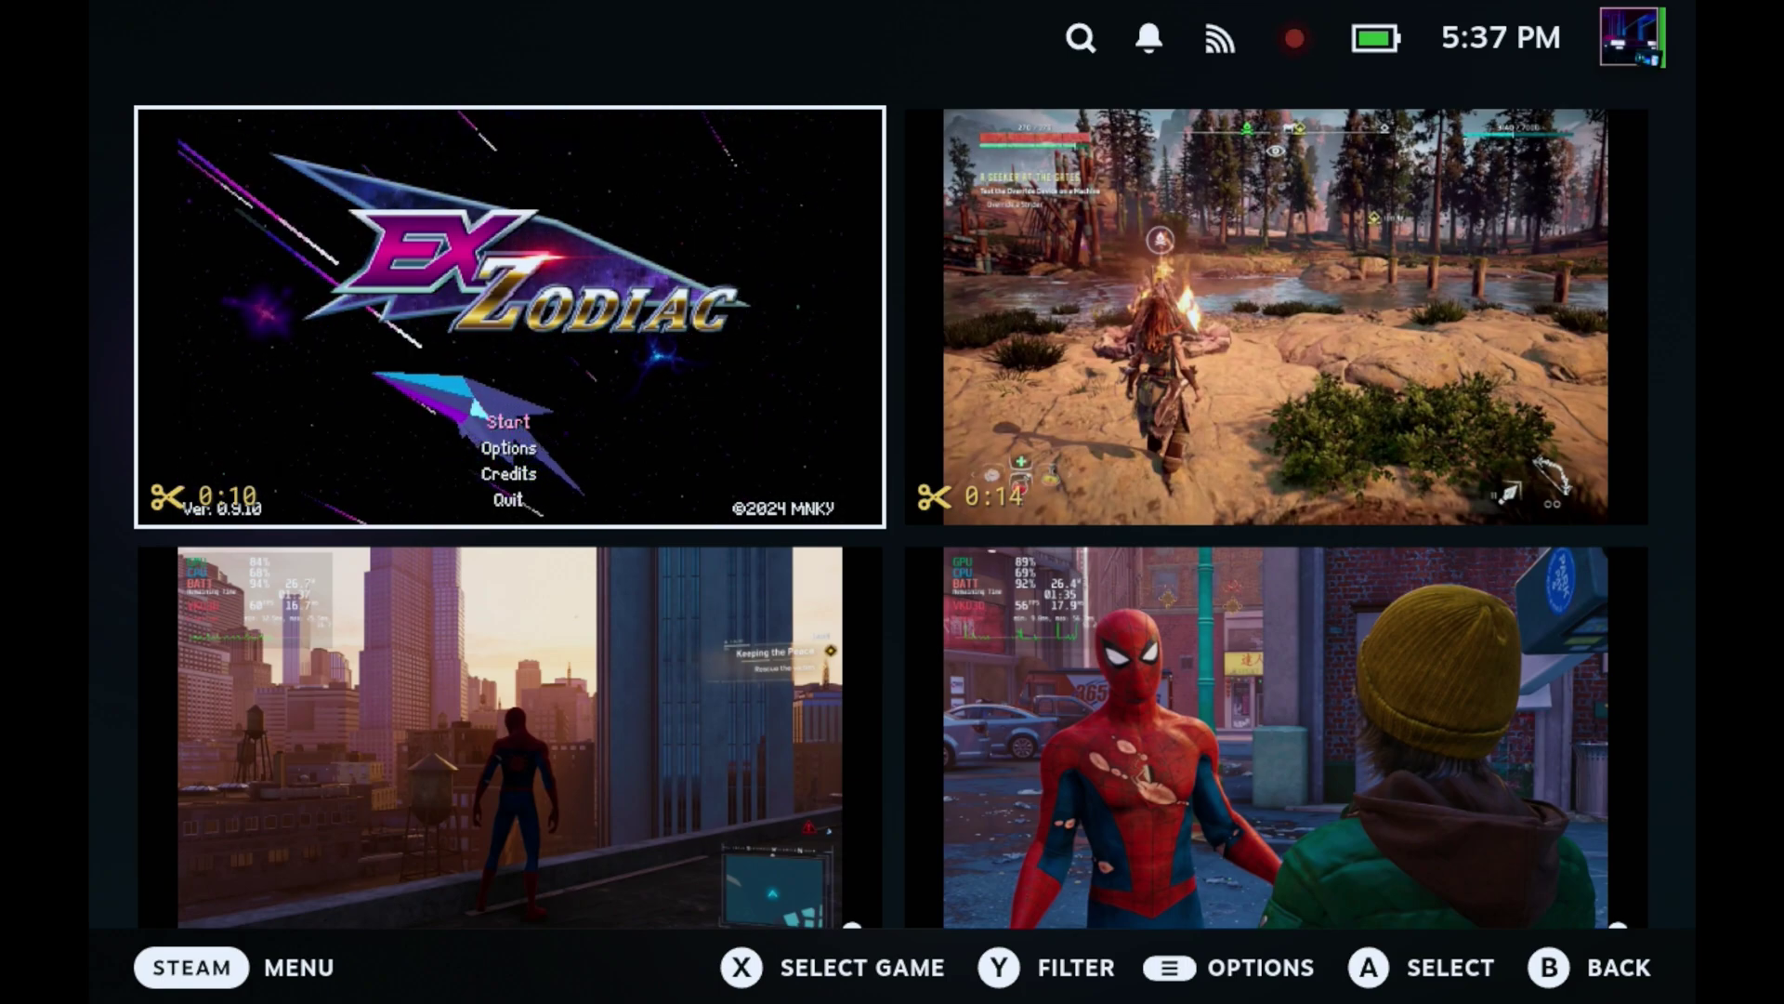
{"action": "key", "text": "Return"}
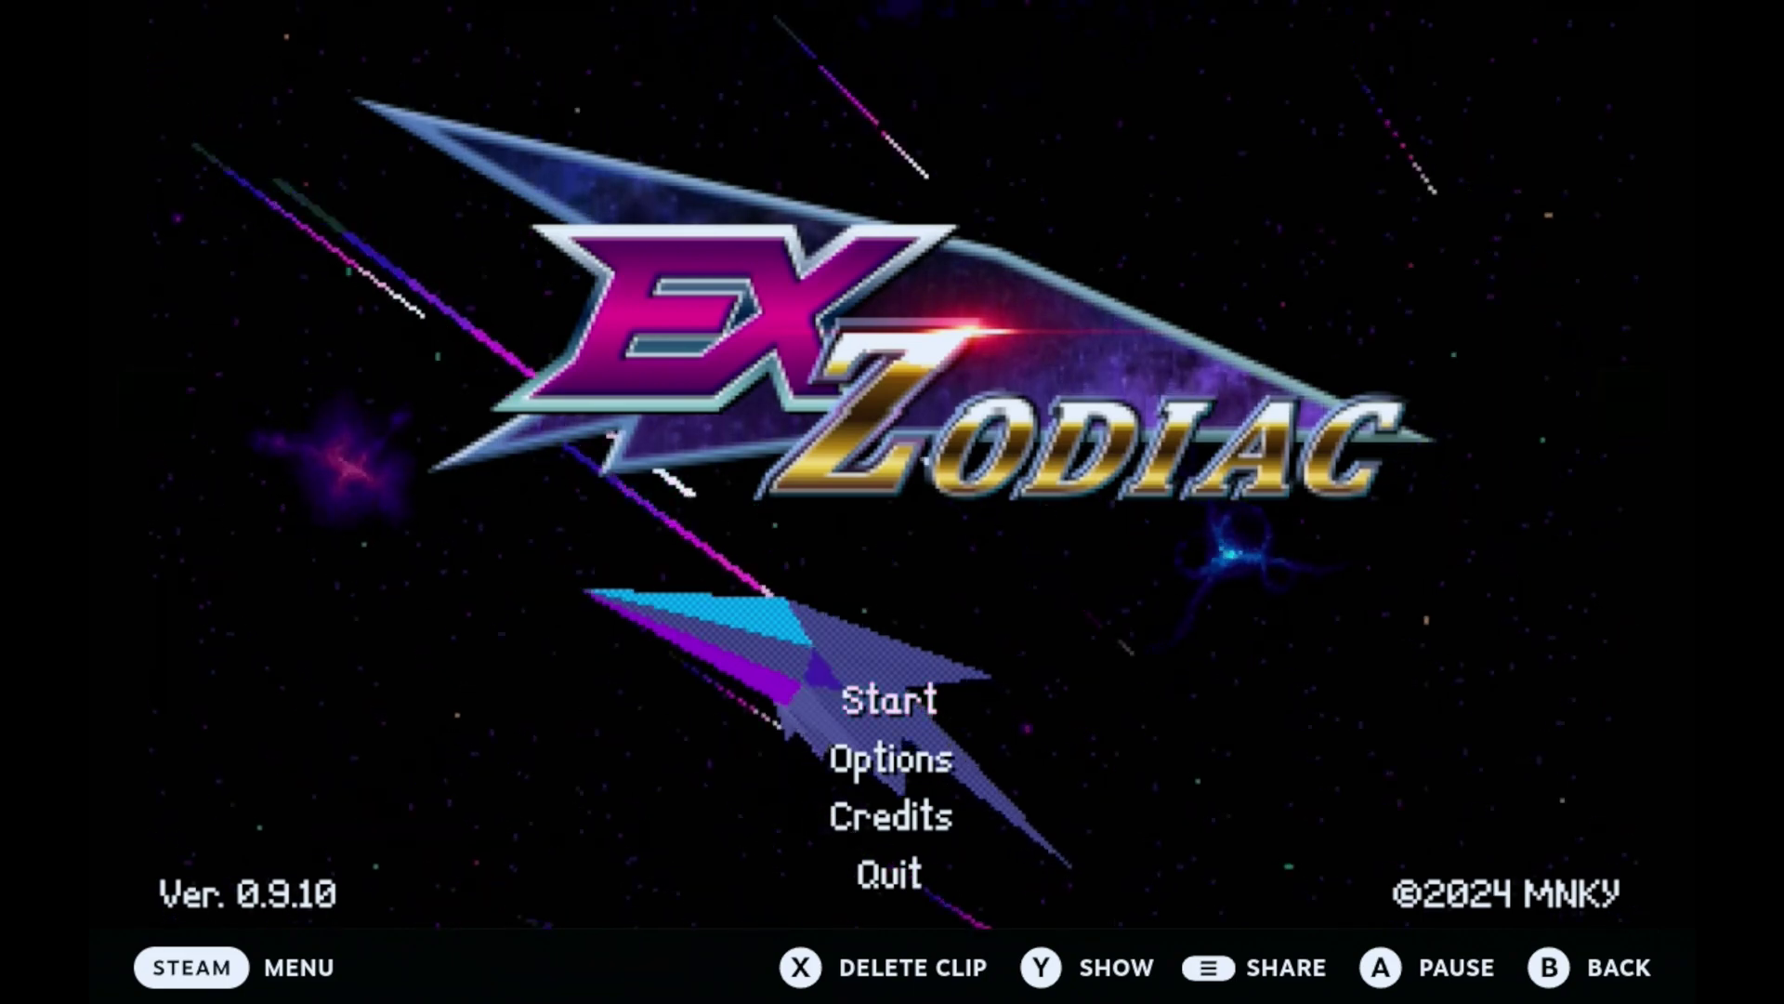
{"action": "key", "text": "Escape"}
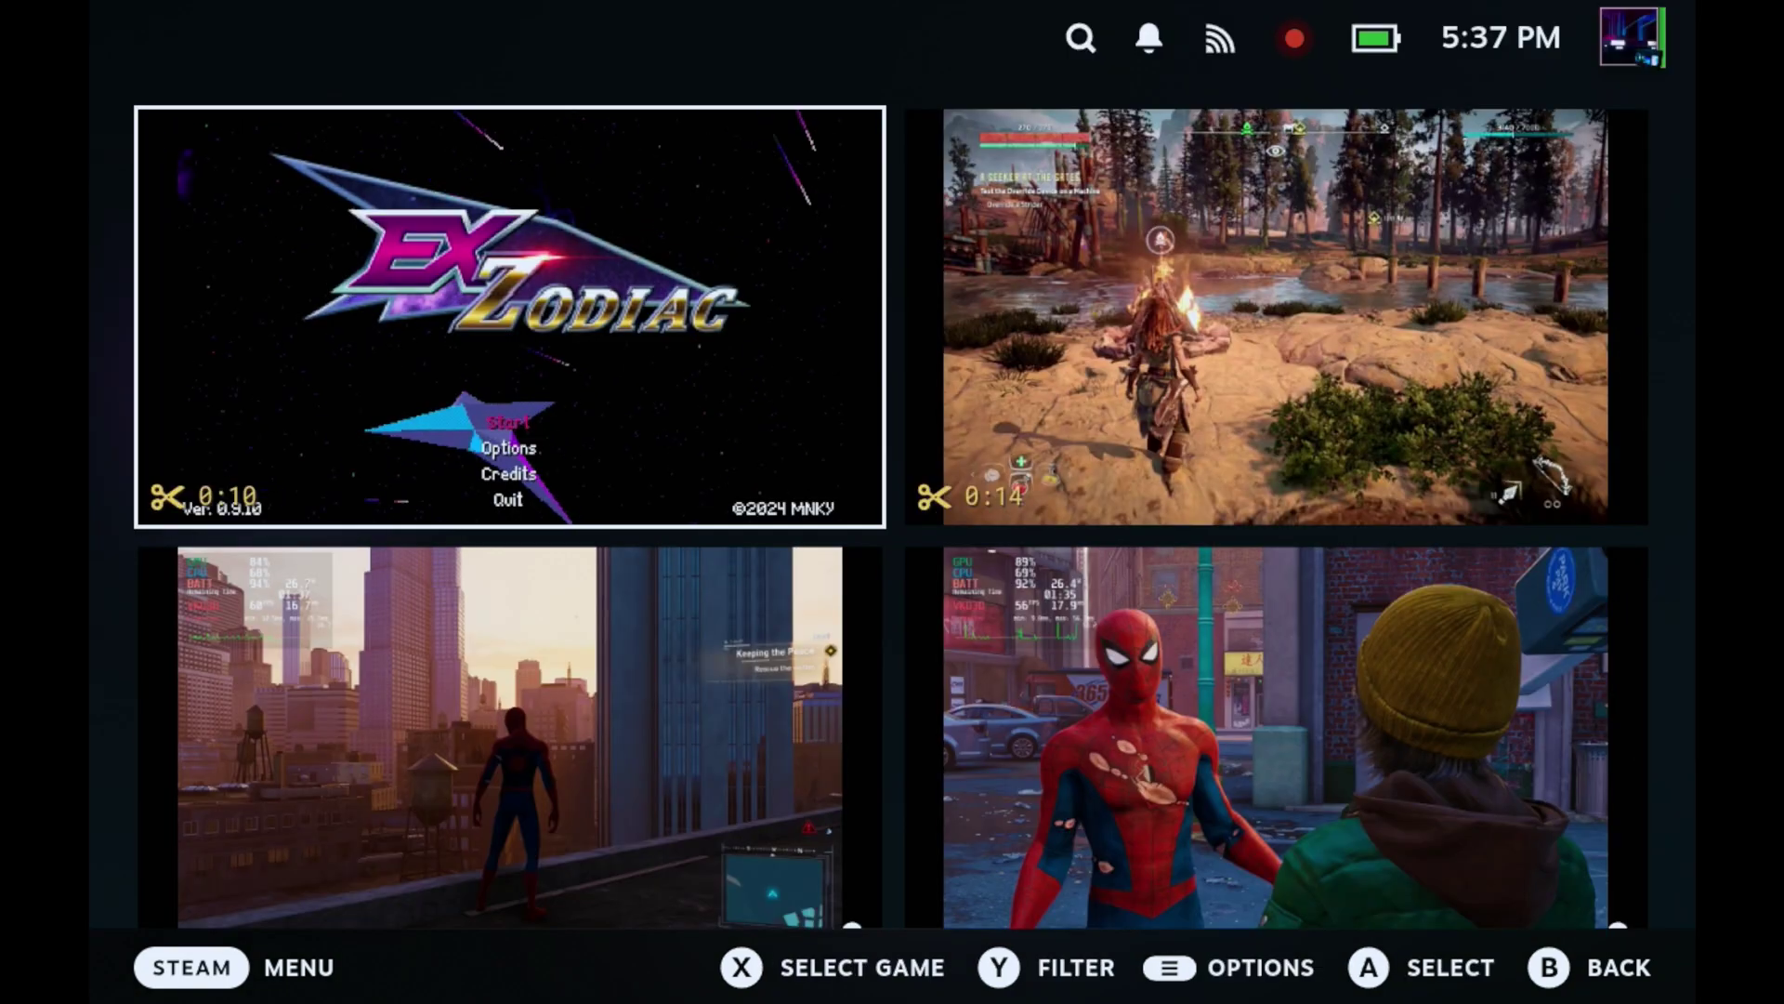
{"action": "key", "text": "Return"}
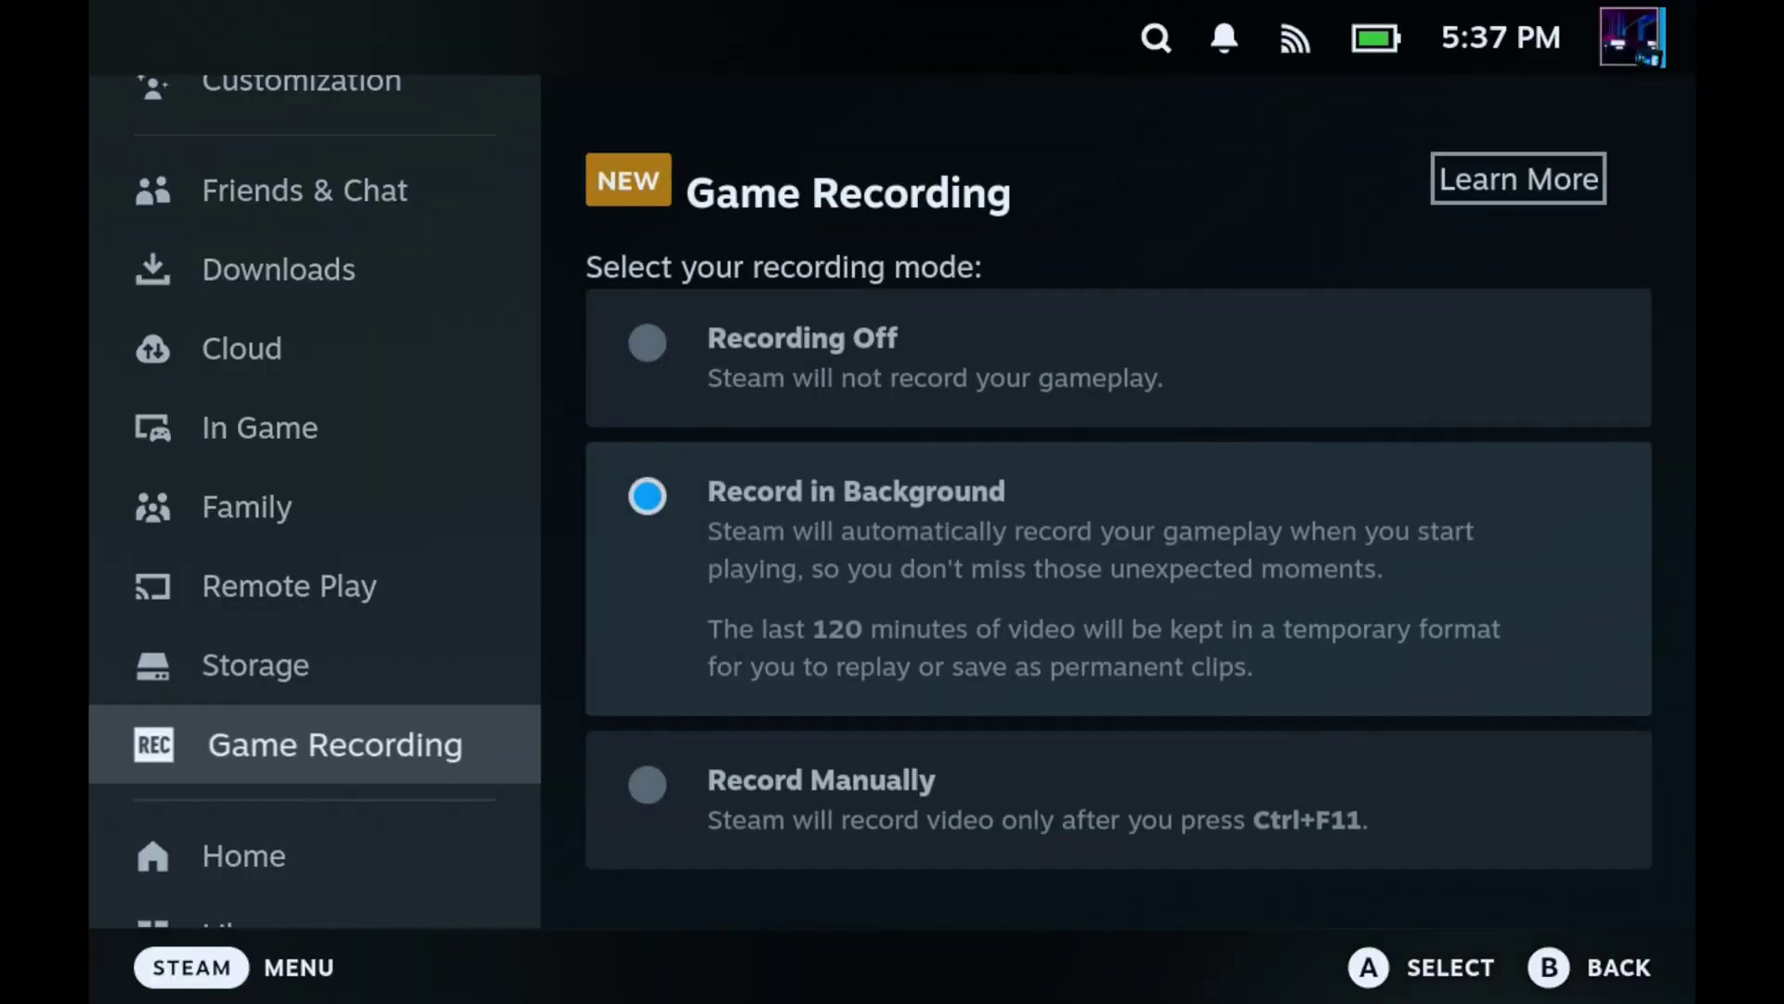
- Select Record Manually among the Game Recording modes
{"action": "key", "text": "Down"}
{"action": "key", "text": "Down"}
{"action": "key", "text": "Down"}
{"action": "key", "text": "Return"}
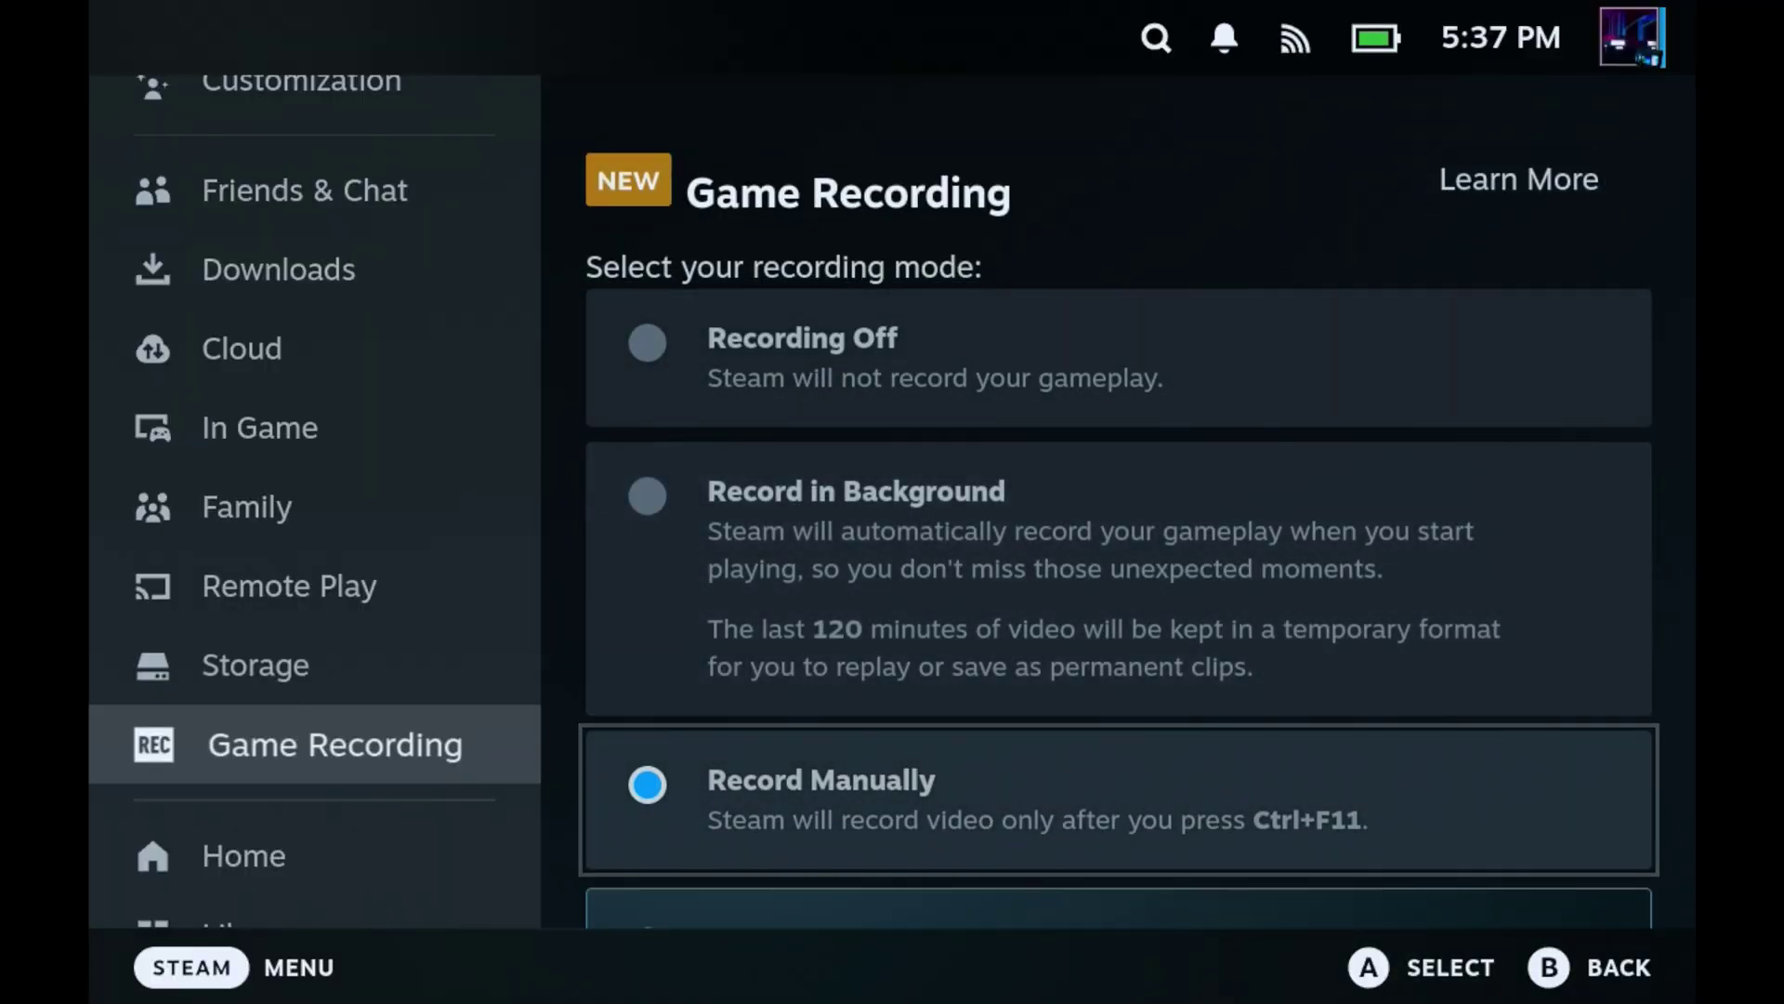
{"action": "key", "text": "Down"}
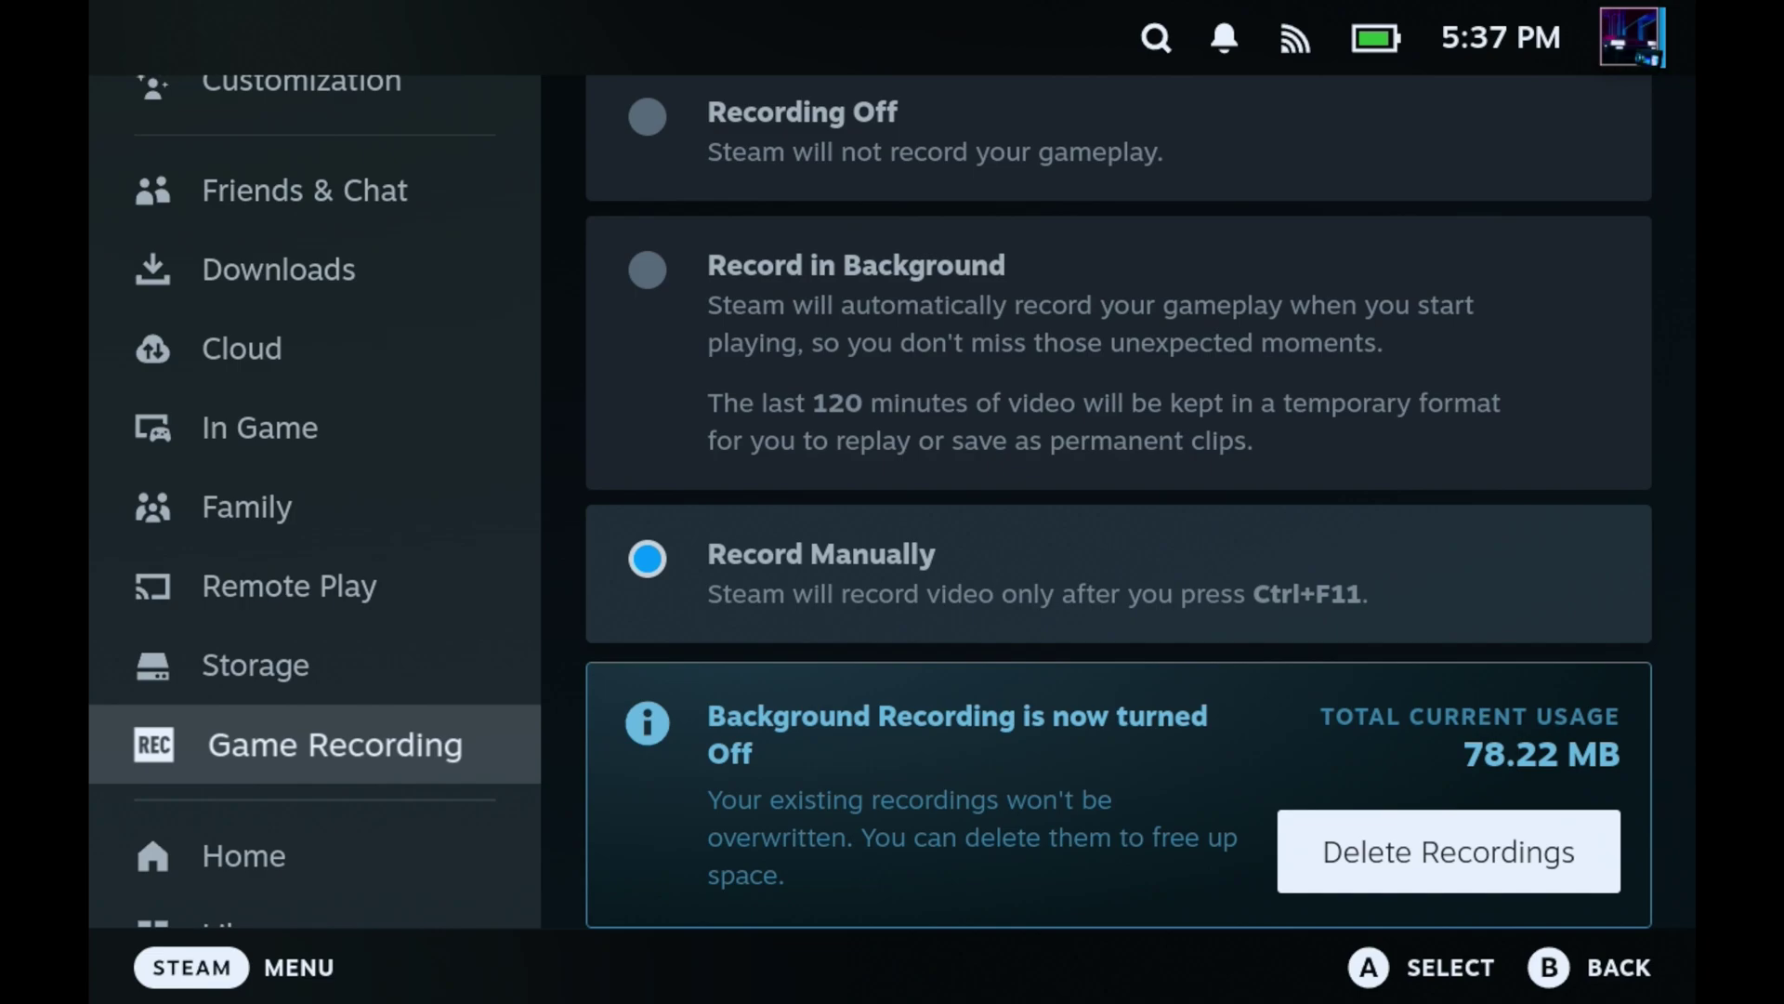
{"action": "key", "text": "Down"}
{"action": "key", "text": "Down"}
{"action": "key", "text": "Down"}
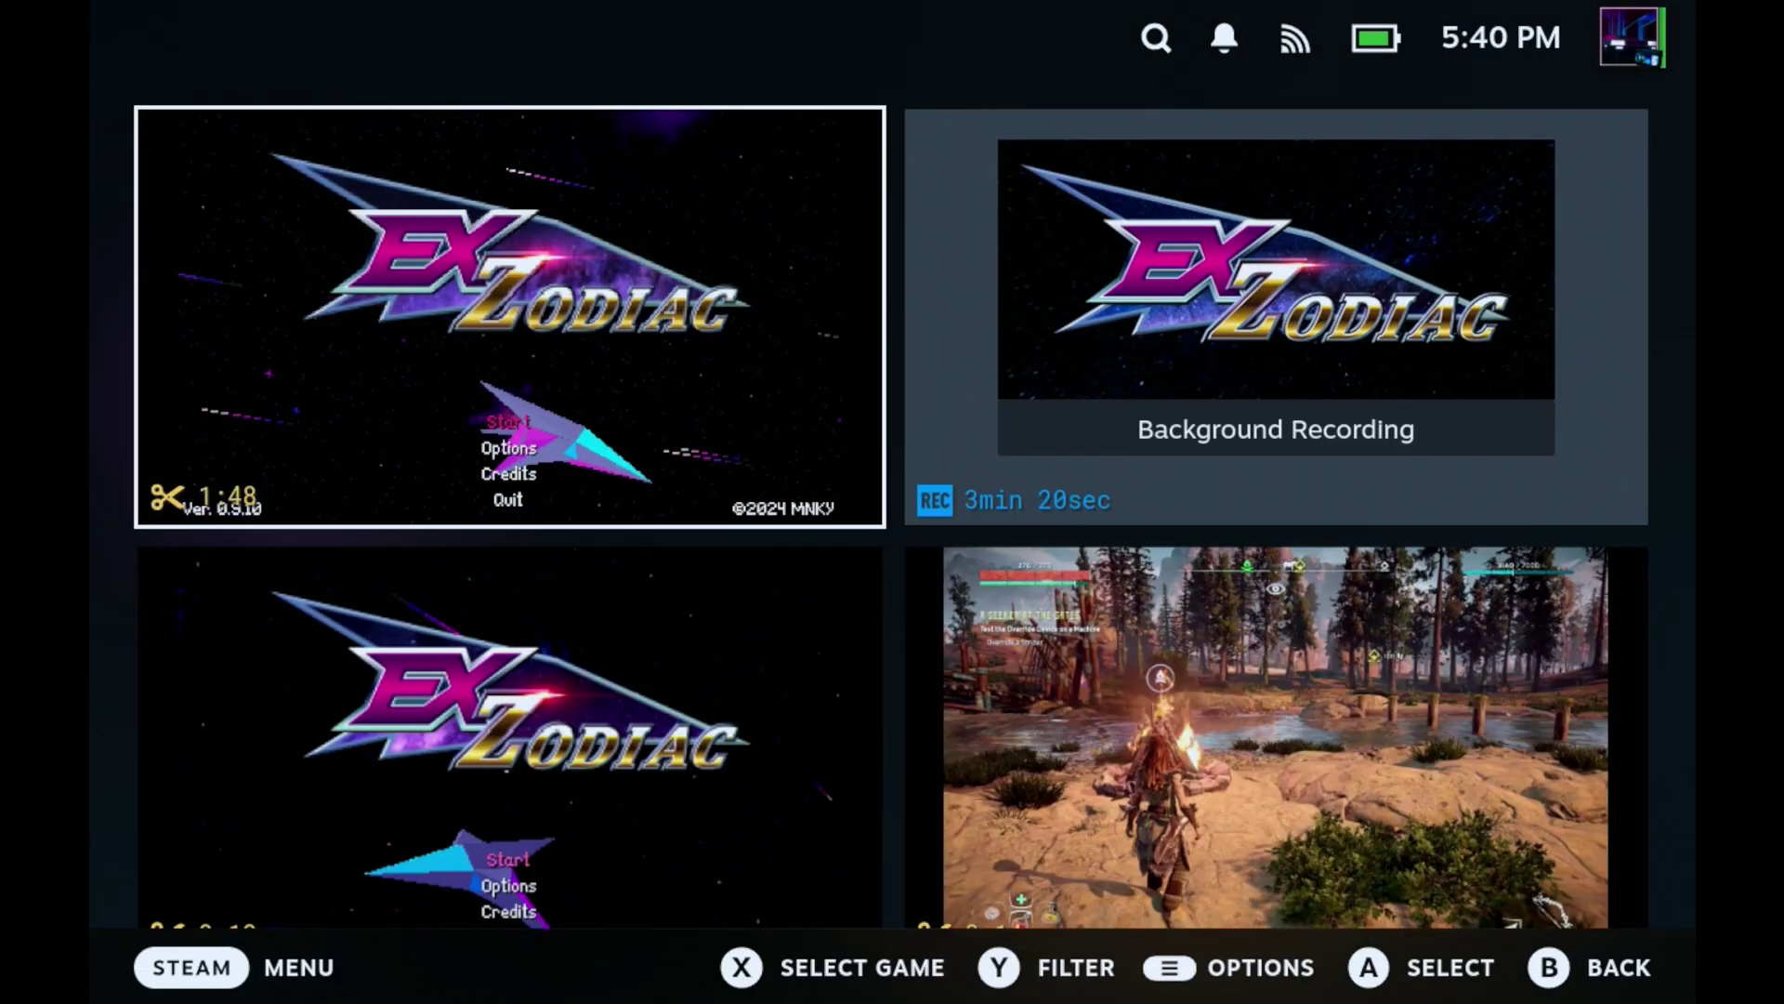
- Play the top-left 1:48 Ex Zodiac clip in Media
{"action": "key", "text": "Right"}
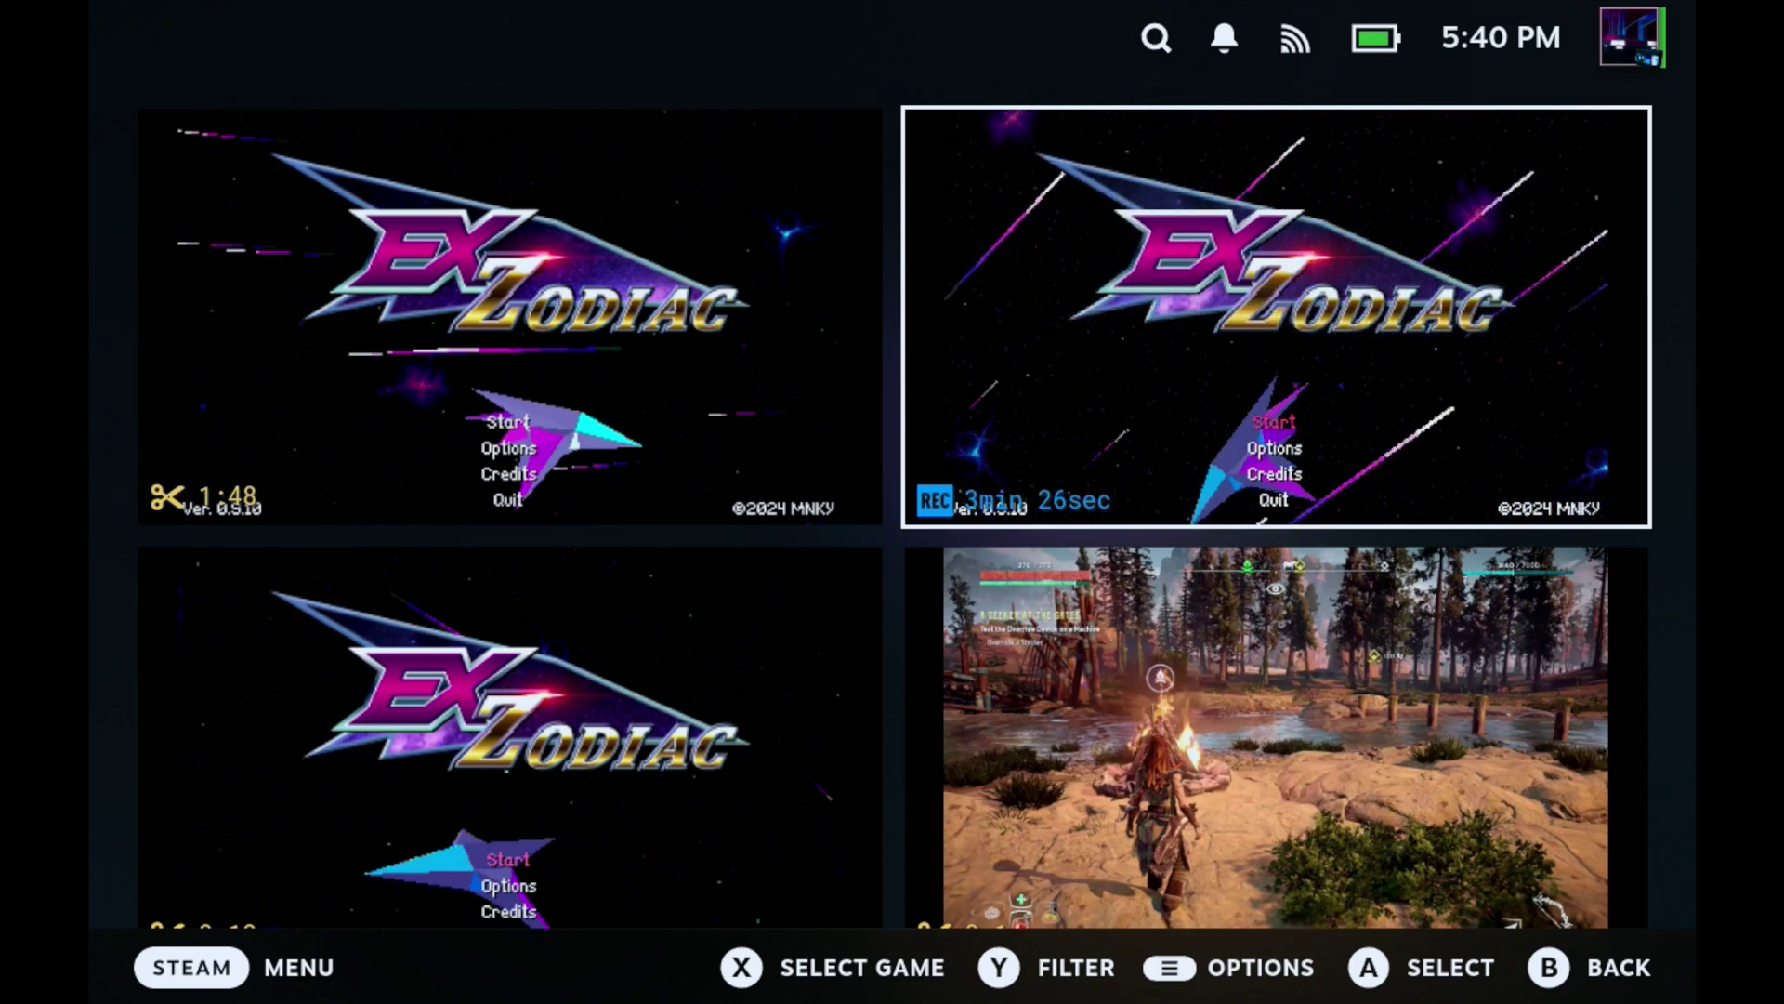
{"action": "key", "text": "Left"}
{"action": "key", "text": "Down"}
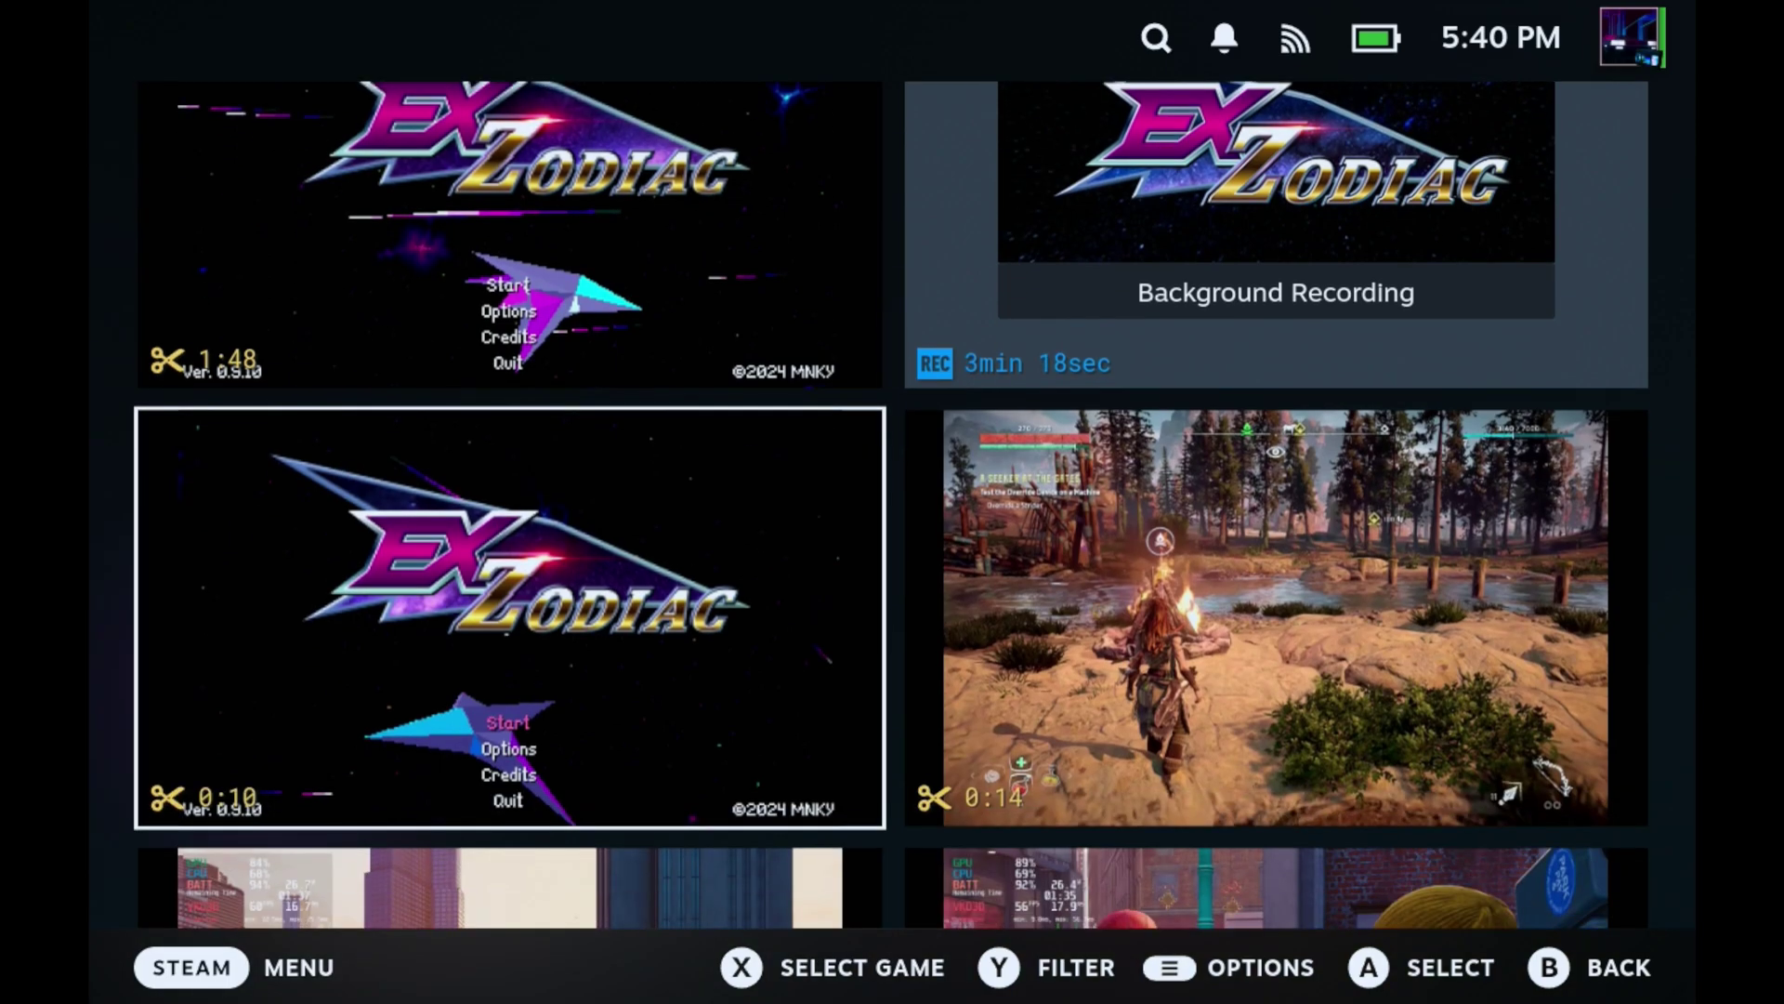
{"action": "key", "text": "Up"}
{"action": "key", "text": "Return"}
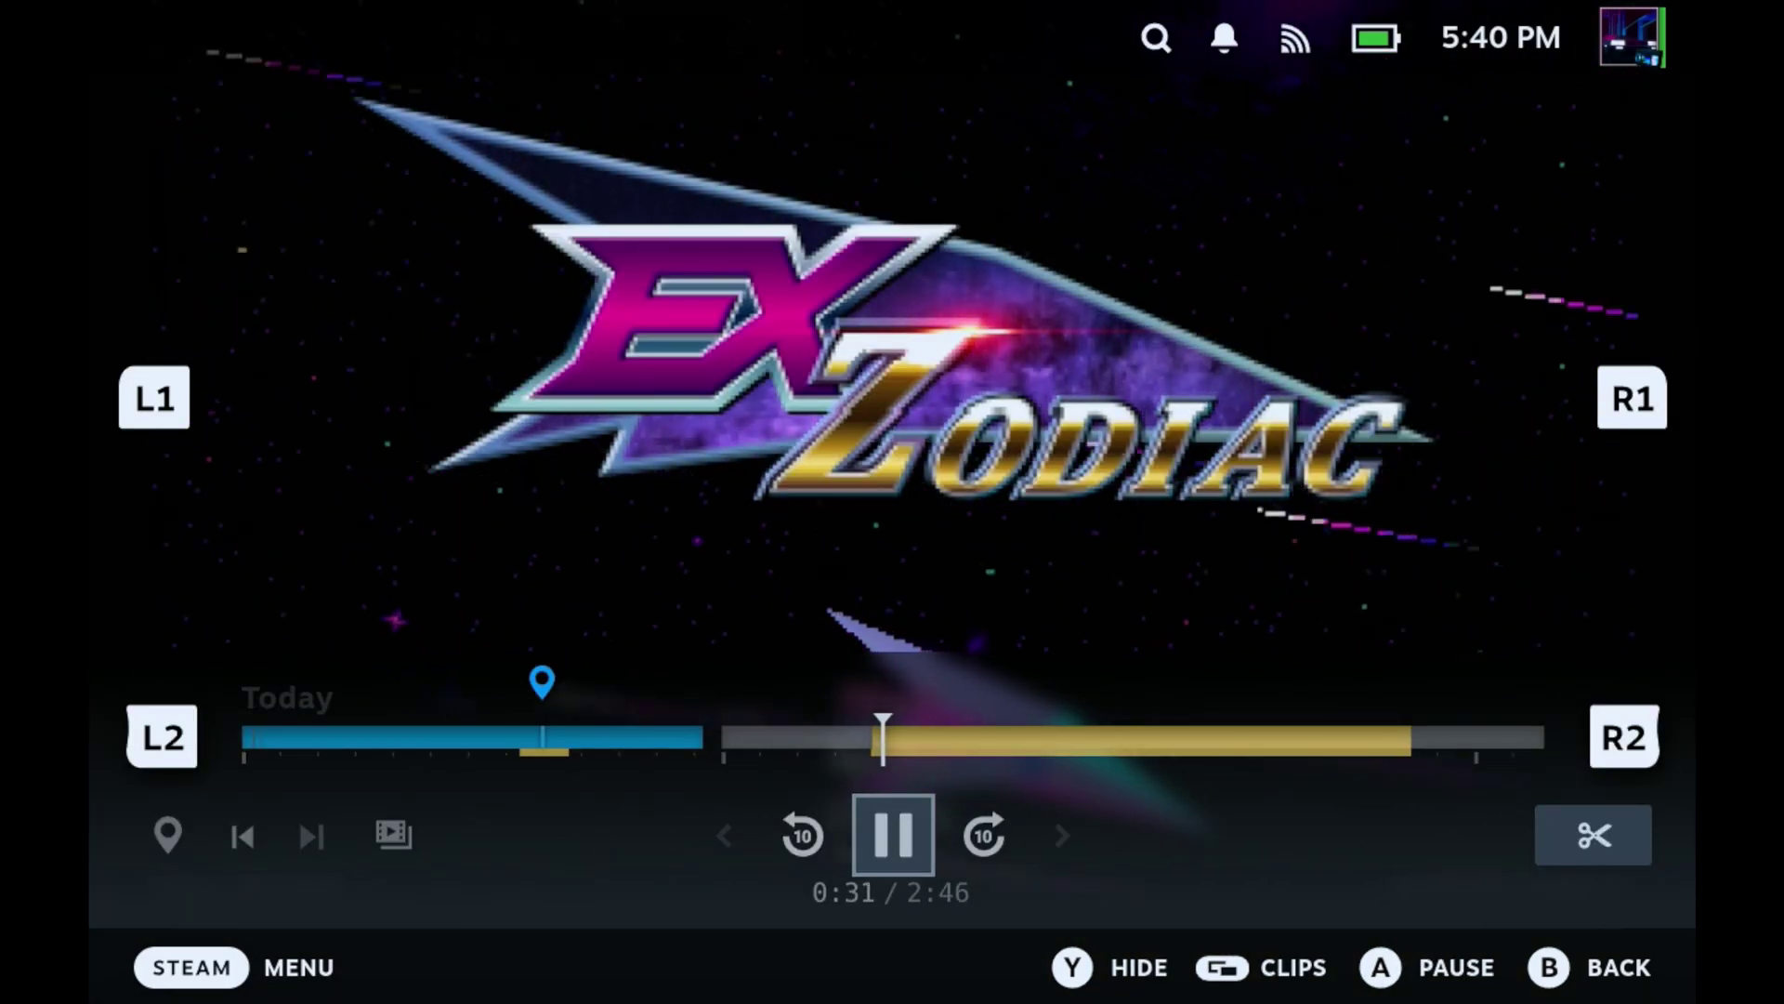
- Reopen the 1:48 clip, pause it at 0:10 and start trimming
{"action": "key", "text": "Escape"}
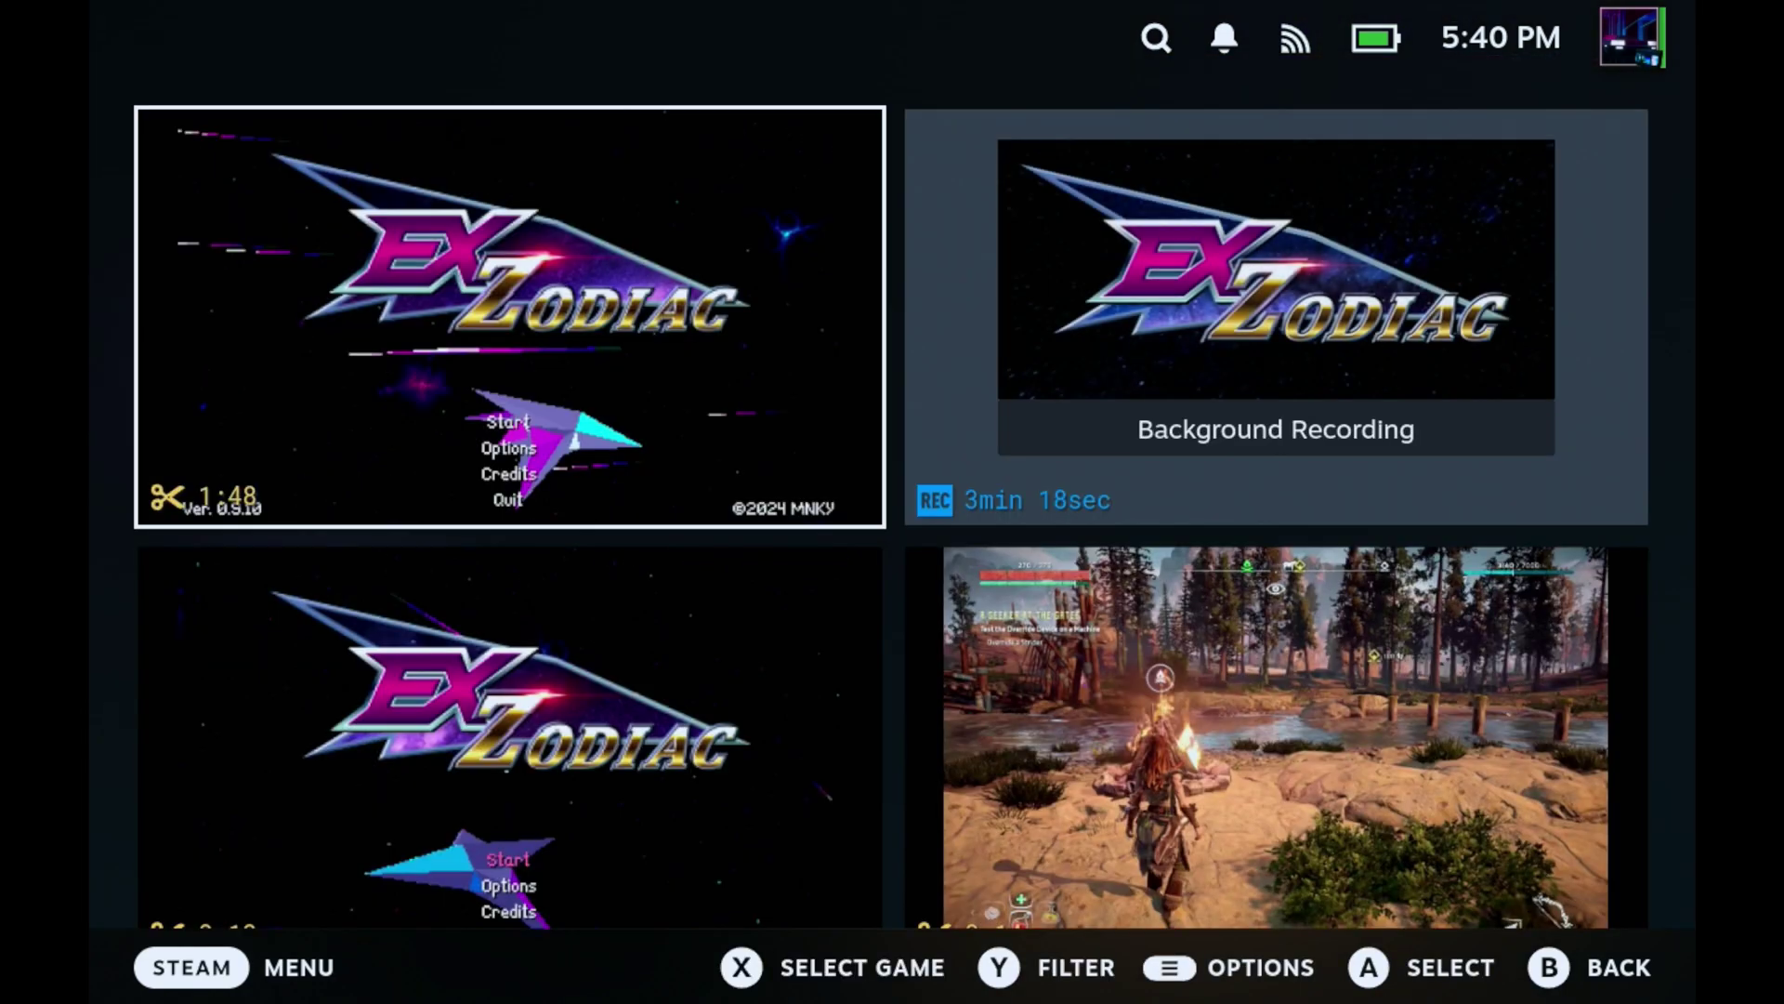
{"action": "key", "text": "Return"}
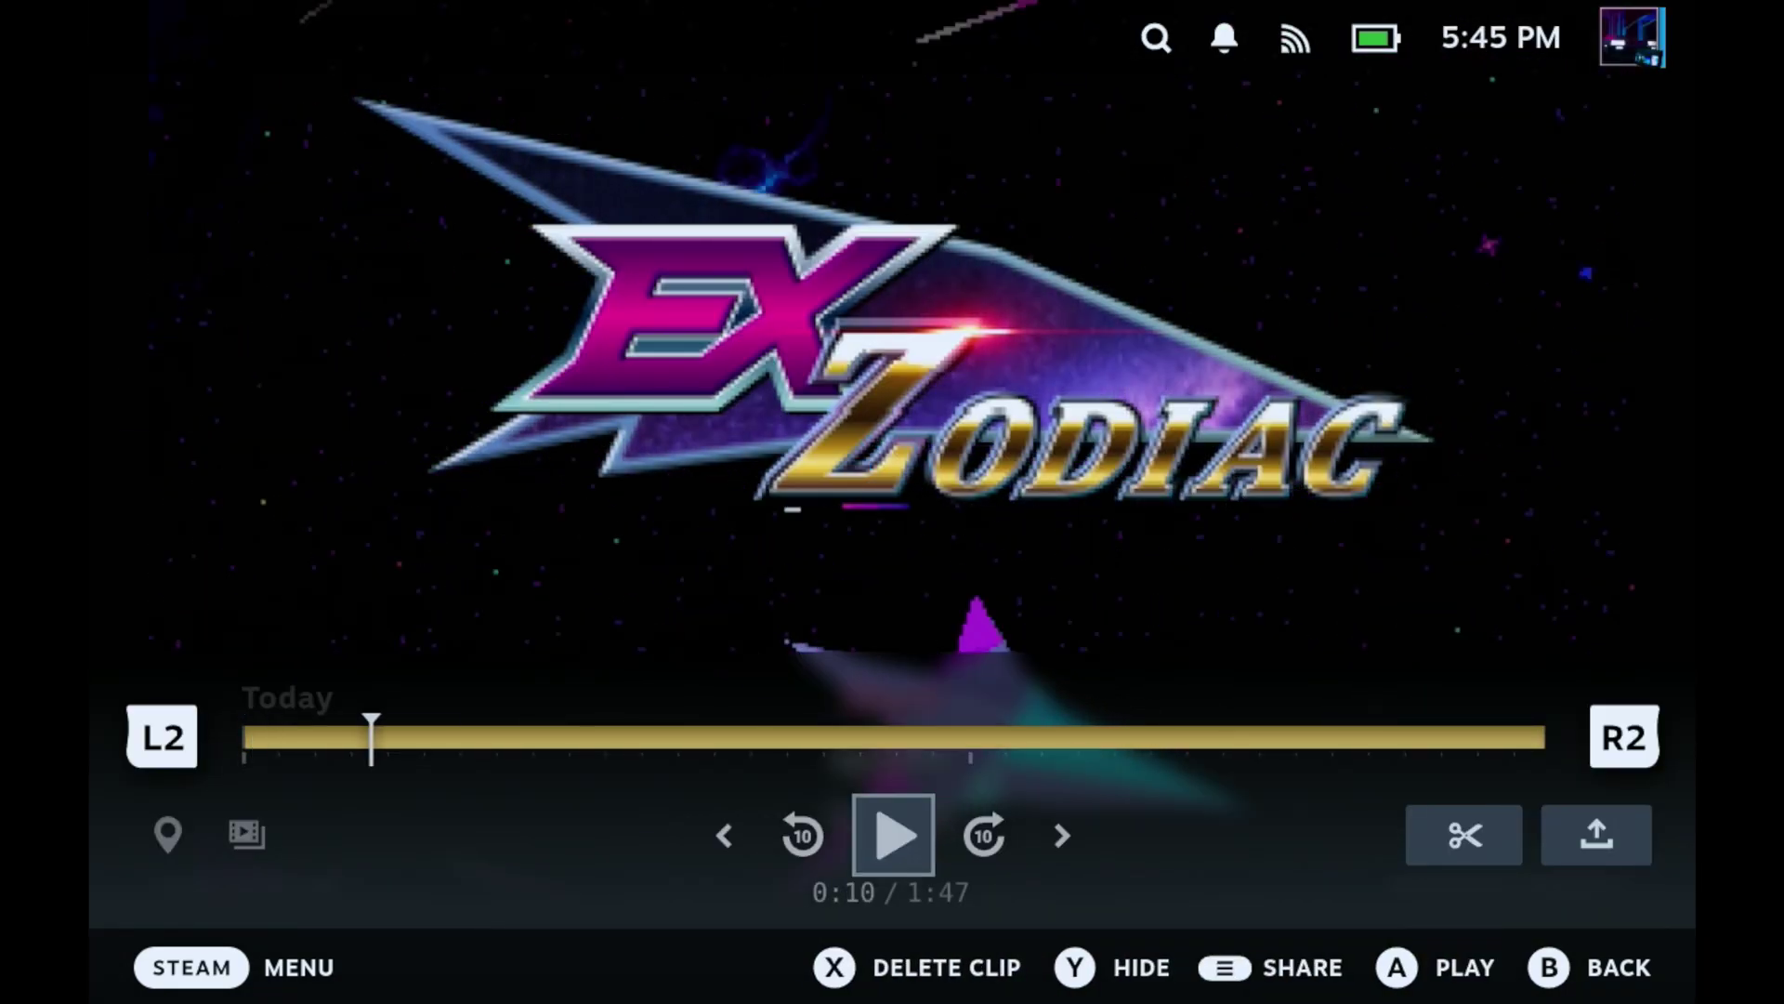
{"action": "key", "text": "Right"}
{"action": "key", "text": "Right"}
{"action": "key", "text": "Return"}
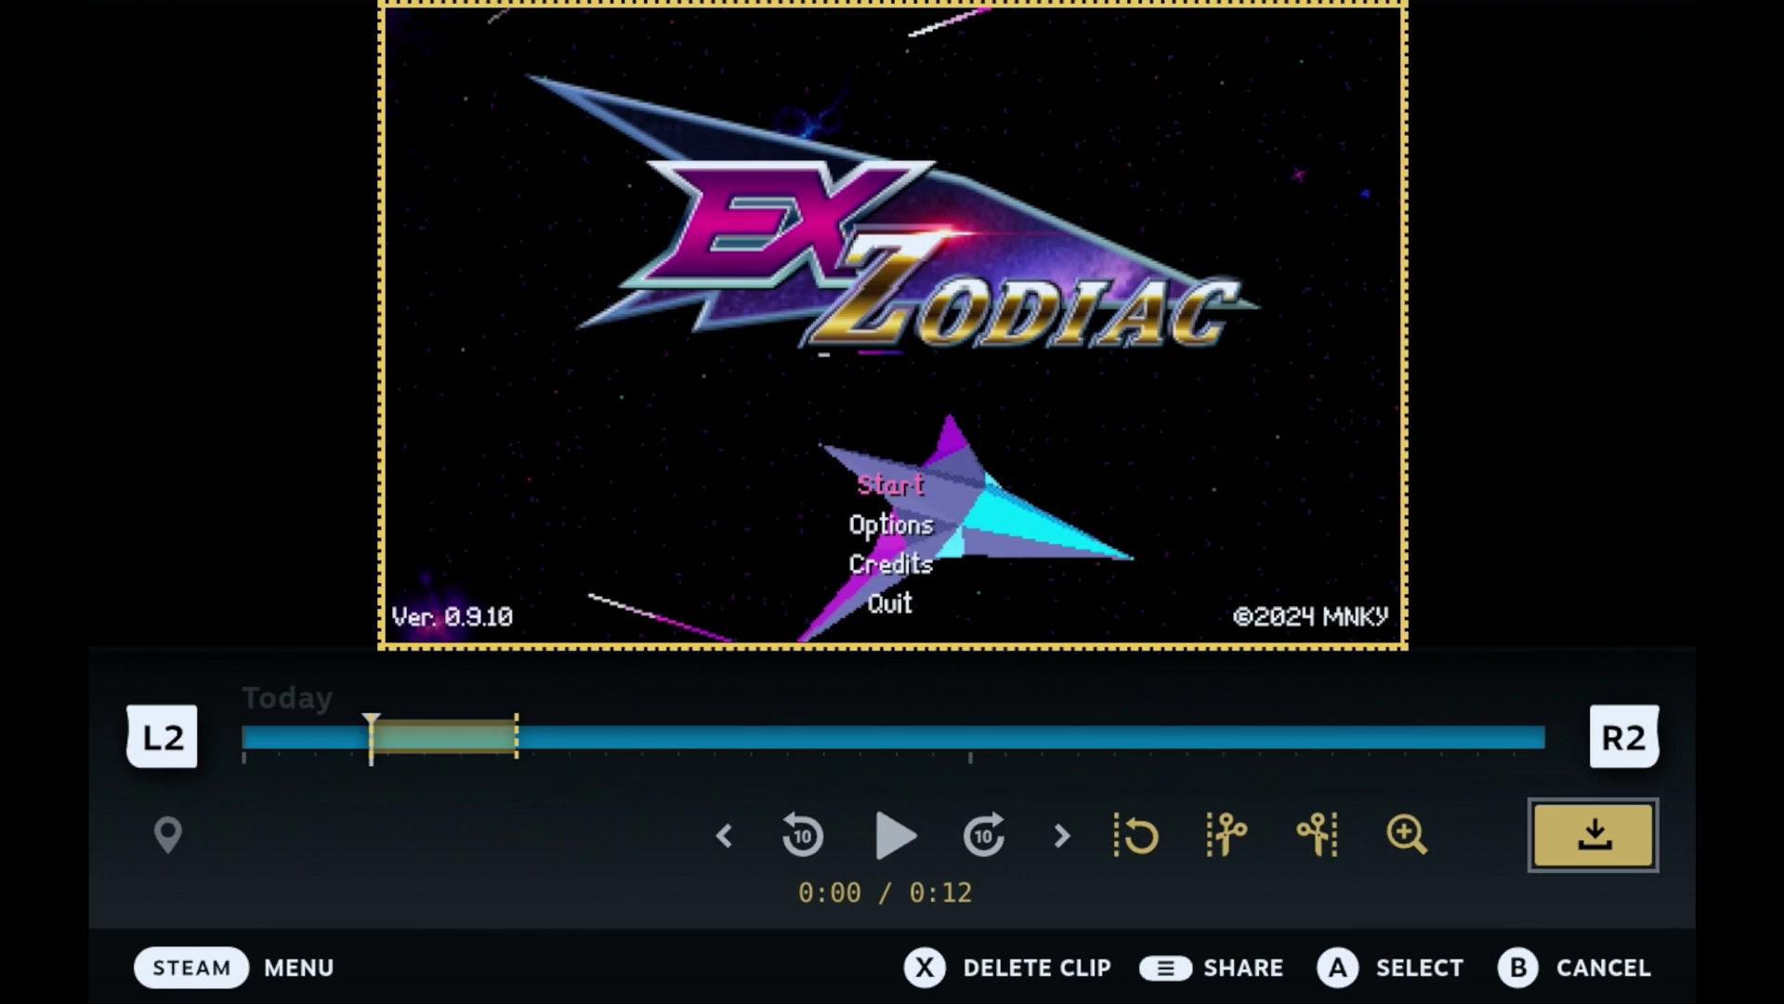
- Rewind the clip preview to the beginning and set the trim start there
{"action": "key", "text": "Left"}
{"action": "key", "text": "Left"}
{"action": "key", "text": "Left"}
{"action": "key", "text": "Left"}
{"action": "key", "text": "Left"}
{"action": "key", "text": "Left"}
{"action": "key", "text": "Left"}
{"action": "key", "text": "Left"}
{"action": "key", "text": "Left"}
{"action": "key", "text": "Left"}
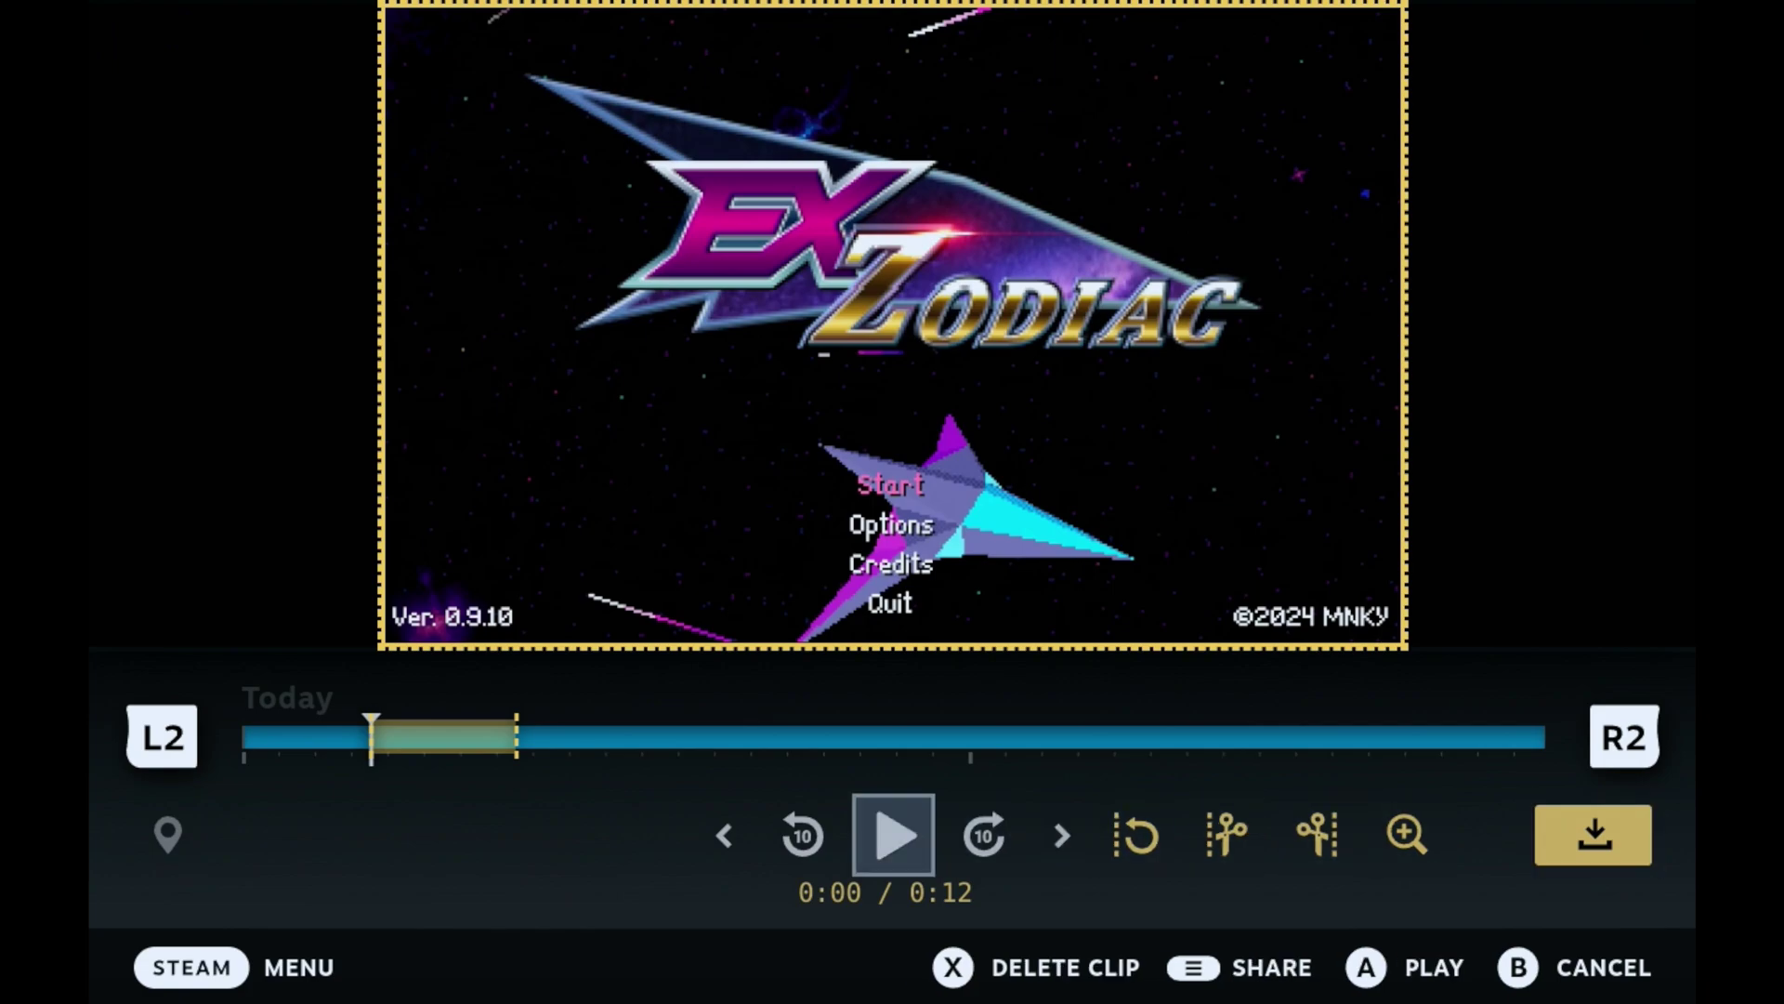
{"action": "key", "text": "Right"}
{"action": "key", "text": "Right"}
{"action": "key", "text": "Right"}
{"action": "key", "text": "Right"}
{"action": "key", "text": "Right"}
{"action": "key", "text": "Right"}
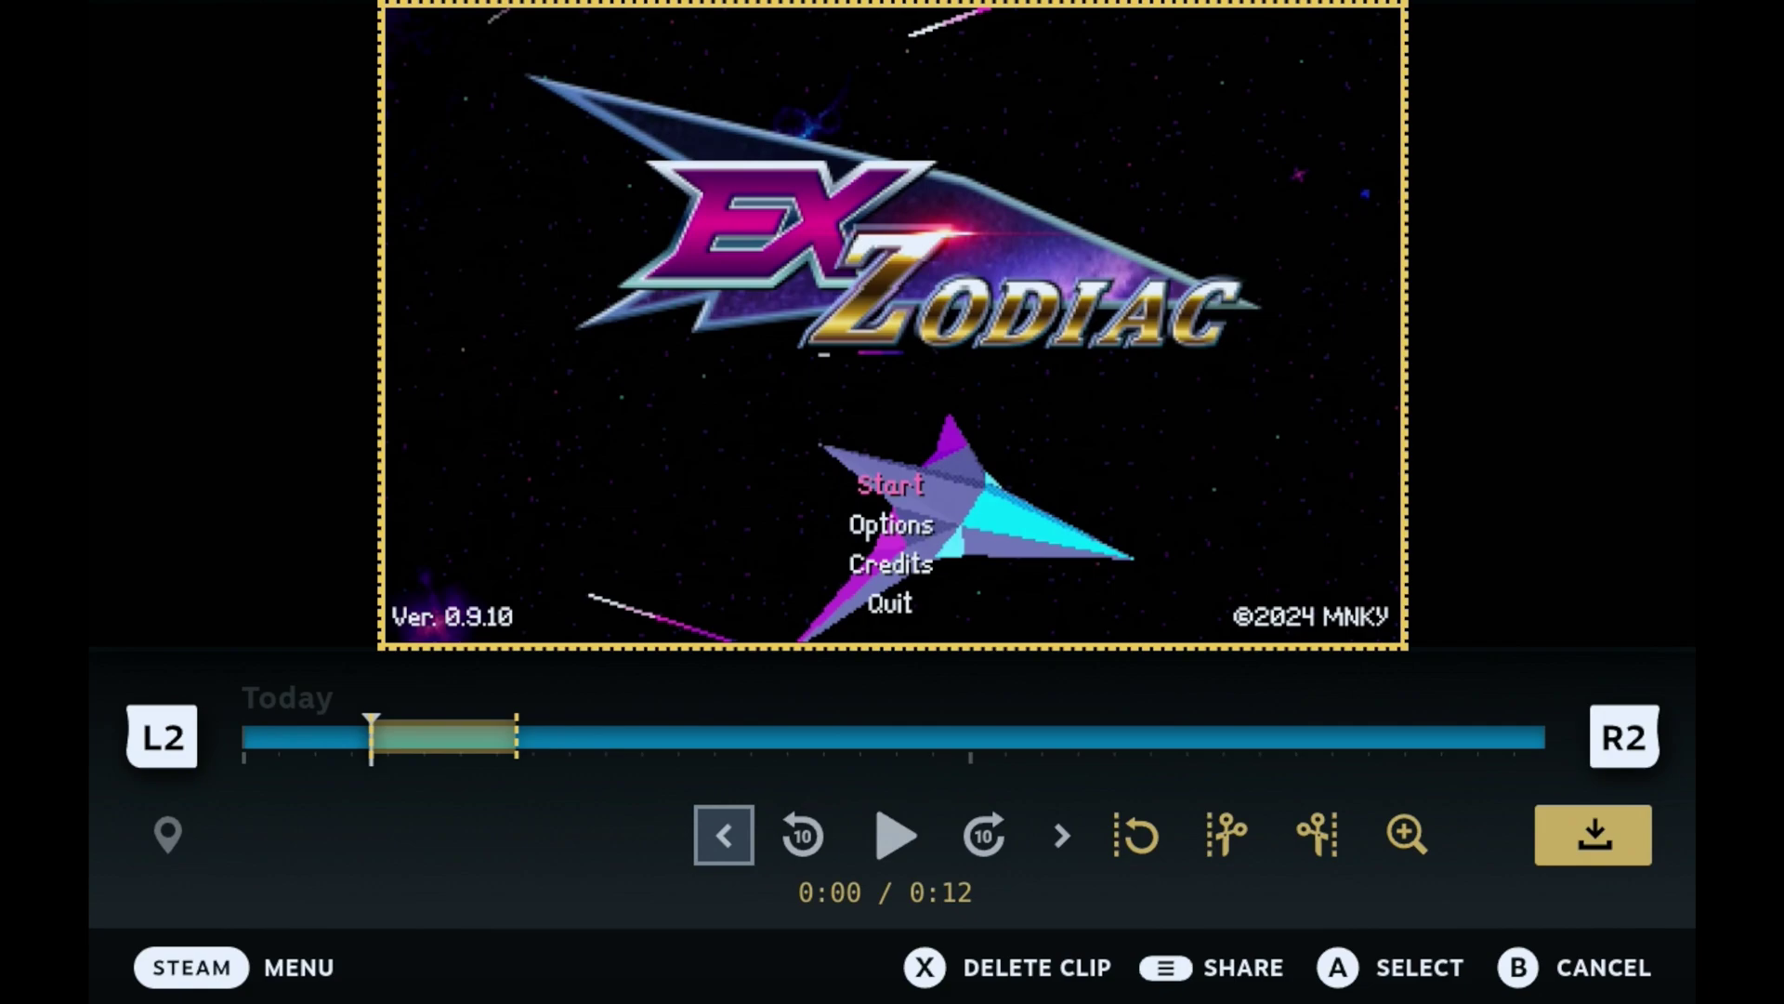
{"action": "key", "text": "Right"}
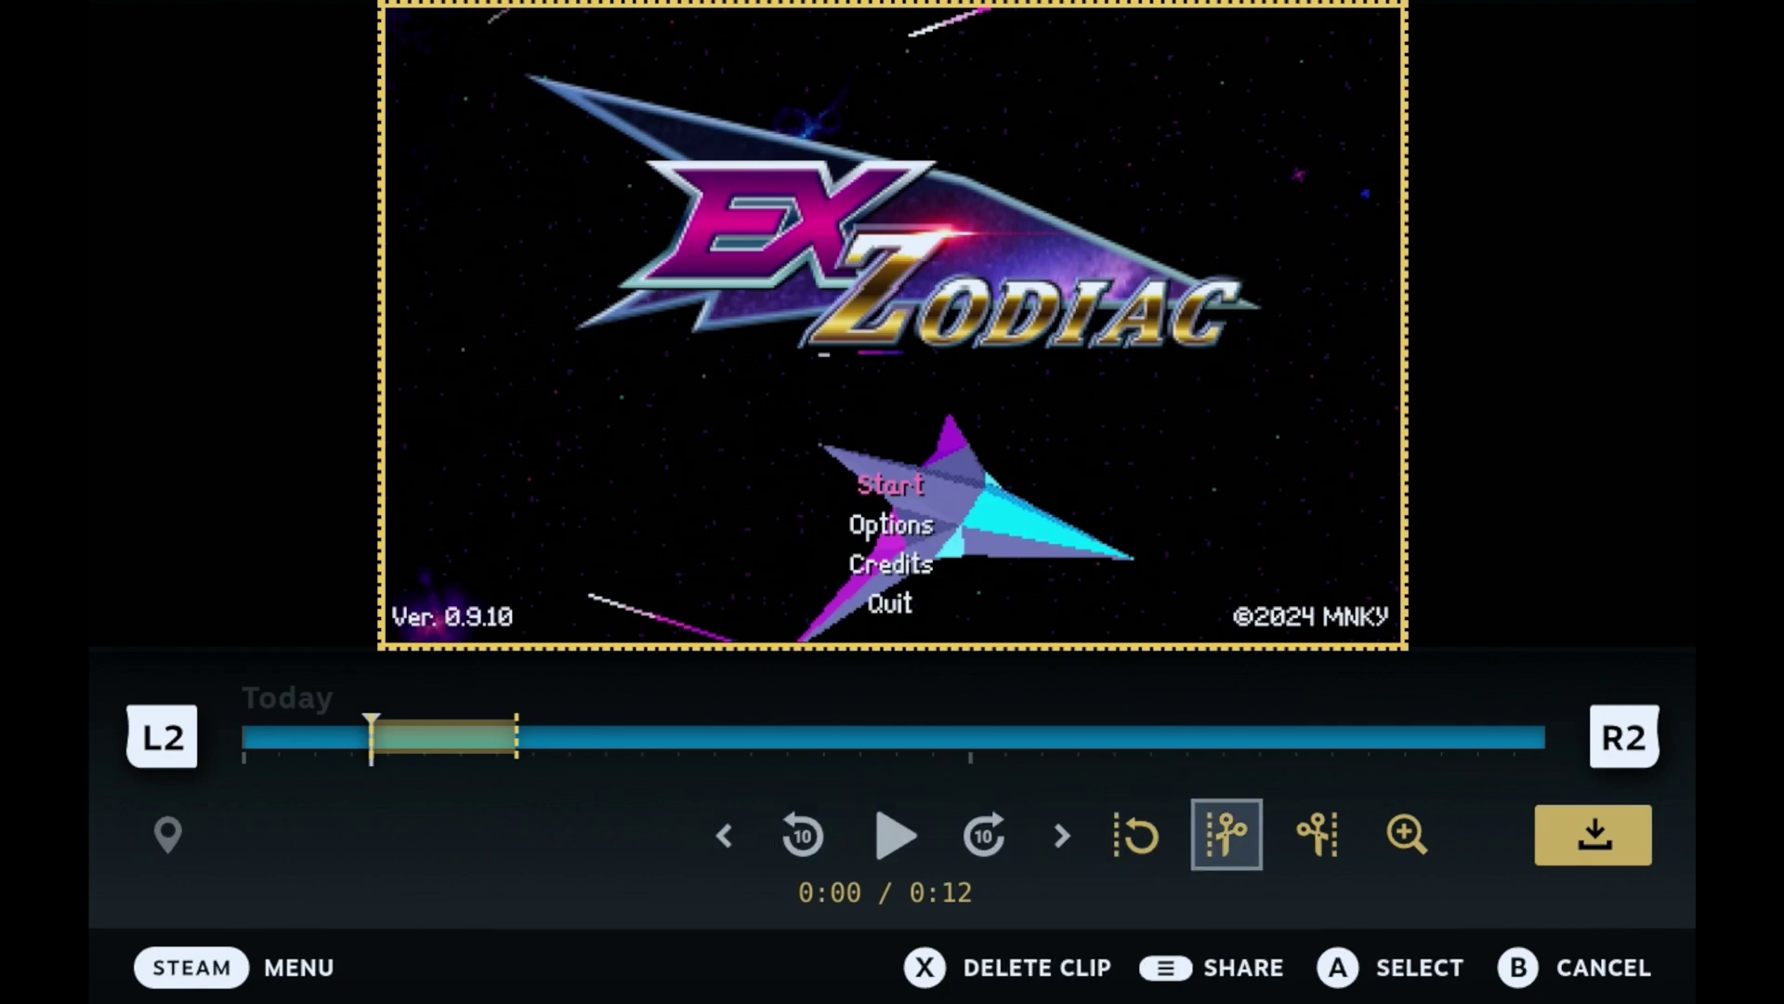
{"action": "key", "text": "Left"}
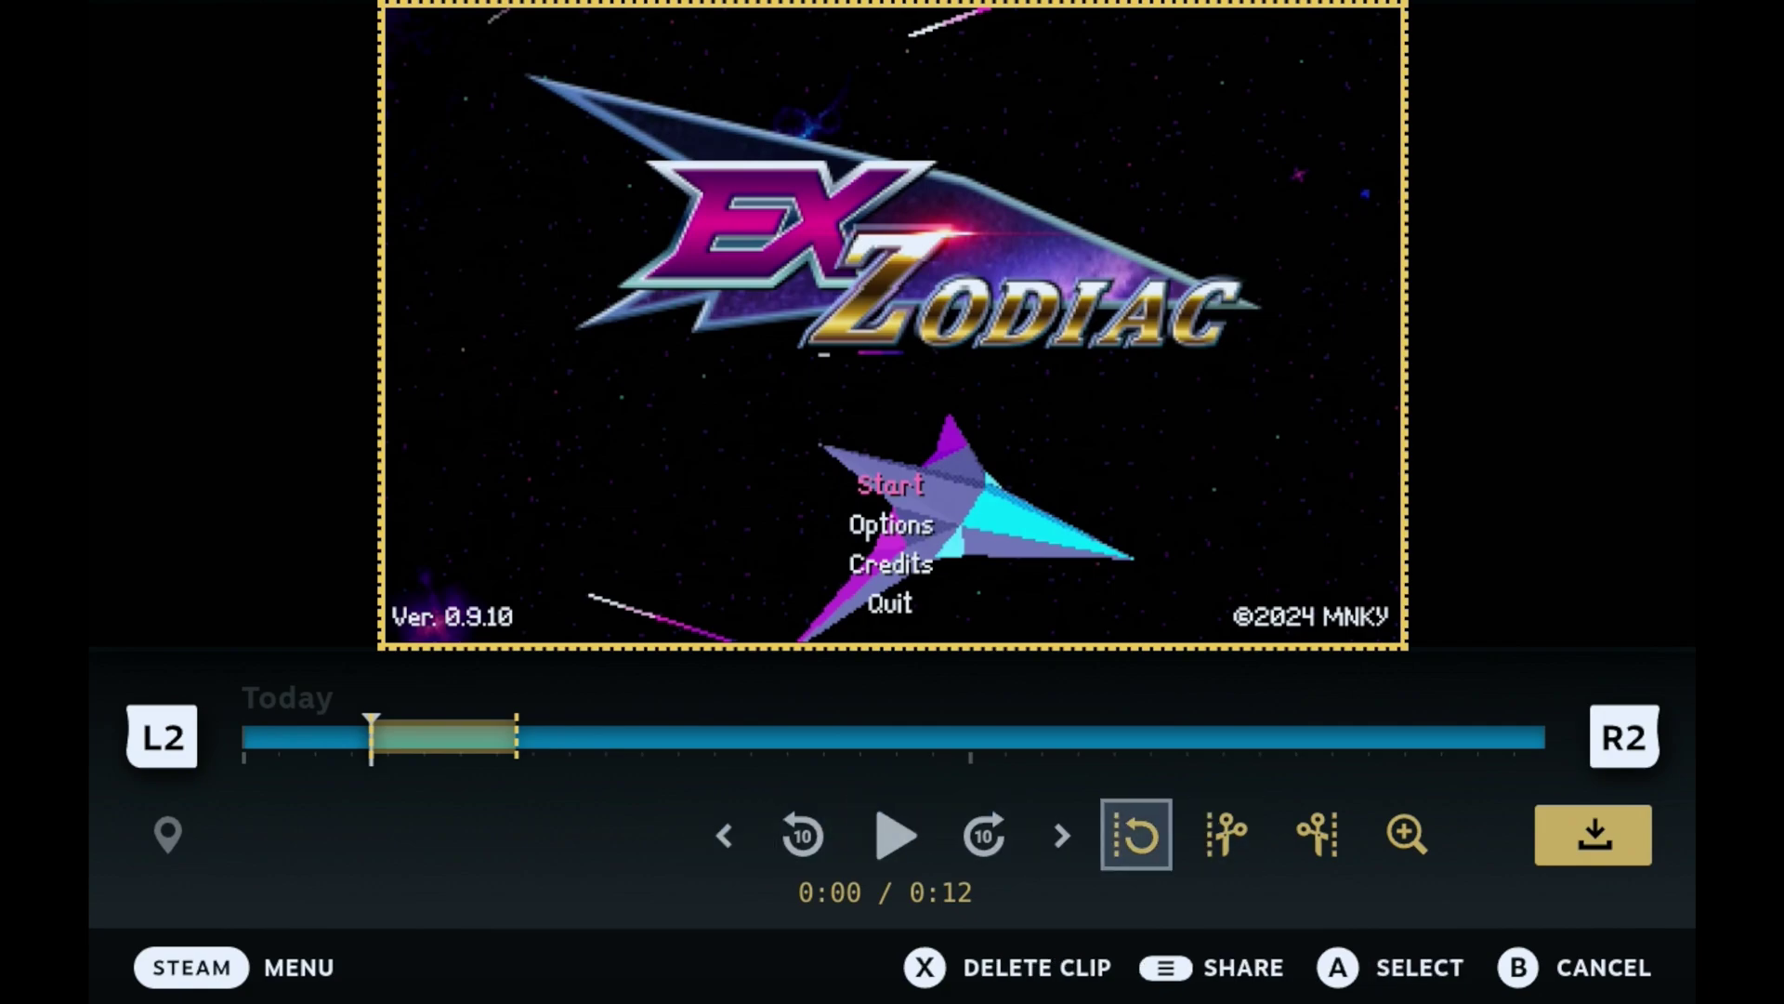
{"action": "key", "text": "Return"}
{"action": "key", "text": "Return"}
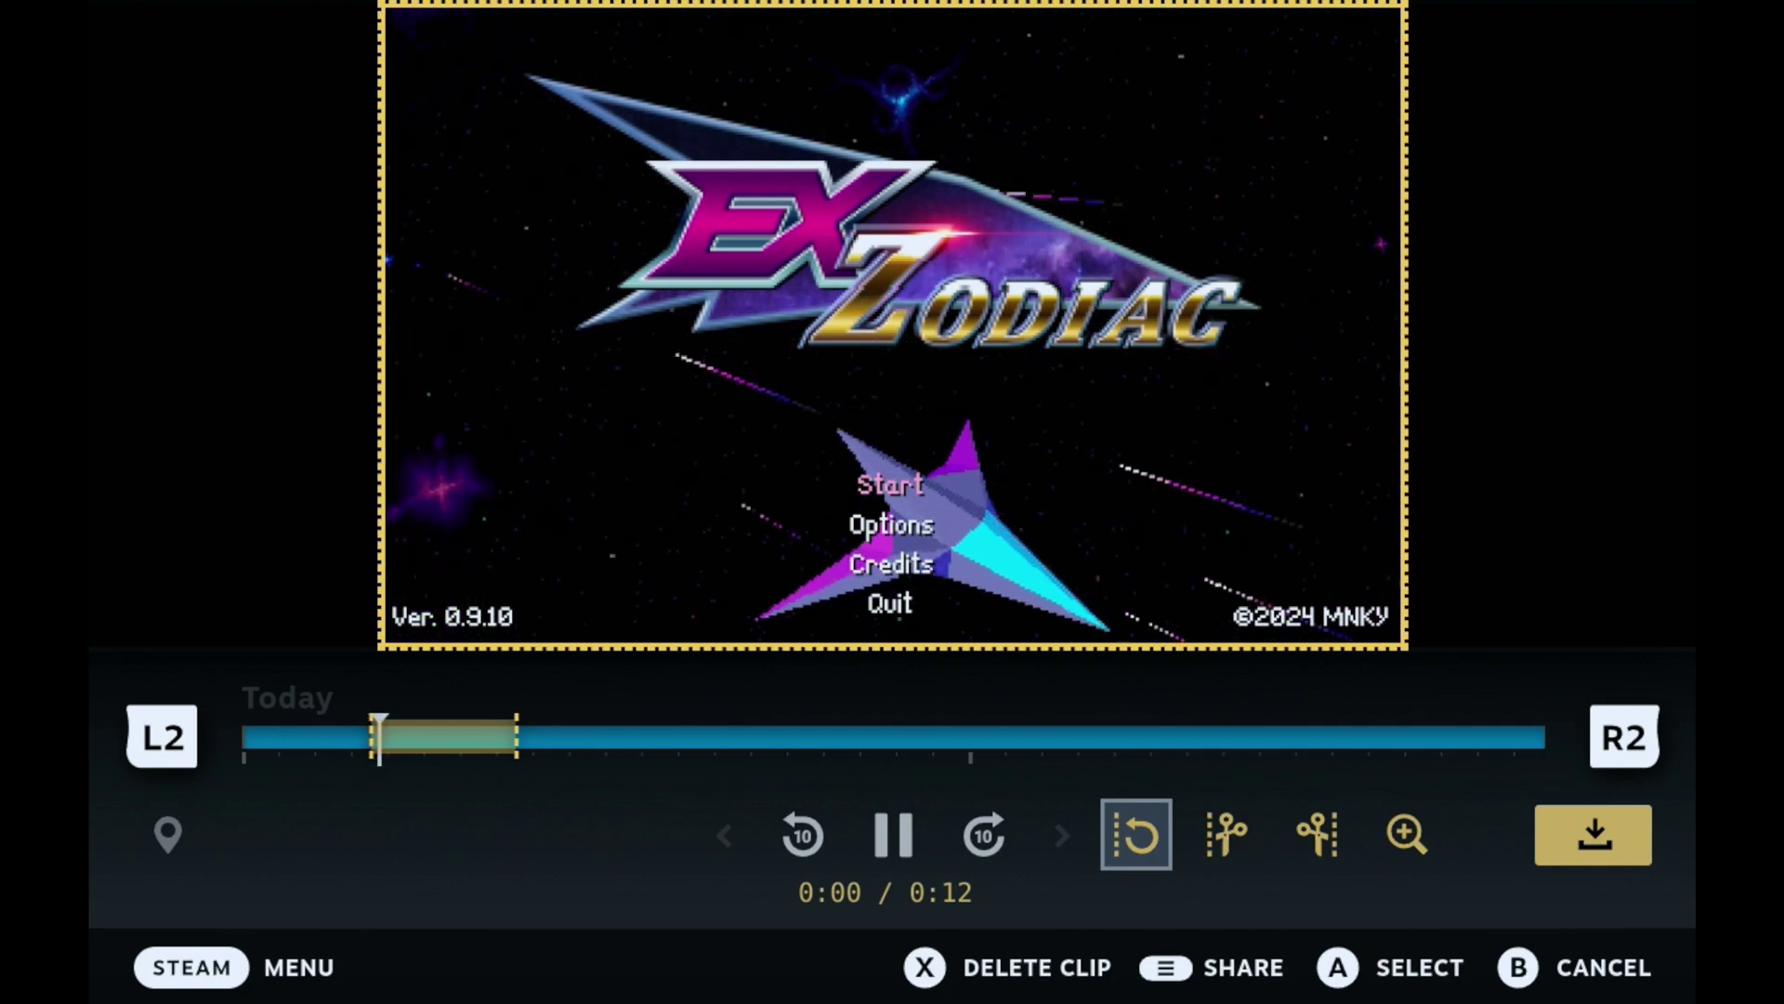
{"action": "key", "text": "Left"}
{"action": "key", "text": "Left"}
{"action": "key", "text": "Return"}
{"action": "key", "text": "Left"}
{"action": "key", "text": "Return"}
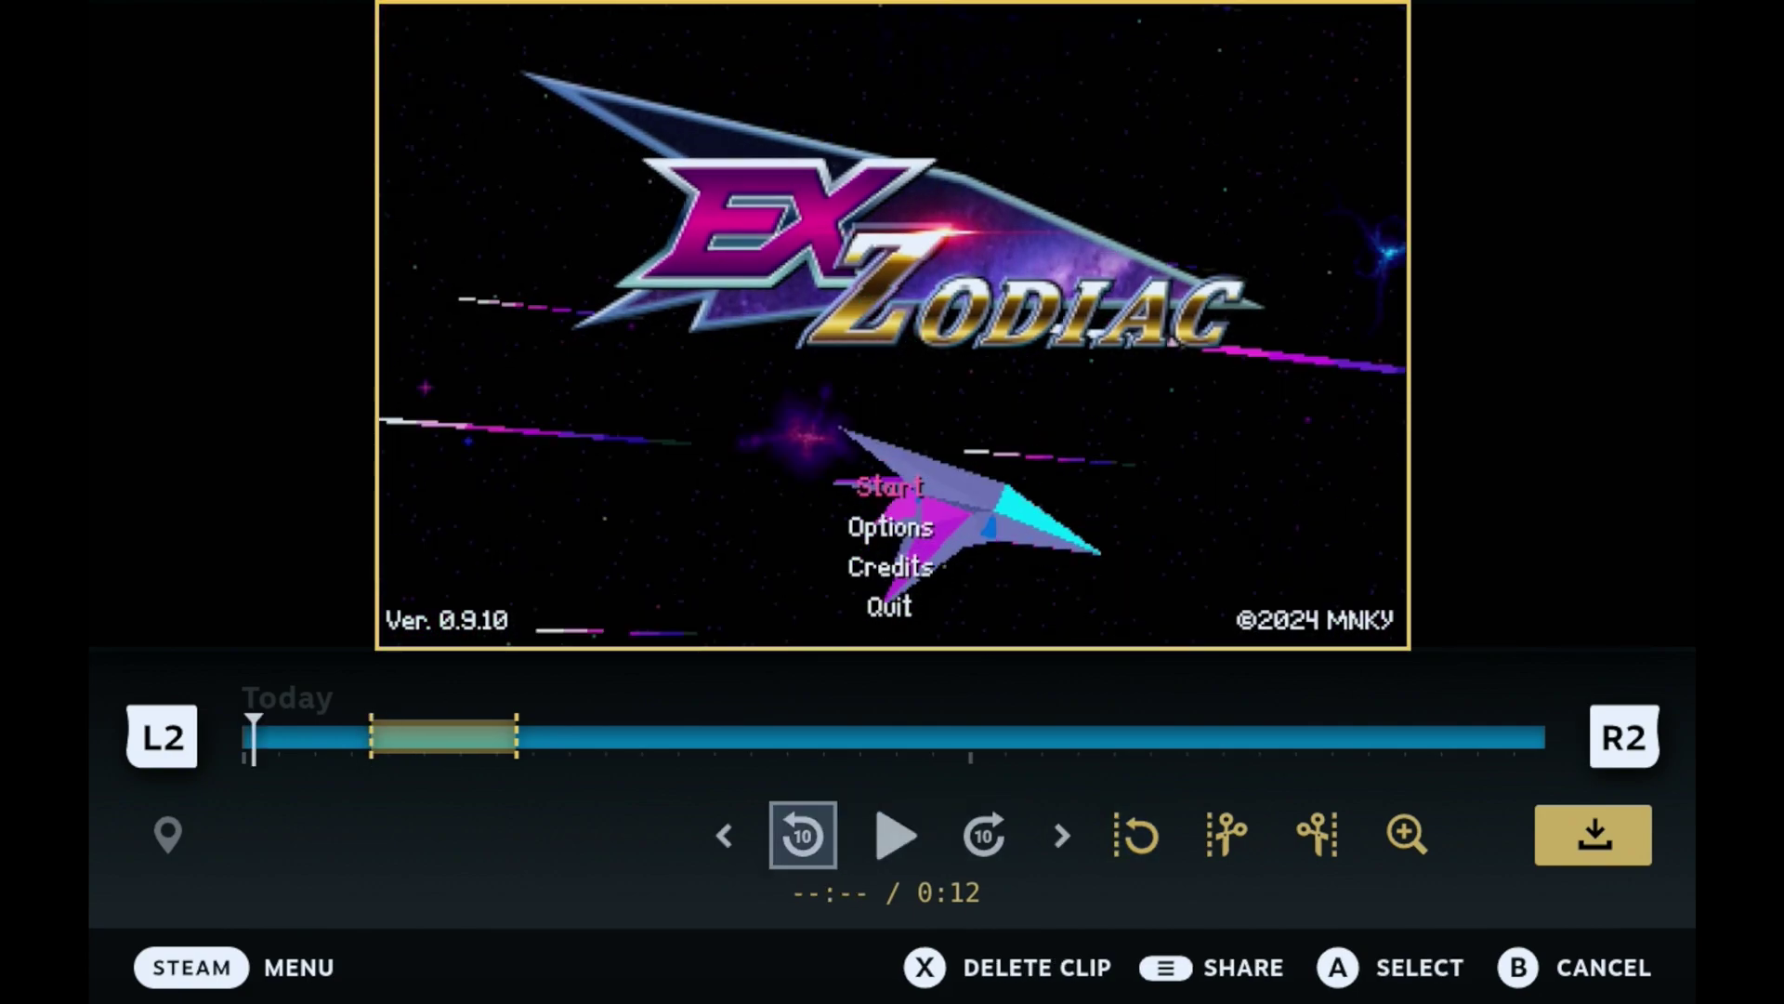
{"action": "key", "text": "Right"}
{"action": "key", "text": "Right"}
{"action": "key", "text": "Right"}
{"action": "key", "text": "Right"}
{"action": "key", "text": "Right"}
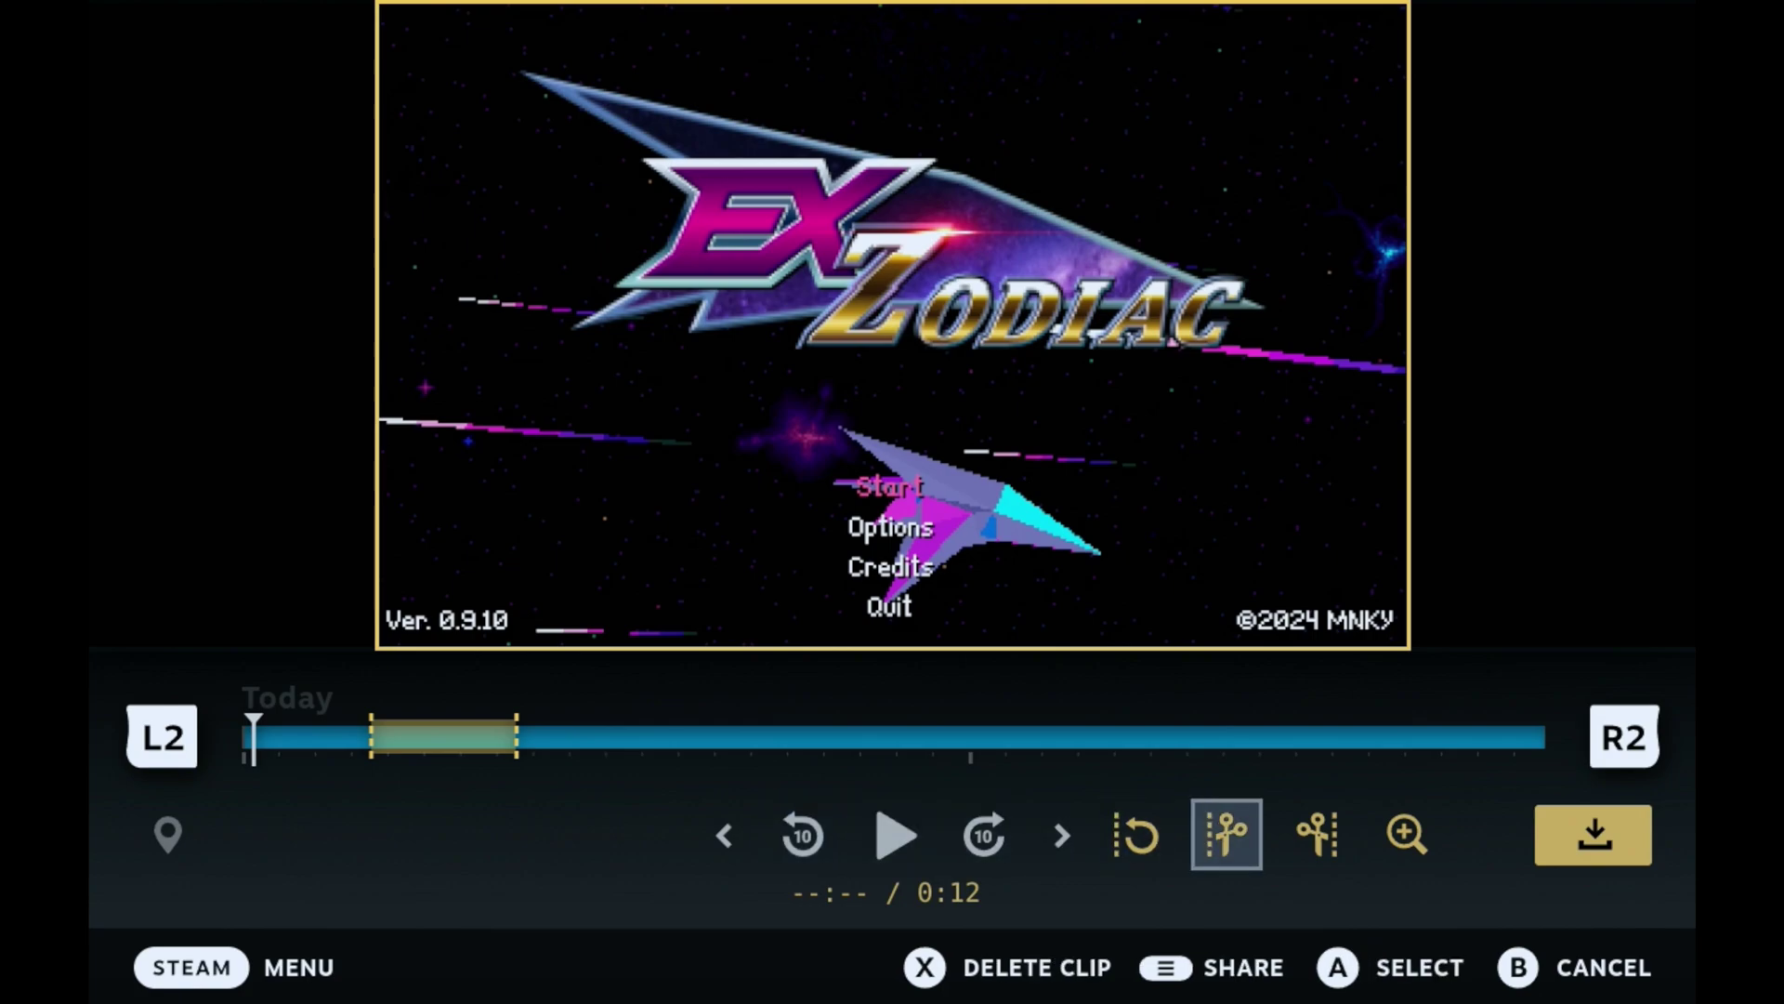
{"action": "key", "text": "Return"}
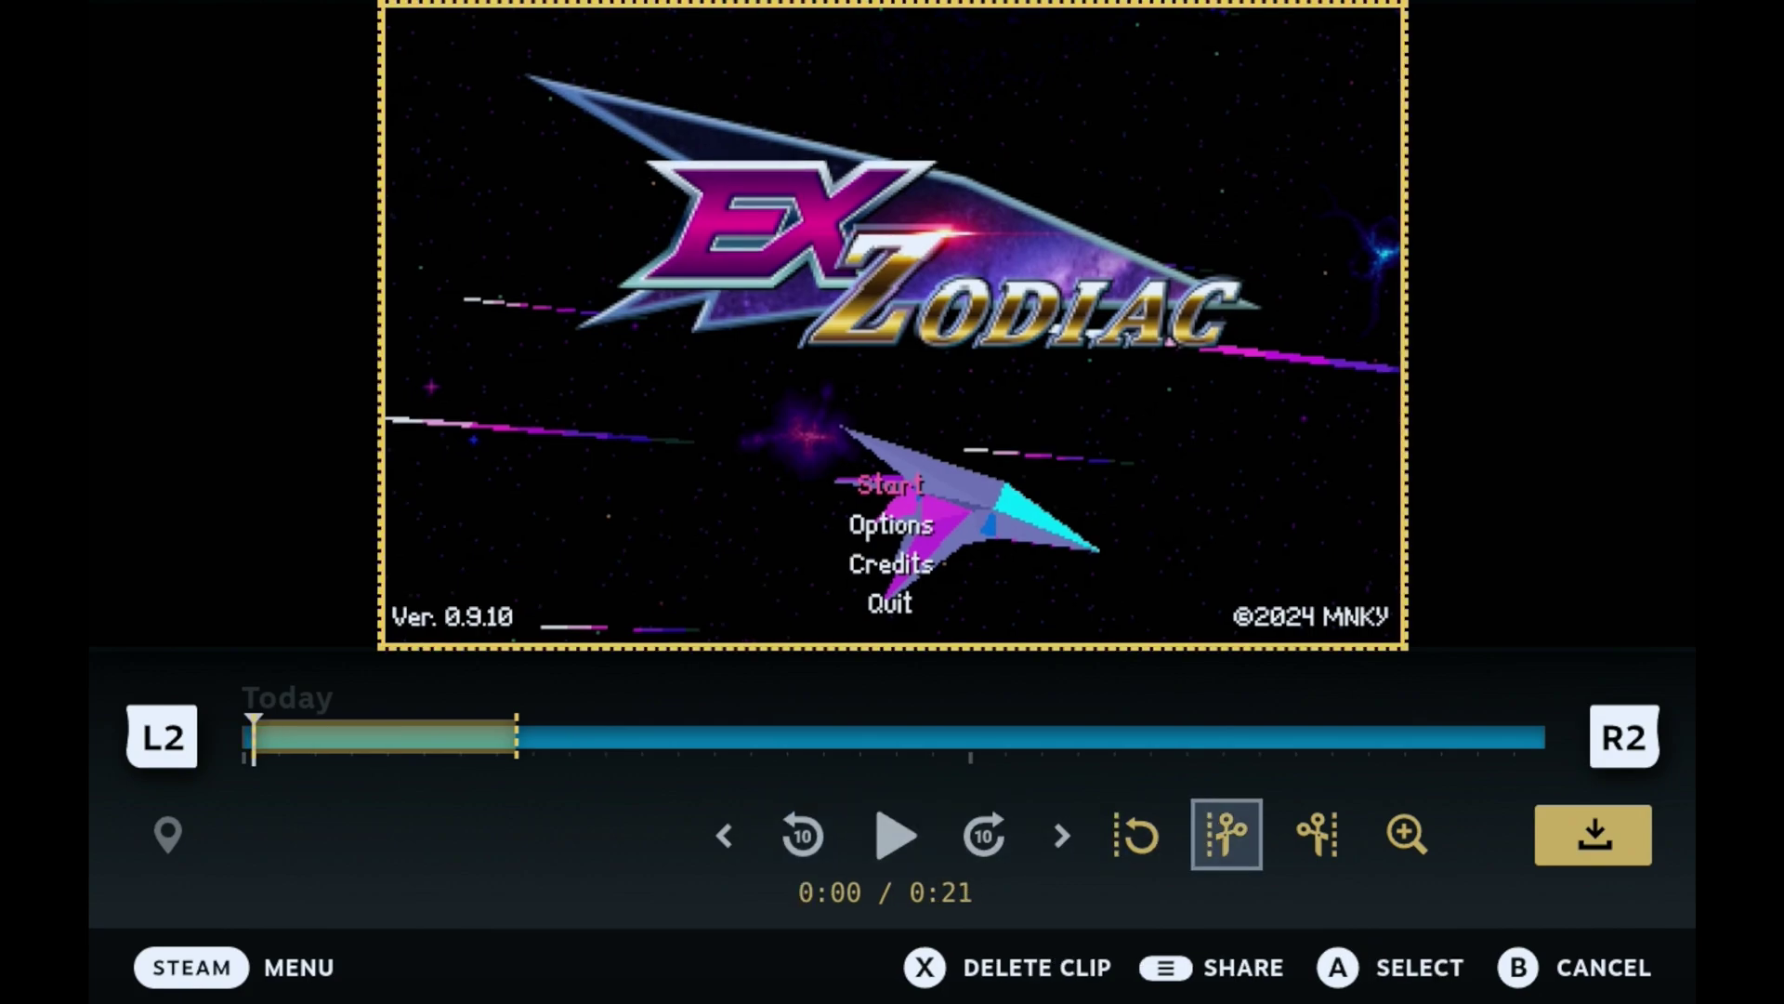
- Skip ahead in 10-second jumps and mark the trim end at 0:31
{"action": "key", "text": "Left"}
{"action": "key", "text": "Left"}
{"action": "key", "text": "Left"}
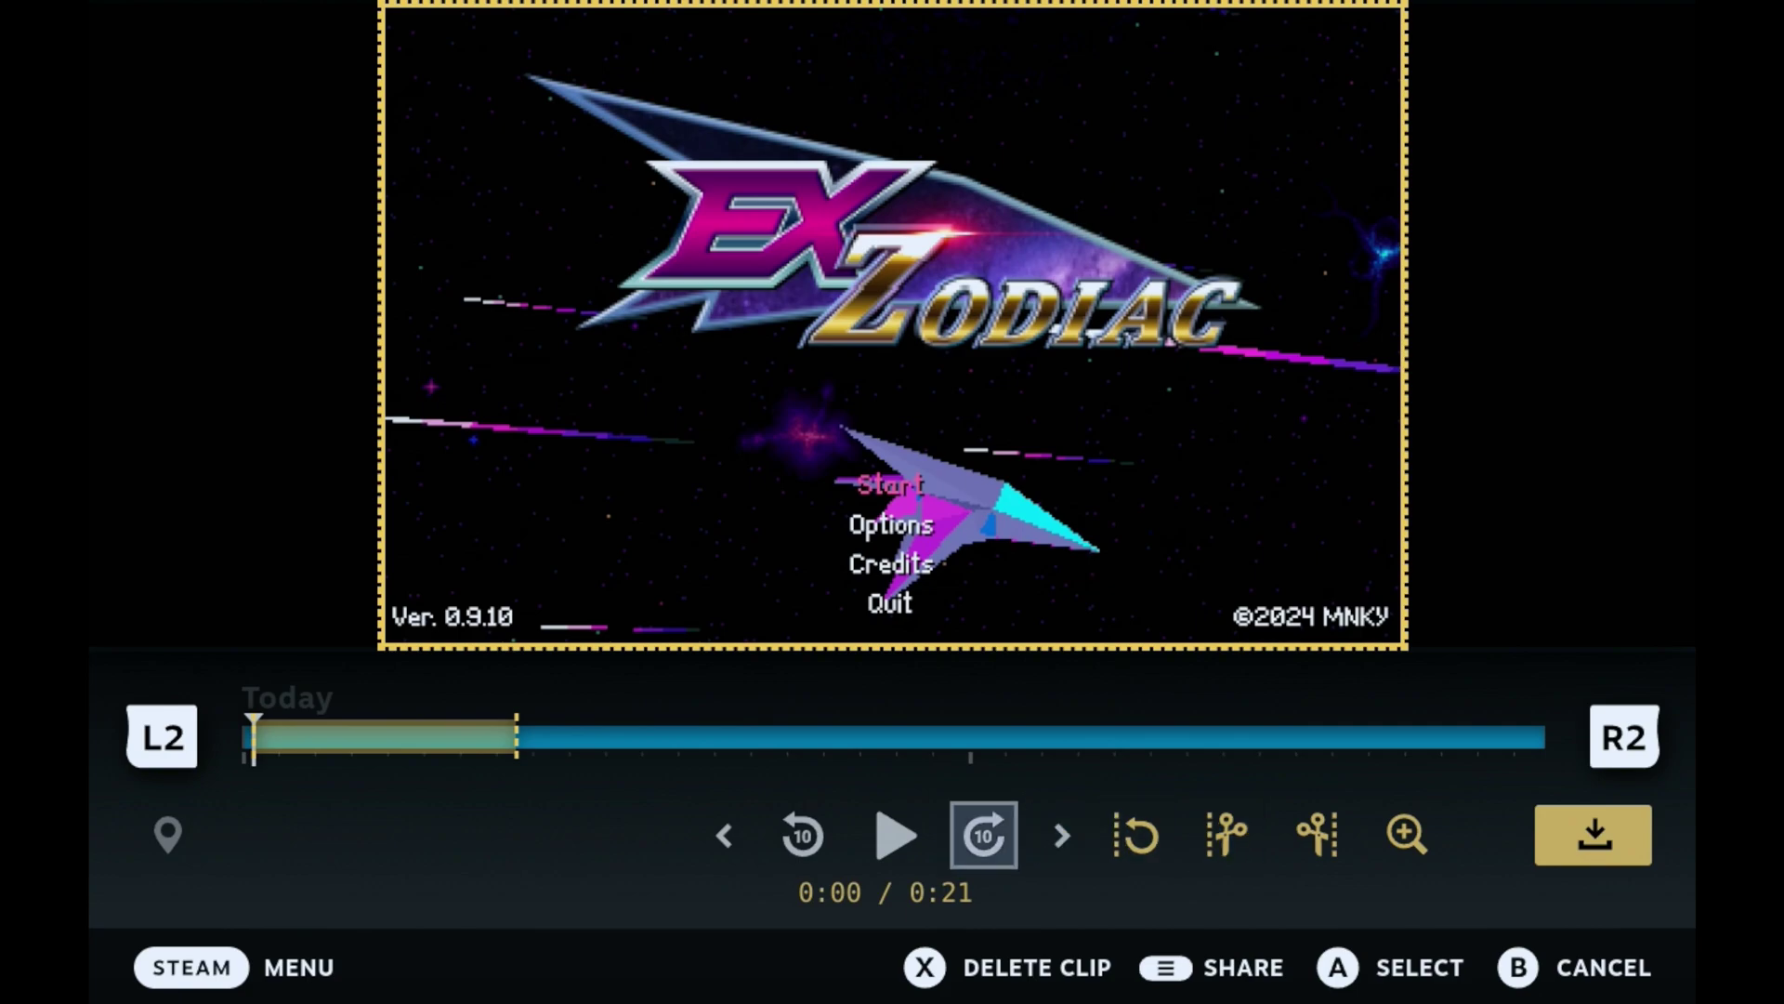
{"action": "key", "text": "Right"}
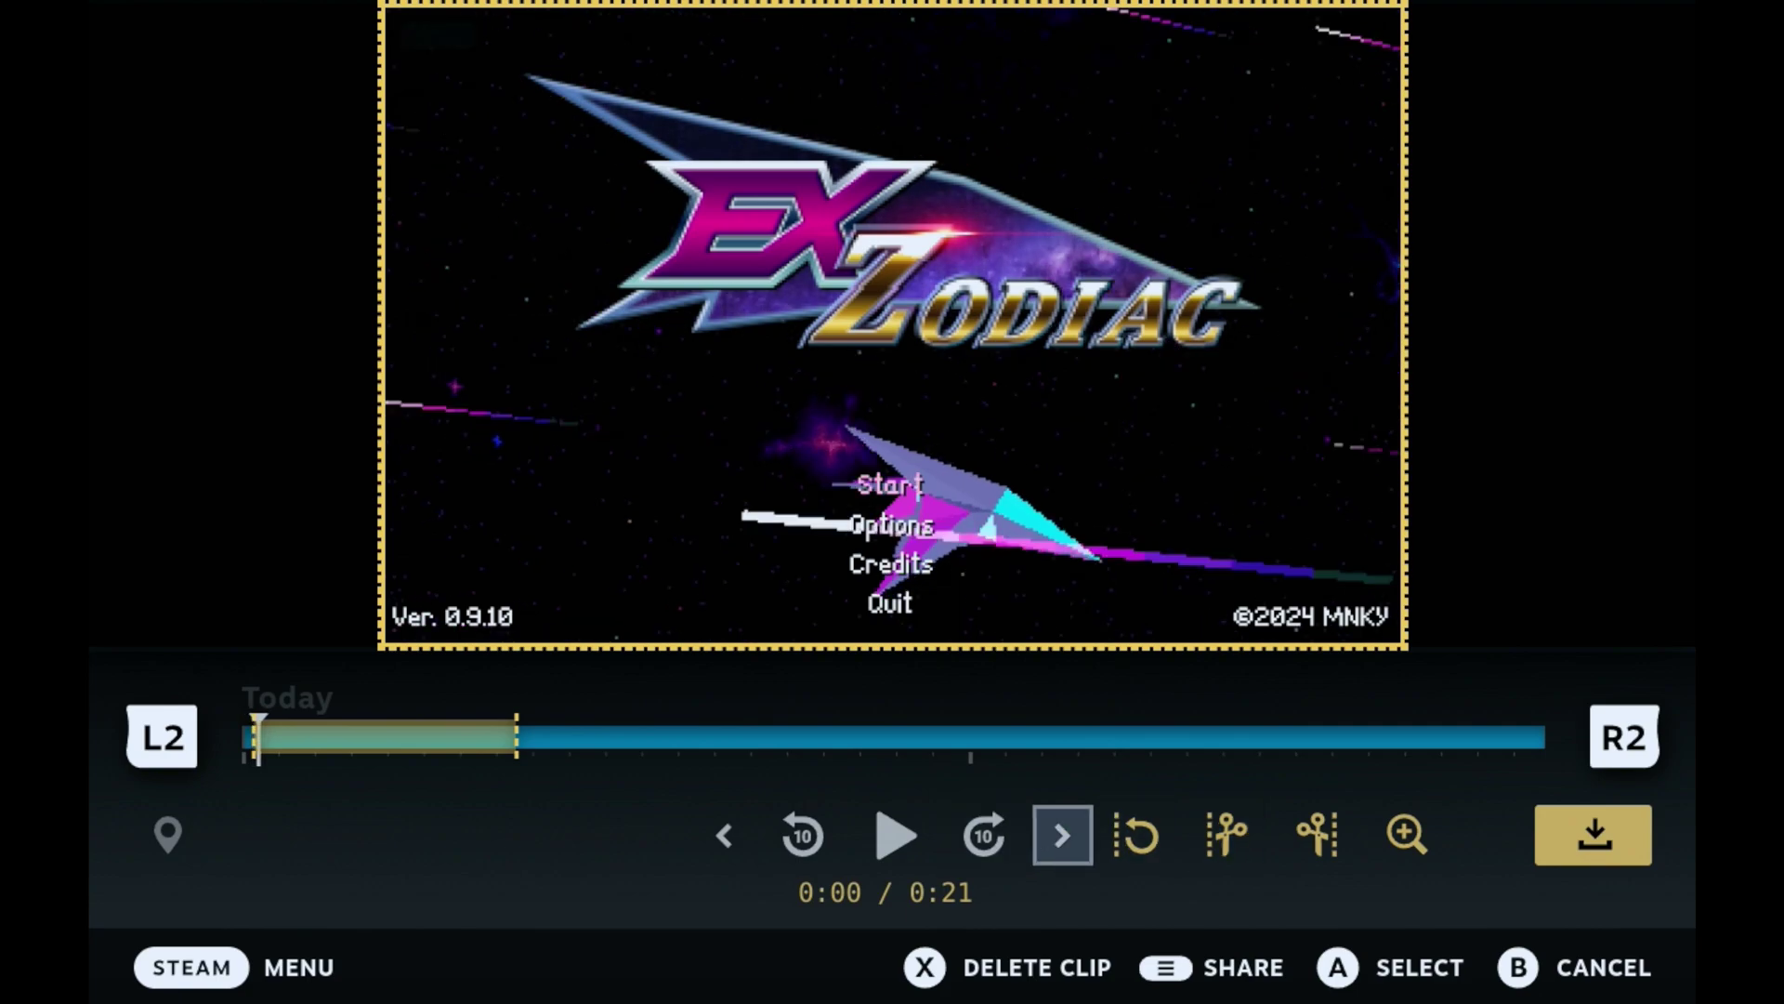
{"action": "key", "text": "Left"}
{"action": "key", "text": "Return"}
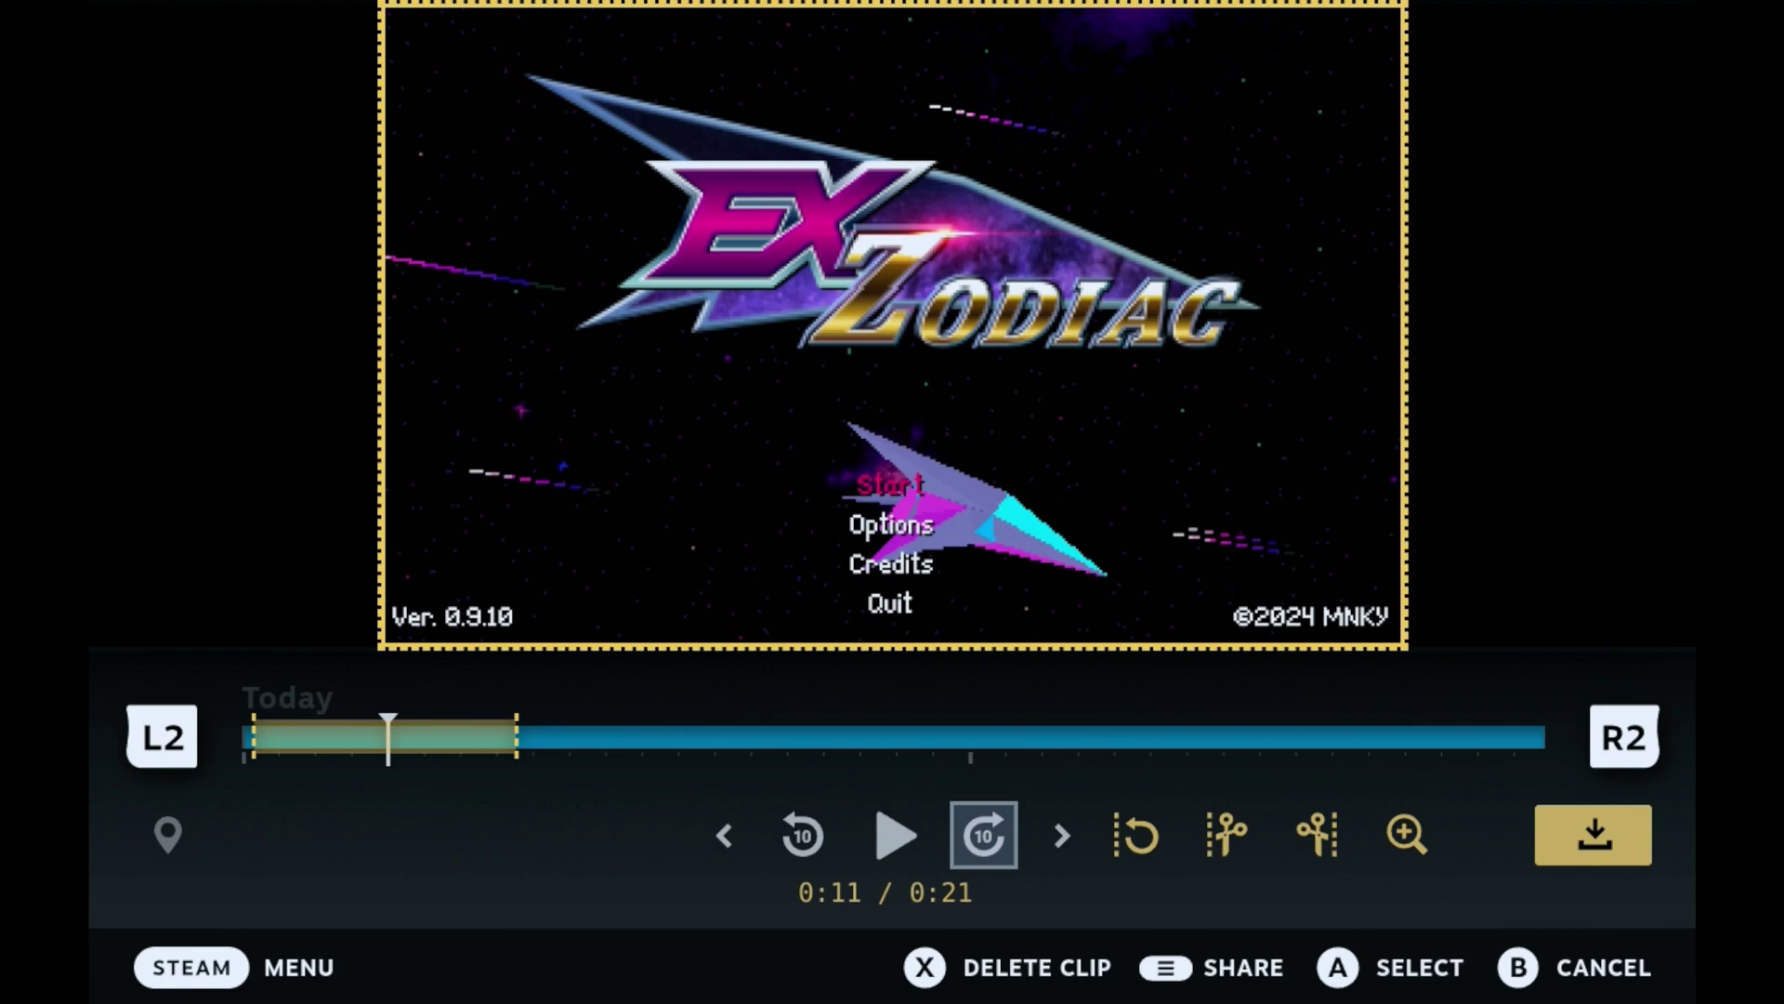
{"action": "key", "text": "Return"}
{"action": "key", "text": "Return"}
{"action": "key", "text": "Right"}
{"action": "key", "text": "Right"}
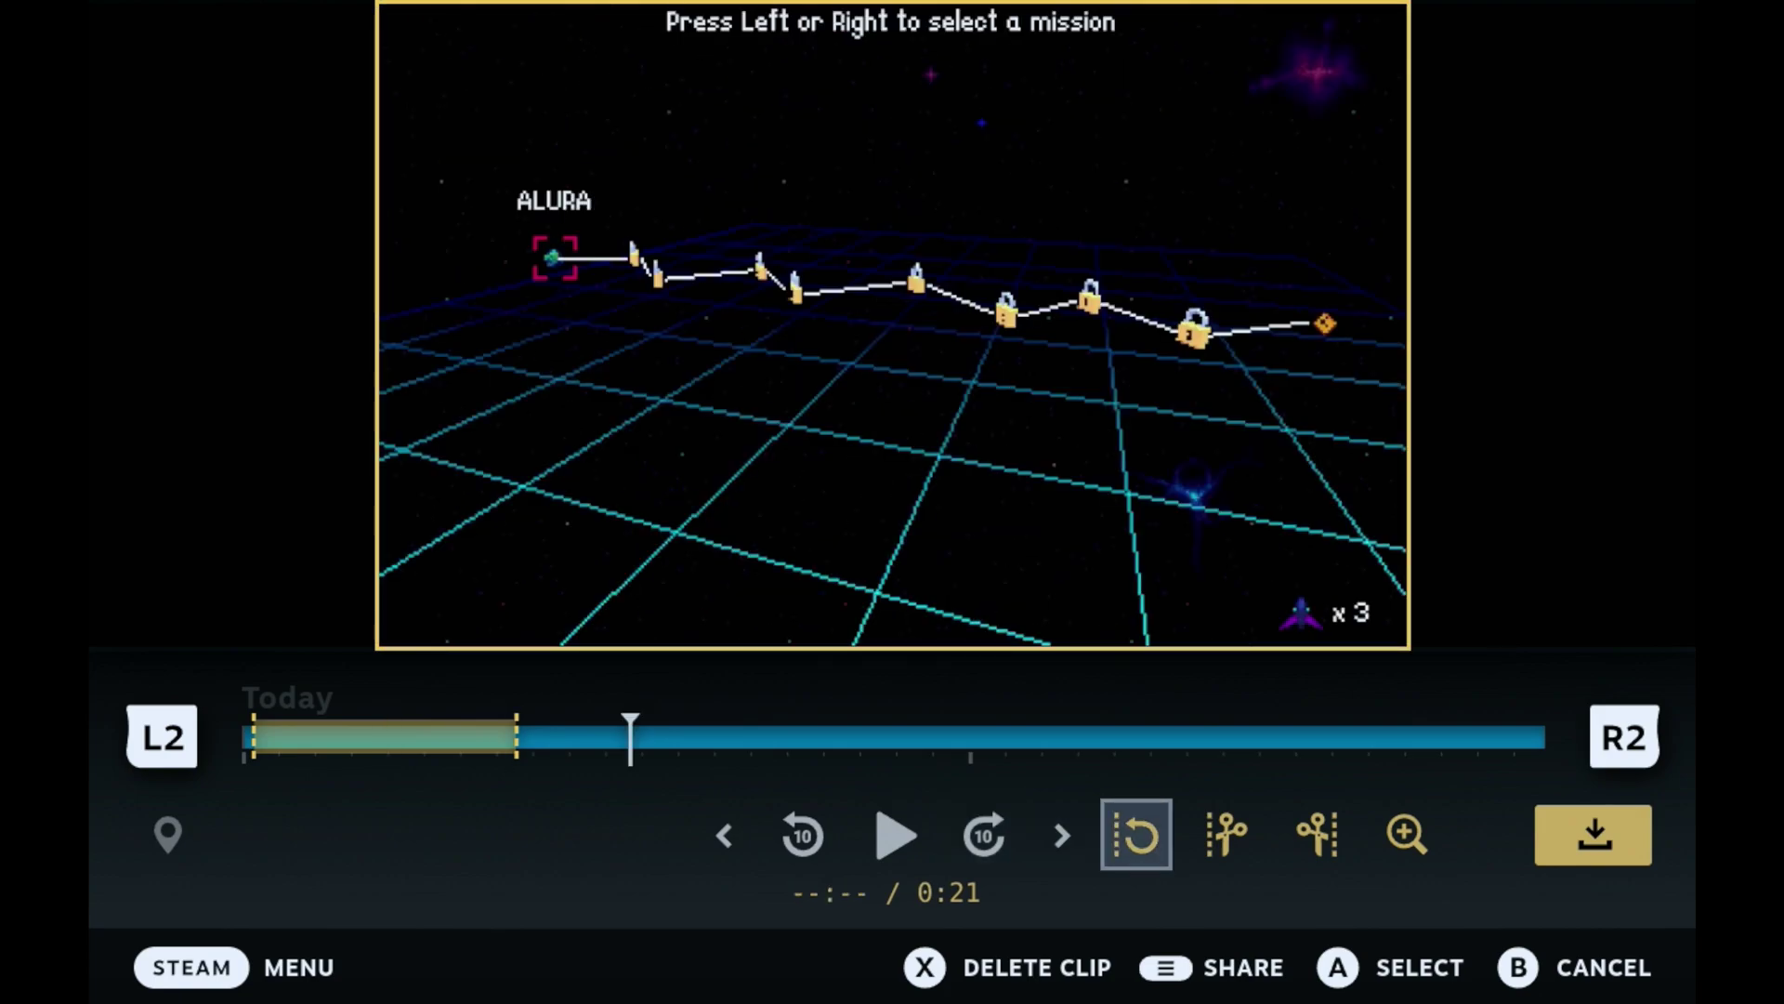
{"action": "key", "text": "Right"}
{"action": "key", "text": "Right"}
{"action": "key", "text": "Return"}
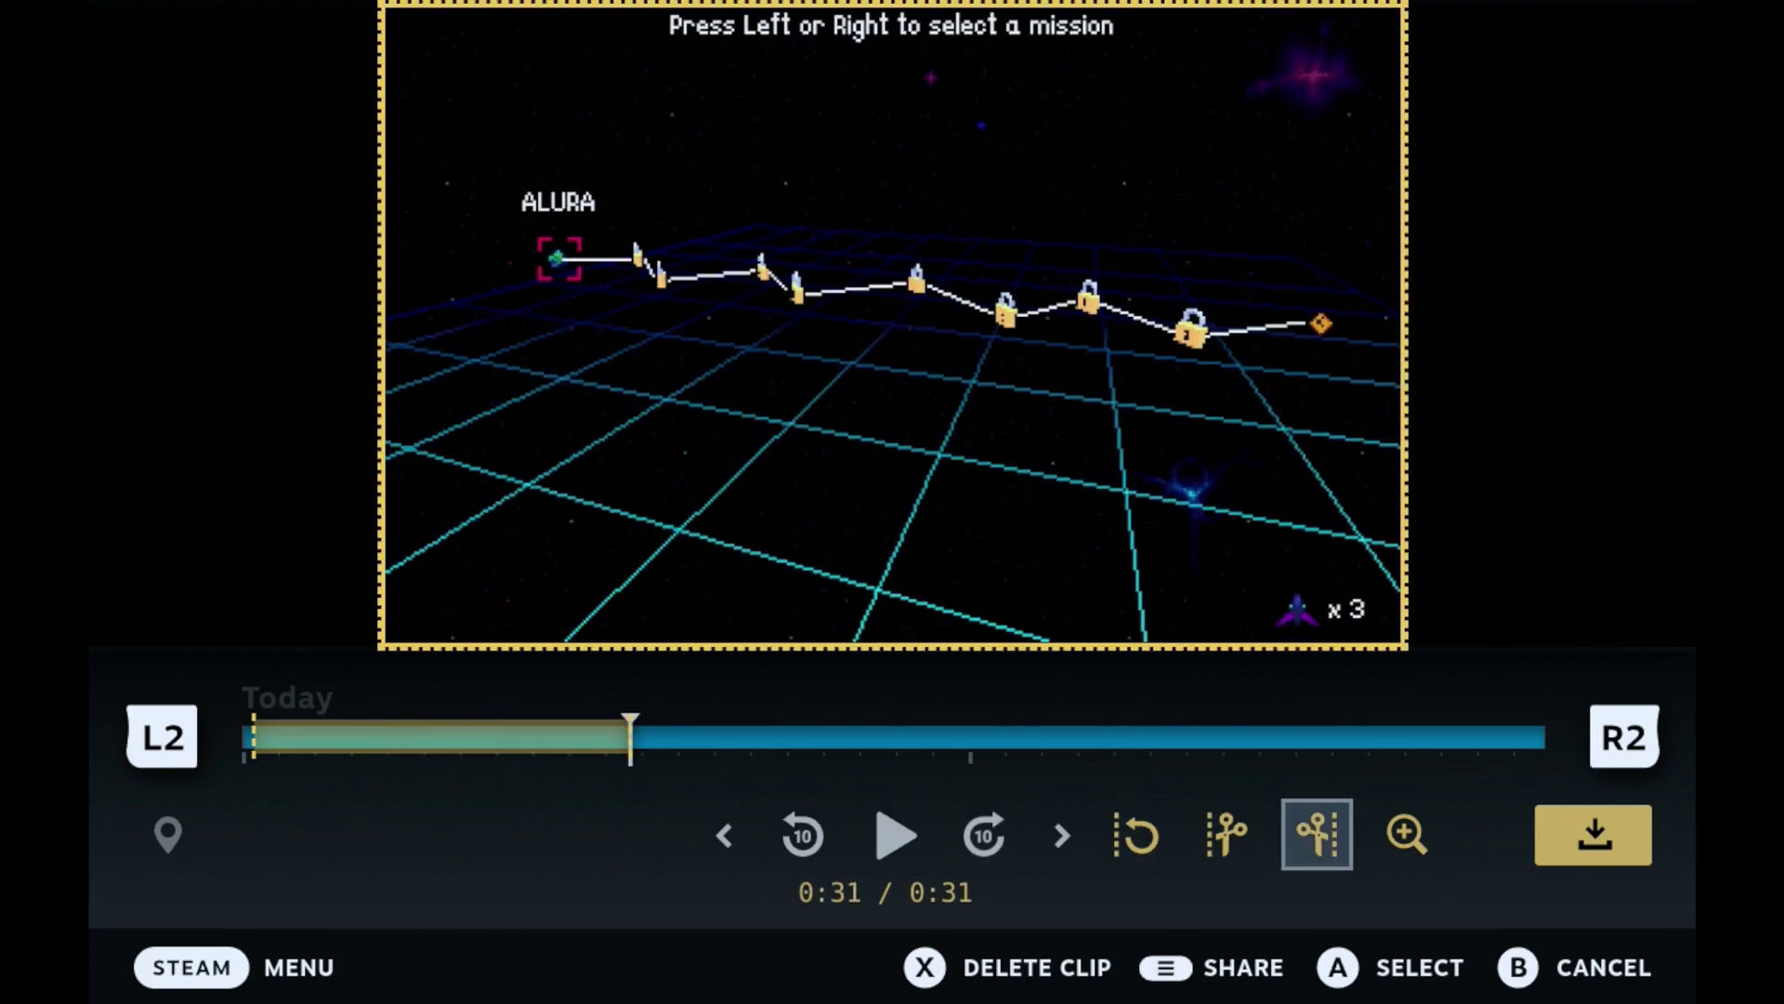
- Extend the trim end so the selection spans 0 to 1:11
{"action": "key", "text": "Left"}
{"action": "key", "text": "Left"}
{"action": "key", "text": "Left"}
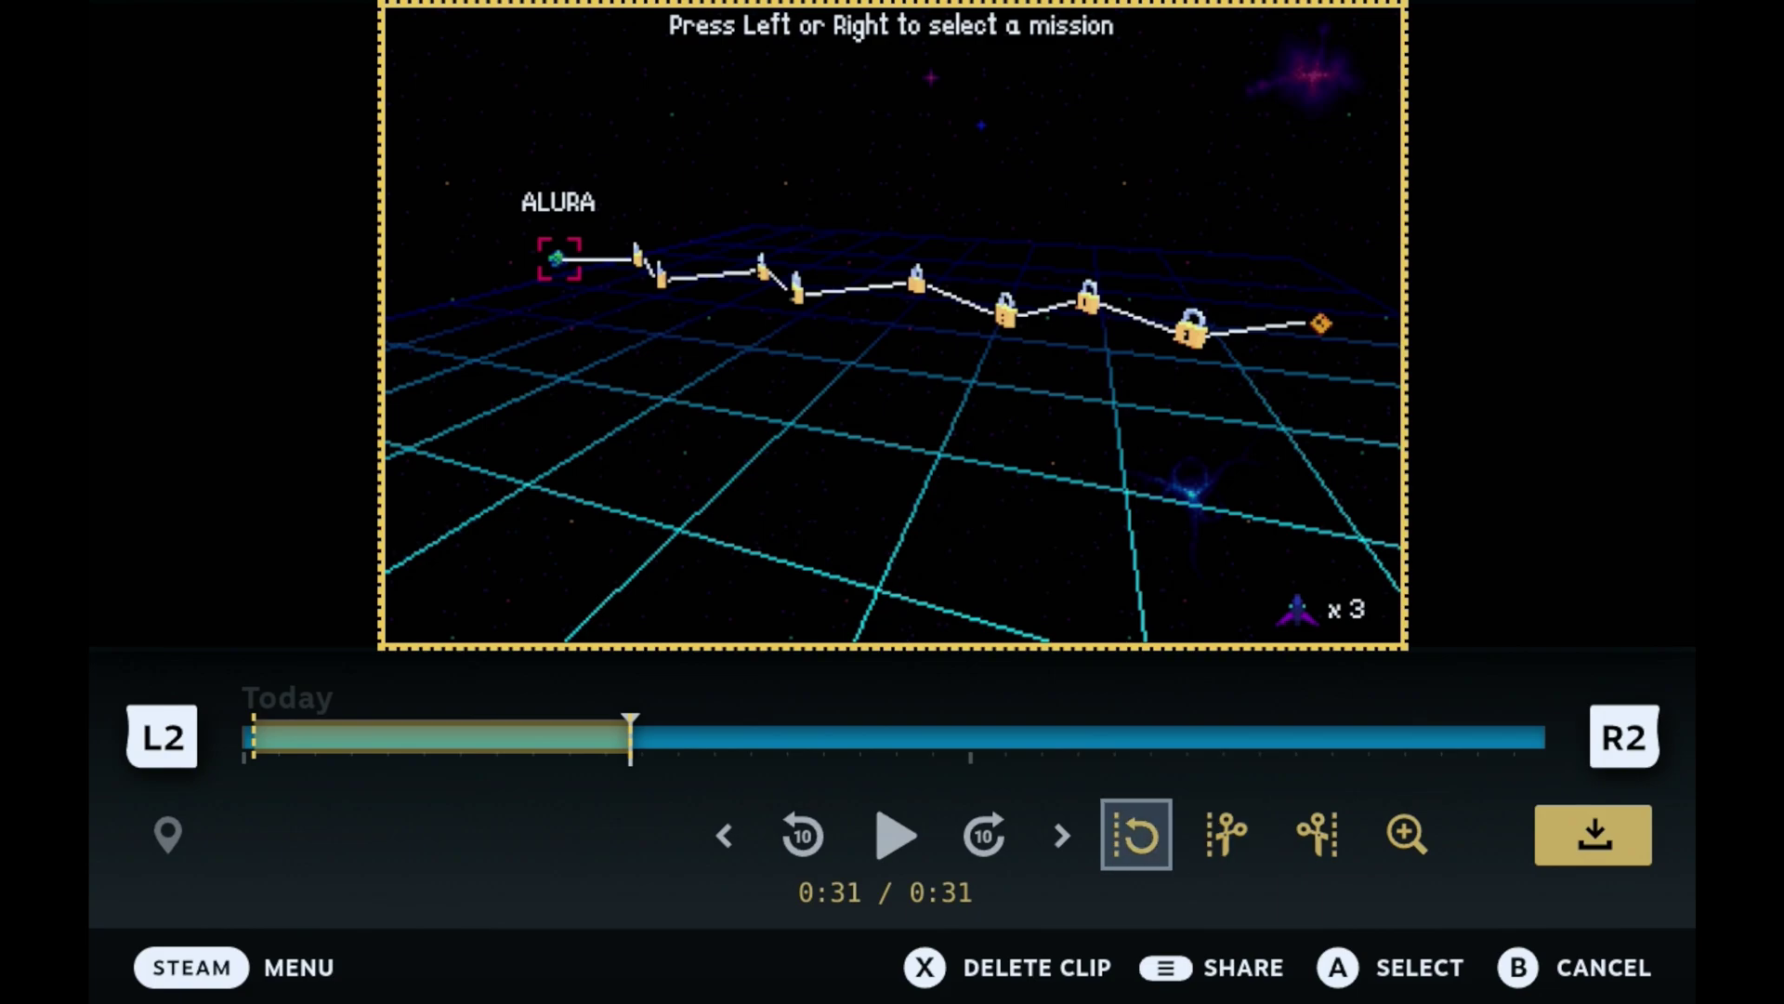
{"action": "key", "text": "Left"}
{"action": "key", "text": "Return"}
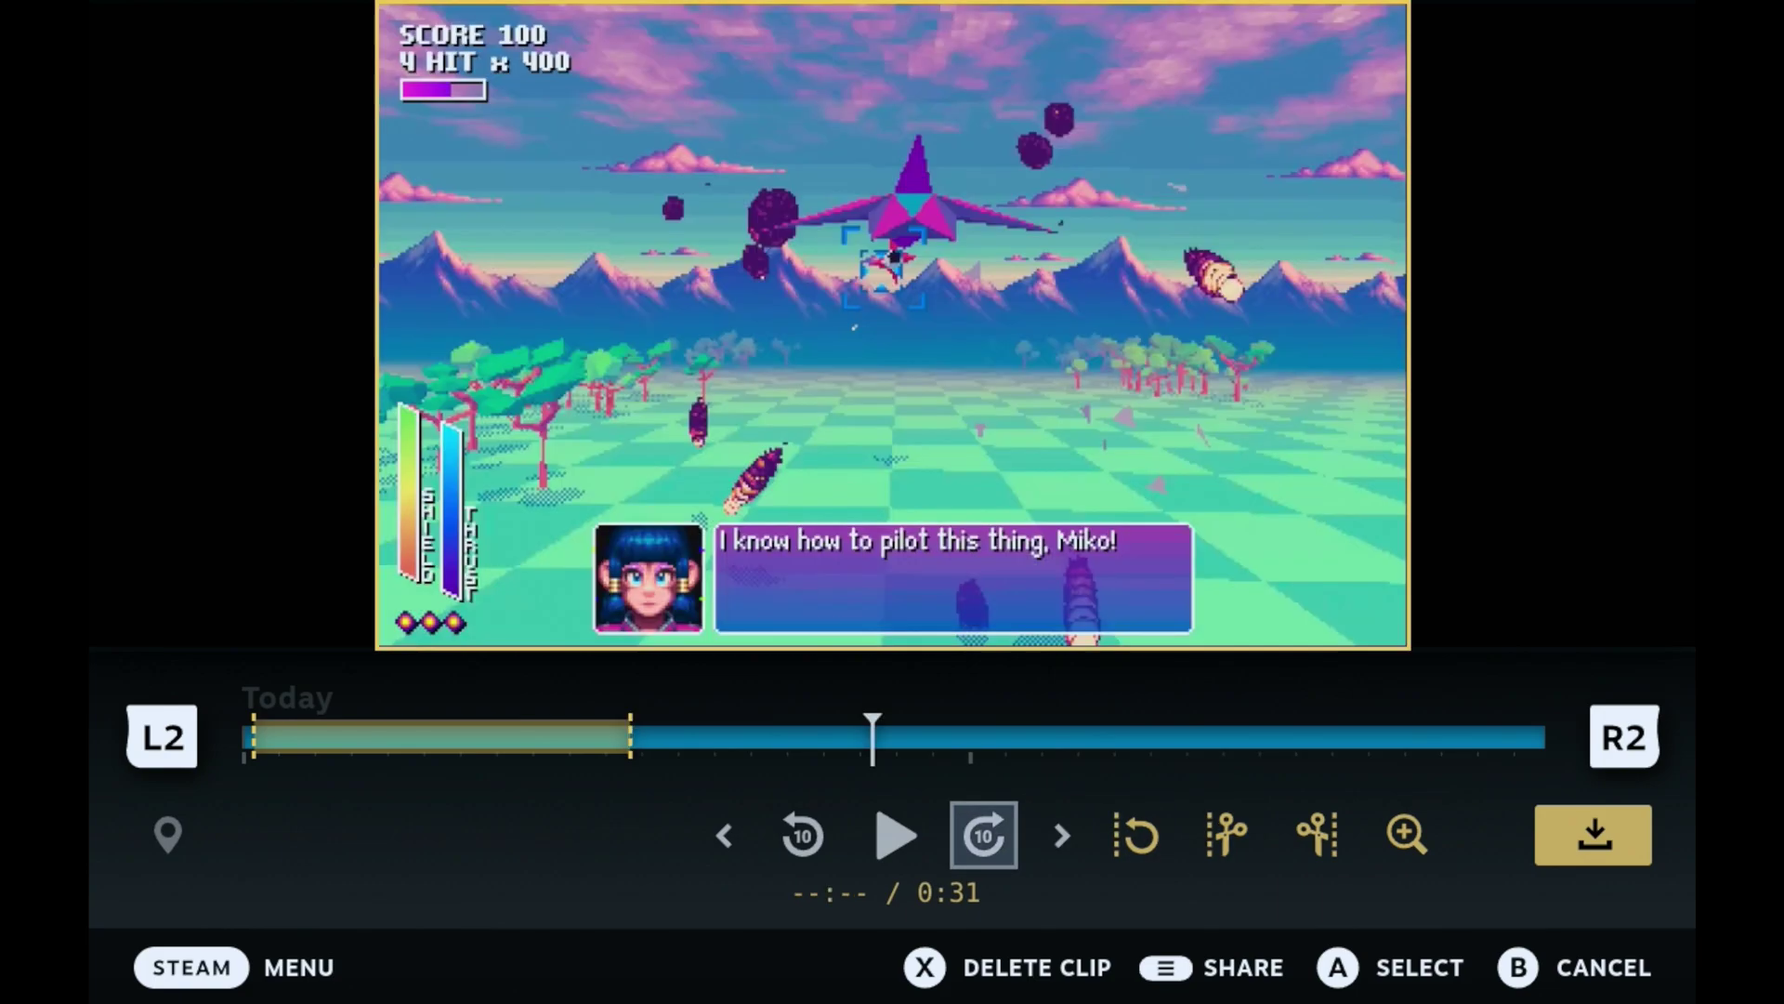
{"action": "key", "text": "Right"}
{"action": "key", "text": "Right"}
{"action": "key", "text": "Right"}
{"action": "key", "text": "Return"}
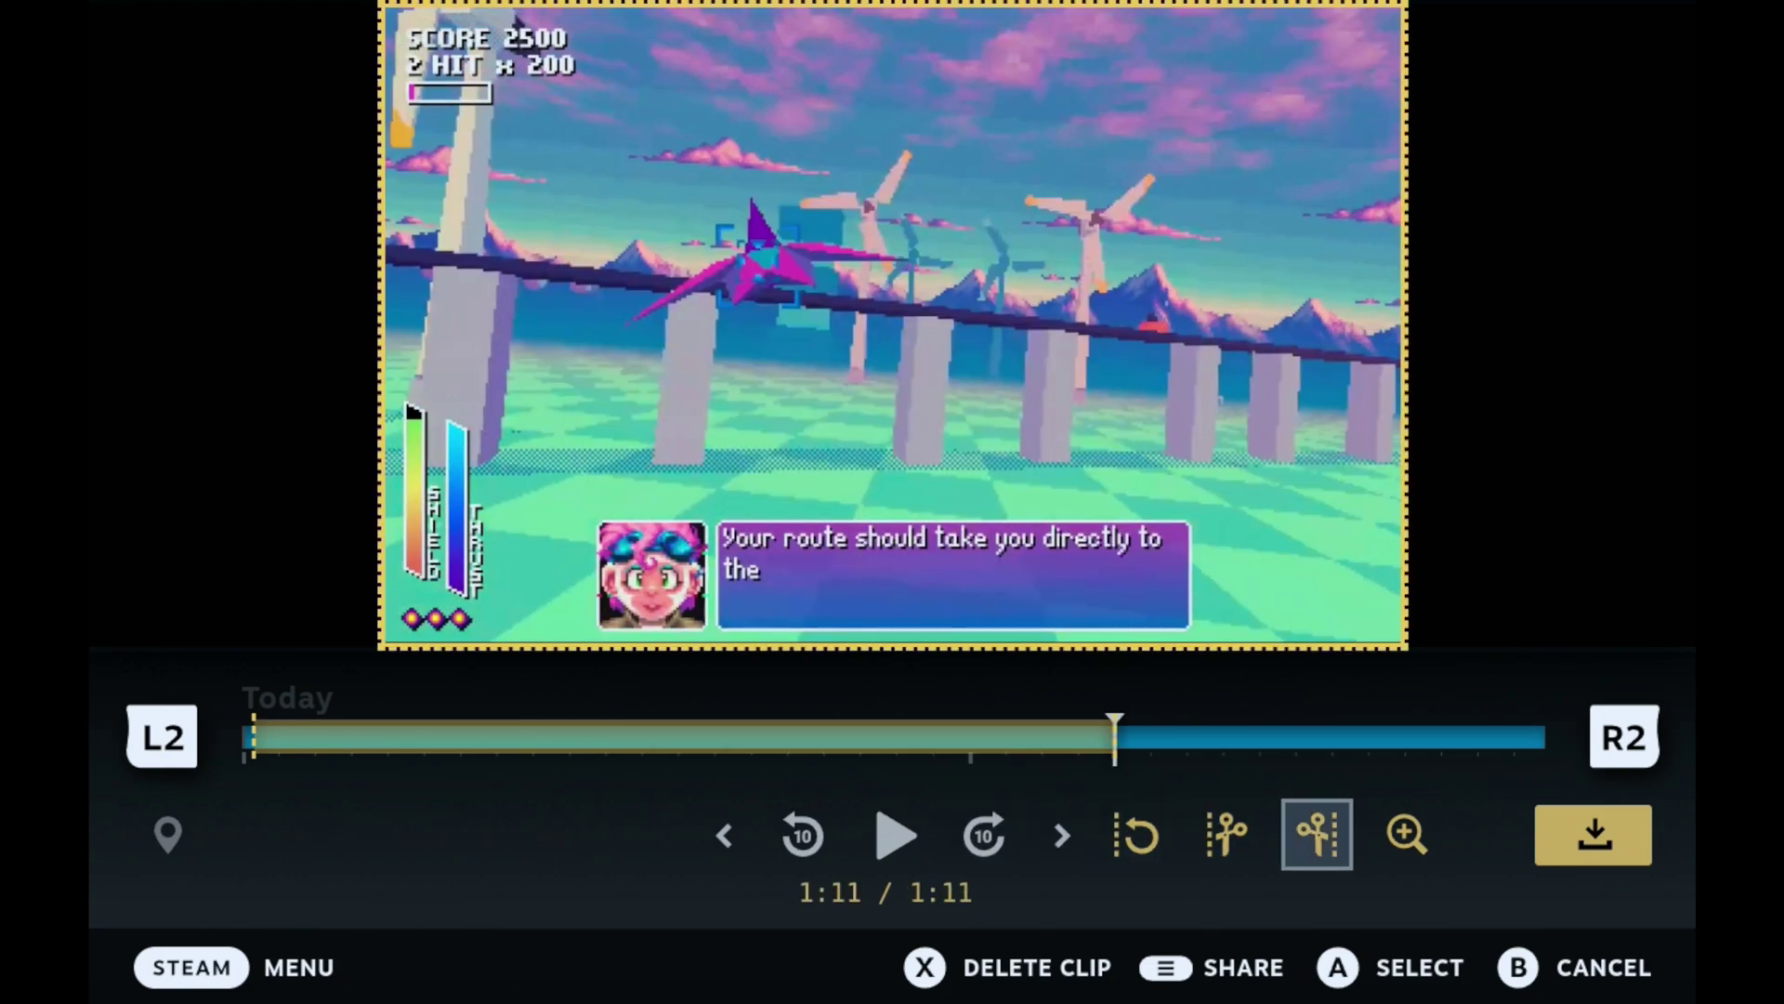
{"action": "key", "text": "Right"}
{"action": "key", "text": "Right"}
{"action": "key", "text": "Right"}
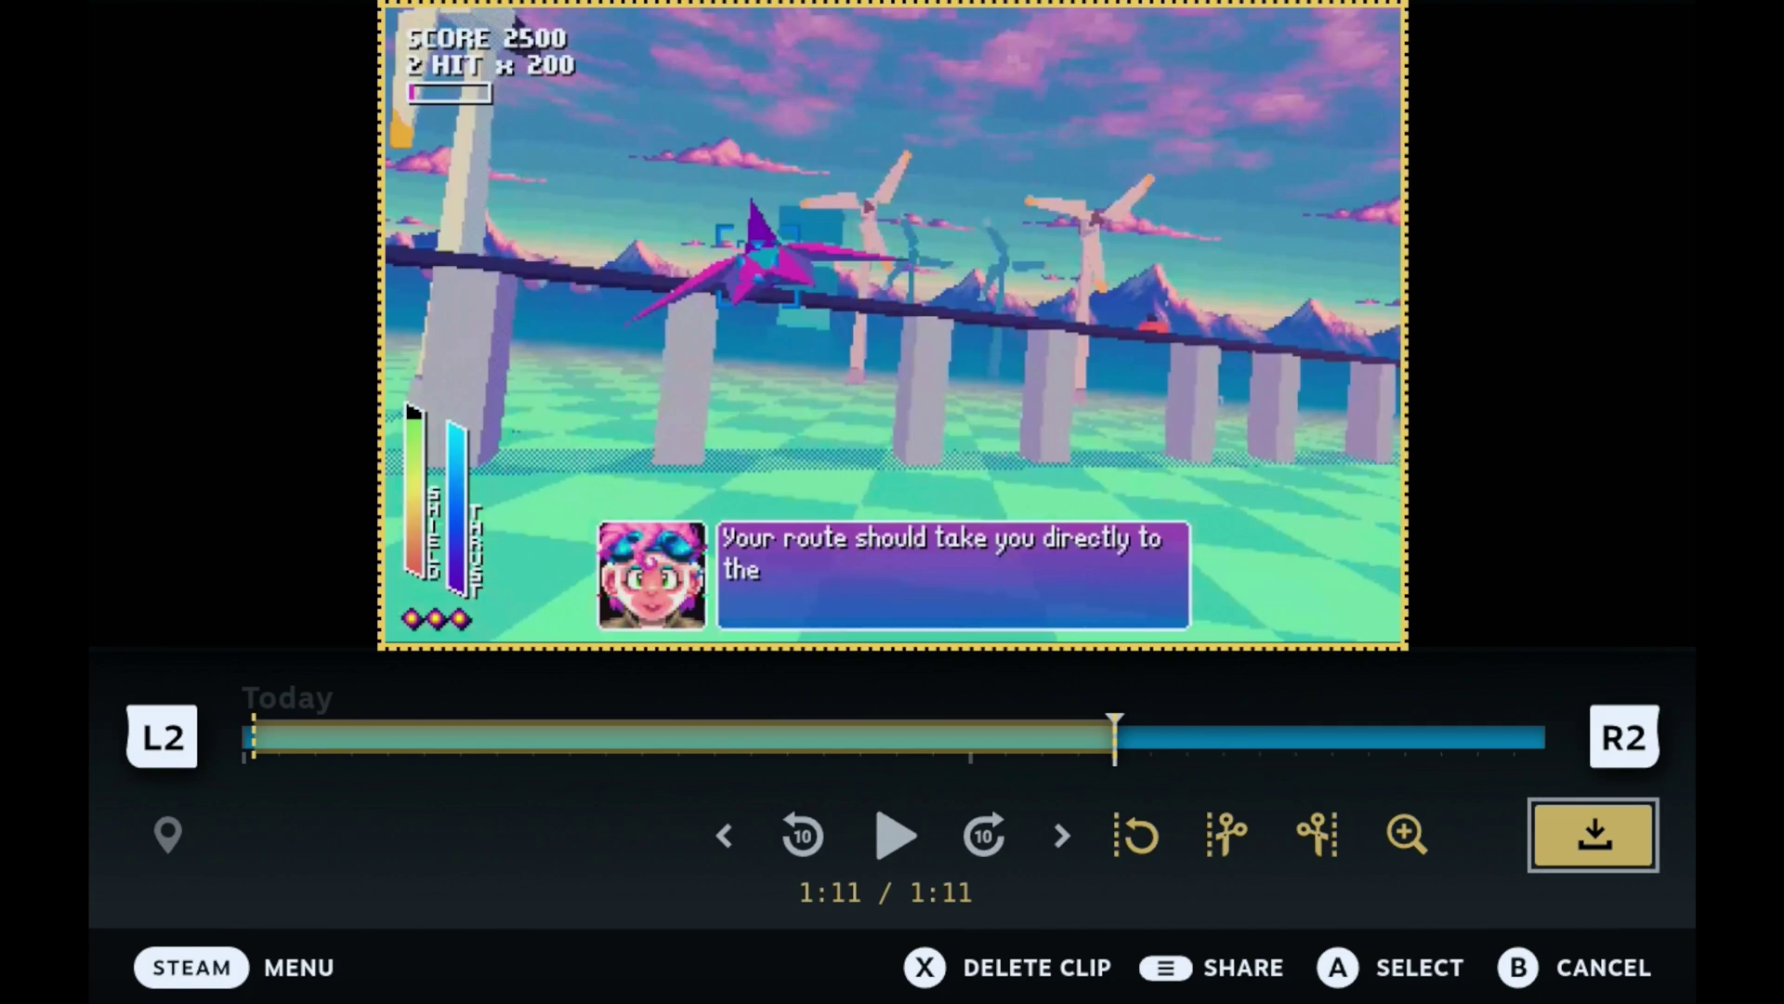
- Save the trimmed selection as a new clip
{"action": "key", "text": "Return"}
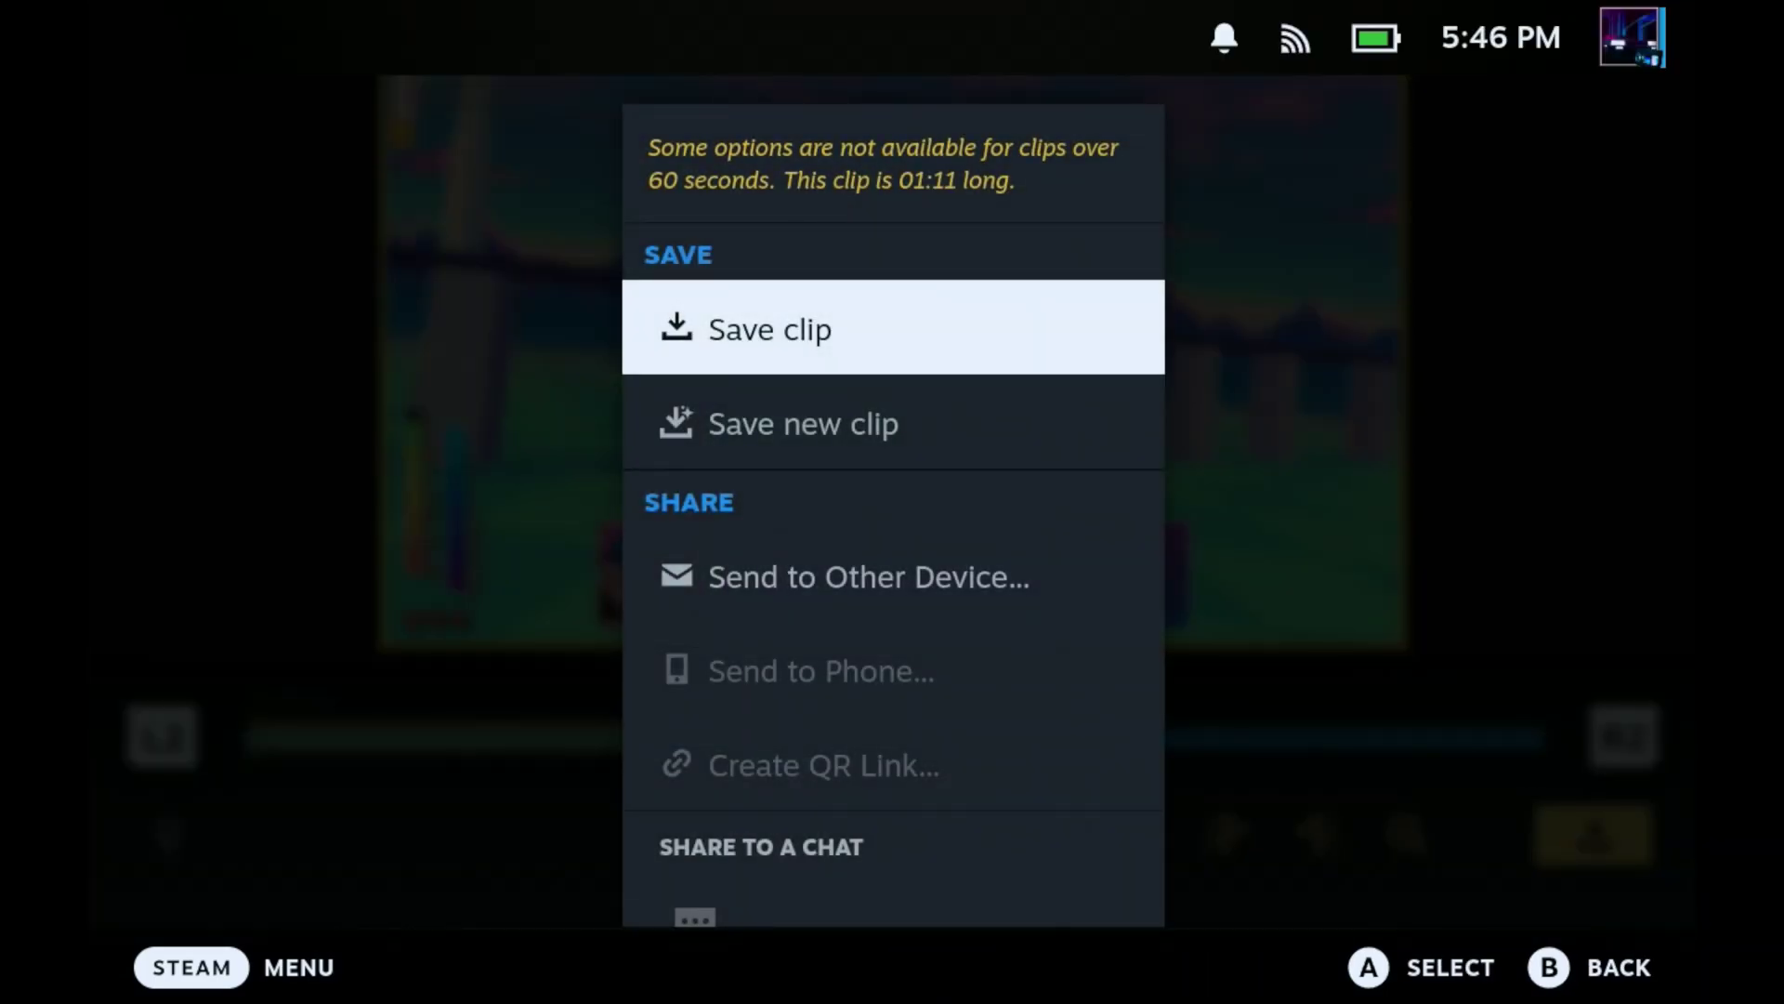
{"action": "key", "text": "Down"}
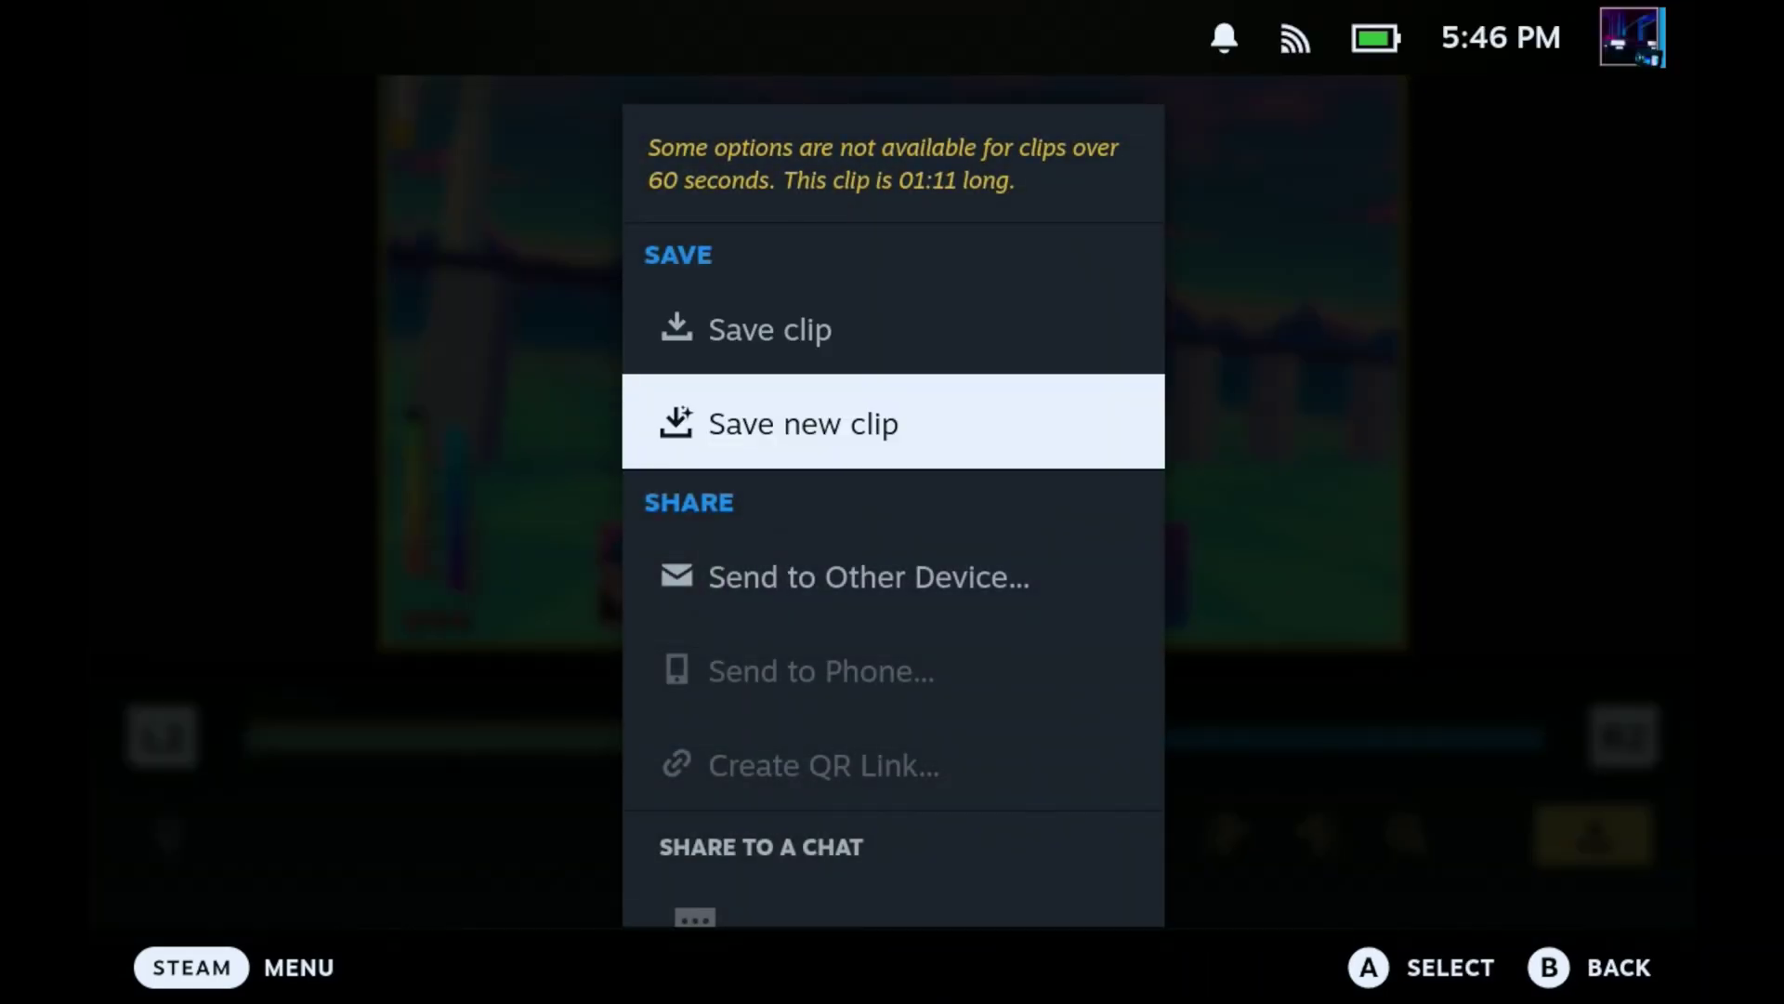
{"action": "key", "text": "Down"}
{"action": "key", "text": "Up"}
{"action": "key", "text": "Up"}
{"action": "key", "text": "Down"}
{"action": "key", "text": "Return"}
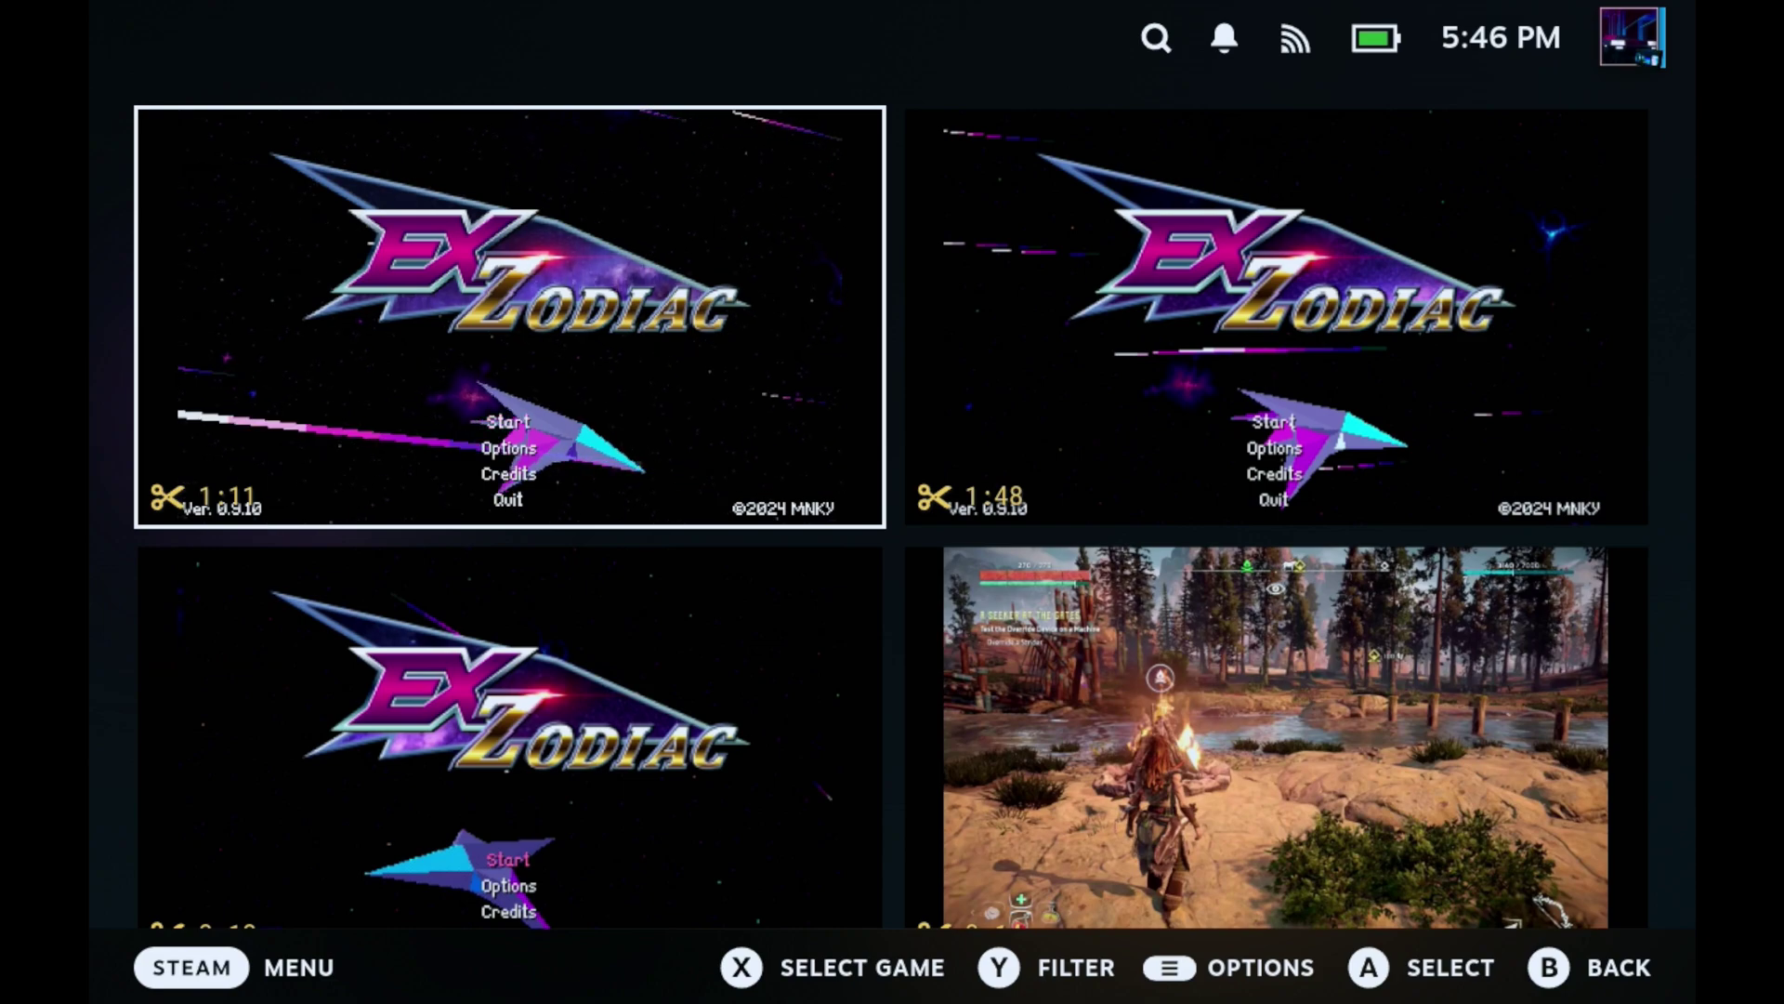
- Open the Share options for the new 1:11 clip
{"action": "key", "text": "Right"}
{"action": "key", "text": "Left"}
{"action": "key", "text": "Down"}
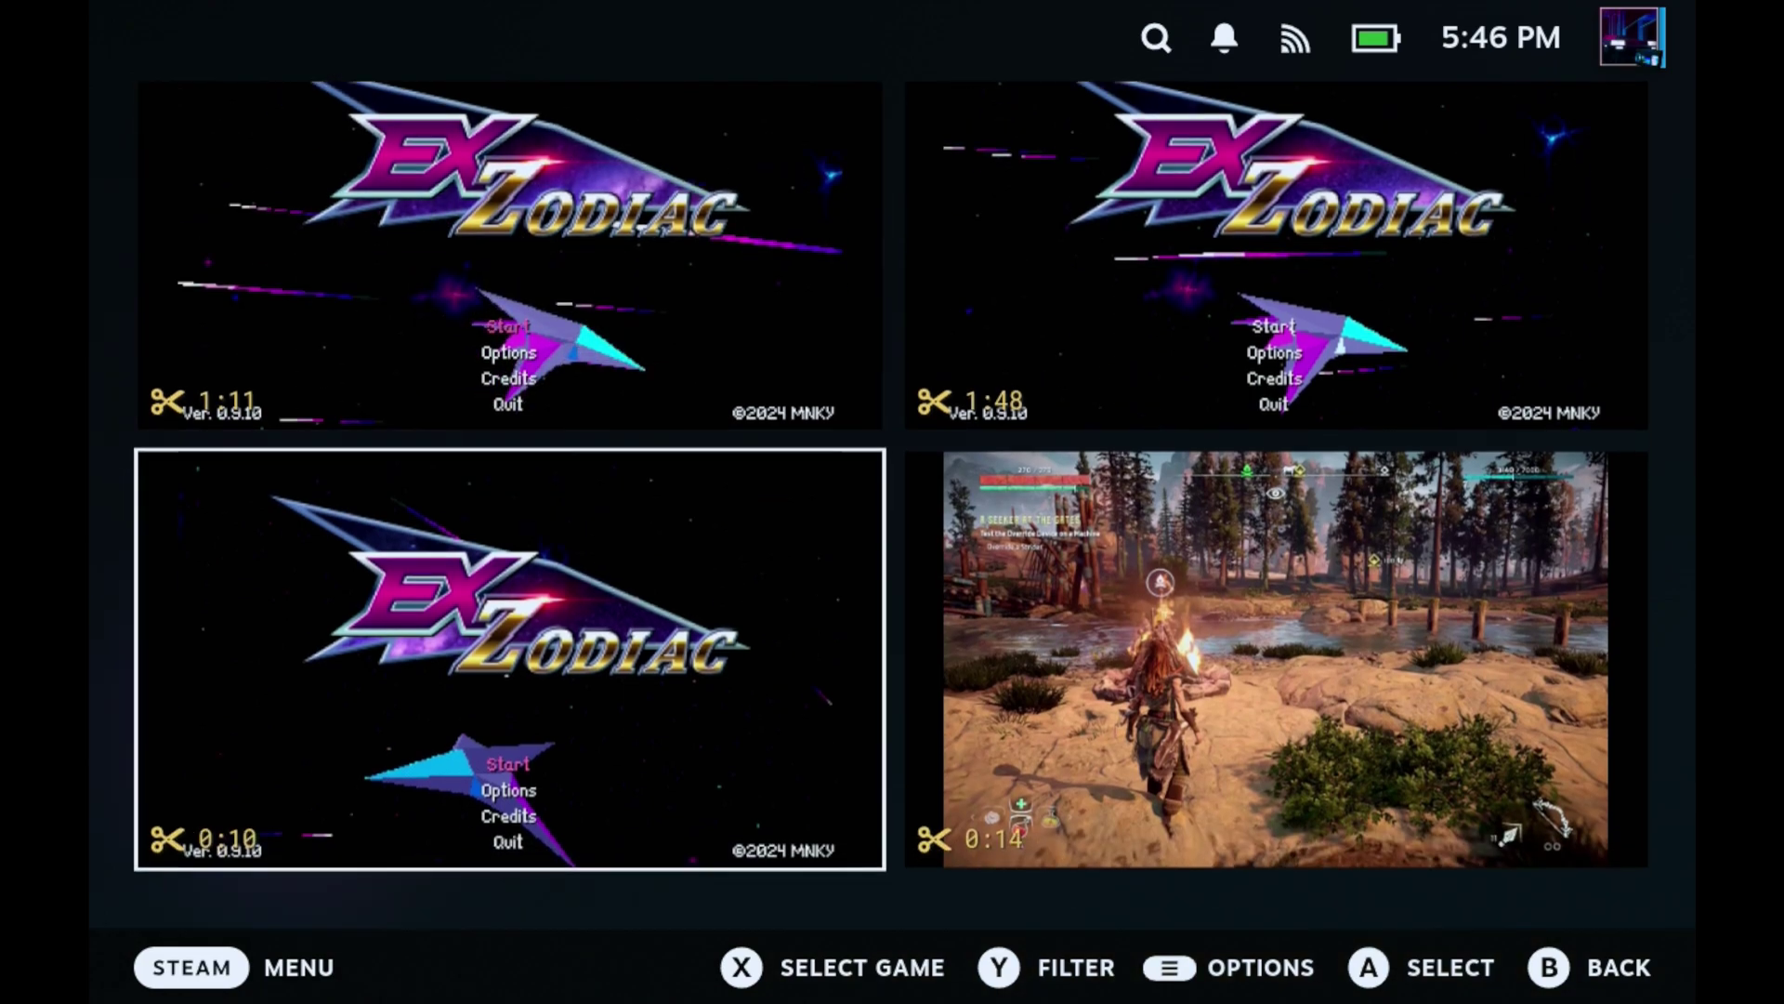
{"action": "key", "text": "Up"}
{"action": "key", "text": "Return"}
{"action": "key", "text": "Down"}
{"action": "key", "text": "Return"}
- Send the 1:11 clip to the GEFORCE-NOW PC via Send to Other Device
{"action": "key", "text": "Down"}
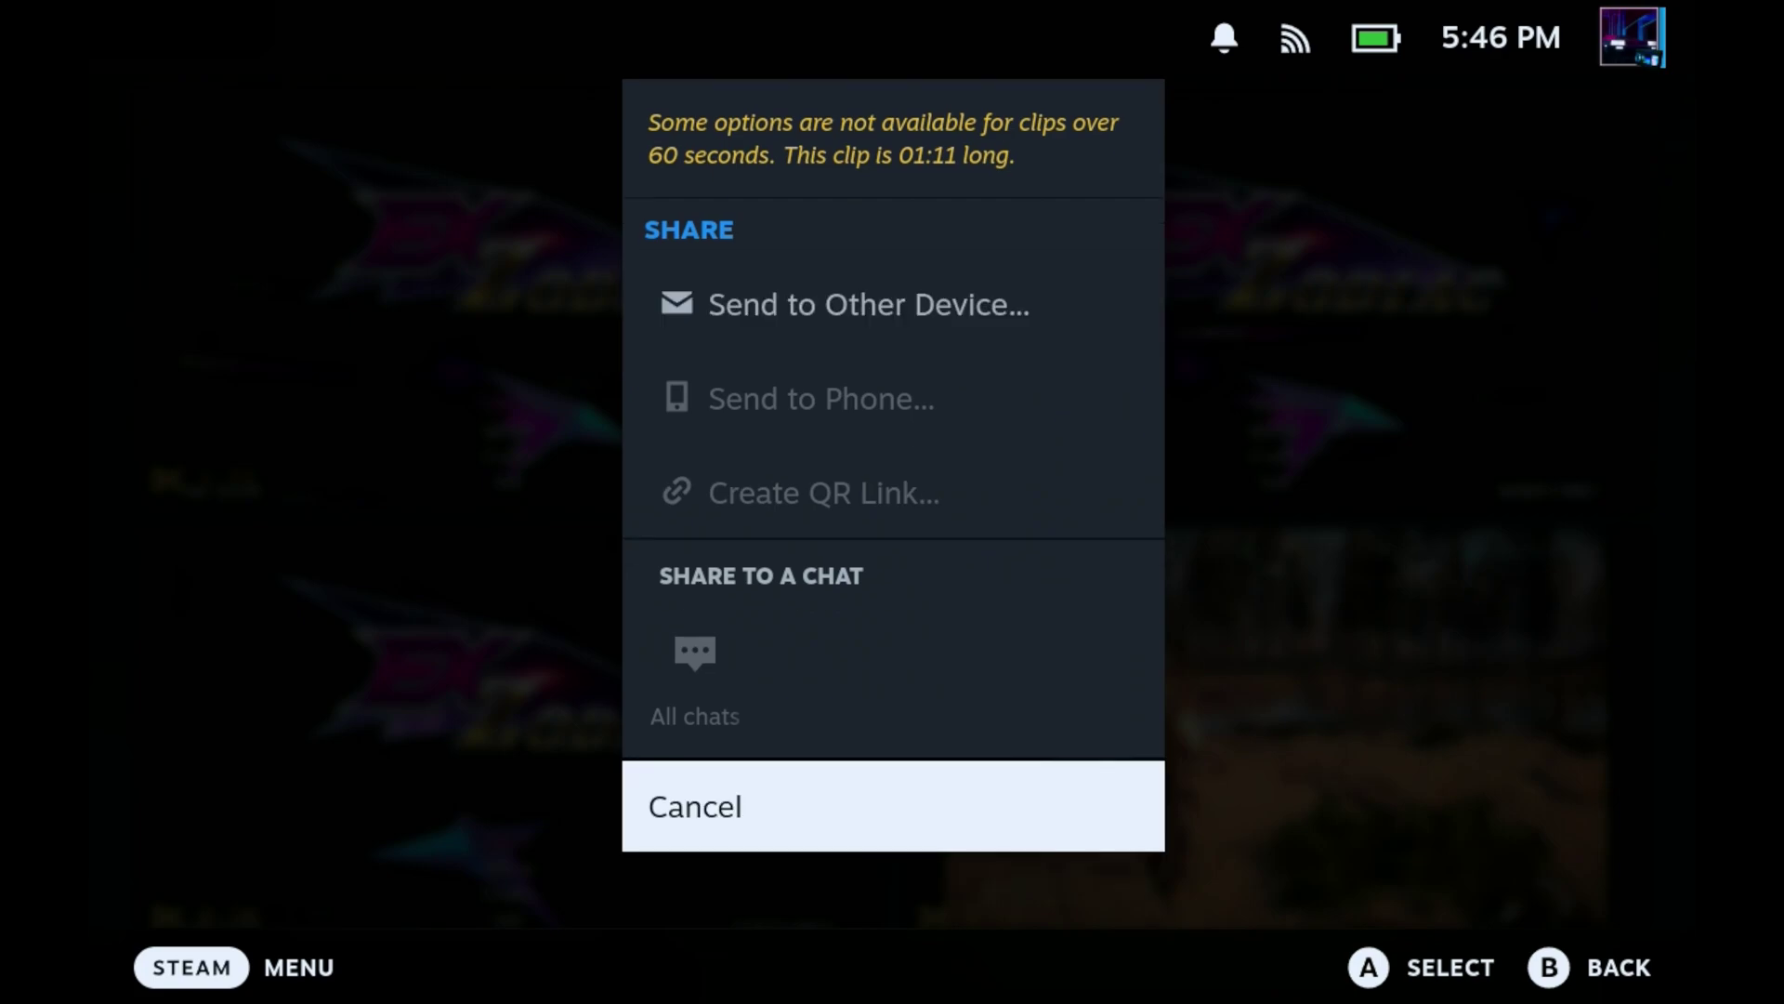
{"action": "key", "text": "Up"}
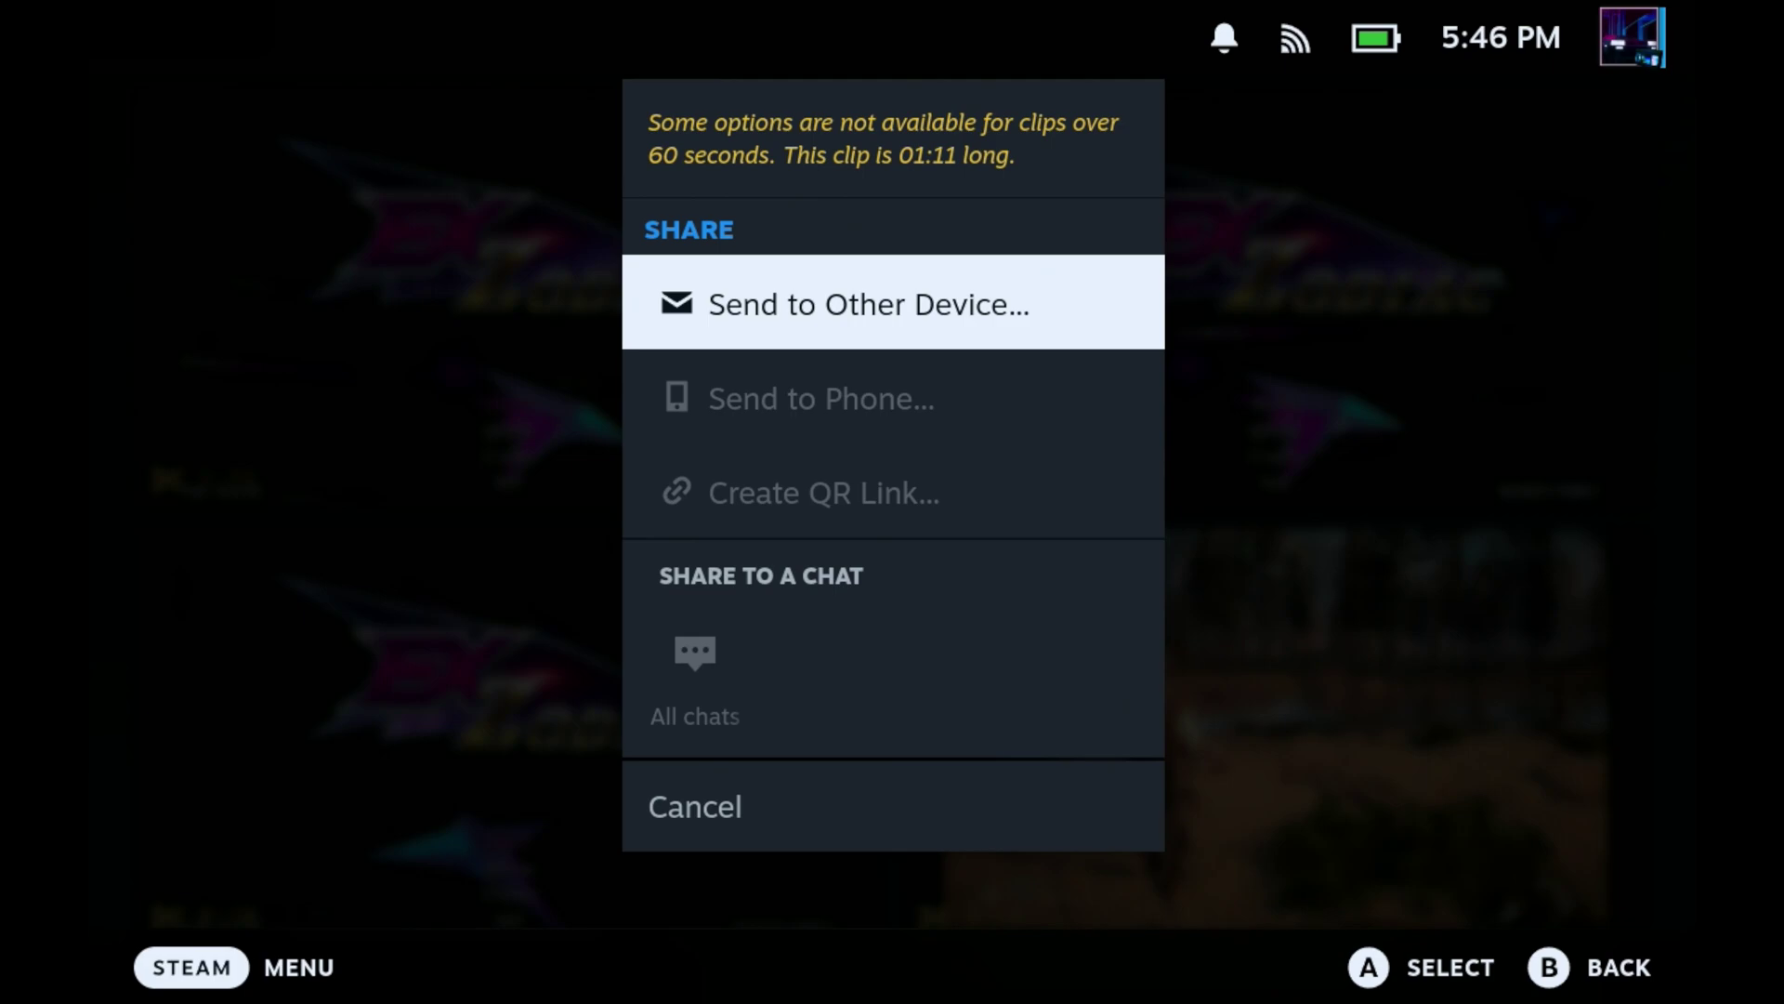
{"action": "key", "text": "Return"}
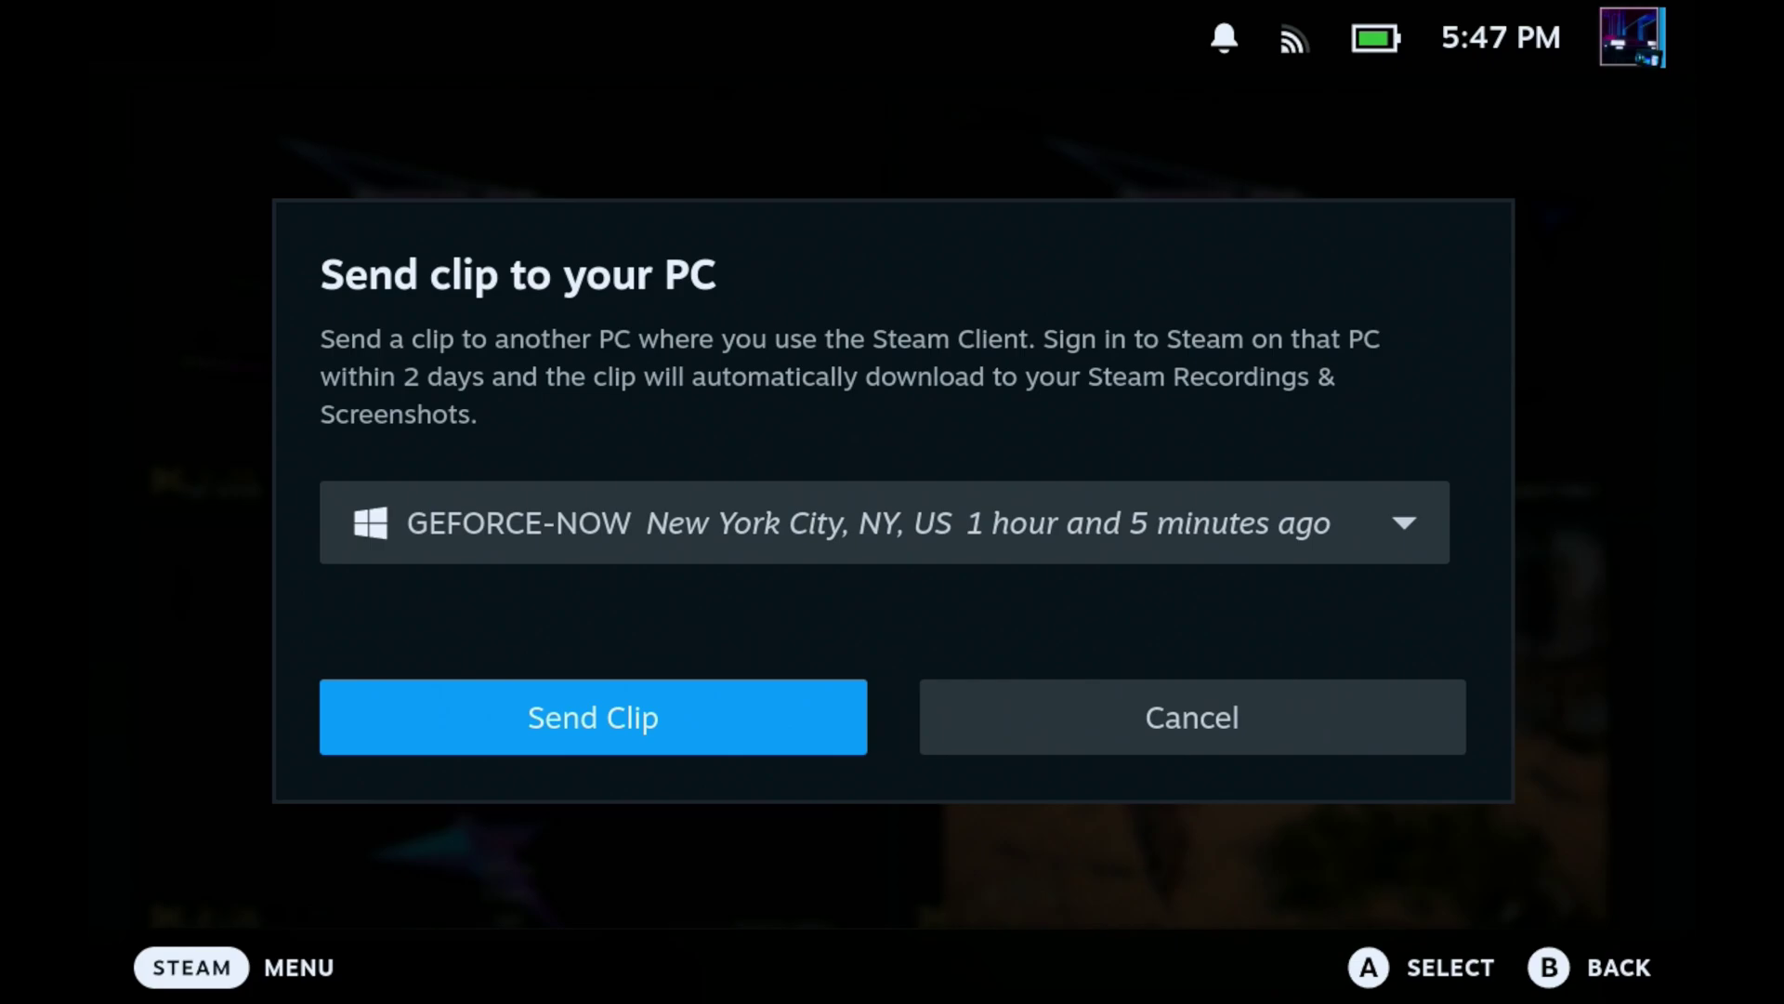
{"action": "key", "text": "Return"}
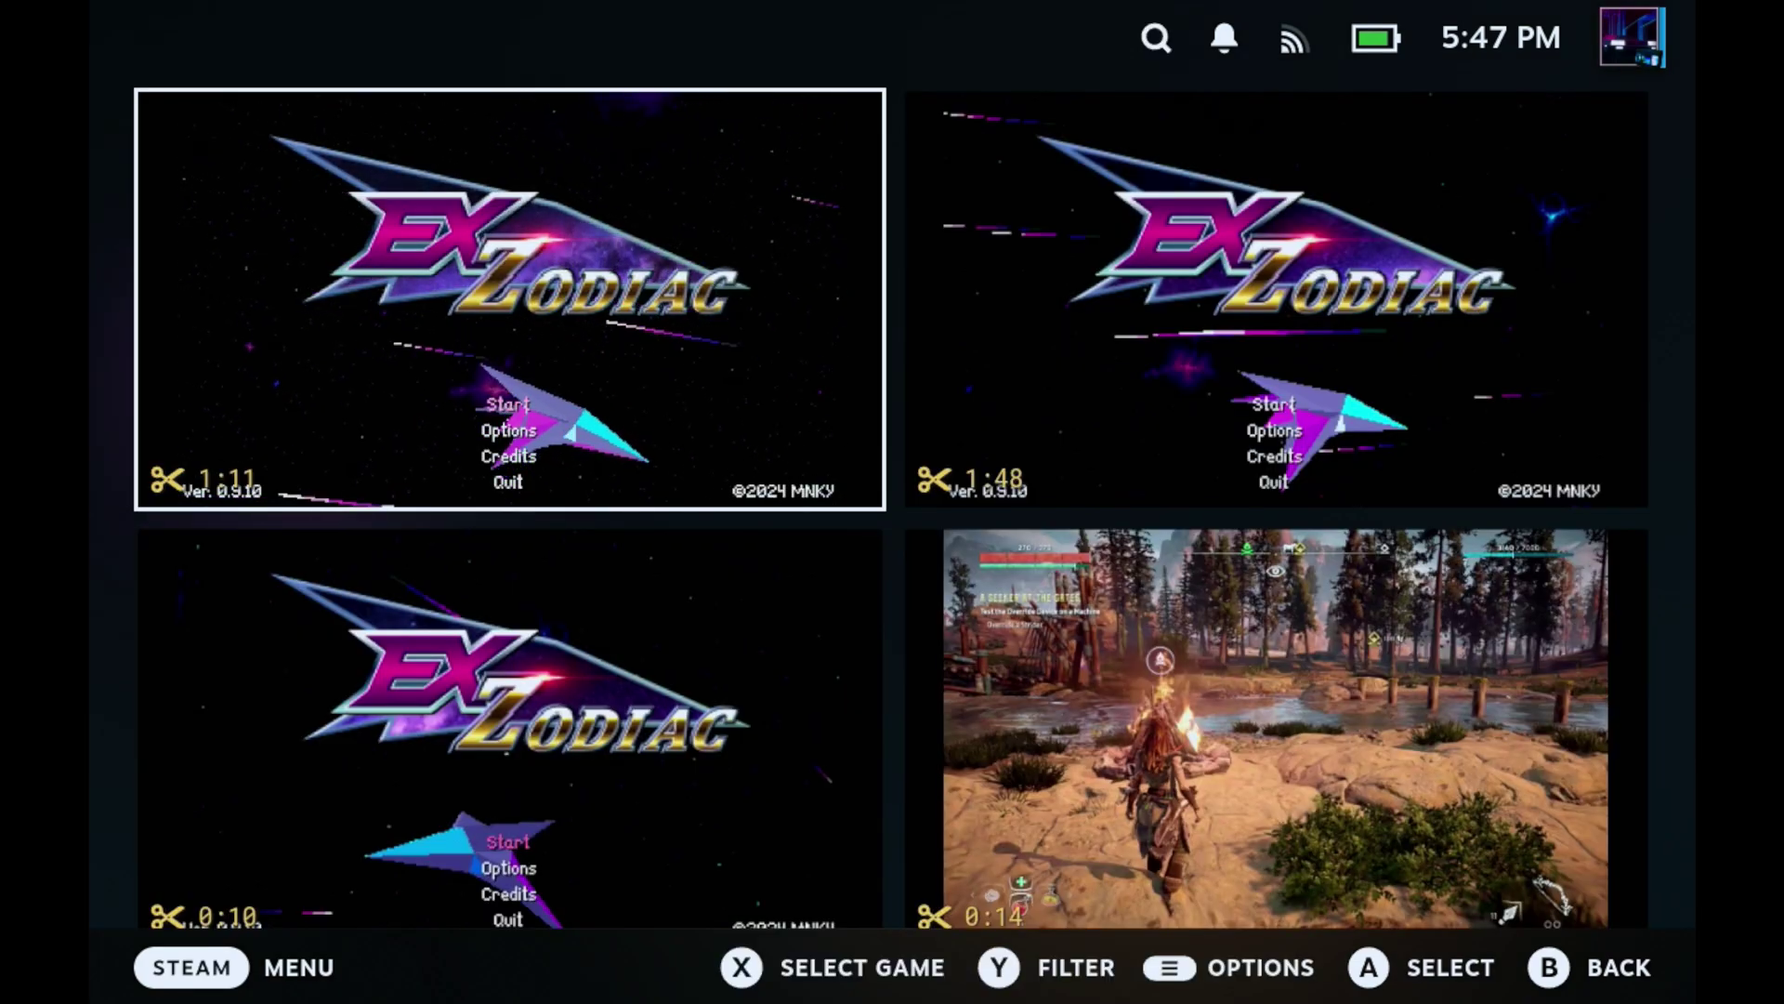
- Send the 0:10 clip to the phone
{"action": "key", "text": "Down"}
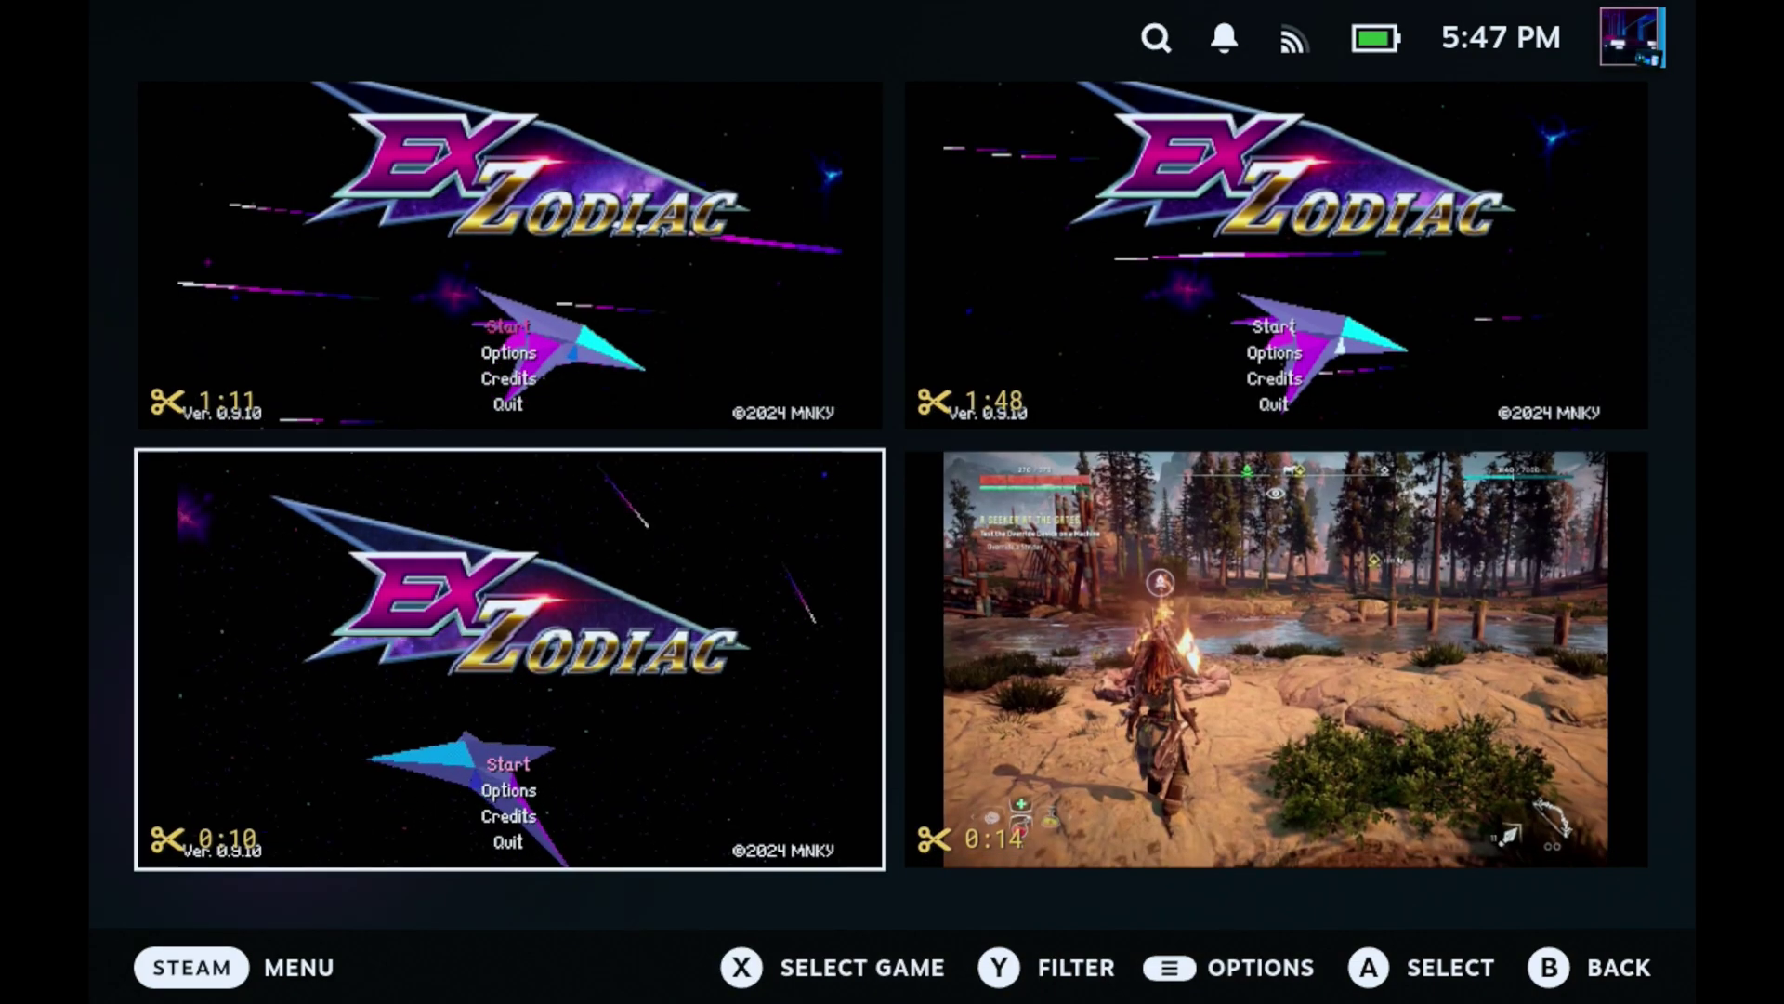
{"action": "key", "text": "Menu"}
{"action": "key", "text": "Down"}
{"action": "key", "text": "Return"}
{"action": "key", "text": "Down"}
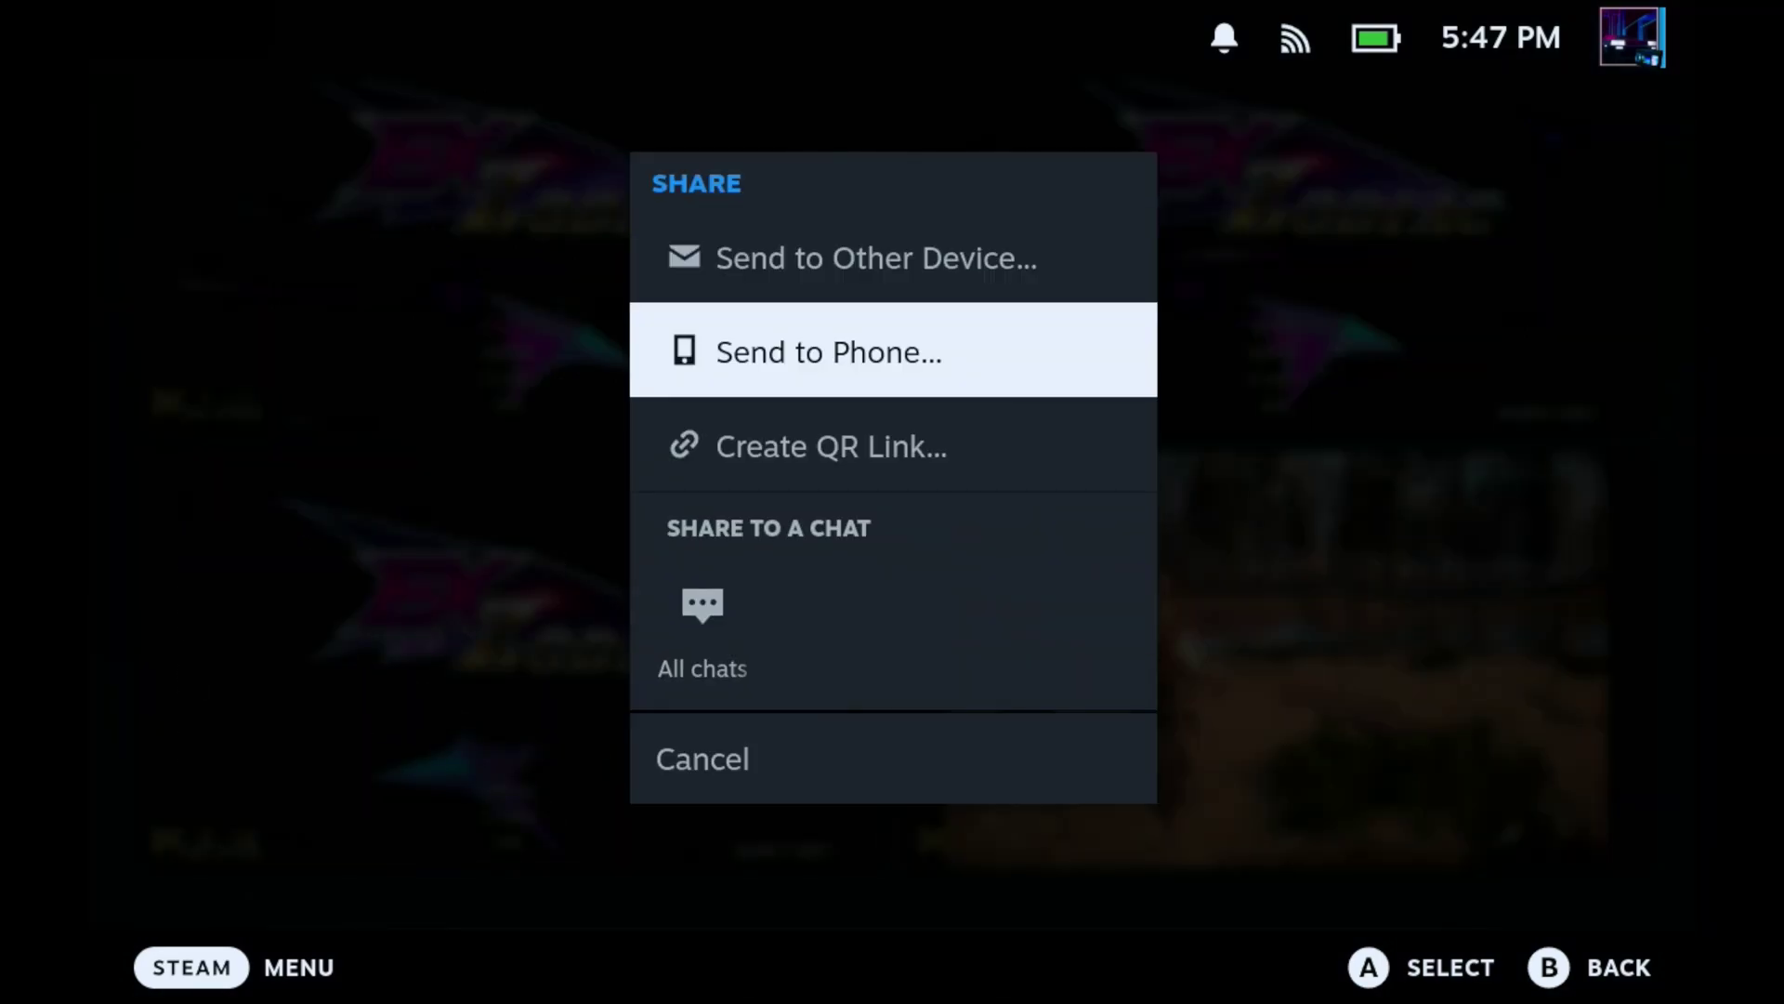
{"action": "key", "text": "Down"}
{"action": "key", "text": "Up"}
{"action": "key", "text": "Return"}
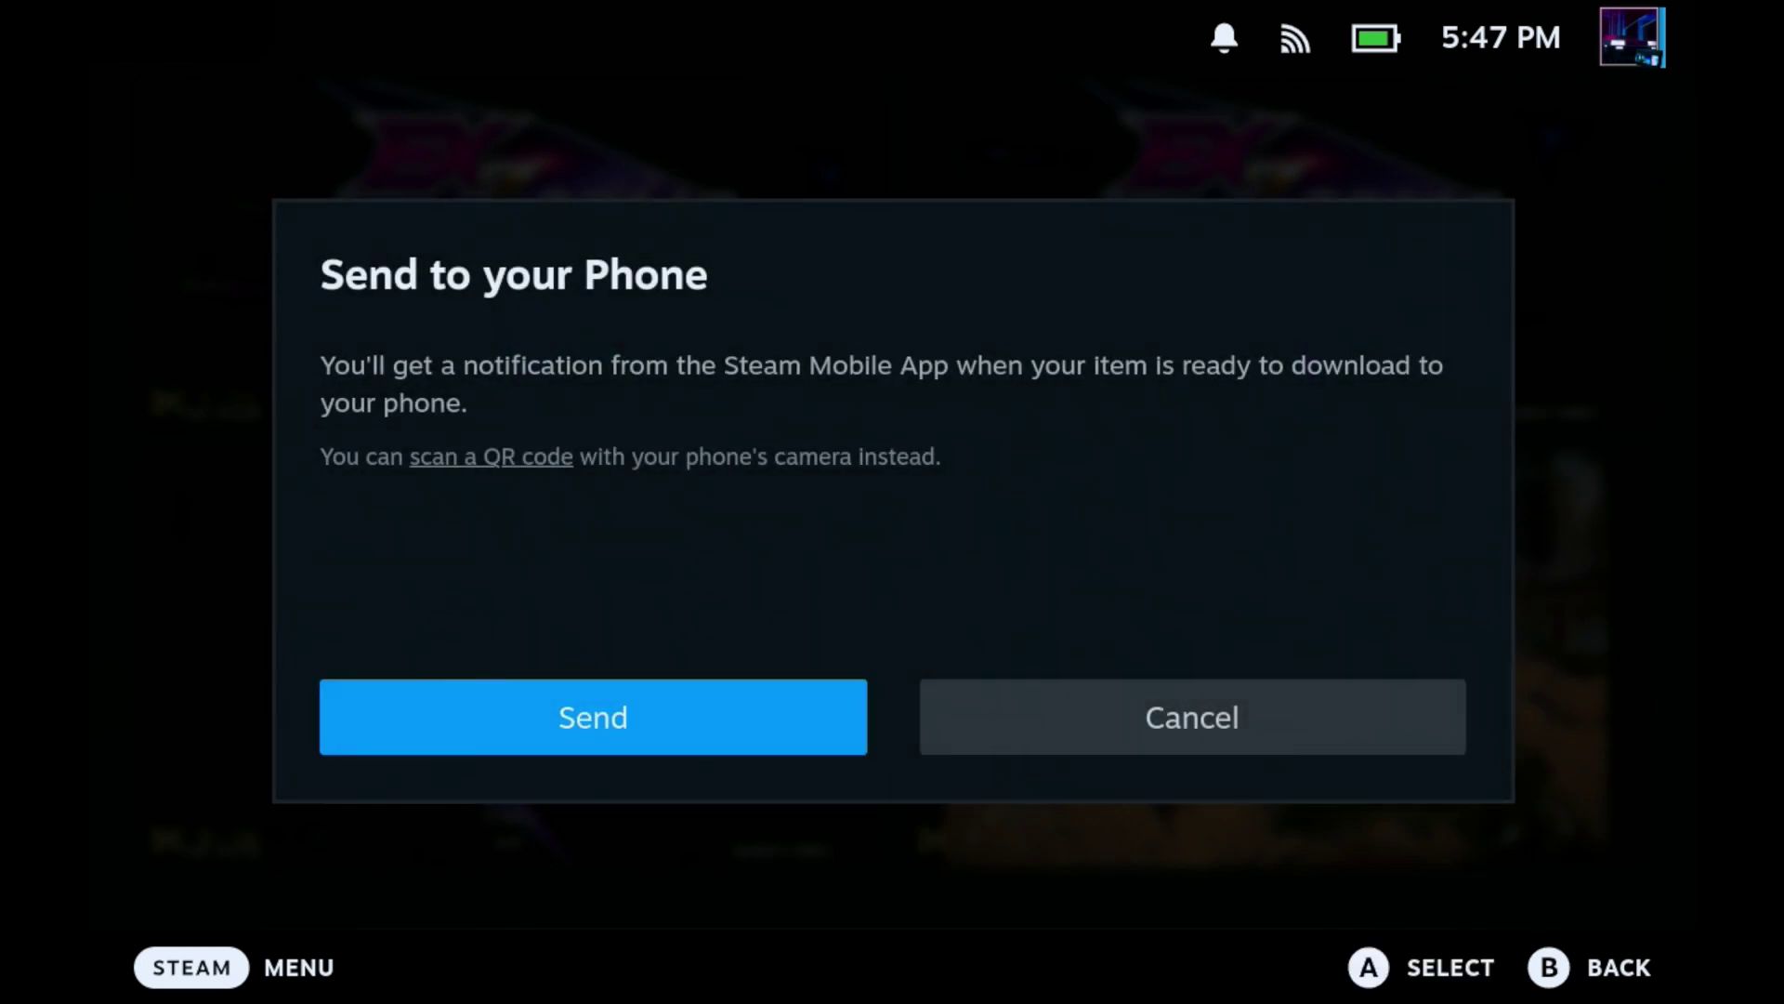
{"action": "key", "text": "Return"}
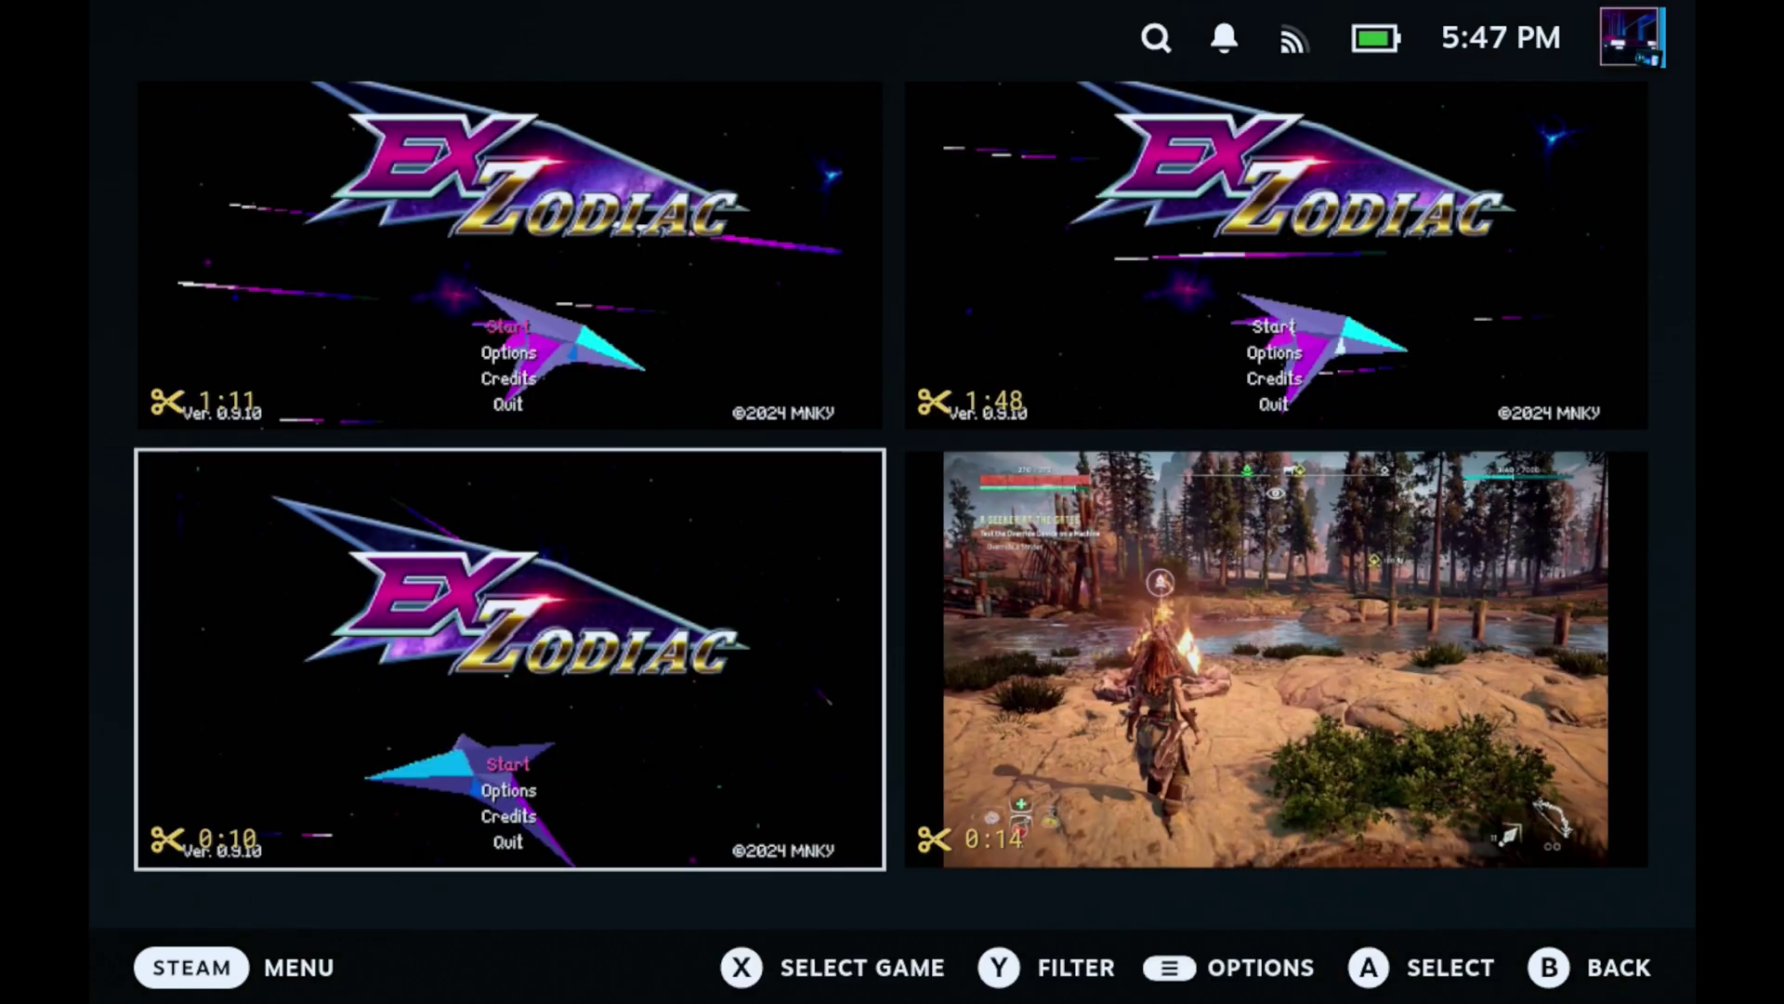
- Create a QR share link for the 0:10 clip and close it with Done
{"action": "key", "text": "Menu"}
{"action": "key", "text": "Down"}
{"action": "key", "text": "Return"}
{"action": "key", "text": "Down"}
{"action": "key", "text": "Down"}
{"action": "key", "text": "Return"}
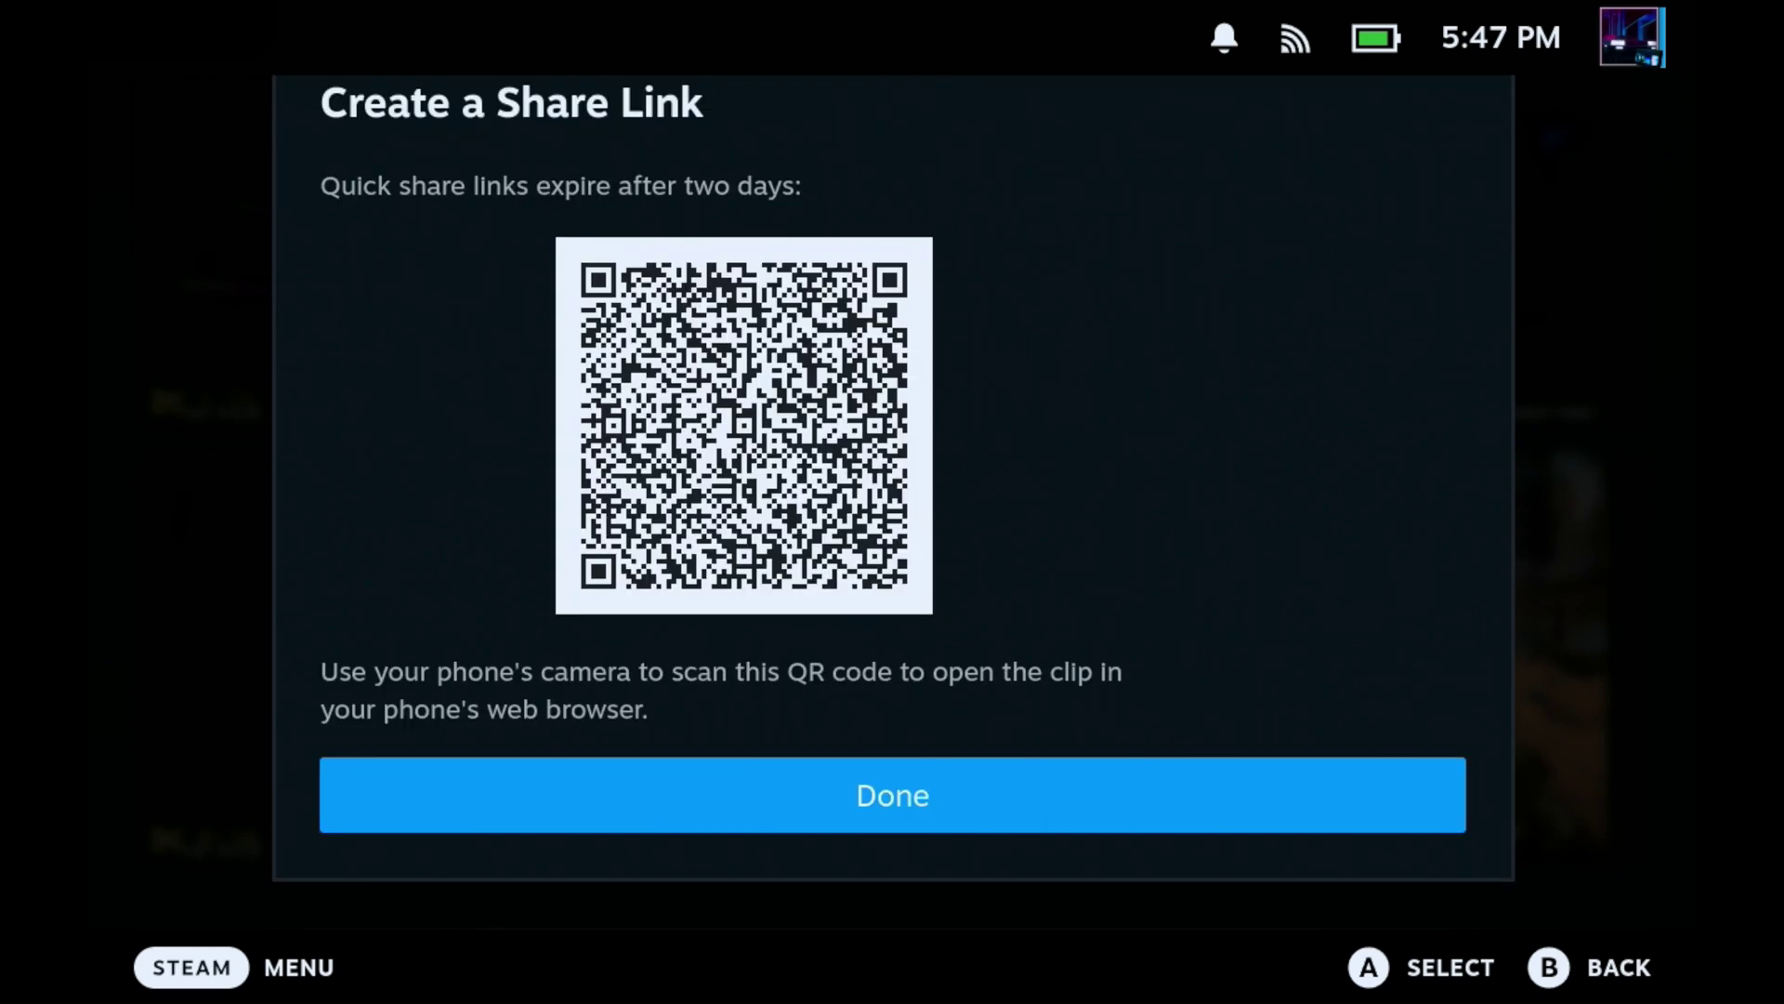
{"action": "key", "text": "Return"}
- Bring up the 1:11 clip's options with Delete highlighted
{"action": "key", "text": "Left"}
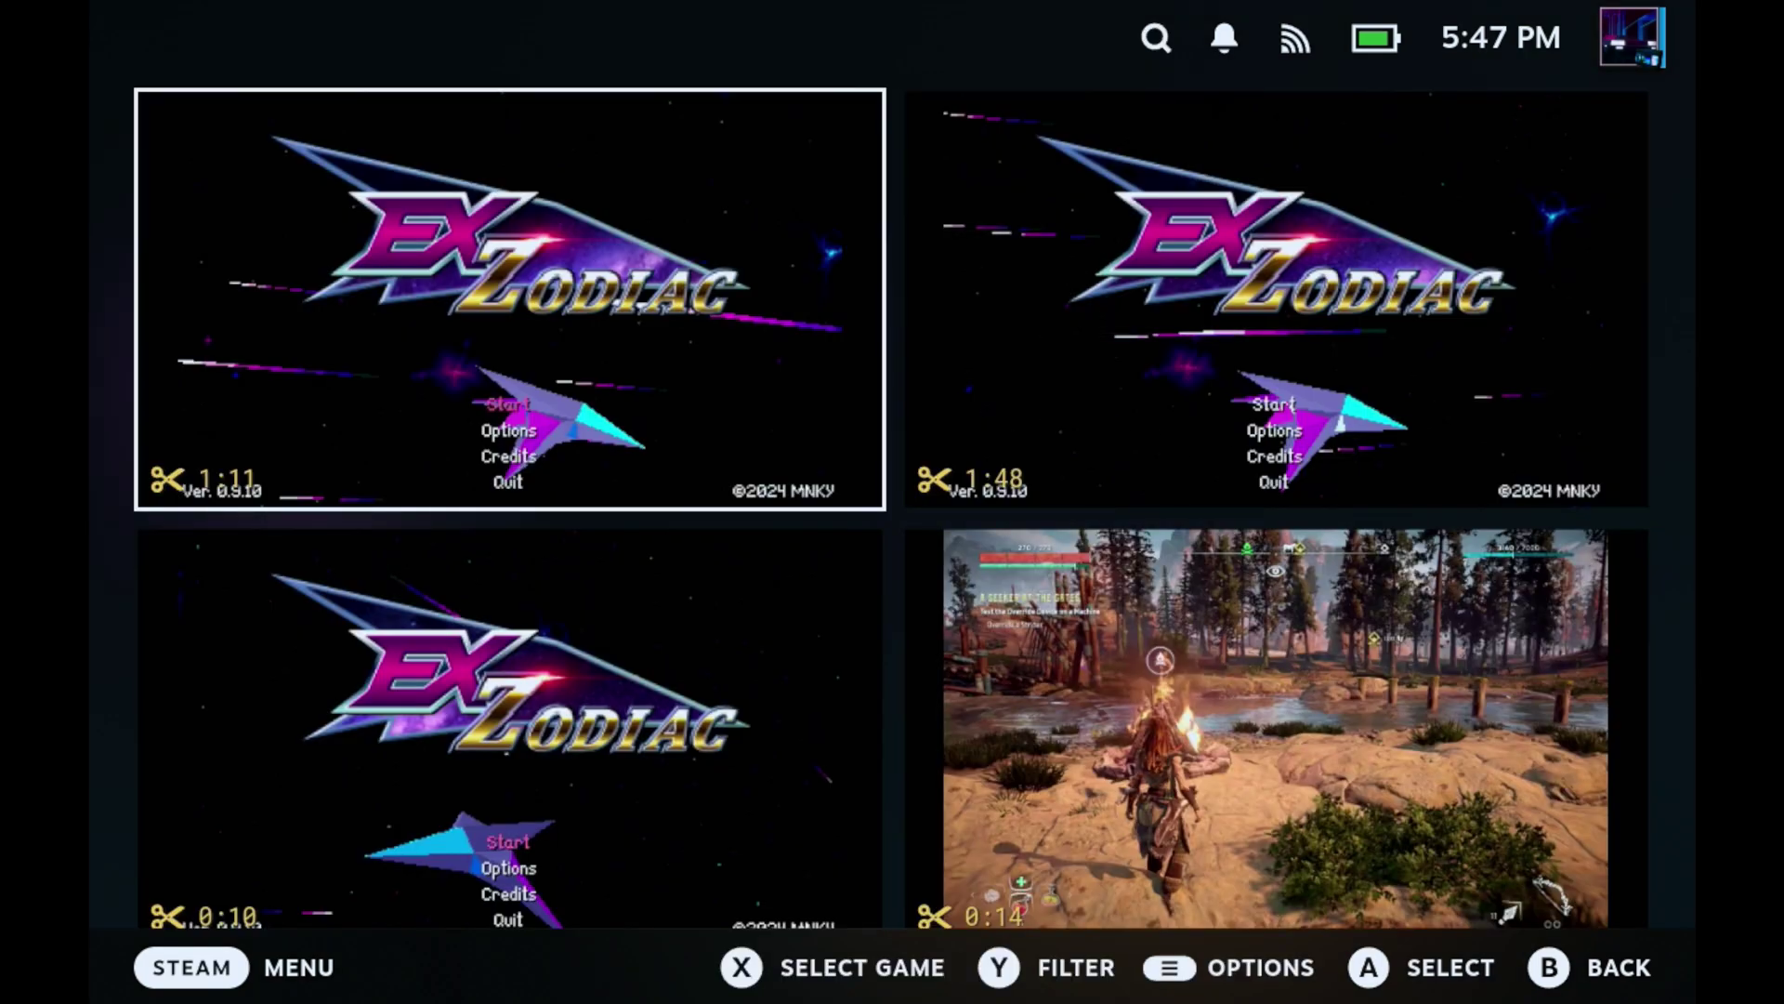
{"action": "key", "text": "Return"}
{"action": "key", "text": "Down"}
{"action": "key", "text": "Down"}
- Delete the 1:11 clip, confirm, and return to the Home screen
{"action": "key", "text": "Return"}
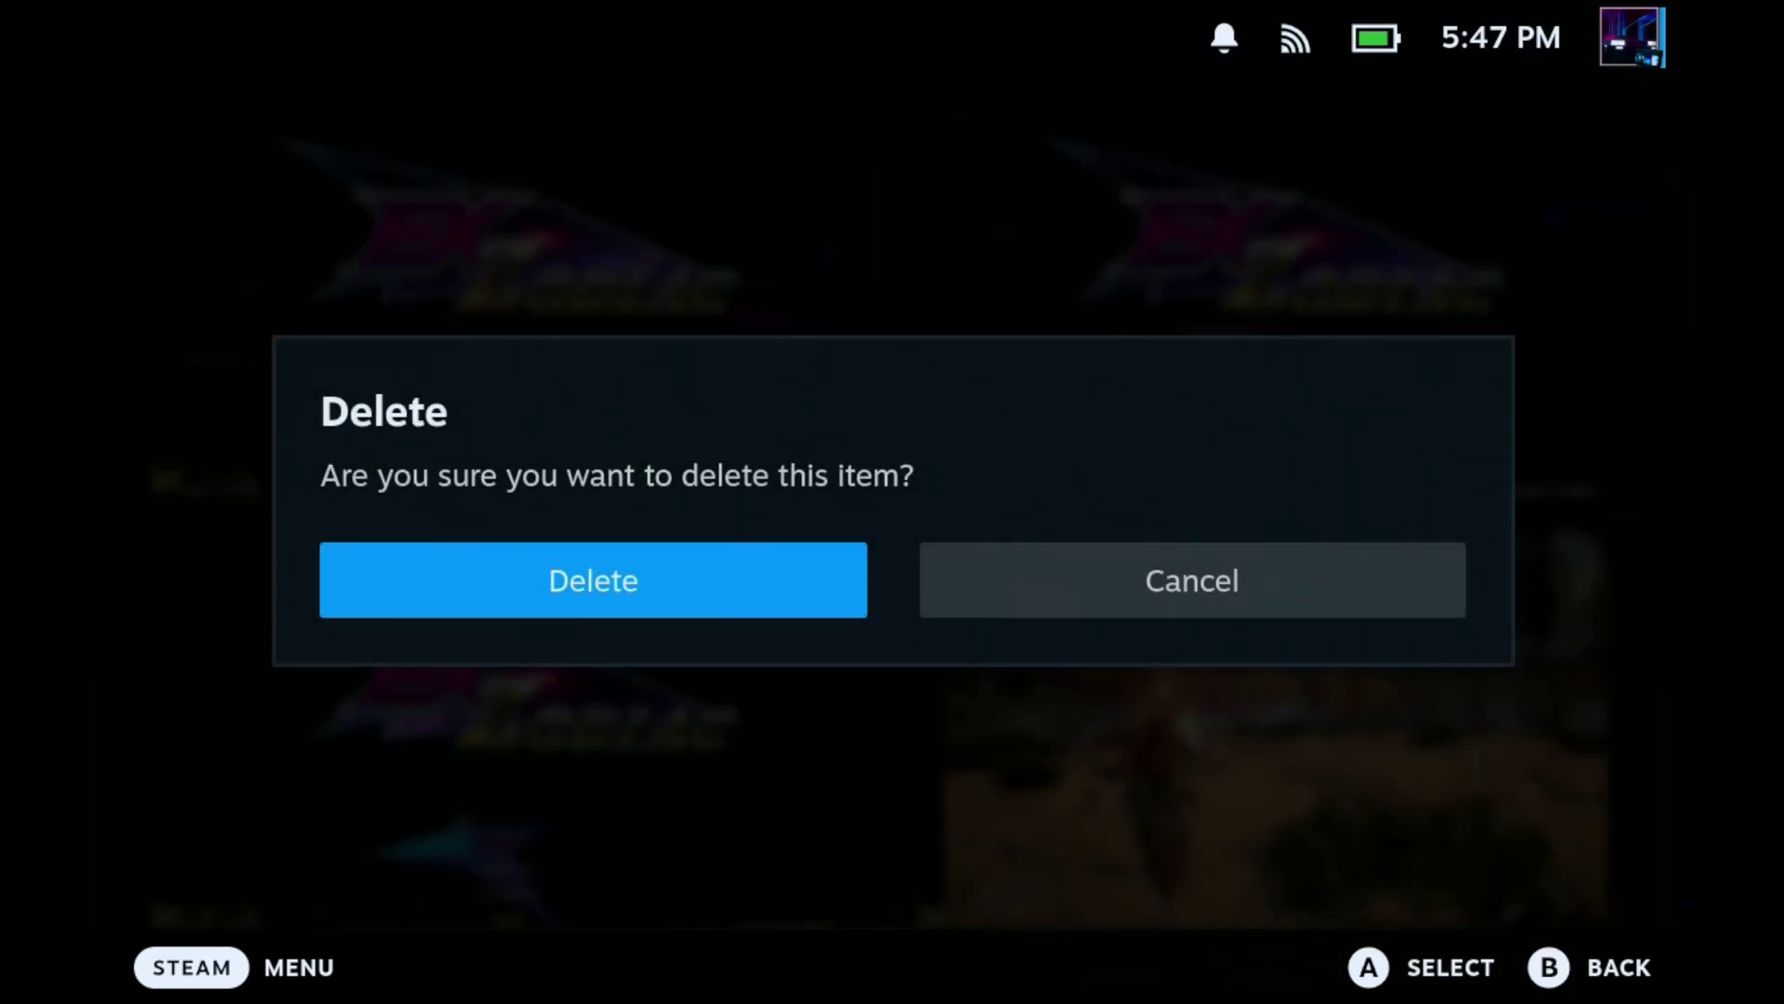
{"action": "key", "text": "Return"}
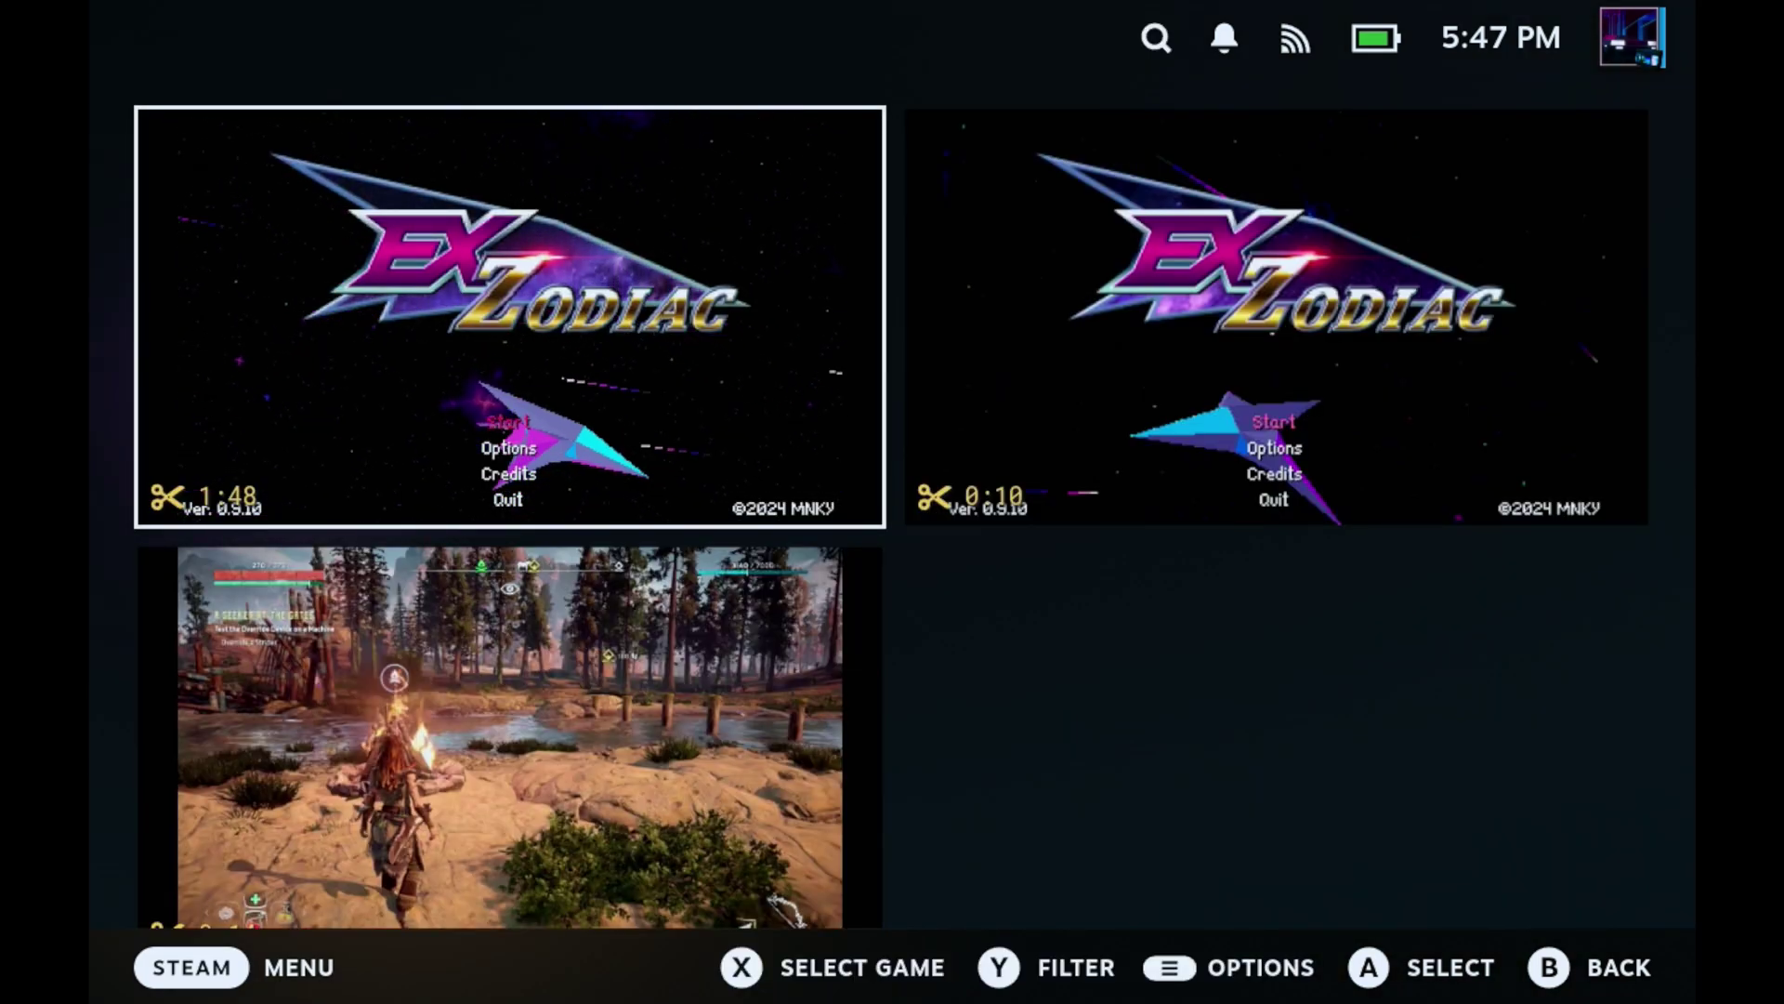
{"action": "key", "text": "Right"}
{"action": "key", "text": "Left"}
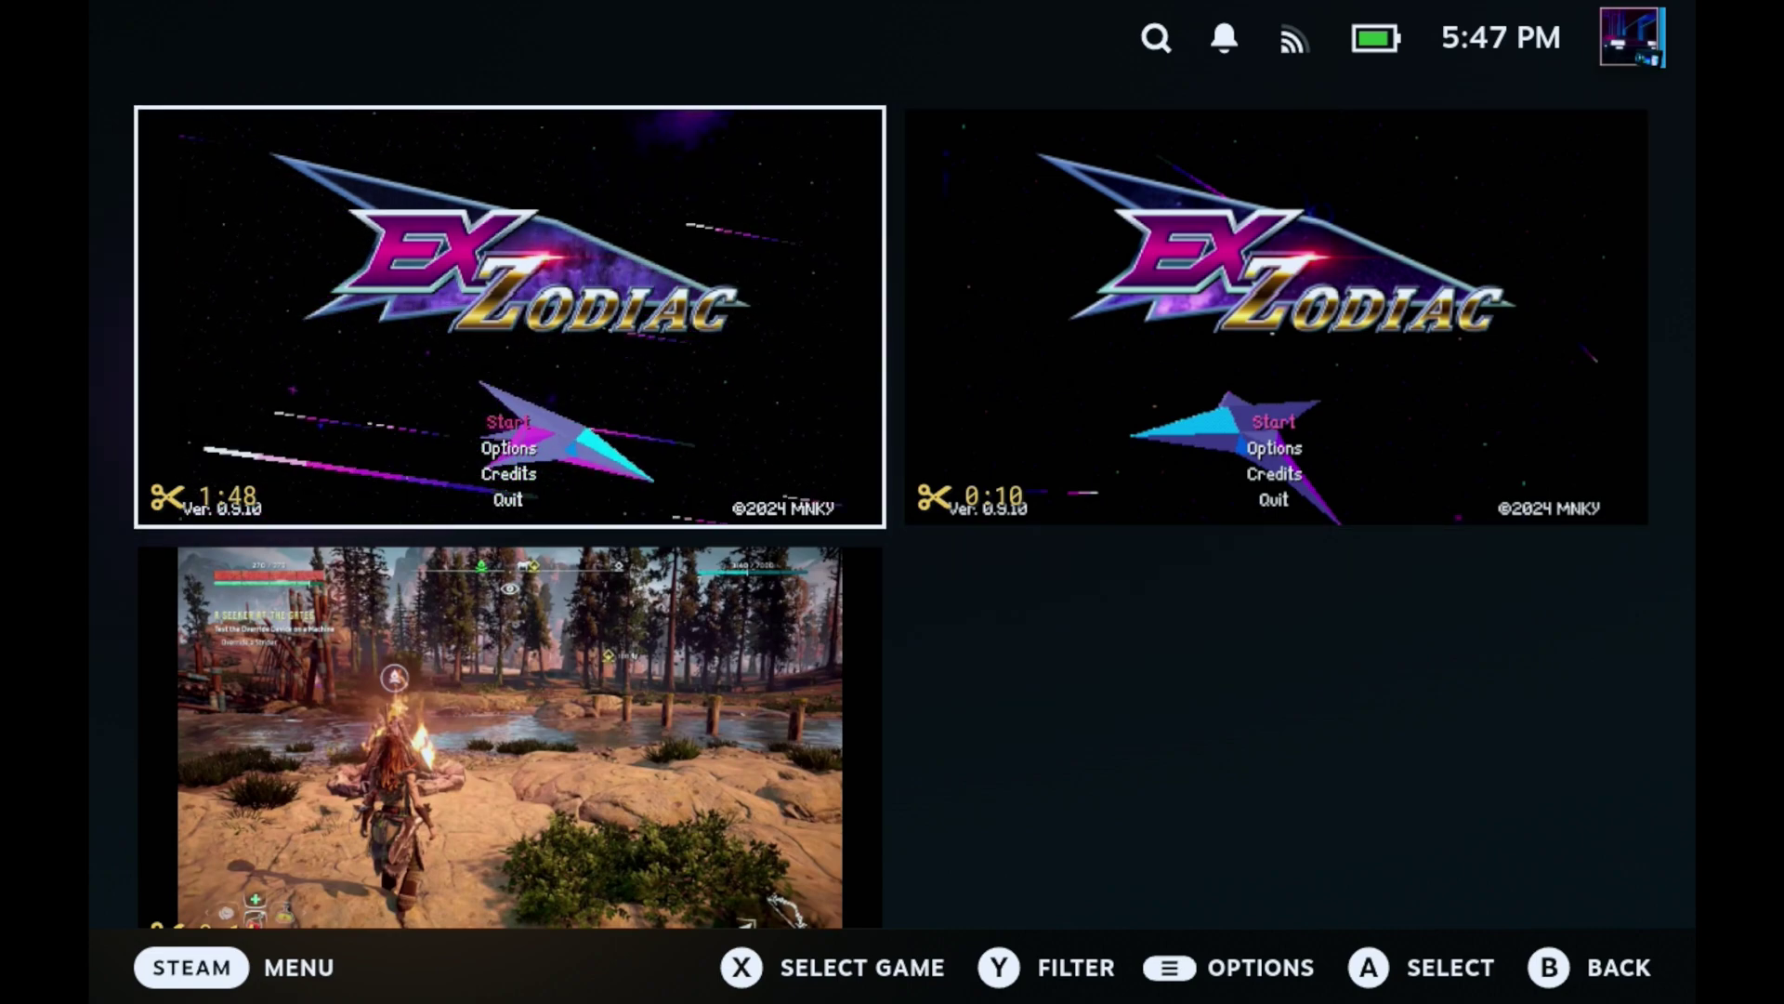
{"action": "key", "text": "Escape"}
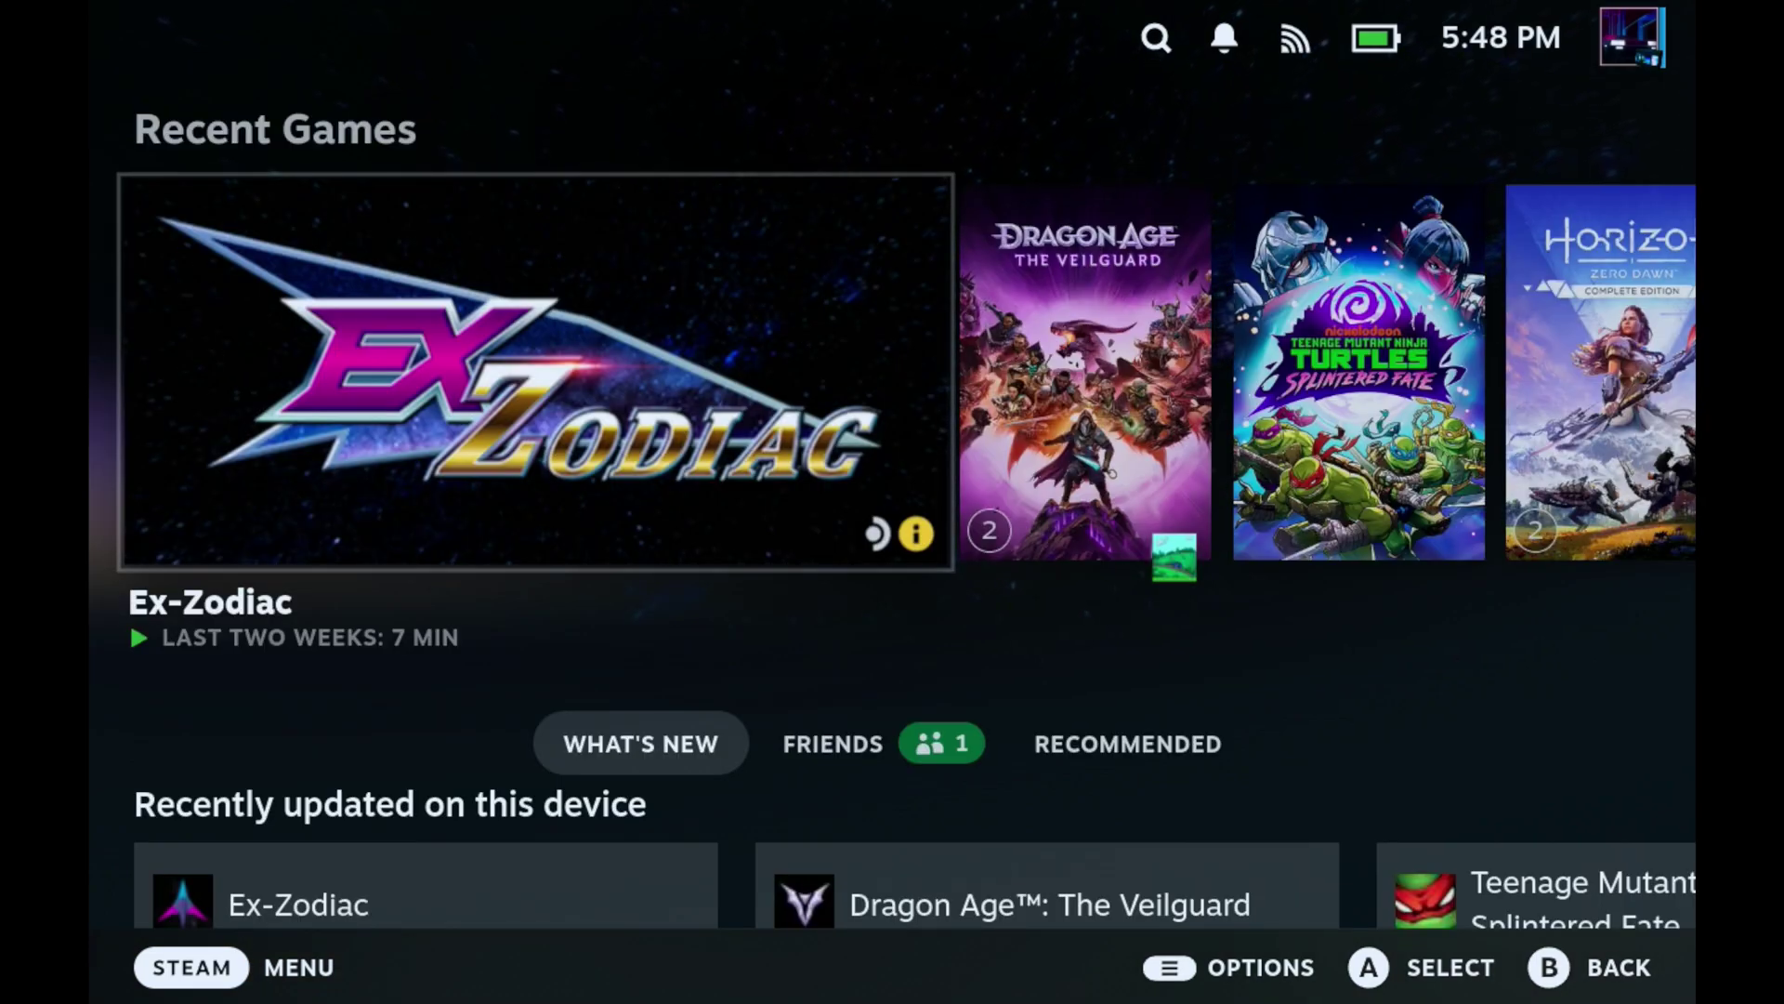
- Launch Horizon Zero Dawn from the Recent Games row
{"action": "key", "text": "Right"}
{"action": "key", "text": "Right"}
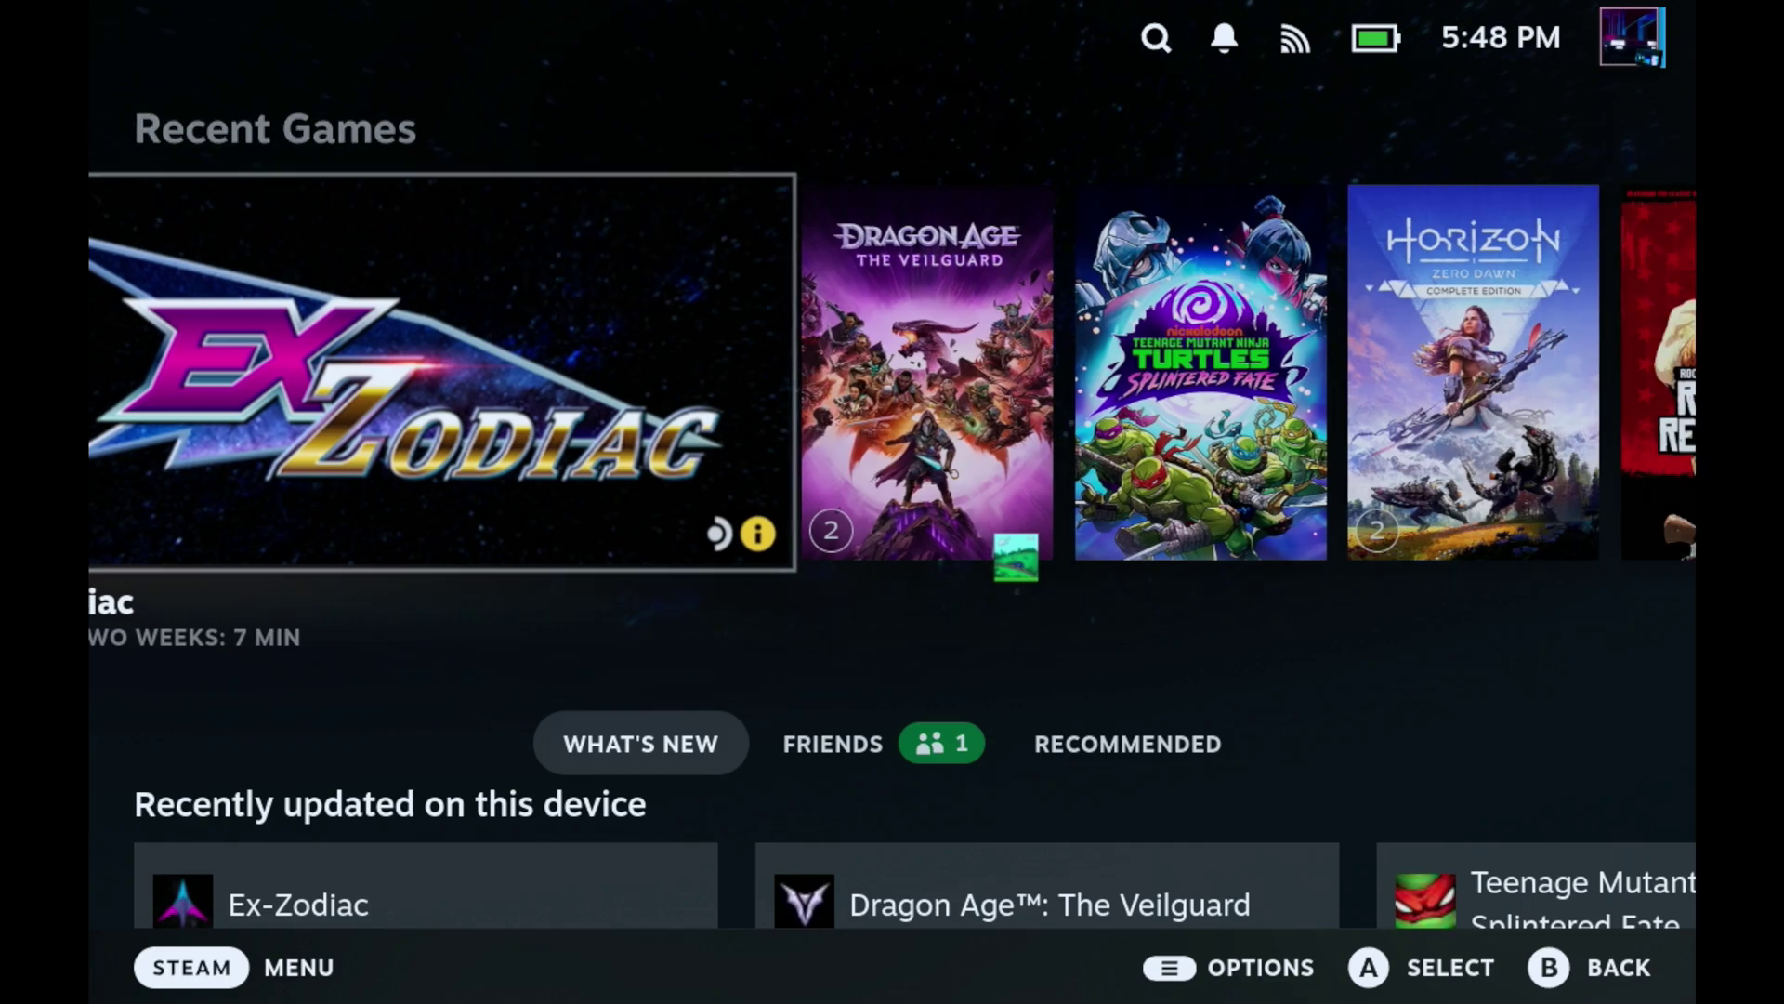
{"action": "key", "text": "Left"}
{"action": "key", "text": "Left"}
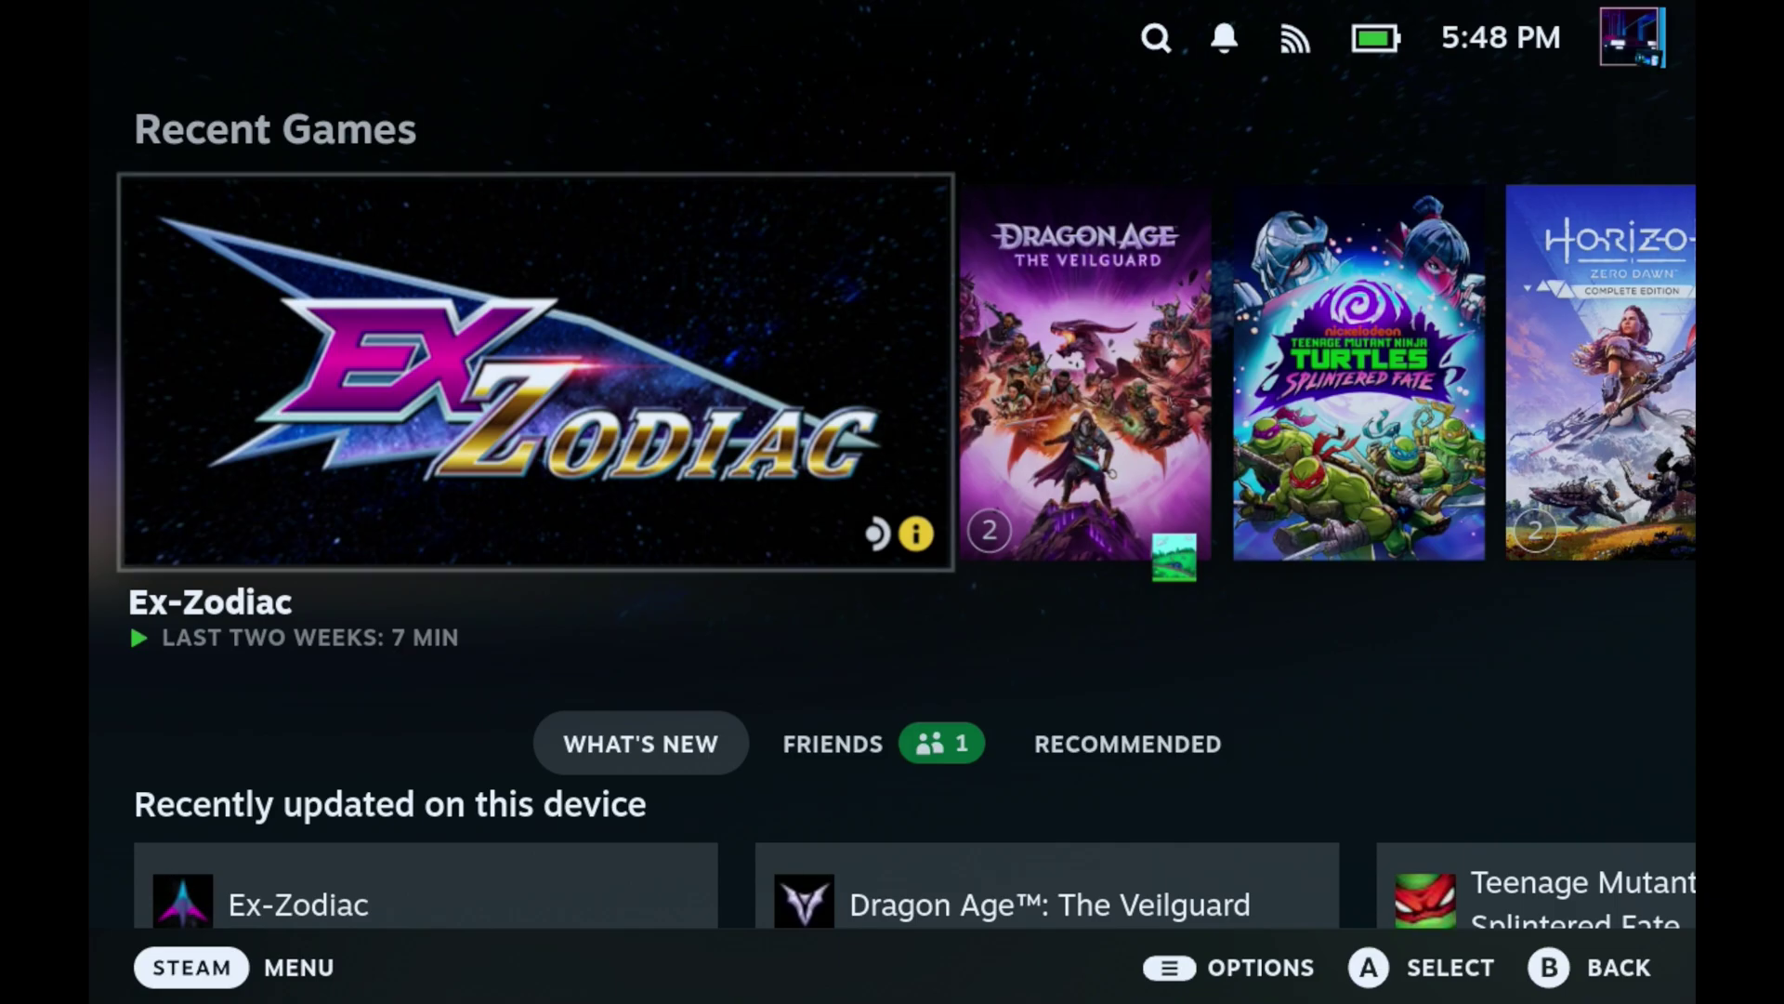
{"action": "key", "text": "Right"}
{"action": "key", "text": "Return"}
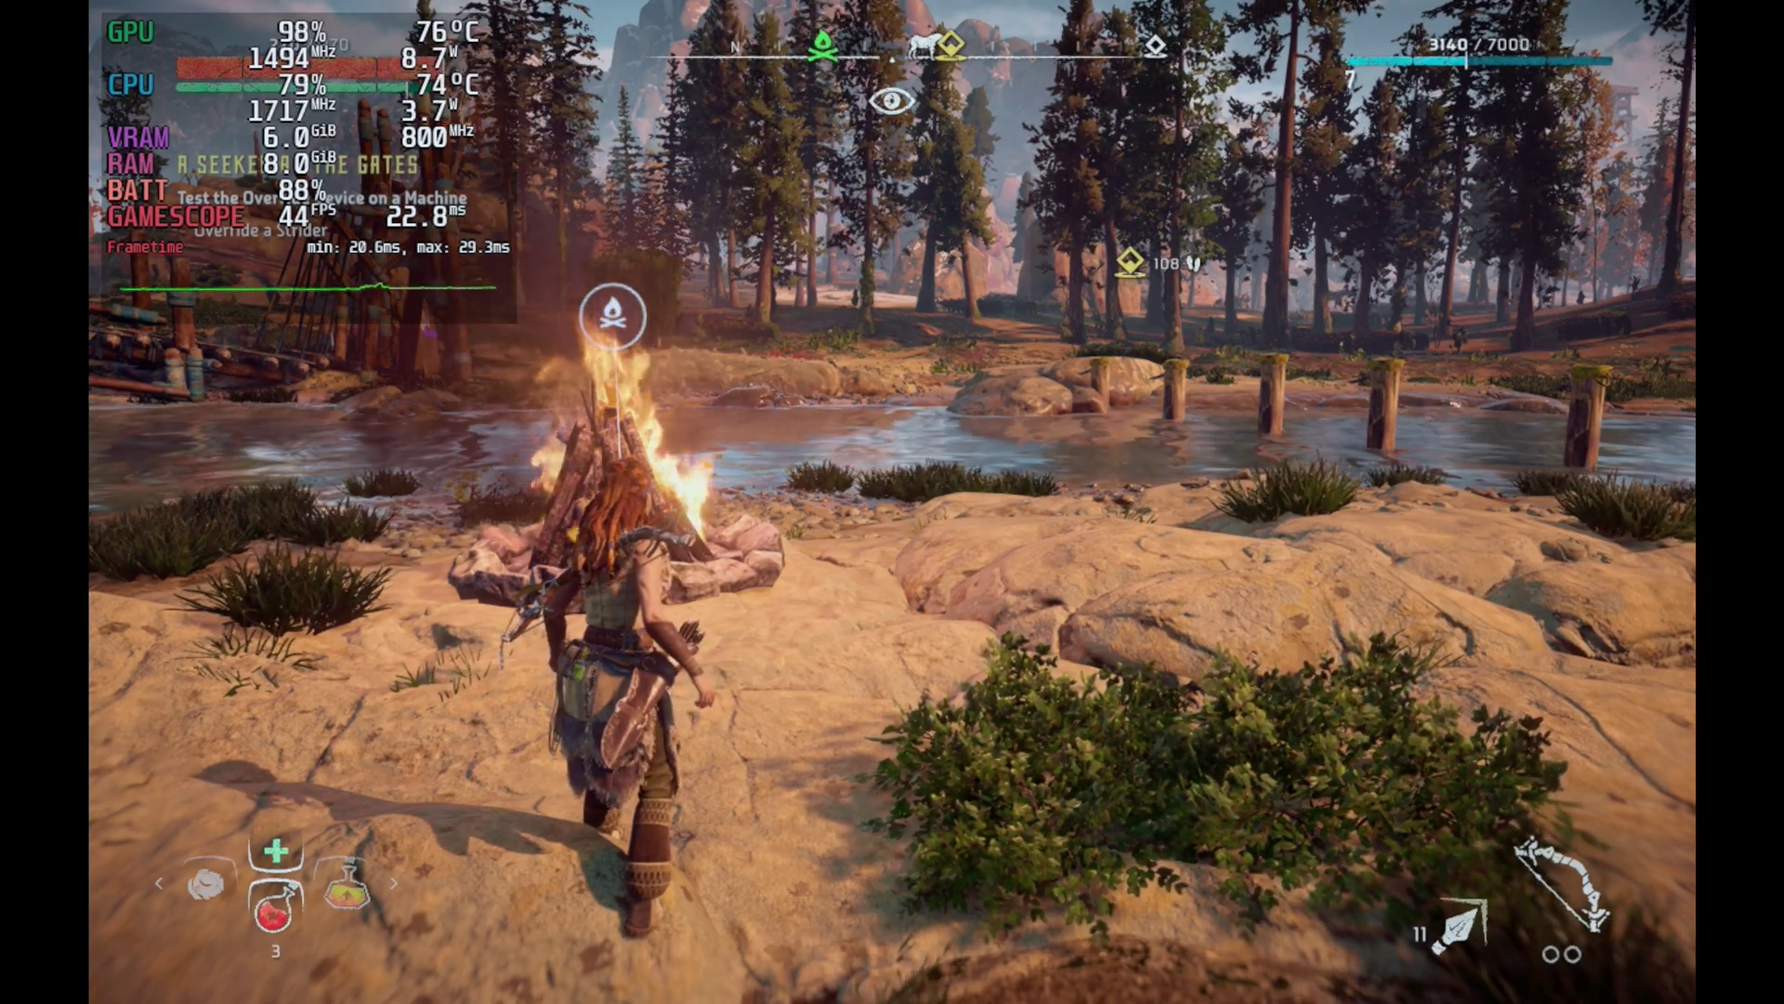
- Walk Aloy forward and left until she stands at the campfire
{"action": "key", "text": "w"}
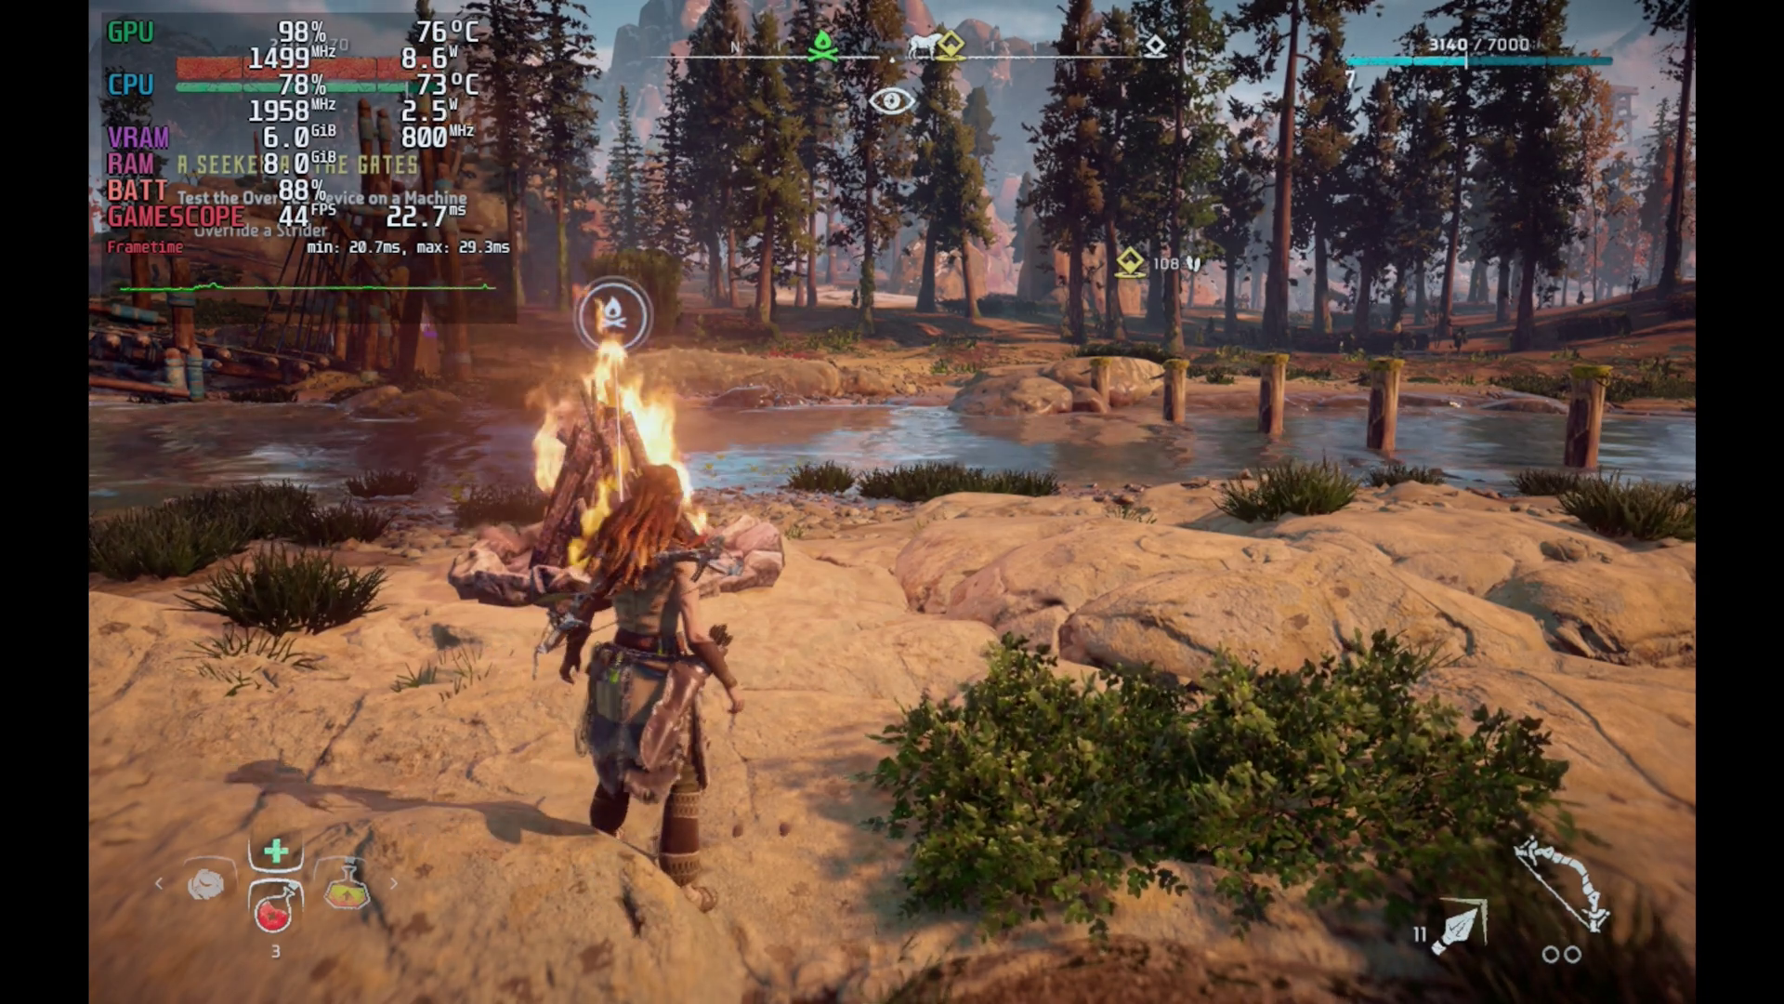
{"action": "key", "text": "a"}
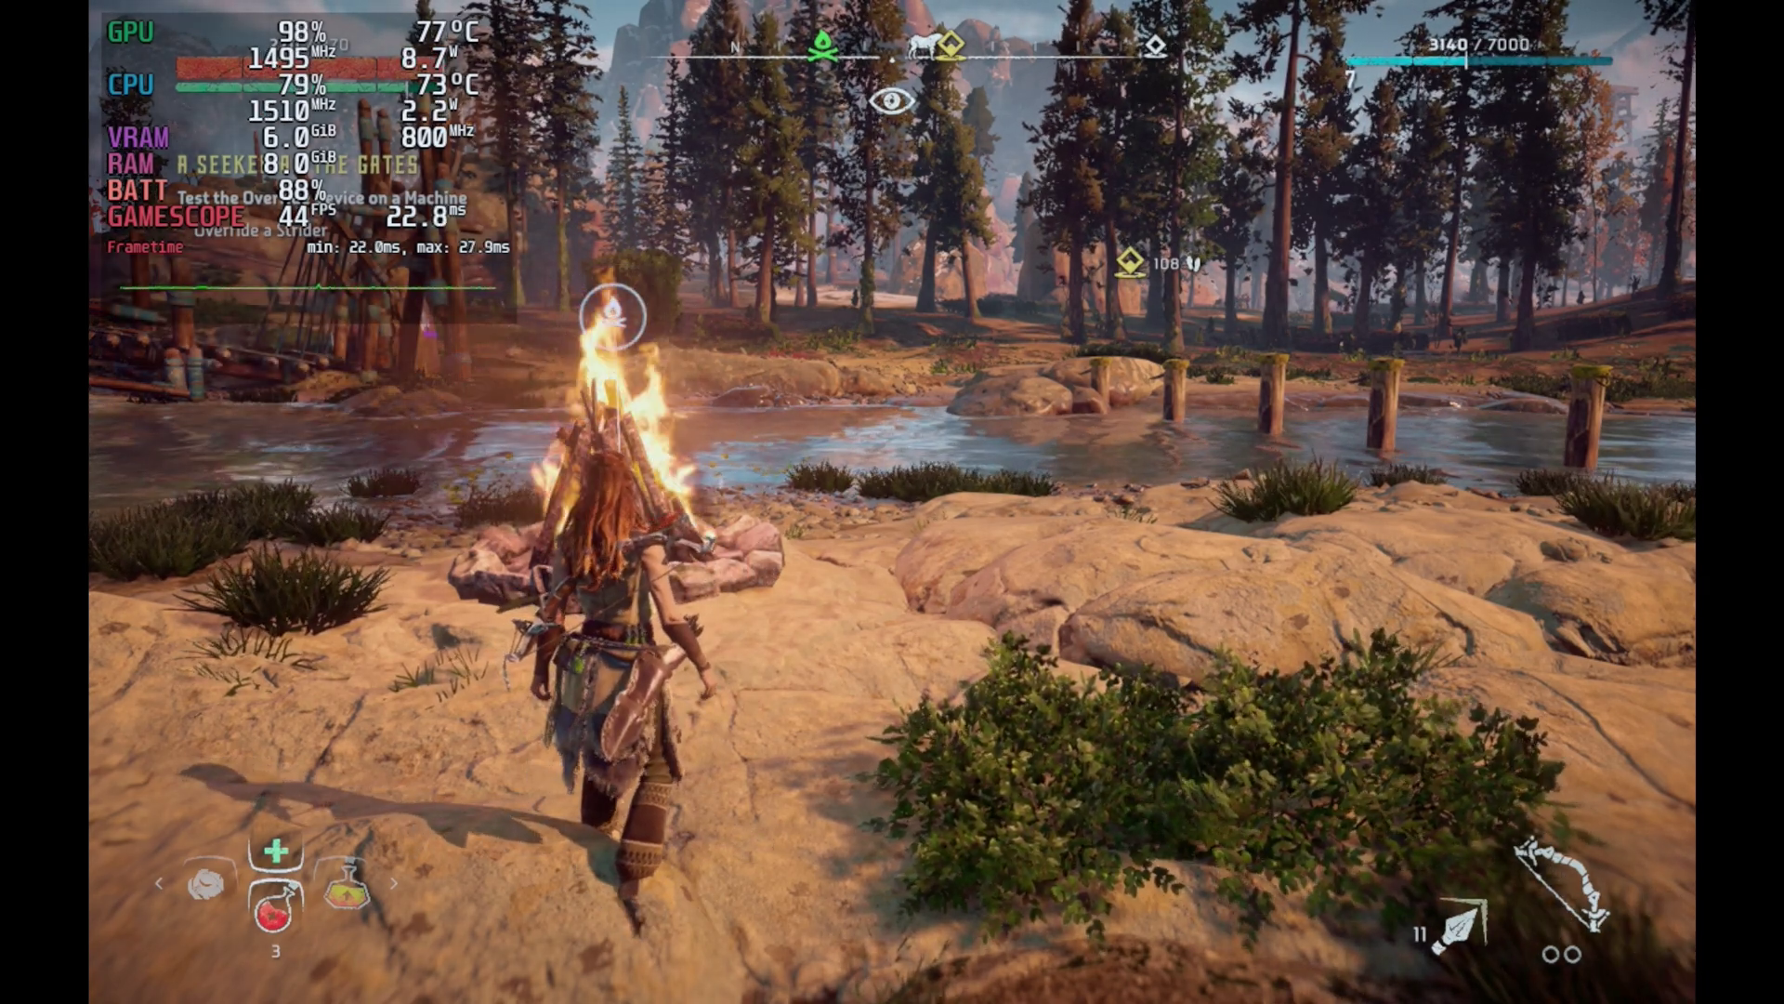
{"action": "key", "text": "a"}
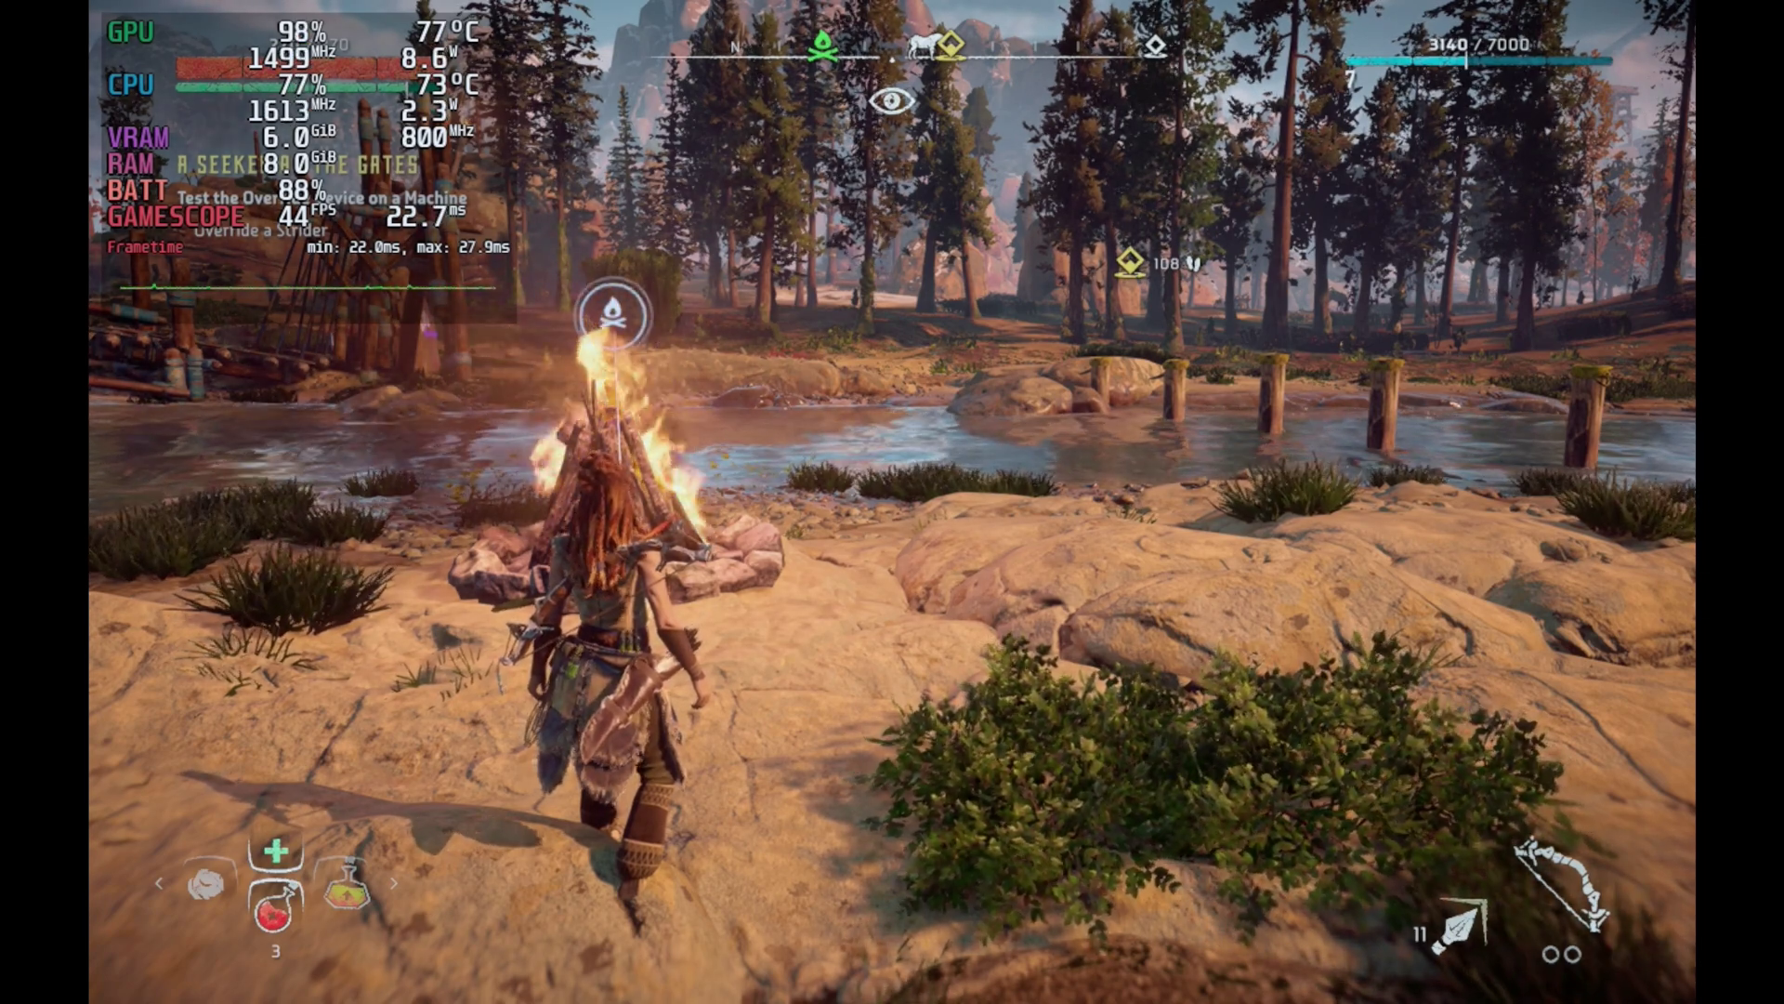
{"action": "key", "text": "w"}
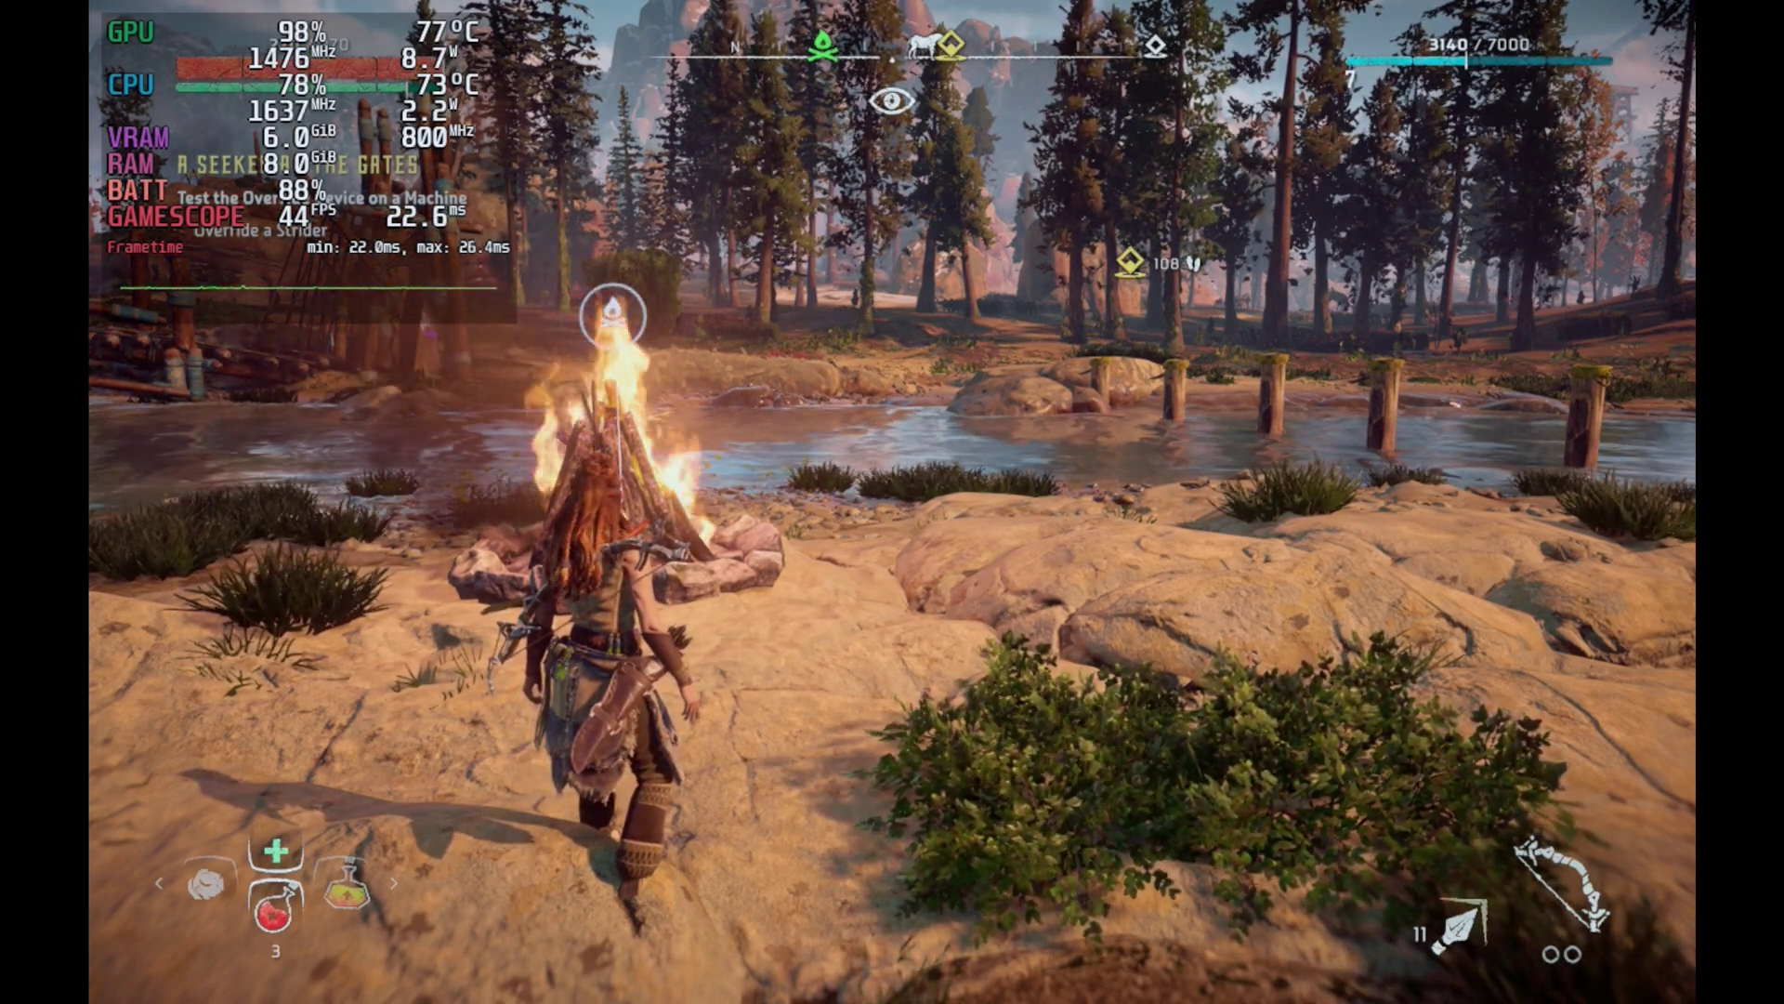